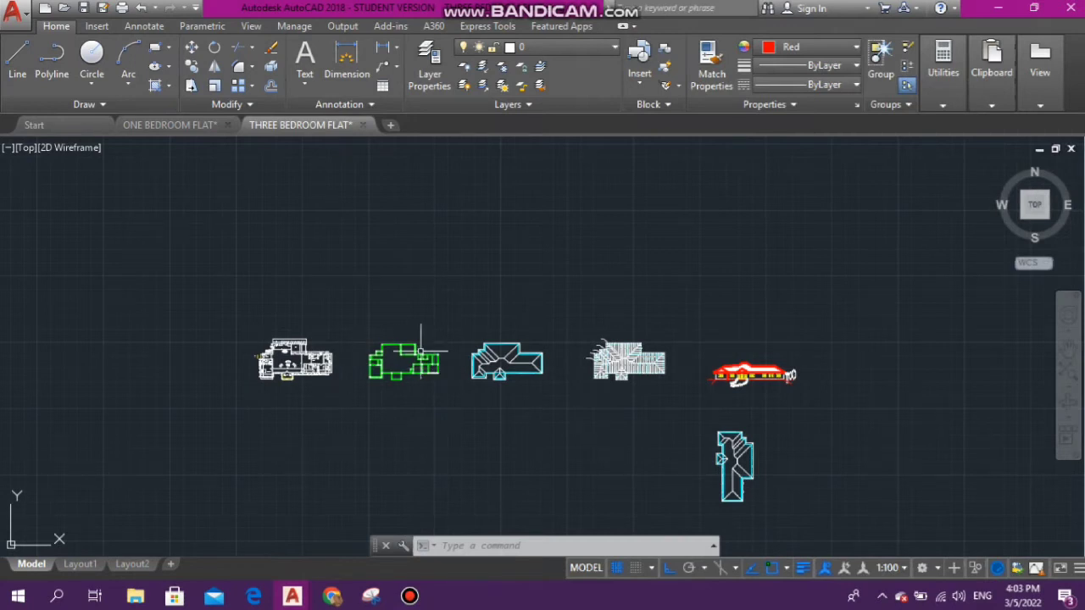
- Window-select the white furnished floor plan
{"action": "scroll", "coordinate": [417, 348], "scroll_direction": "up", "scroll_amount": 2}
{"action": "scroll", "coordinate": [412, 355], "scroll_direction": "up", "scroll_amount": 4}
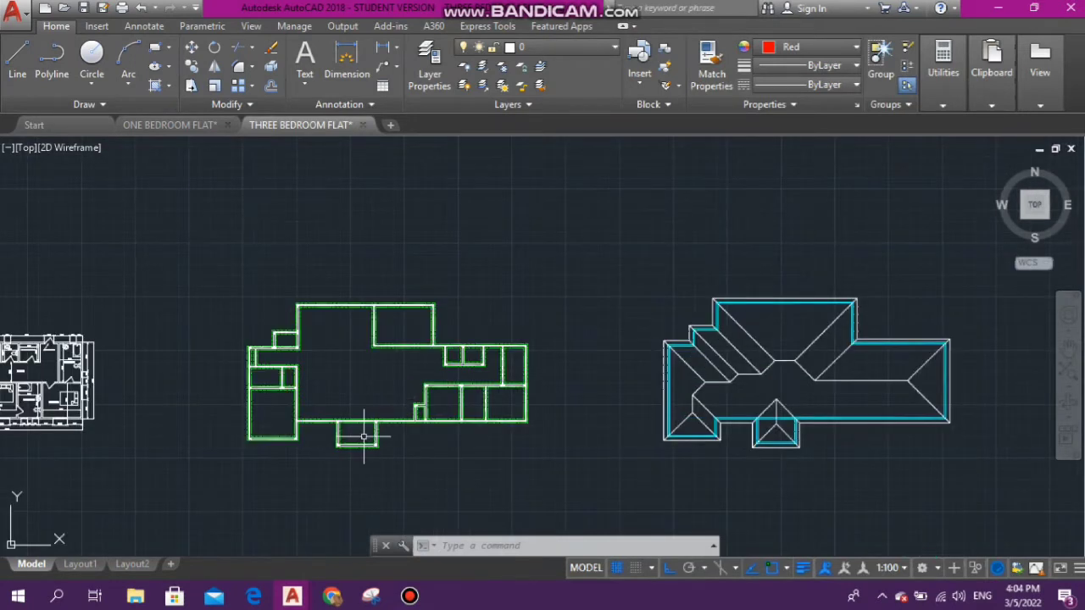
{"action": "scroll", "coordinate": [356, 436], "scroll_direction": "up", "scroll_amount": 2}
{"action": "scroll", "coordinate": [356, 436], "scroll_direction": "up", "scroll_amount": 2}
{"action": "scroll", "coordinate": [364, 431], "scroll_direction": "down", "scroll_amount": 2}
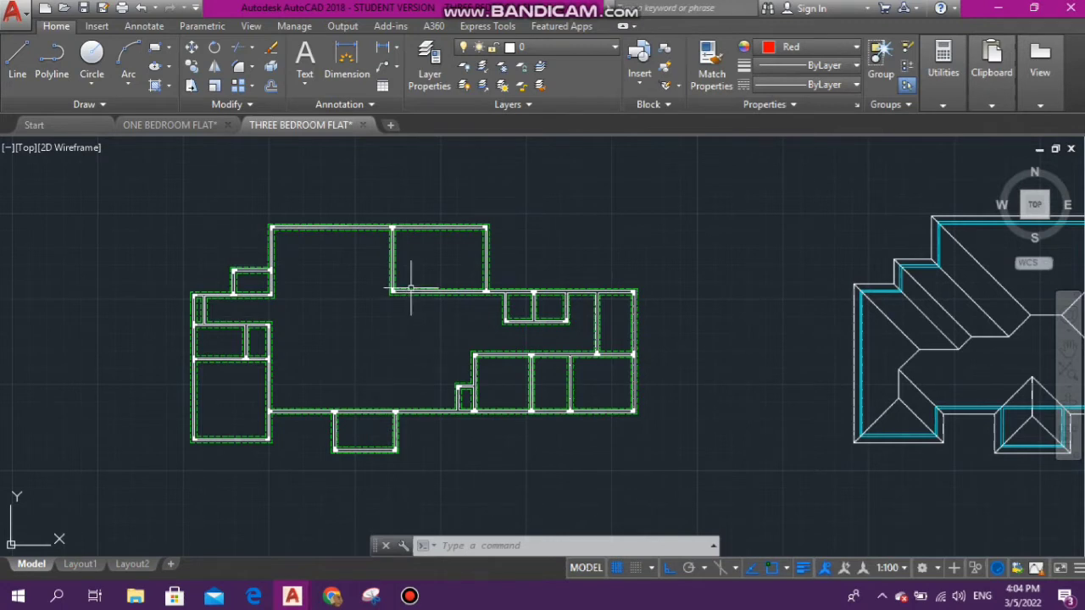
{"action": "mouse_move", "coordinate": [411, 288]}
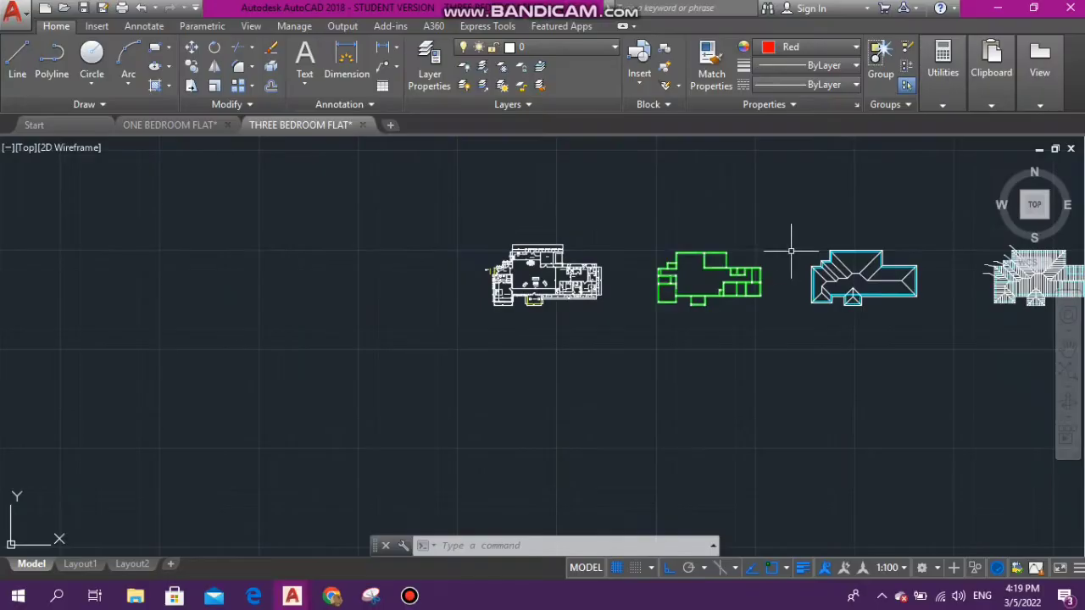
{"action": "scroll", "coordinate": [732, 263], "scroll_direction": "up", "scroll_amount": 2}
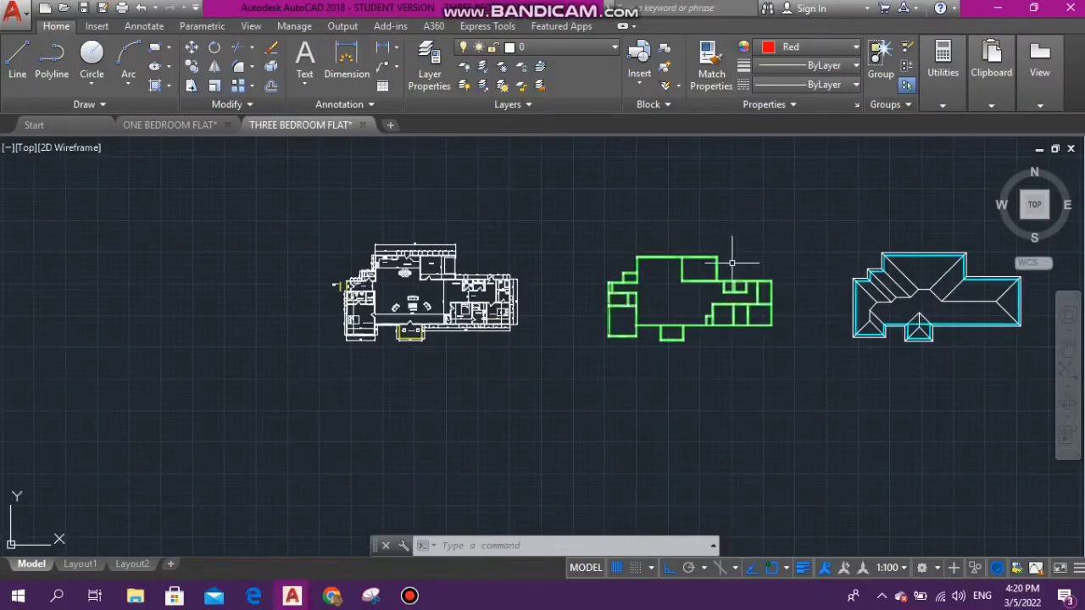
{"action": "scroll", "coordinate": [732, 263], "scroll_direction": "up", "scroll_amount": 4}
{"action": "scroll", "coordinate": [712, 274], "scroll_direction": "up", "scroll_amount": 2}
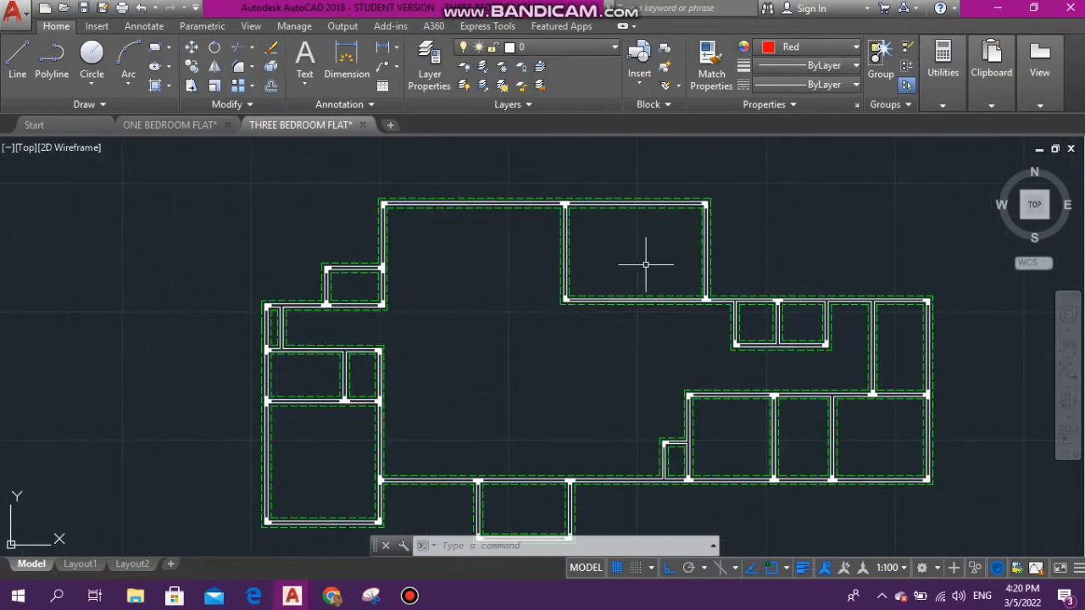
{"action": "scroll", "coordinate": [593, 265], "scroll_direction": "down", "scroll_amount": 2}
{"action": "scroll", "coordinate": [537, 262], "scroll_direction": "up", "scroll_amount": 3}
{"action": "scroll", "coordinate": [598, 272], "scroll_direction": "up", "scroll_amount": 4}
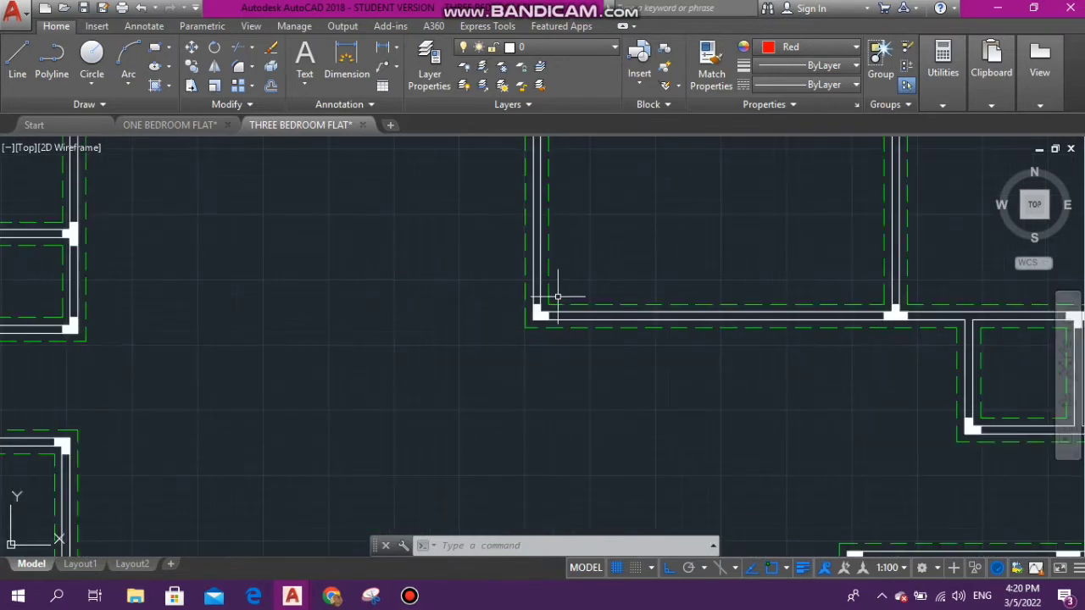
{"action": "scroll", "coordinate": [558, 298], "scroll_direction": "down", "scroll_amount": 4}
{"action": "scroll", "coordinate": [562, 296], "scroll_direction": "up", "scroll_amount": 4}
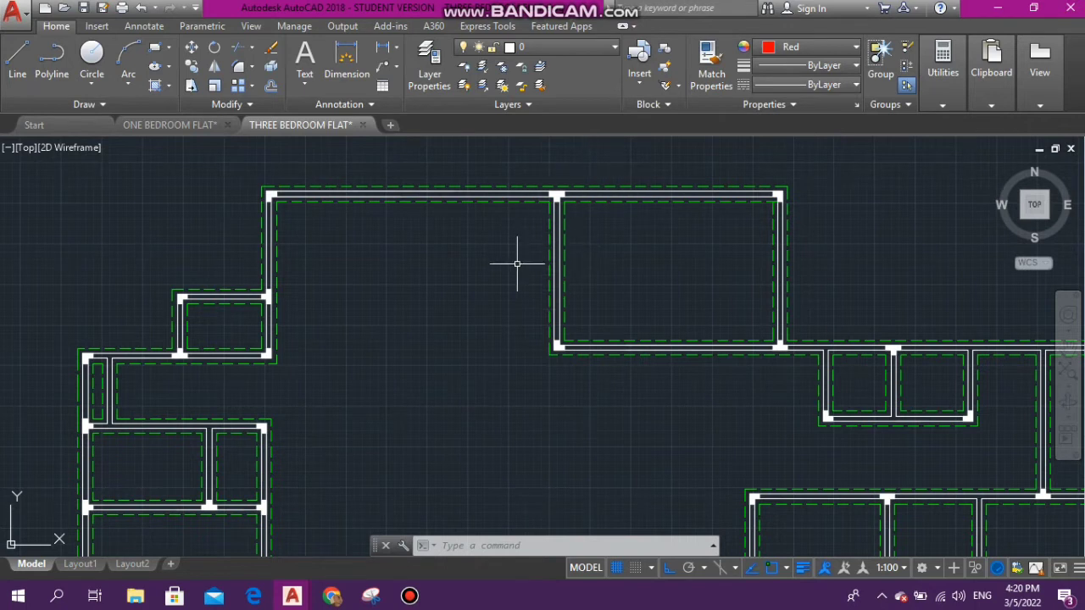
{"action": "scroll", "coordinate": [517, 264], "scroll_direction": "down", "scroll_amount": 4}
{"action": "scroll", "coordinate": [534, 322], "scroll_direction": "down", "scroll_amount": 1}
{"action": "scroll", "coordinate": [496, 356], "scroll_direction": "up", "scroll_amount": 2}
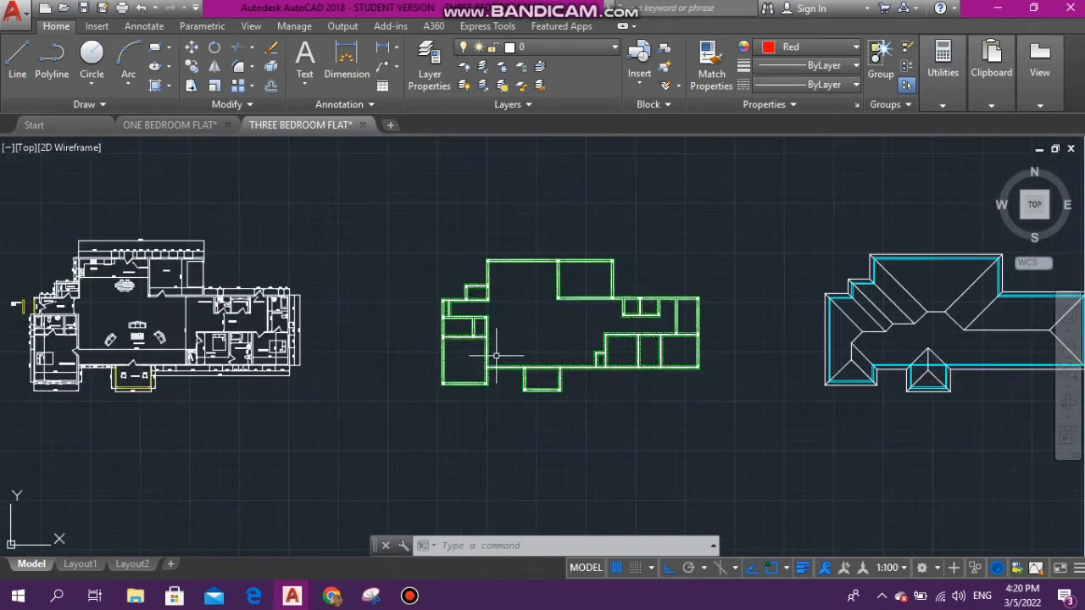
{"action": "scroll", "coordinate": [436, 382], "scroll_direction": "up", "scroll_amount": 4}
{"action": "scroll", "coordinate": [439, 368], "scroll_direction": "up", "scroll_amount": 3}
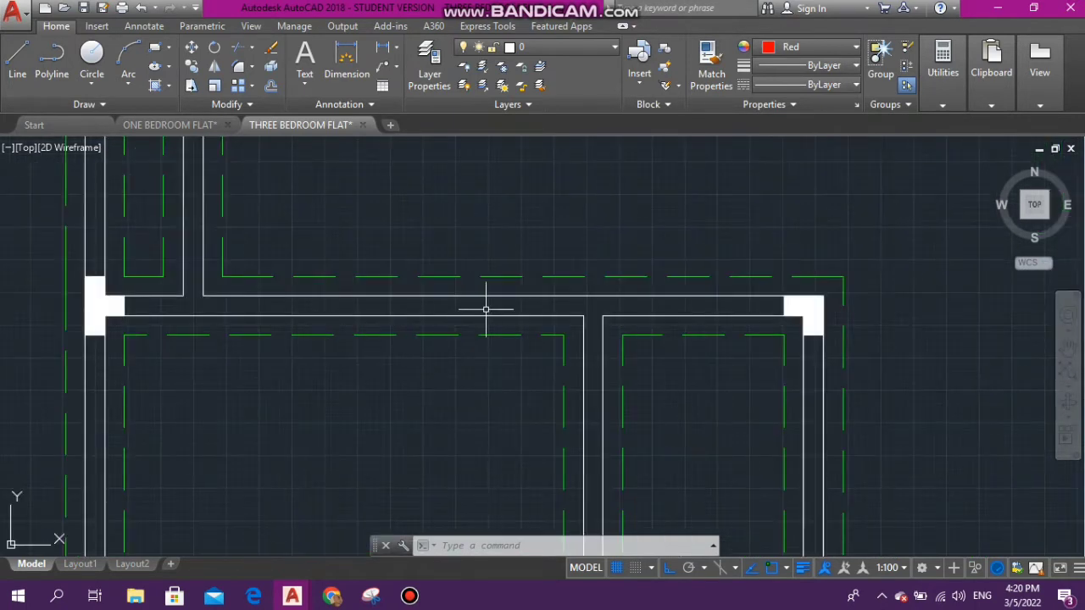
{"action": "scroll", "coordinate": [486, 310], "scroll_direction": "down", "scroll_amount": 3}
{"action": "scroll", "coordinate": [533, 328], "scroll_direction": "down", "scroll_amount": 4}
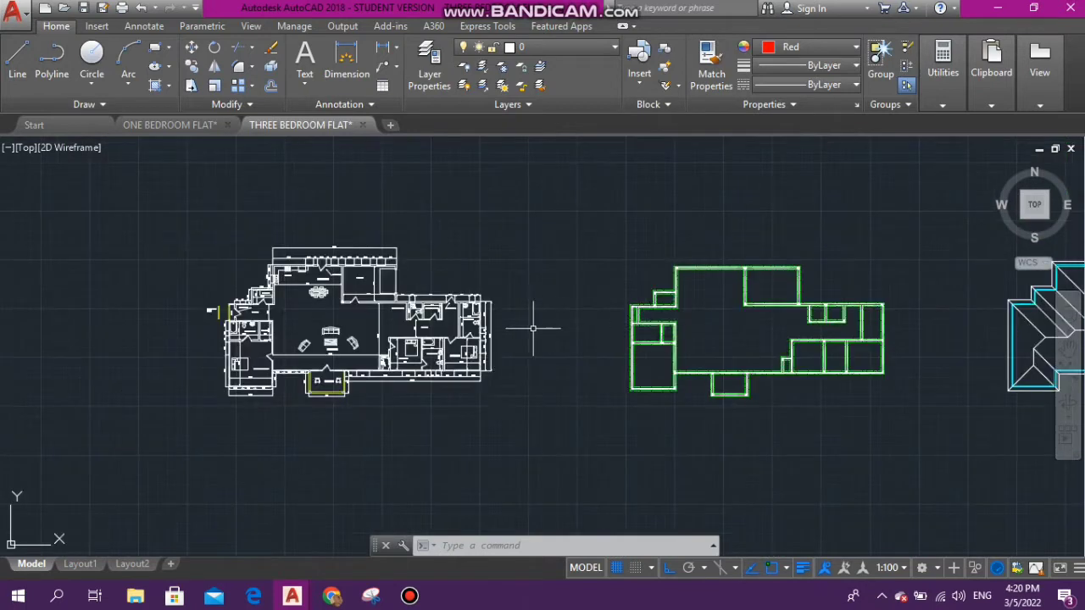
{"action": "scroll", "coordinate": [611, 305], "scroll_direction": "down", "scroll_amount": 3}
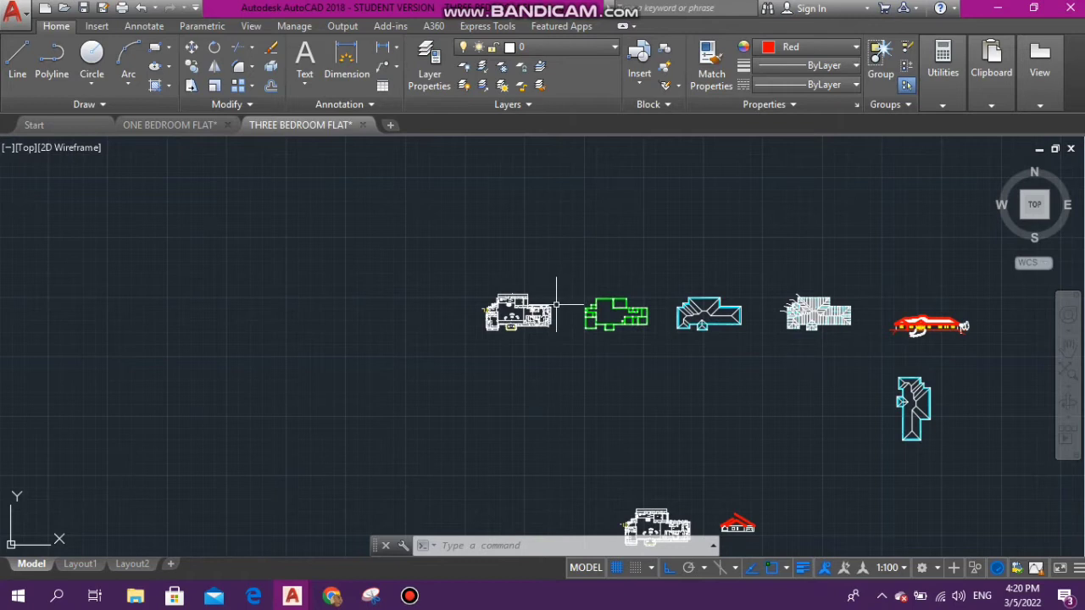
{"action": "scroll", "coordinate": [506, 288], "scroll_direction": "up", "scroll_amount": 5}
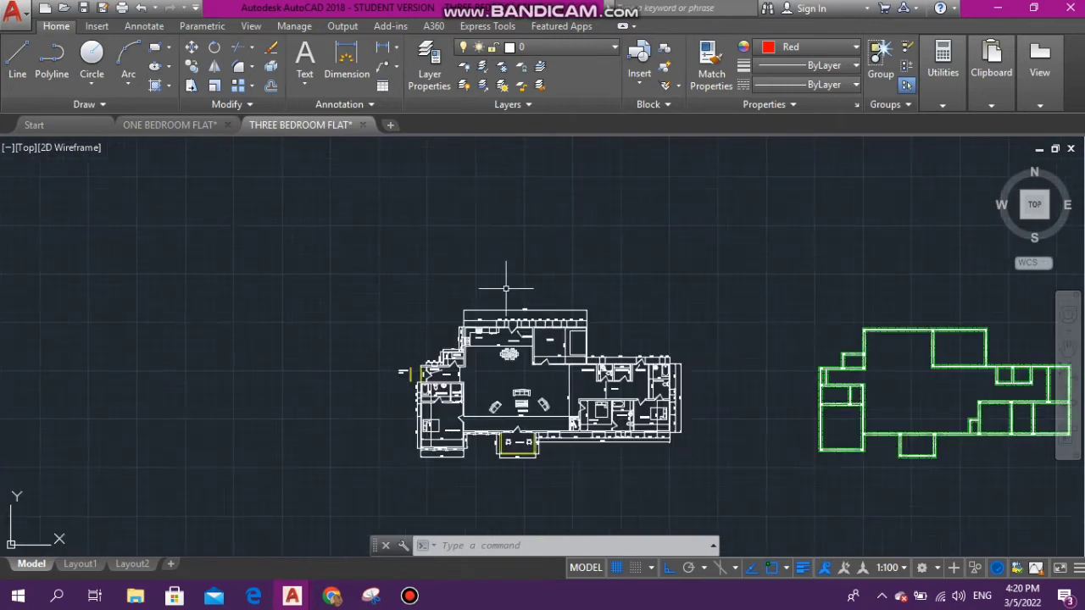
{"action": "scroll", "coordinate": [506, 288], "scroll_direction": "down", "scroll_amount": 5}
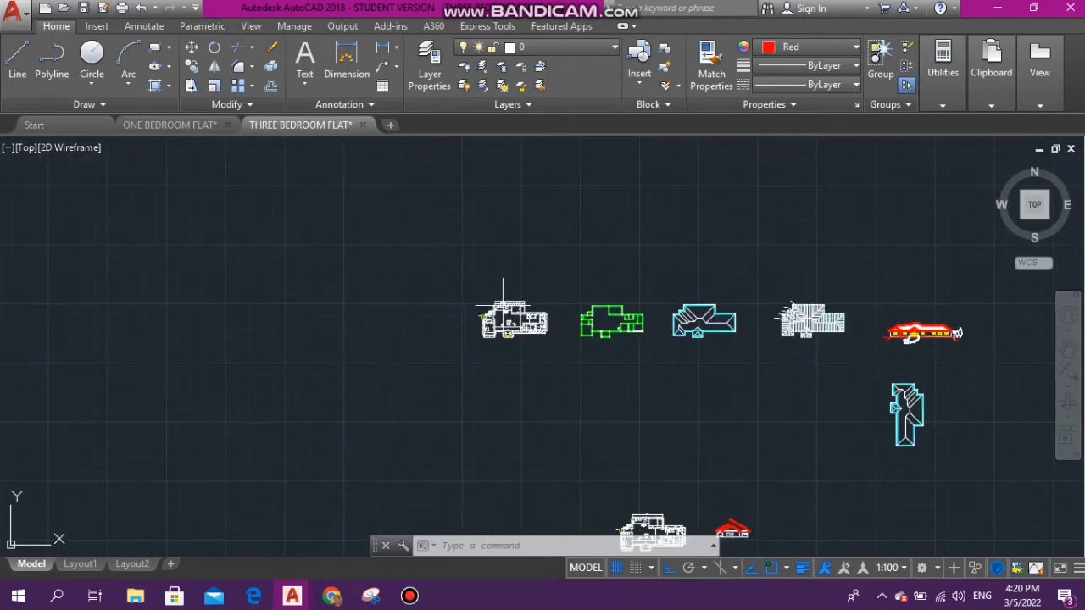
{"action": "scroll", "coordinate": [504, 306], "scroll_direction": "up", "scroll_amount": 5}
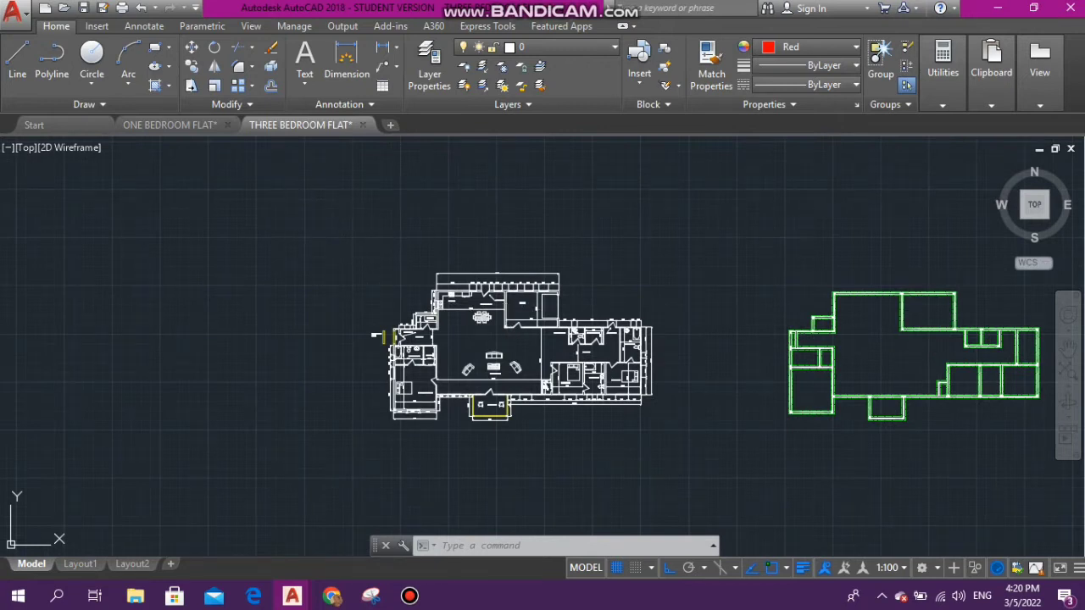
{"action": "left_click", "coordinate": [296, 201]}
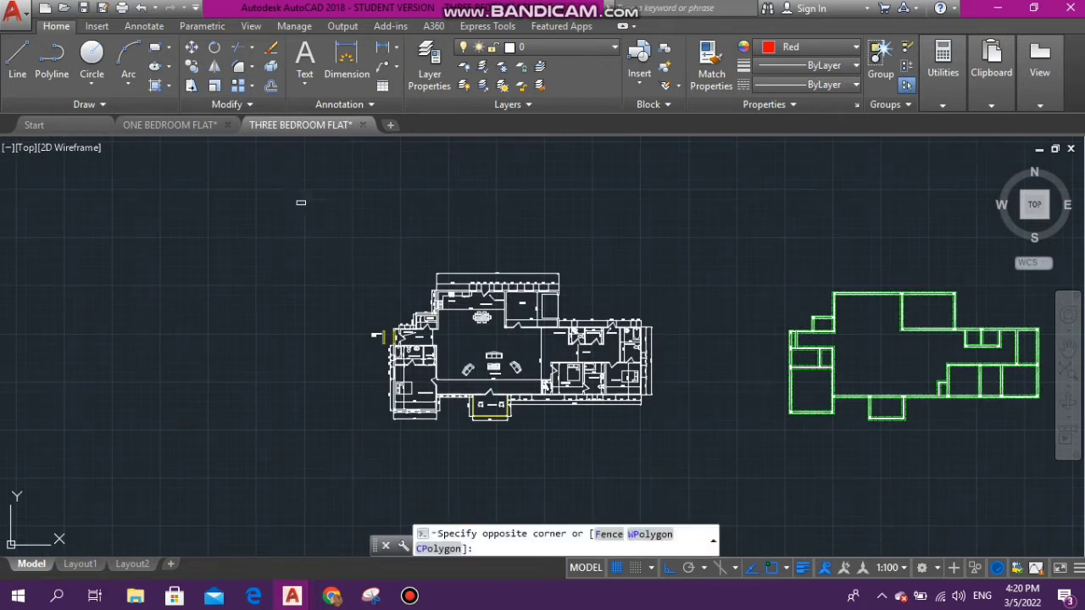
{"action": "left_click", "coordinate": [708, 430]}
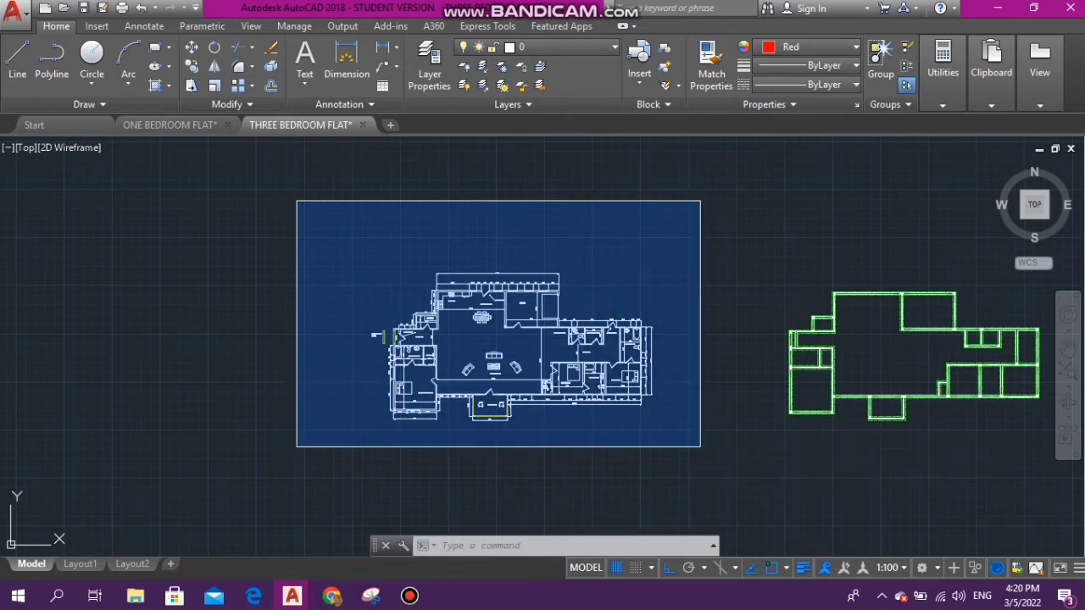
{"action": "left_click", "coordinate": [700, 447]}
{"action": "left_click", "coordinate": [847, 502]}
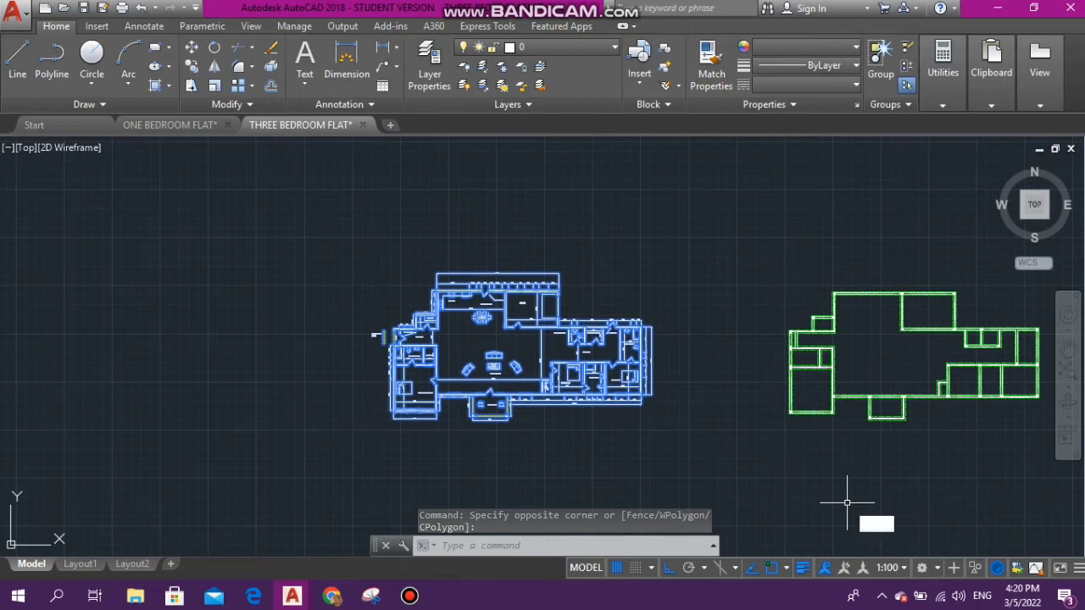
- Copy the selected plan with CO, placing the duplicate to the left of the original
{"action": "type", "text": "move"}
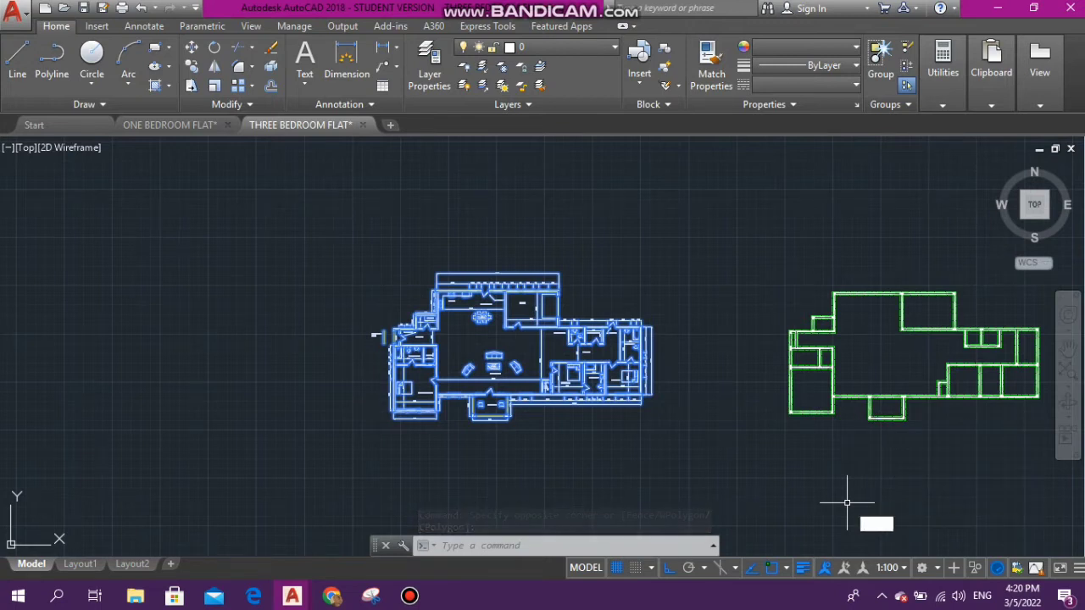
{"action": "key", "text": "Up"}
{"action": "key", "text": "Up"}
{"action": "key", "text": "Up"}
{"action": "key", "text": "Up"}
{"action": "key", "text": "Escape"}
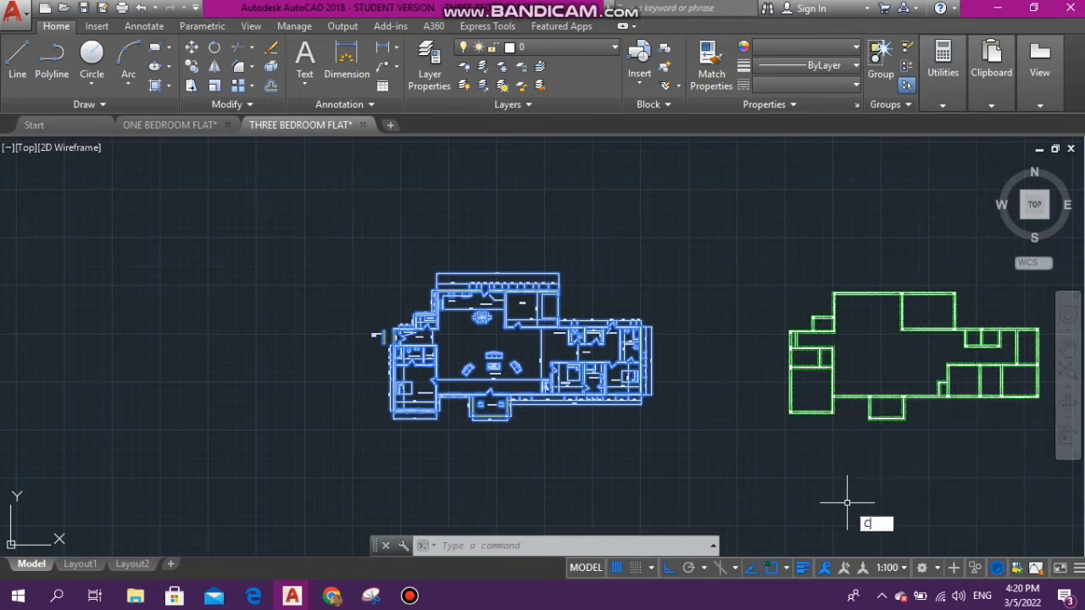
{"action": "type", "text": "co"}
{"action": "key", "text": "Return"}
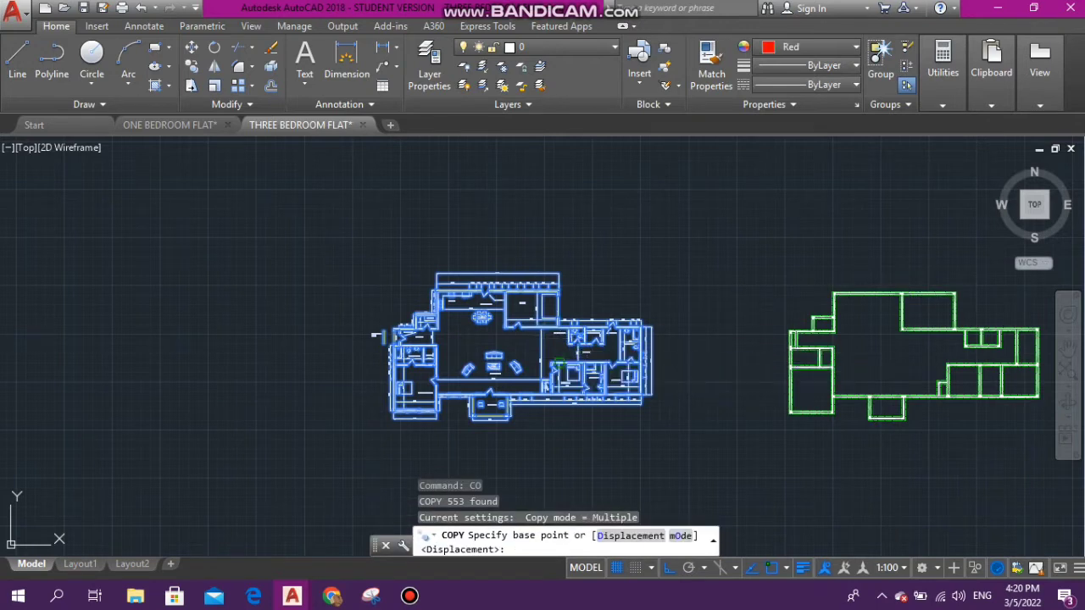
{"action": "left_click", "coordinate": [409, 300]}
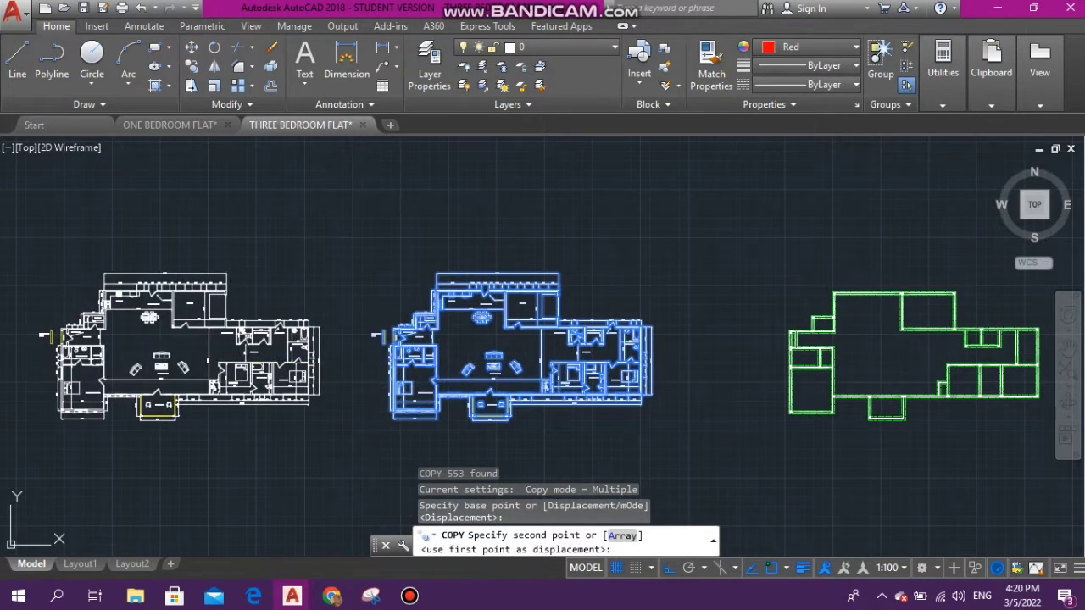
{"action": "left_click", "coordinate": [227, 288]}
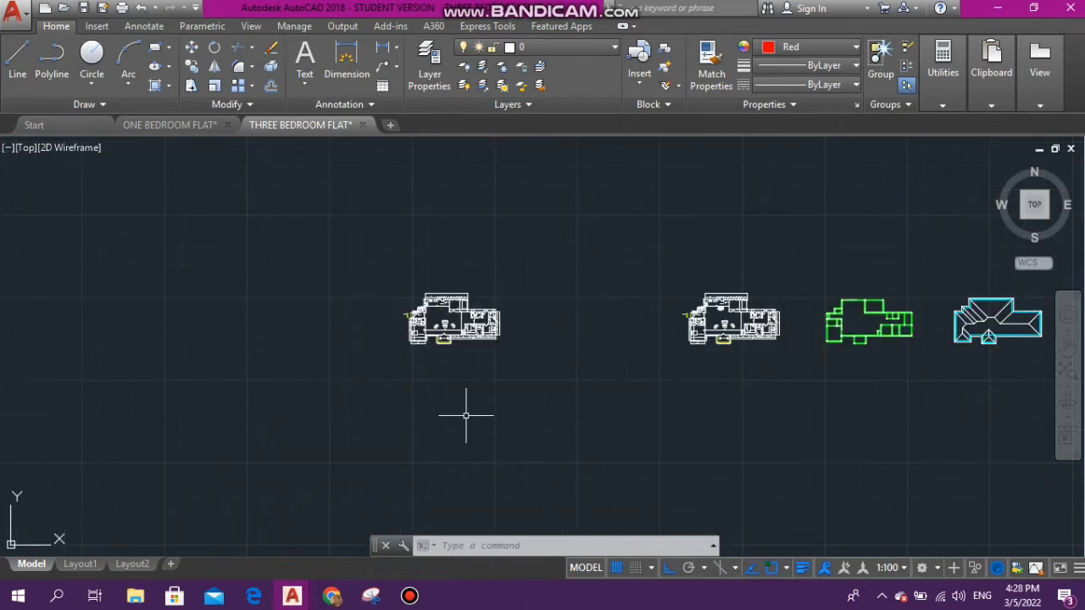
{"action": "scroll", "coordinate": [440, 305], "scroll_direction": "up", "scroll_amount": 5}
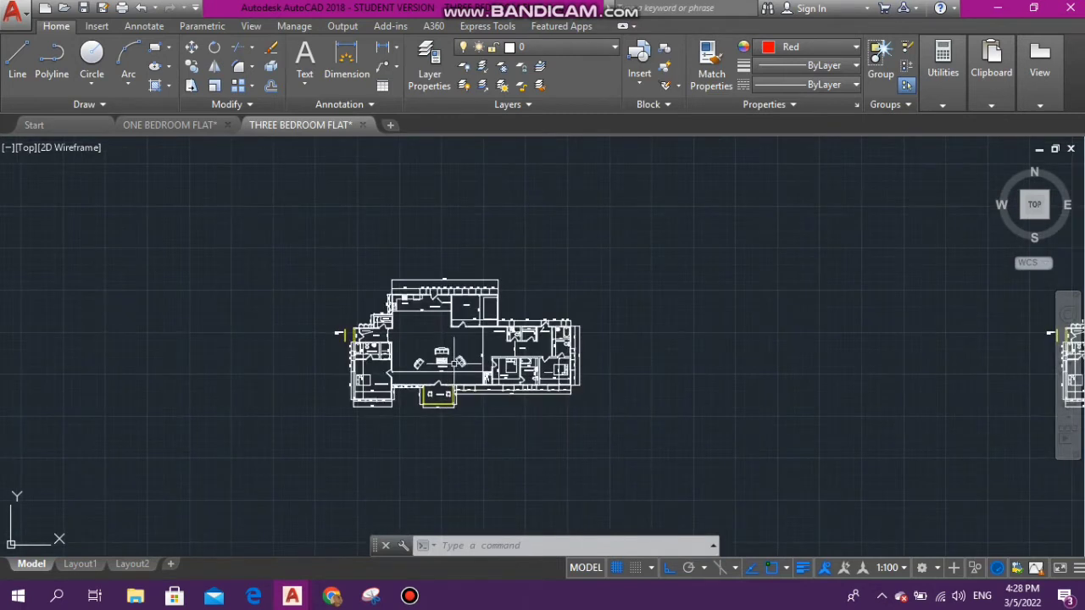
{"action": "scroll", "coordinate": [442, 463], "scroll_direction": "up", "scroll_amount": 2}
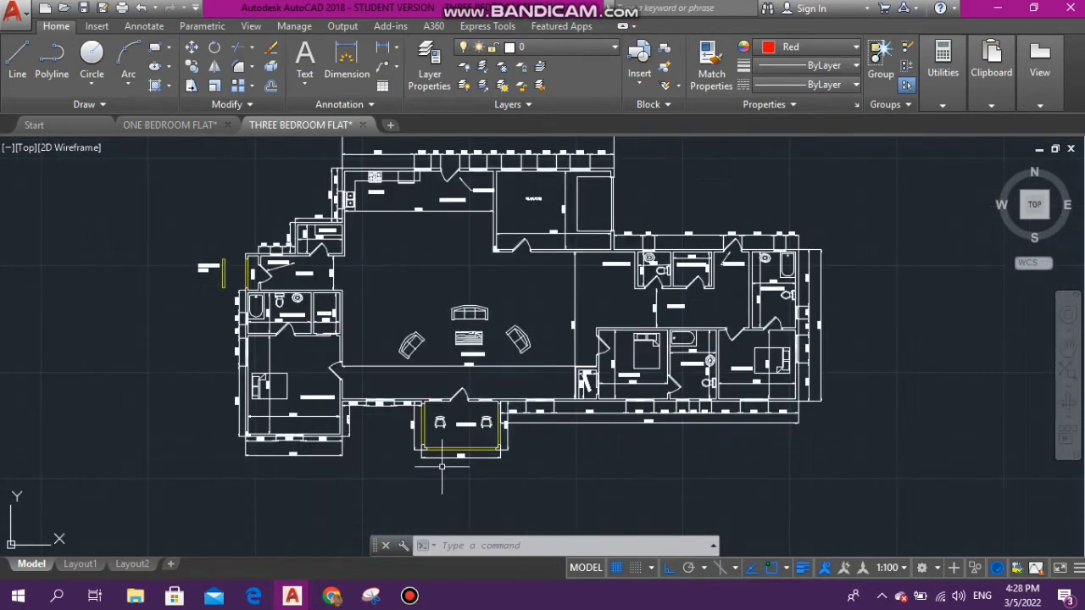
{"action": "scroll", "coordinate": [463, 323], "scroll_direction": "down", "scroll_amount": 2}
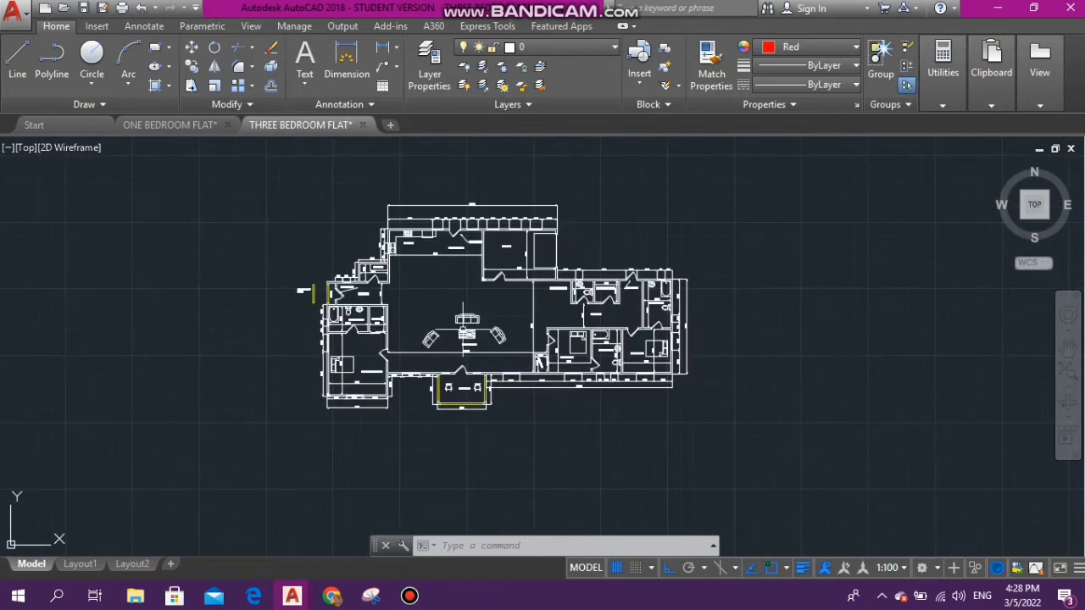
{"action": "scroll", "coordinate": [476, 332], "scroll_direction": "up", "scroll_amount": 5}
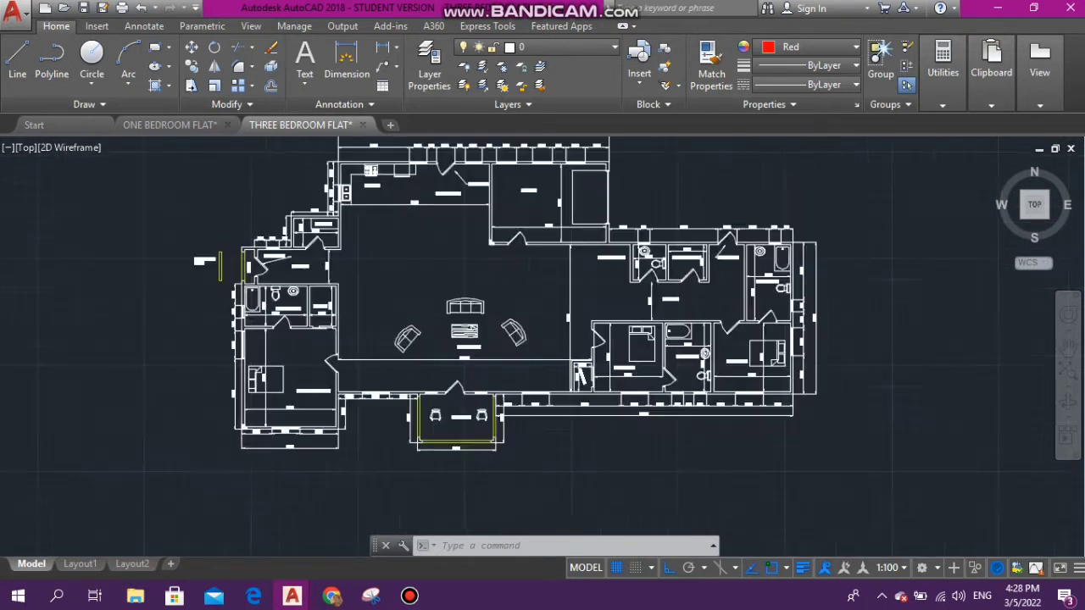
{"action": "scroll", "coordinate": [503, 346], "scroll_direction": "down", "scroll_amount": 4}
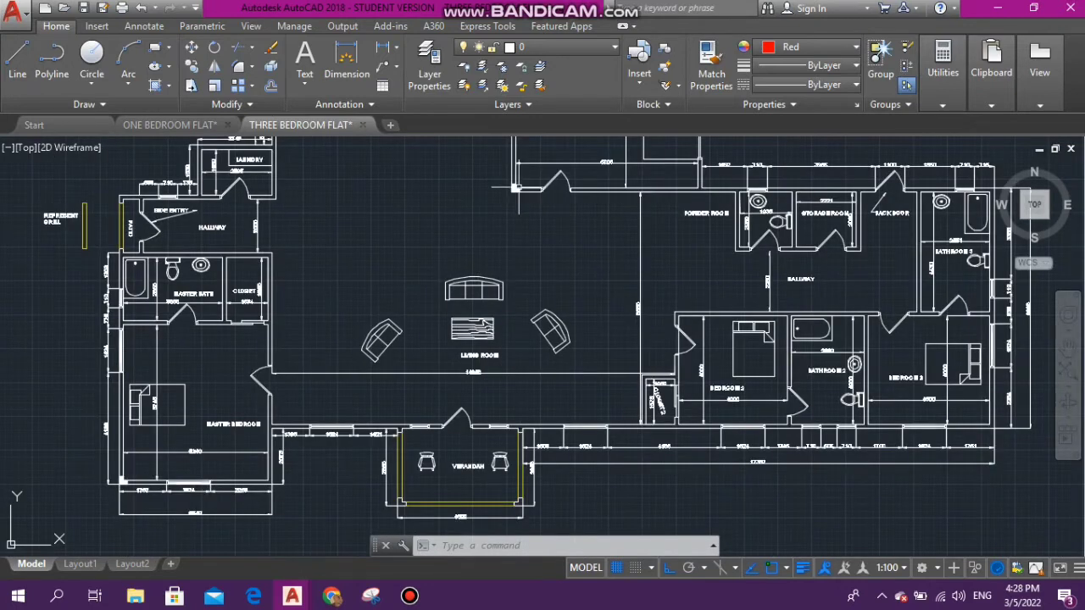
{"action": "scroll", "coordinate": [518, 277], "scroll_direction": "down", "scroll_amount": 2}
{"action": "scroll", "coordinate": [550, 214], "scroll_direction": "up", "scroll_amount": 4}
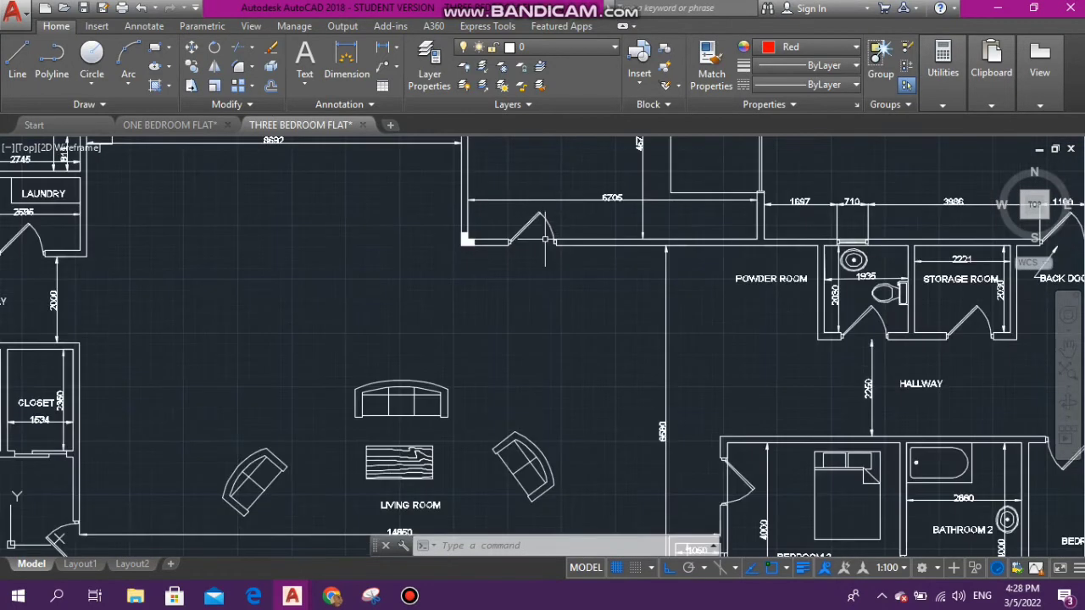
{"action": "scroll", "coordinate": [545, 241], "scroll_direction": "up", "scroll_amount": 2}
{"action": "scroll", "coordinate": [468, 352], "scroll_direction": "down", "scroll_amount": 5}
{"action": "scroll", "coordinate": [446, 401], "scroll_direction": "down", "scroll_amount": 4}
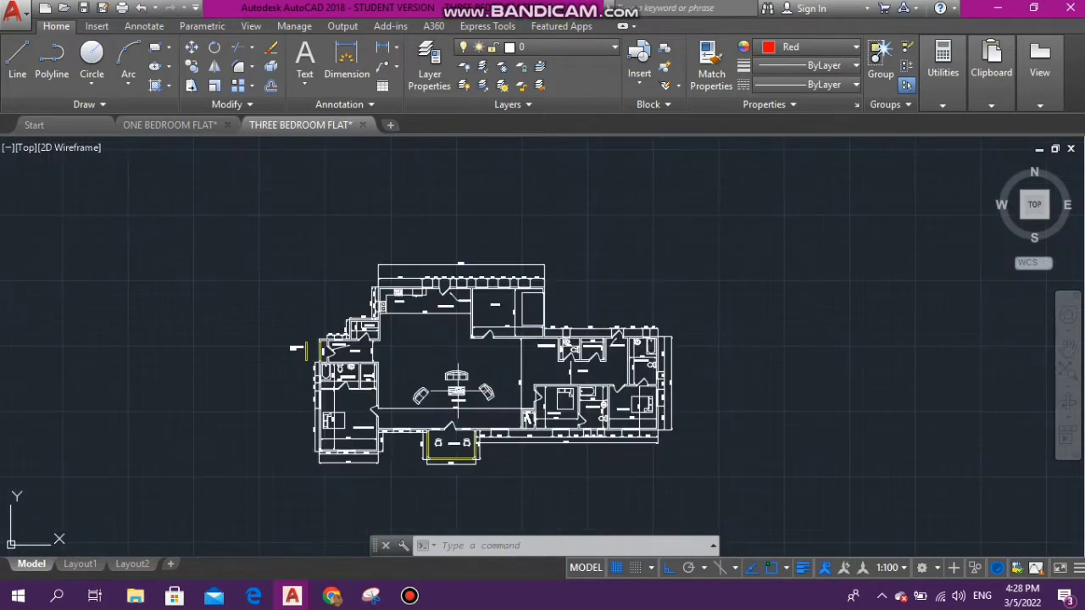
{"action": "scroll", "coordinate": [432, 406], "scroll_direction": "up", "scroll_amount": 6}
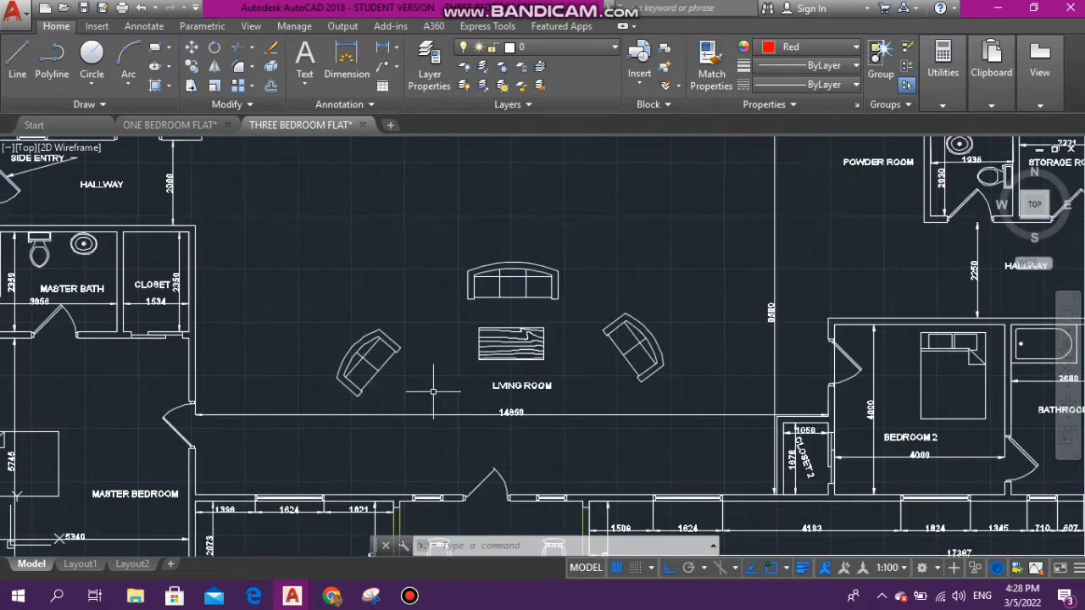
{"action": "scroll", "coordinate": [463, 377], "scroll_direction": "up", "scroll_amount": 4}
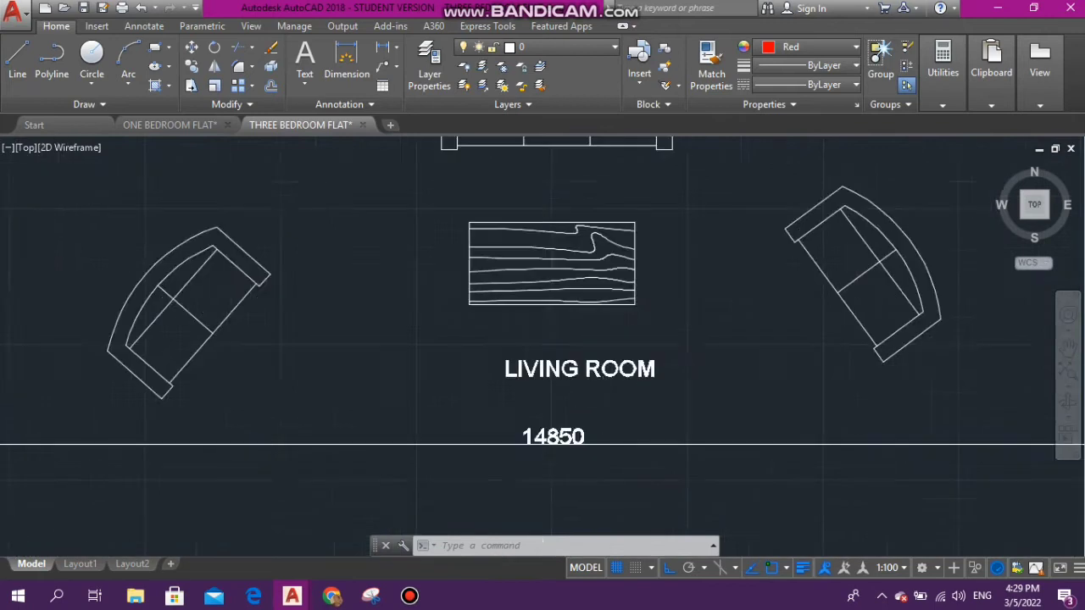
{"action": "scroll", "coordinate": [551, 395], "scroll_direction": "down", "scroll_amount": 8}
{"action": "scroll", "coordinate": [439, 308], "scroll_direction": "up", "scroll_amount": 2}
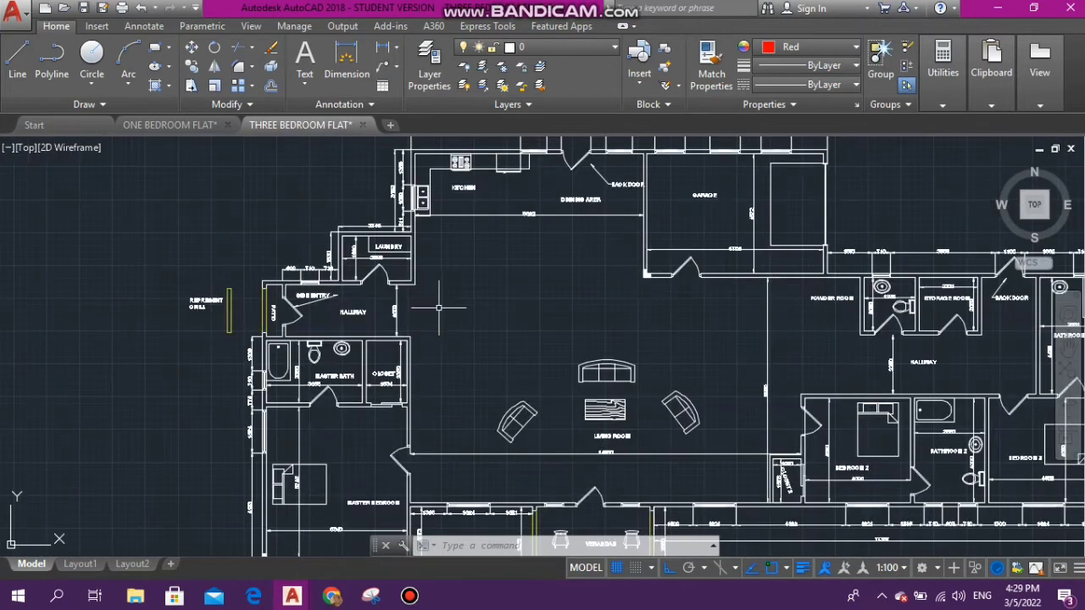
{"action": "scroll", "coordinate": [542, 475], "scroll_direction": "up", "scroll_amount": 3}
{"action": "scroll", "coordinate": [500, 323], "scroll_direction": "down", "scroll_amount": 3}
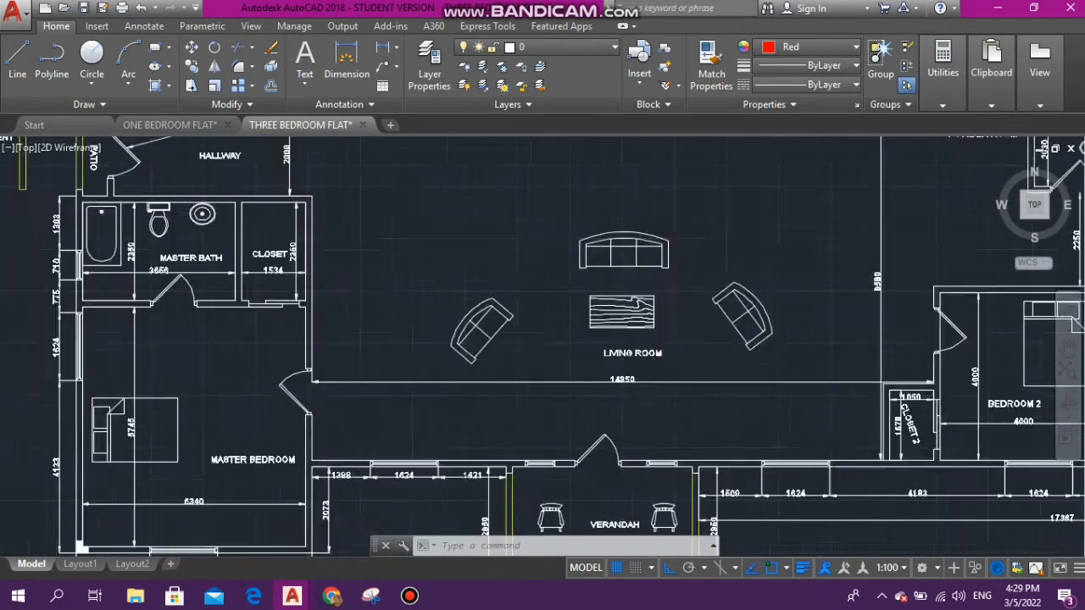
- Erase the living-room furniture and its room label
{"action": "left_click", "coordinate": [455, 208]}
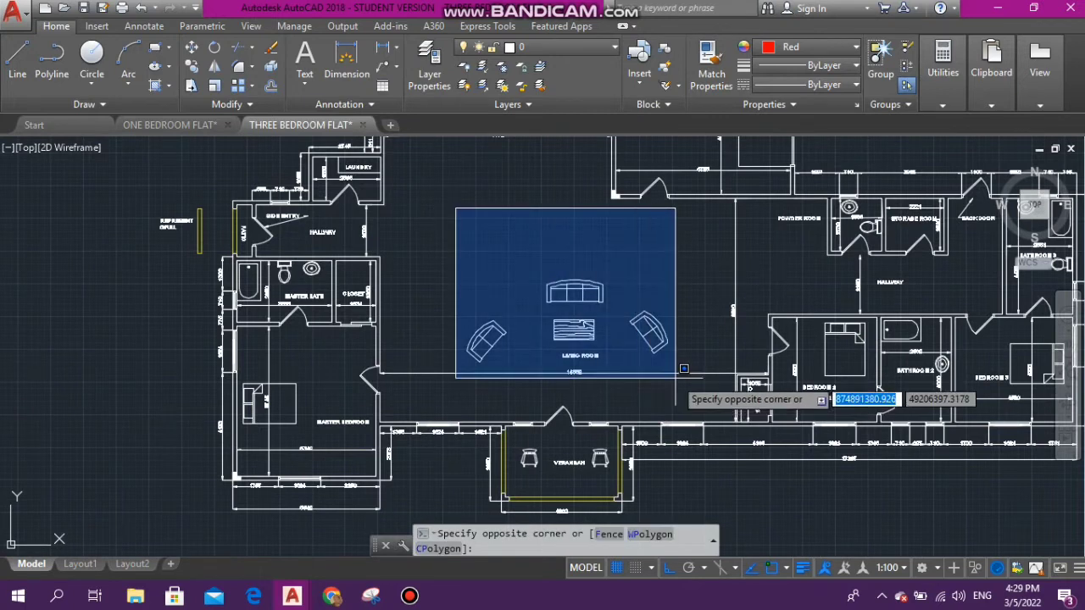
{"action": "left_click", "coordinate": [703, 405]}
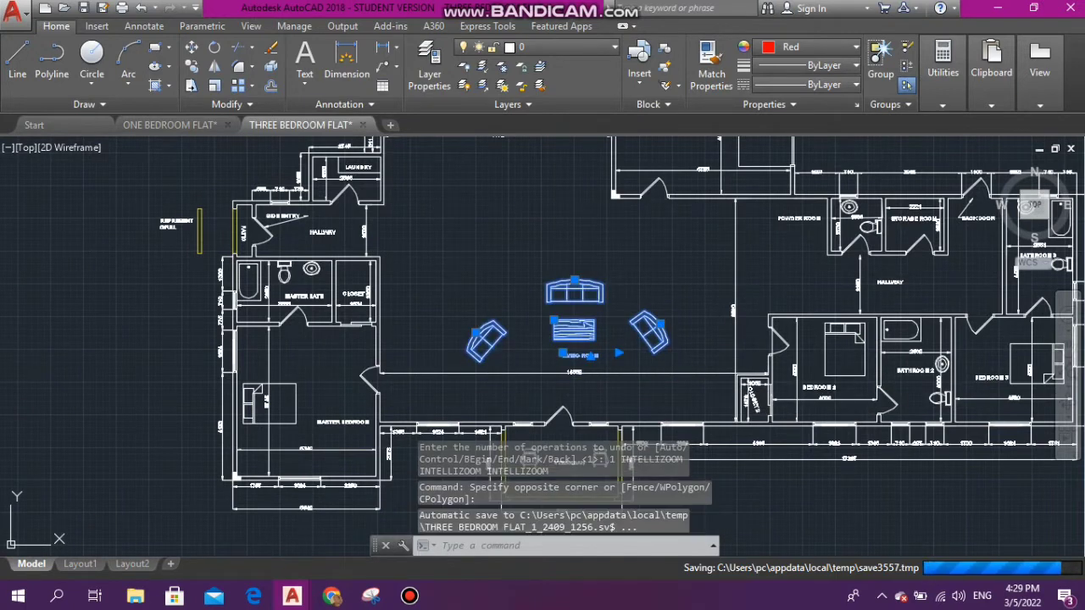
{"action": "key", "text": "Delete"}
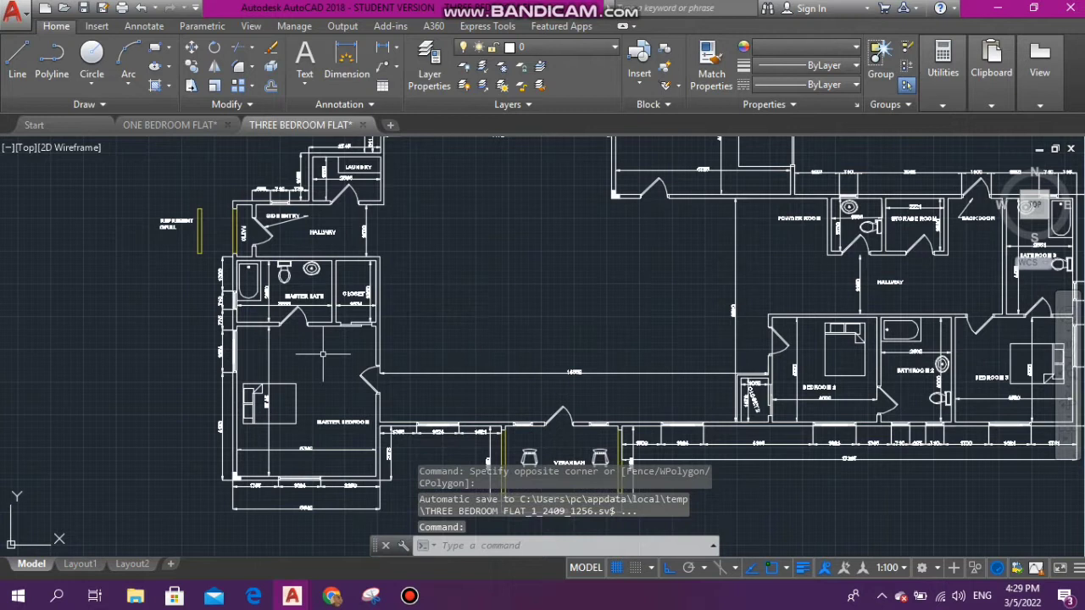
- Erase the master bedroom bed and dimensions plus the verandah chairs and VERANDAH label
{"action": "scroll", "coordinate": [329, 386], "scroll_direction": "up", "scroll_amount": 5}
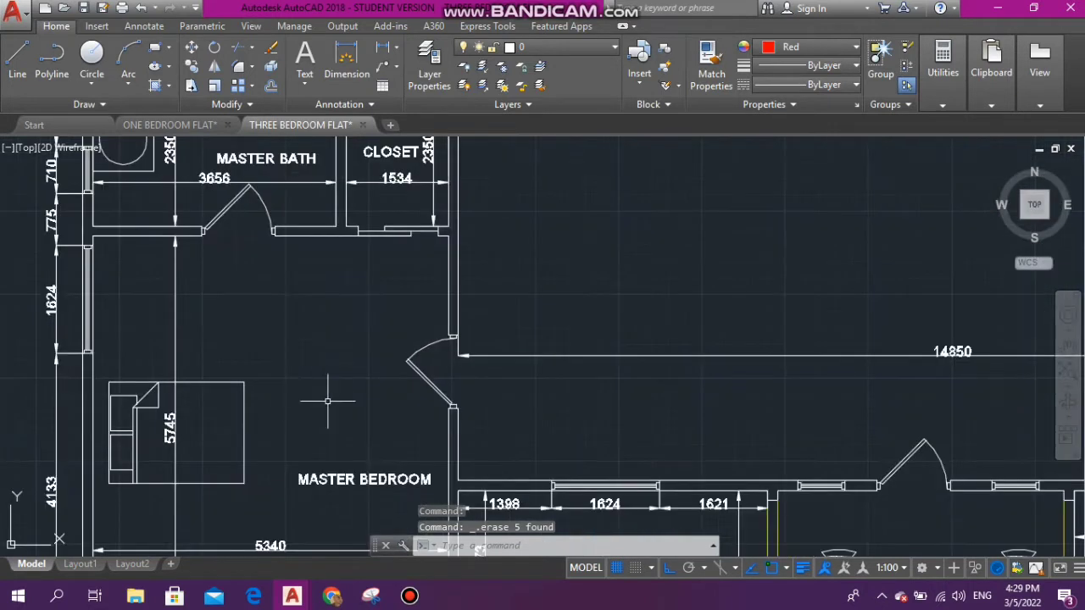
{"action": "scroll", "coordinate": [327, 399], "scroll_direction": "down", "scroll_amount": 6}
{"action": "scroll", "coordinate": [339, 331], "scroll_direction": "up", "scroll_amount": 7}
{"action": "left_click", "coordinate": [312, 421]}
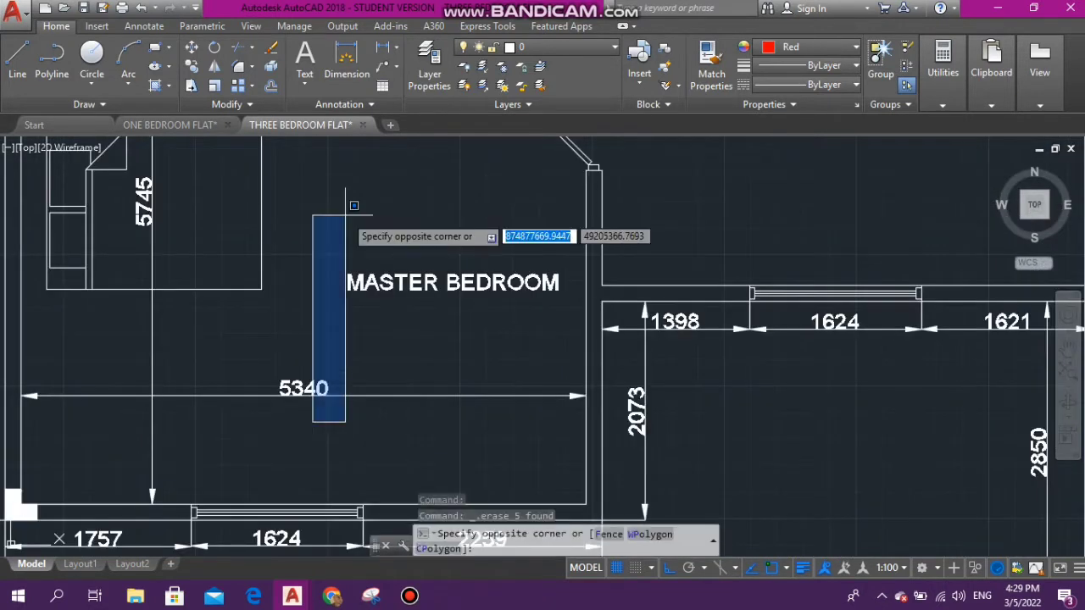
{"action": "left_click", "coordinate": [368, 234]}
{"action": "left_click", "coordinate": [367, 243]}
{"action": "left_click", "coordinate": [72, 212]}
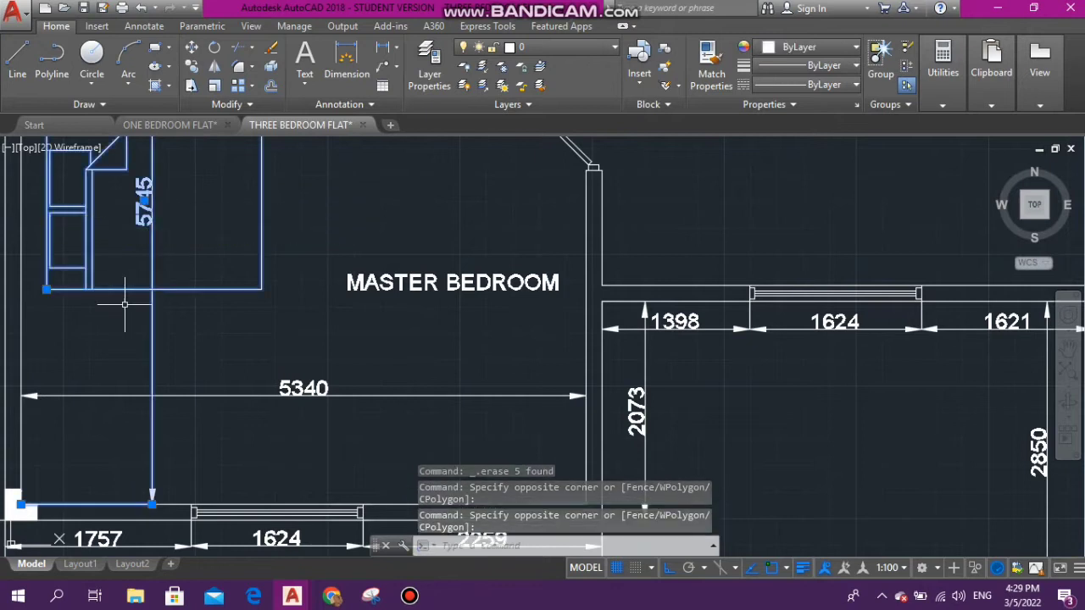
{"action": "scroll", "coordinate": [116, 303], "scroll_direction": "down", "scroll_amount": 4}
{"action": "scroll", "coordinate": [667, 384], "scroll_direction": "up", "scroll_amount": 5}
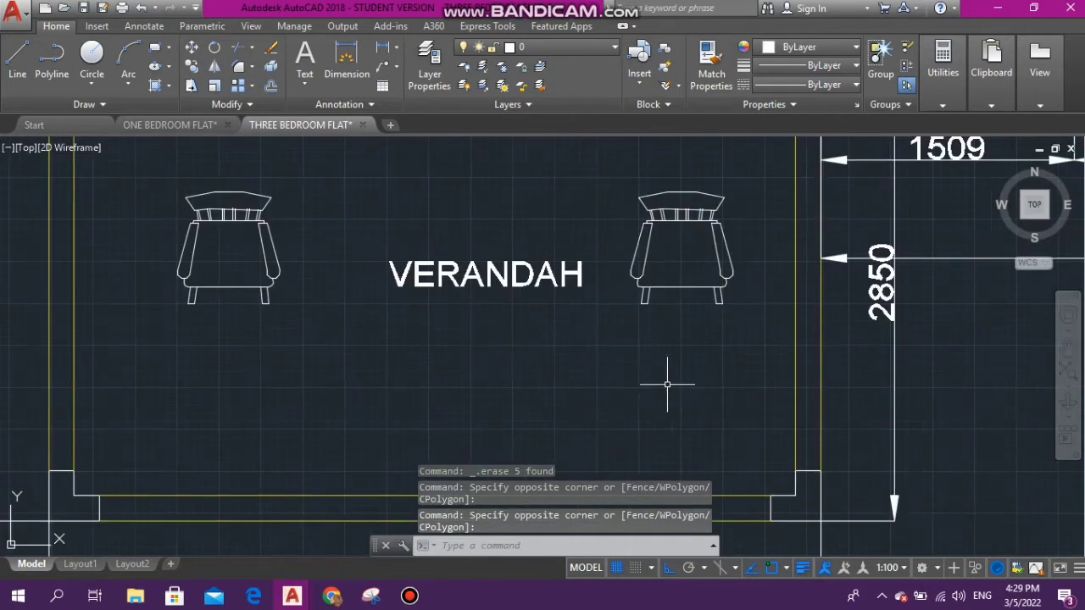
{"action": "left_click", "coordinate": [746, 324]}
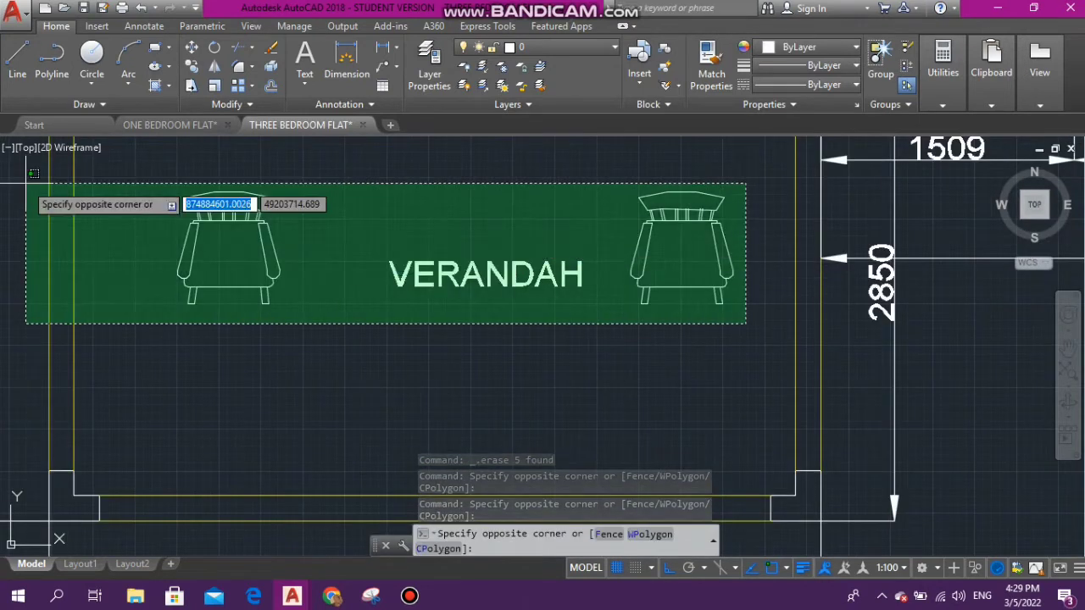
{"action": "left_click", "coordinate": [122, 164]}
{"action": "key", "text": "Delete"}
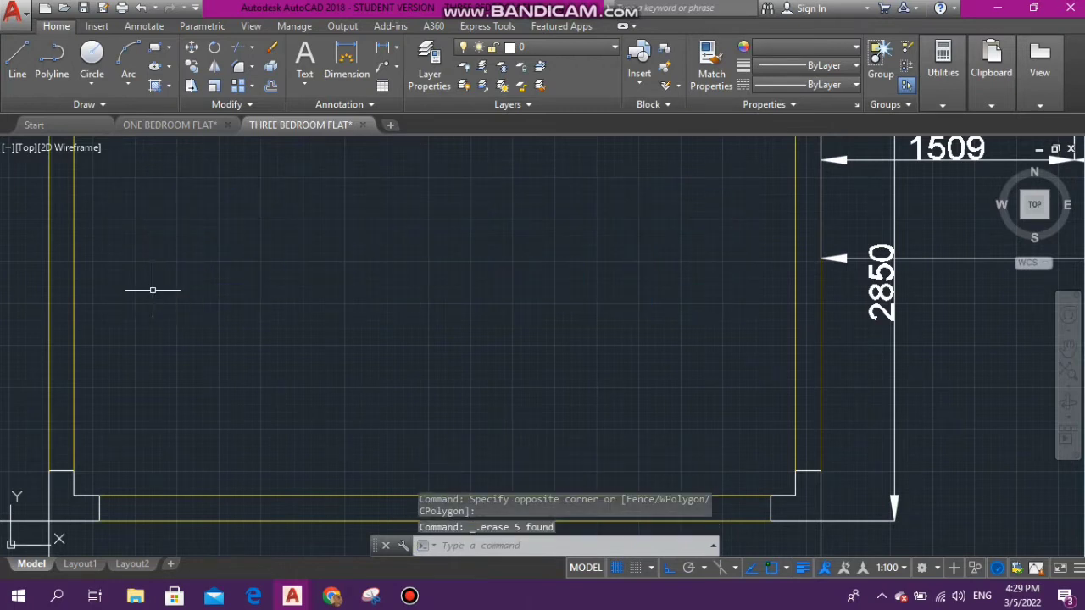
- Select Bedroom 2's bed, label and 4000 dimensions, the bathtub, and Closet 2's label, dimensions and 1050 dimension
{"action": "scroll", "coordinate": [359, 368], "scroll_direction": "down", "scroll_amount": 6}
{"action": "scroll", "coordinate": [542, 339], "scroll_direction": "up", "scroll_amount": 8}
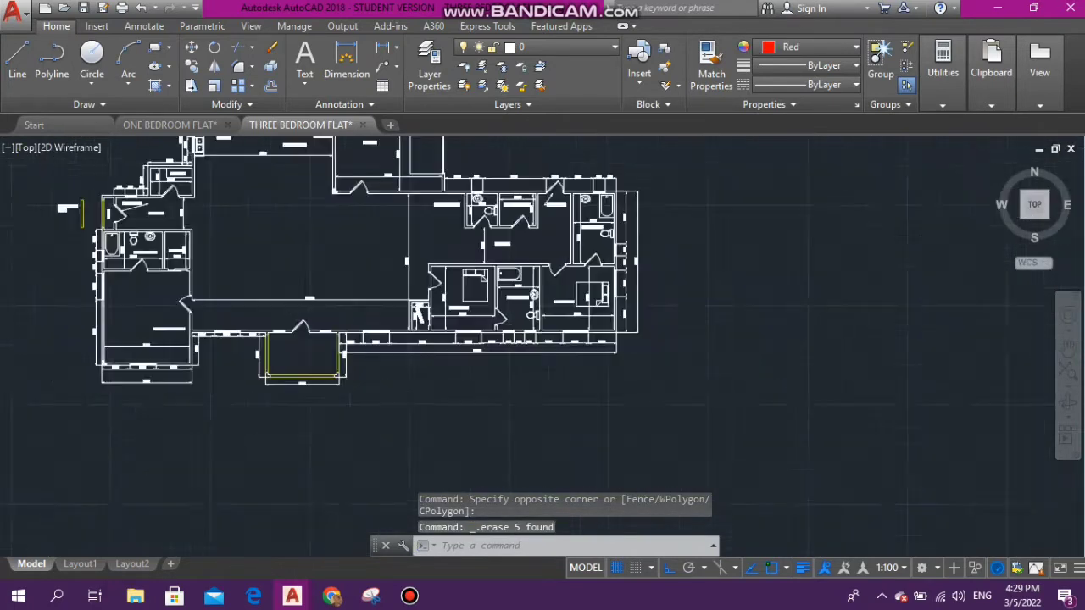
{"action": "left_click", "coordinate": [622, 326]}
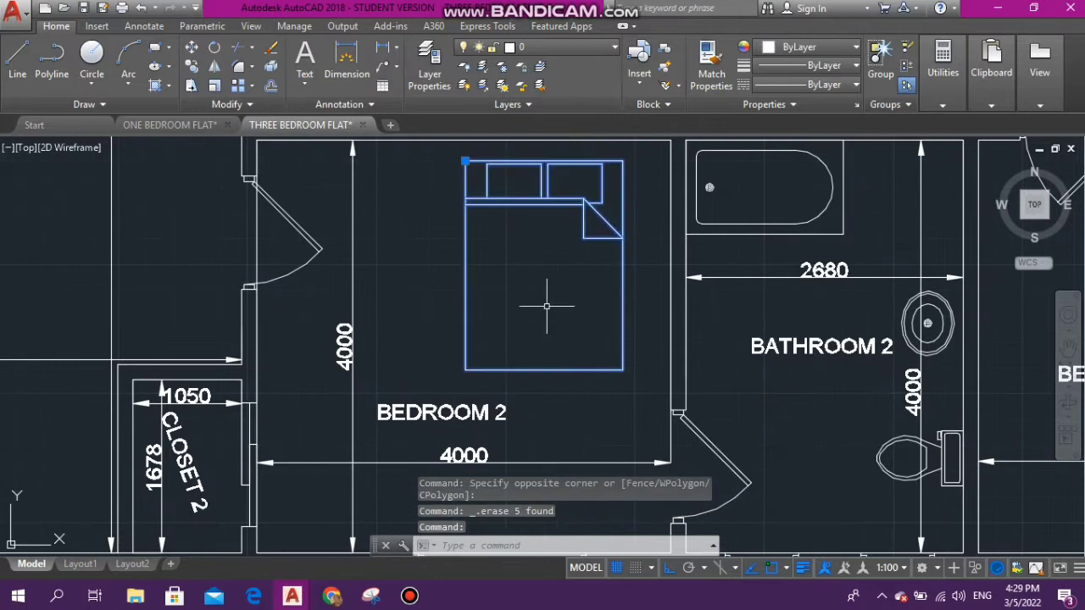
{"action": "left_click", "coordinate": [410, 412]}
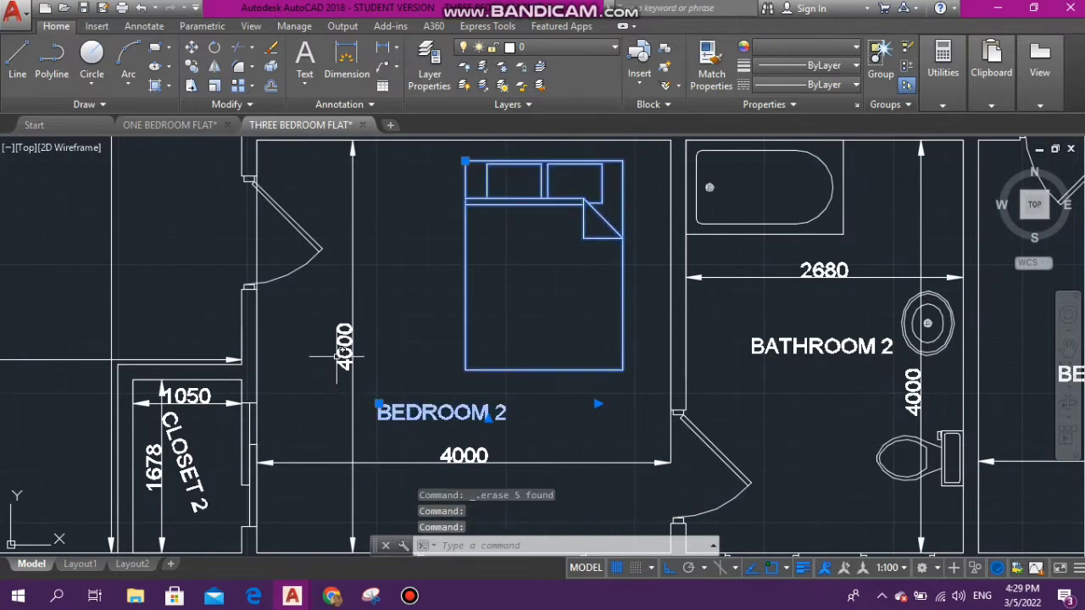
{"action": "left_click", "coordinate": [340, 352]}
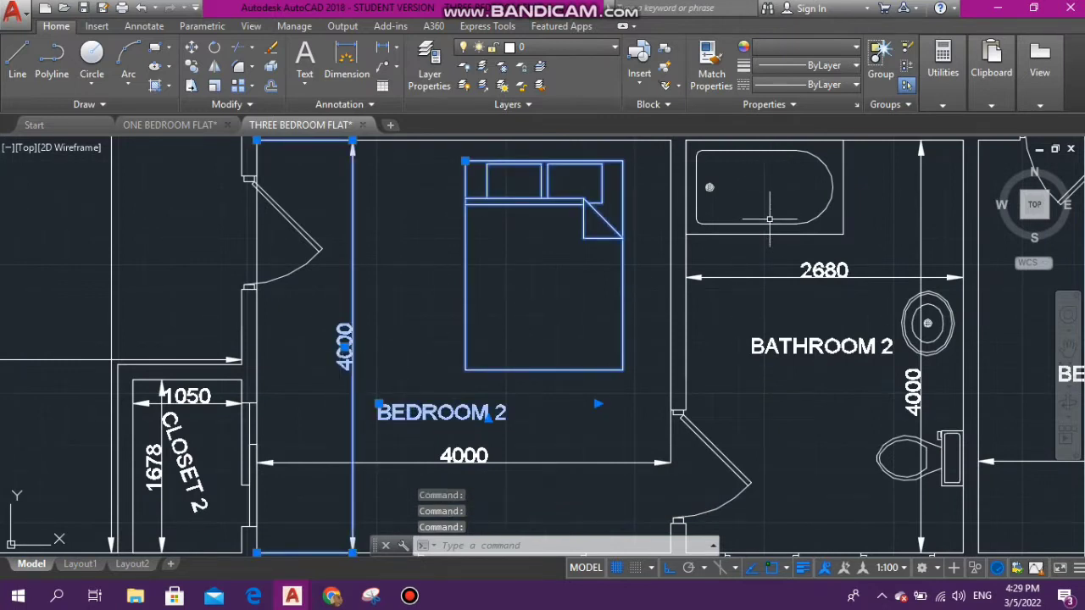
{"action": "left_click", "coordinate": [769, 219]}
{"action": "left_click", "coordinate": [729, 235]}
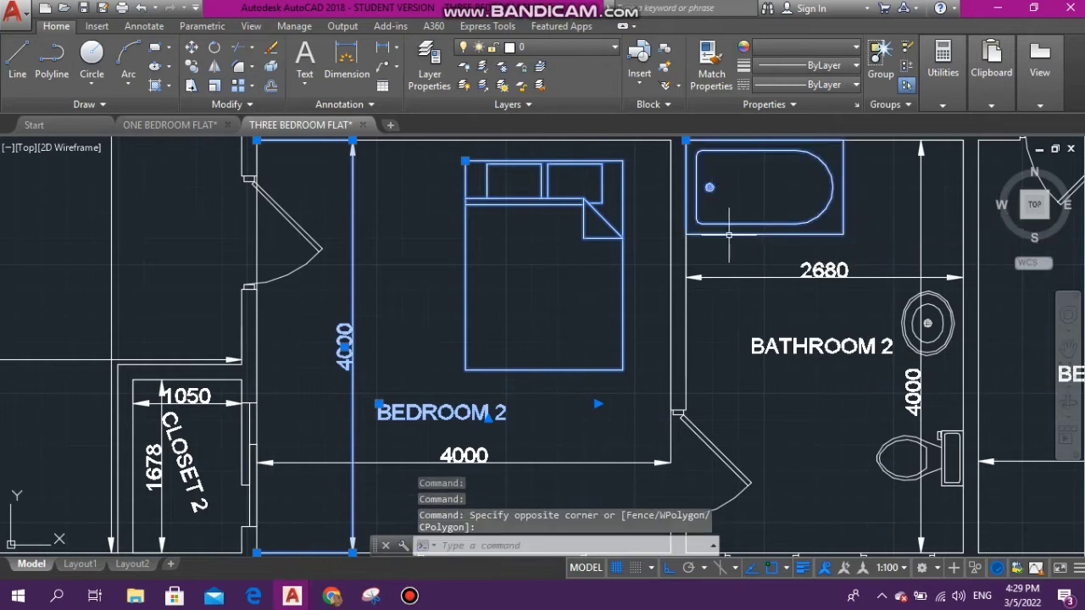
{"action": "scroll", "coordinate": [496, 230], "scroll_direction": "down", "scroll_amount": 5}
{"action": "scroll", "coordinate": [424, 348], "scroll_direction": "up", "scroll_amount": 5}
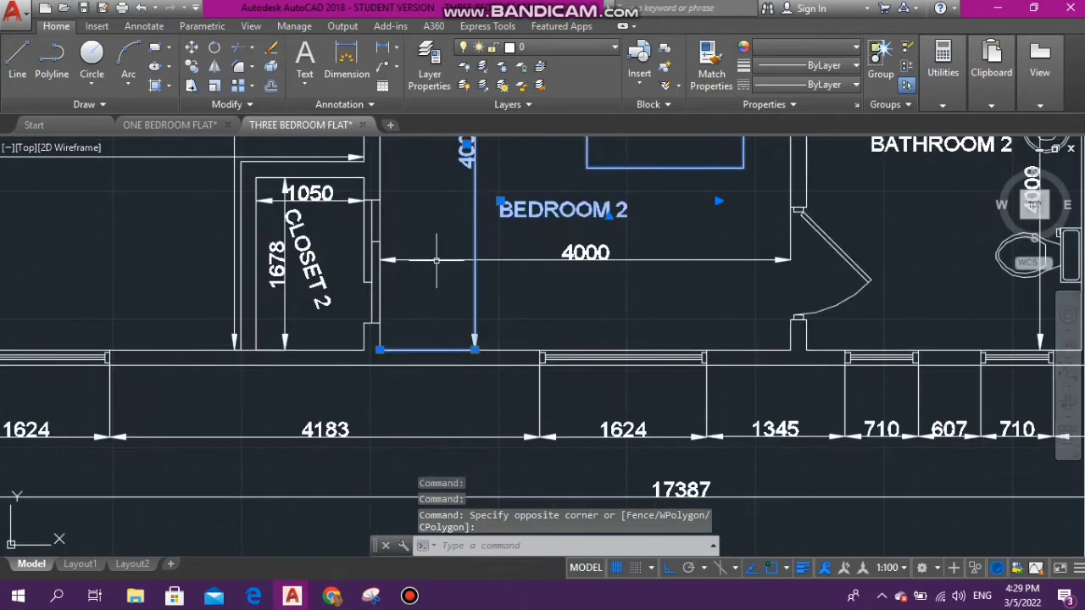
{"action": "left_click", "coordinate": [436, 260]}
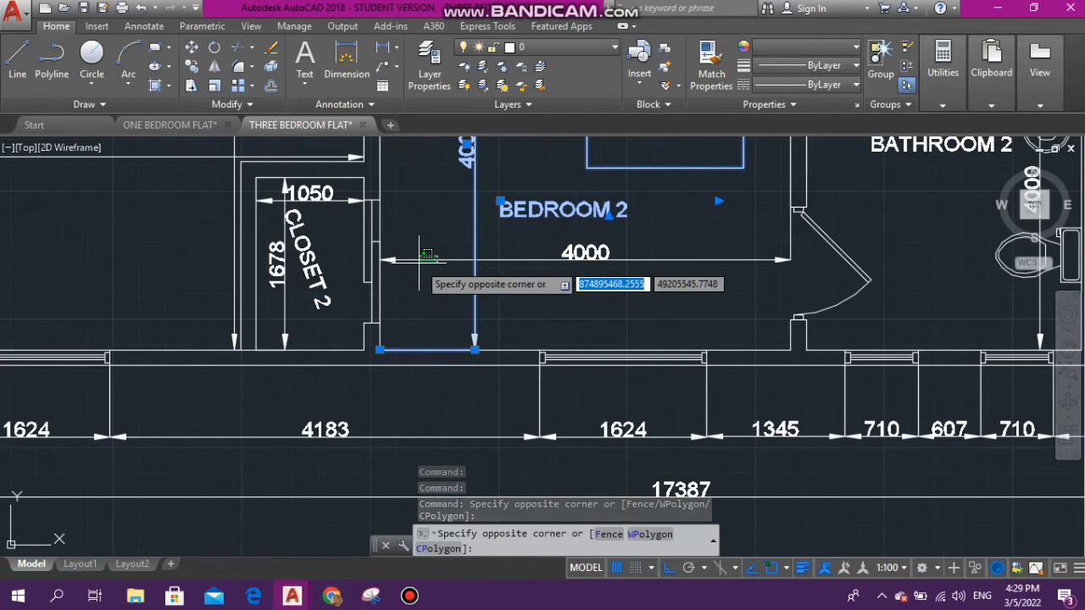
{"action": "left_click", "coordinate": [427, 255]}
{"action": "left_click", "coordinate": [284, 280]}
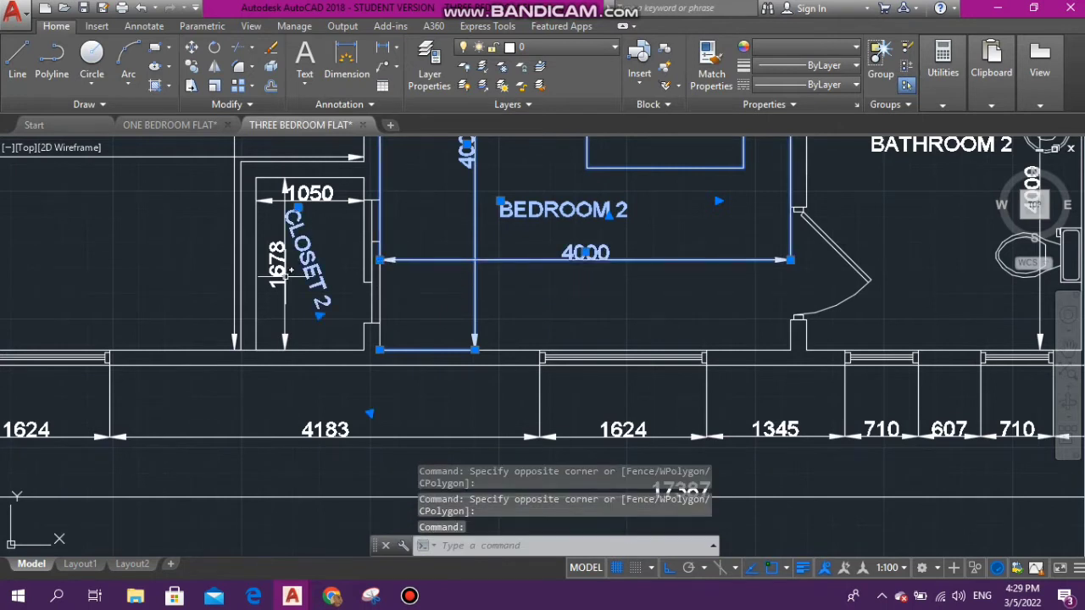
{"action": "left_click", "coordinate": [256, 327]}
{"action": "left_click", "coordinate": [307, 254]}
{"action": "left_click", "coordinate": [310, 193]}
- Add the storage room's 2221/2030 dimensions and label and the powder-room fixtures, then erase the whole selection
{"action": "scroll", "coordinate": [459, 297], "scroll_direction": "down", "scroll_amount": 2}
{"action": "scroll", "coordinate": [492, 313], "scroll_direction": "down", "scroll_amount": 5}
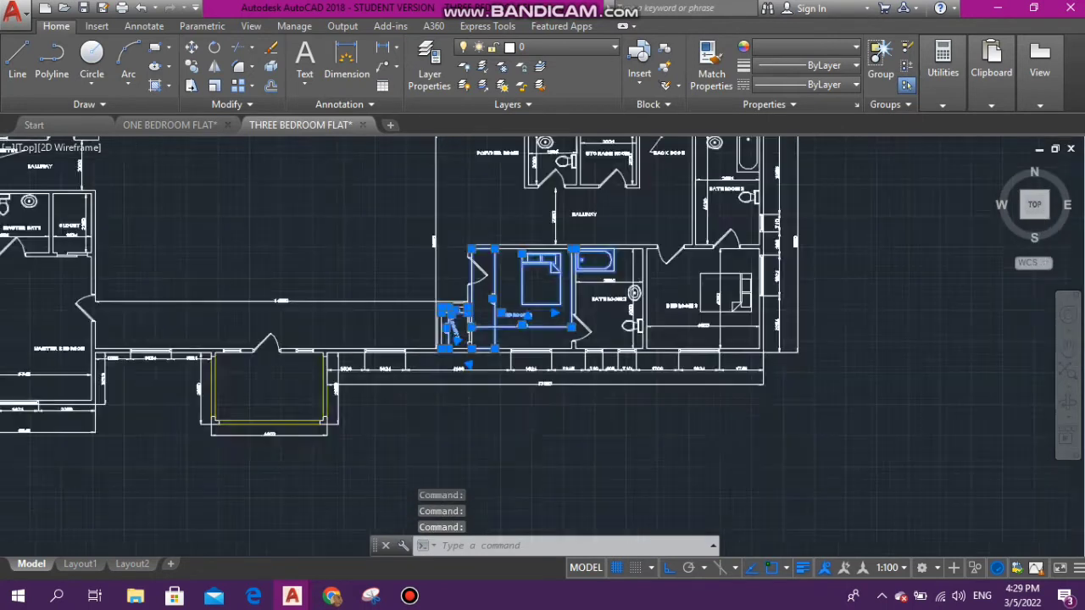
{"action": "scroll", "coordinate": [582, 194], "scroll_direction": "up", "scroll_amount": 6}
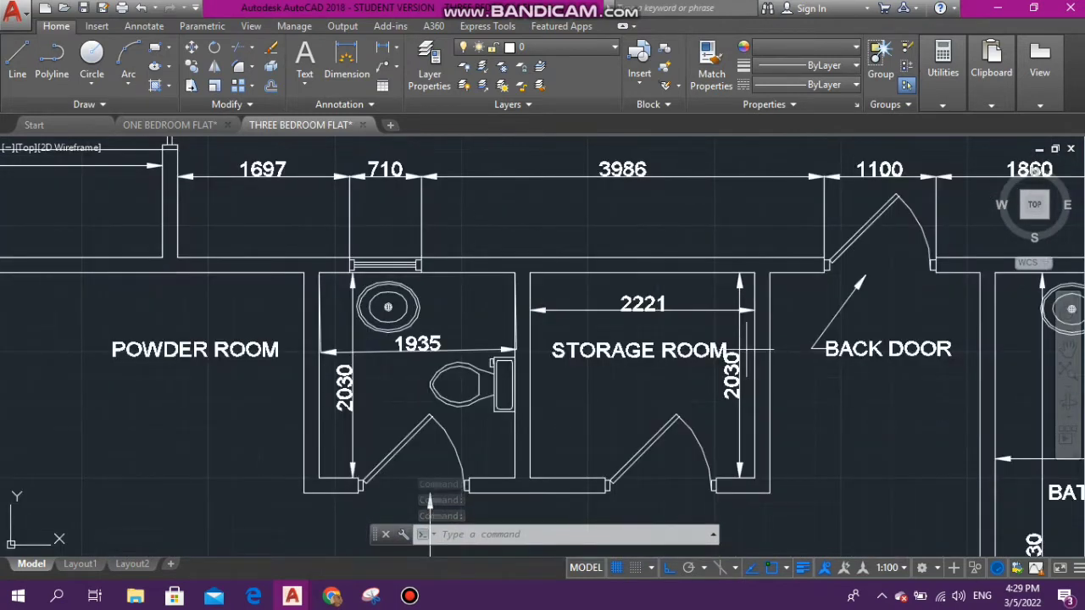
{"action": "left_click", "coordinate": [746, 348]}
{"action": "left_click", "coordinate": [598, 293]}
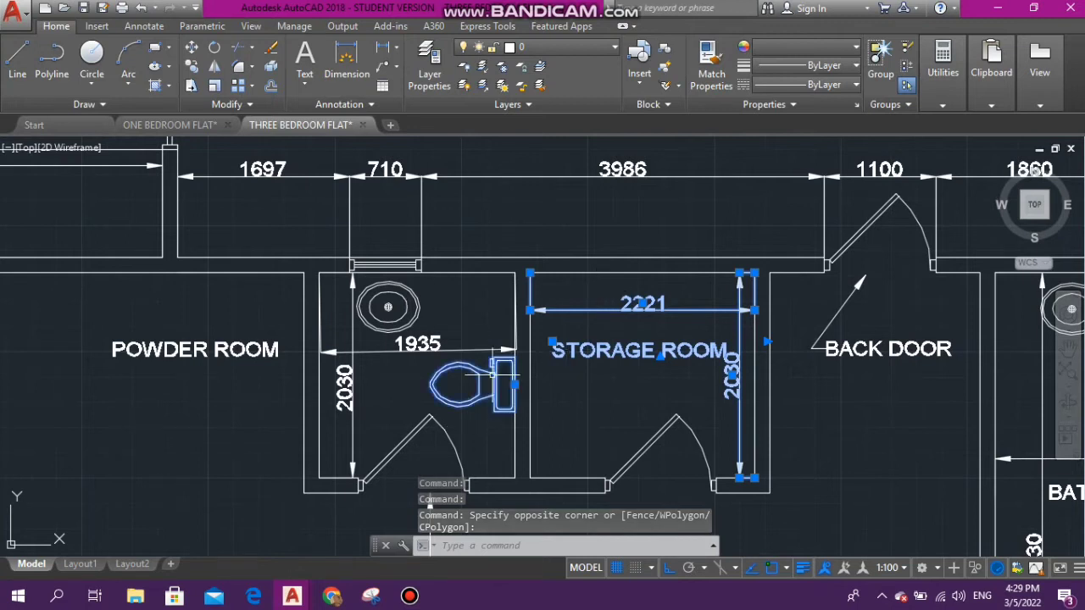
{"action": "left_click", "coordinate": [525, 377]}
{"action": "left_click", "coordinate": [394, 275]}
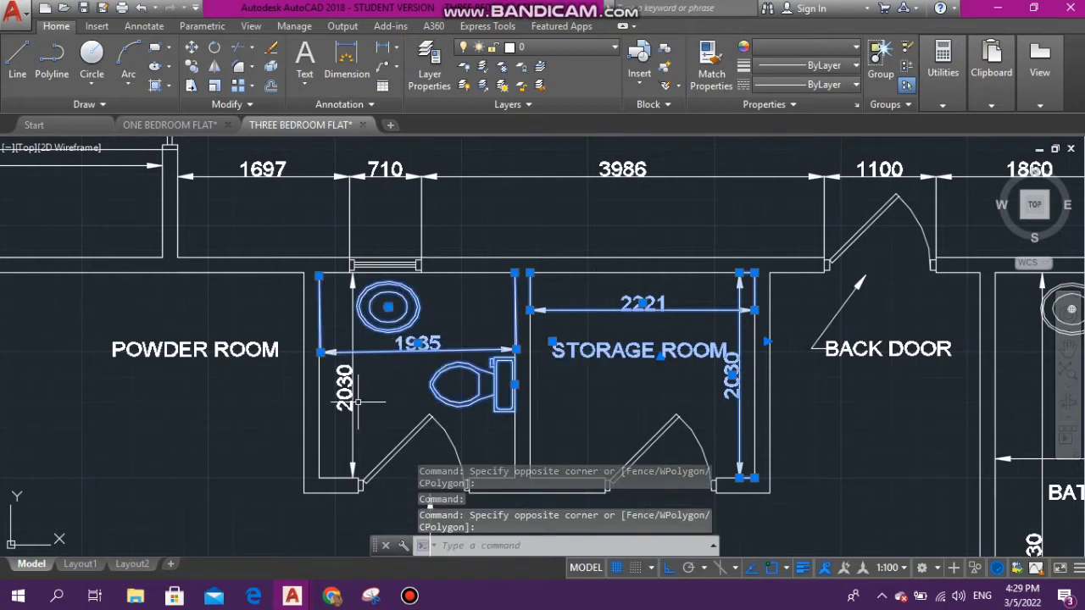
{"action": "left_click", "coordinate": [338, 422]}
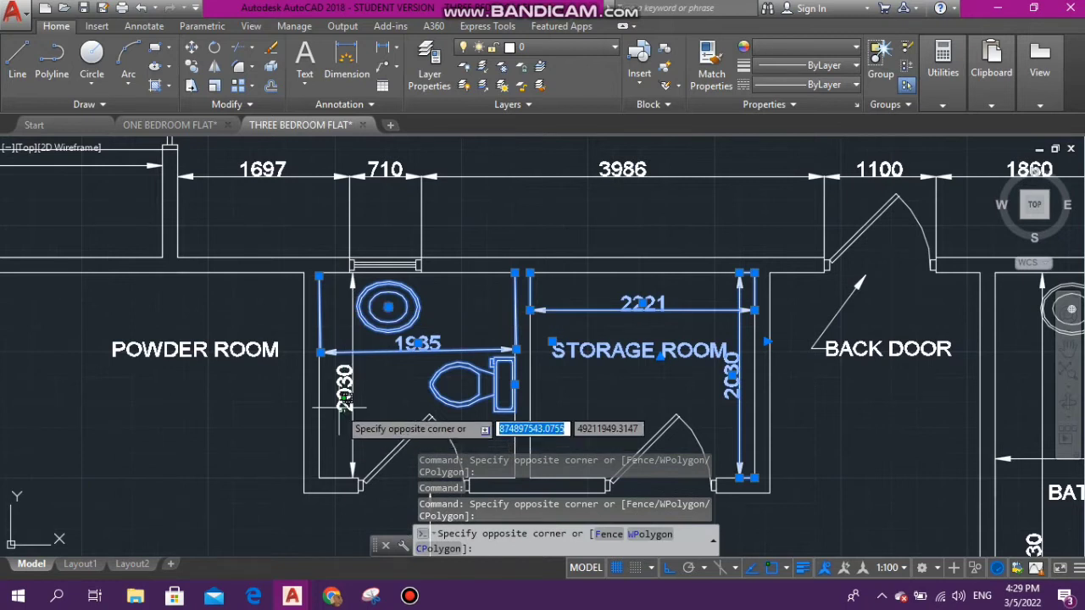
{"action": "left_click", "coordinate": [431, 285]}
{"action": "scroll", "coordinate": [433, 340], "scroll_direction": "down", "scroll_amount": 6}
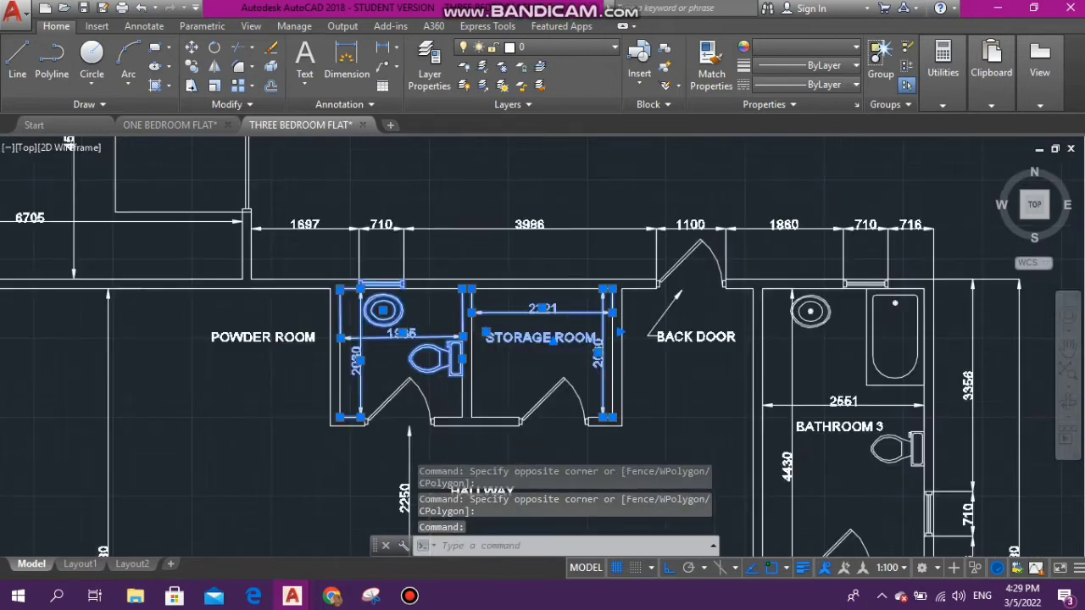
{"action": "key", "text": "Delete"}
- Erase Bedroom 3's bed and dimensions and the bathroom fixtures at the top
{"action": "scroll", "coordinate": [464, 358], "scroll_direction": "up", "scroll_amount": 9}
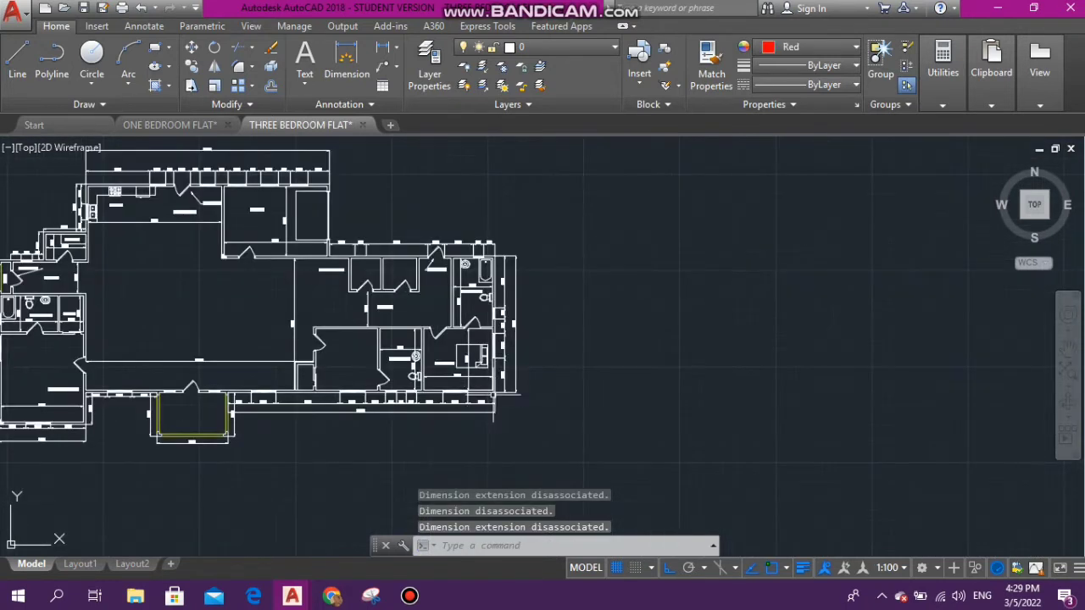
{"action": "scroll", "coordinate": [496, 449], "scroll_direction": "up", "scroll_amount": 2}
{"action": "left_click", "coordinate": [500, 447]}
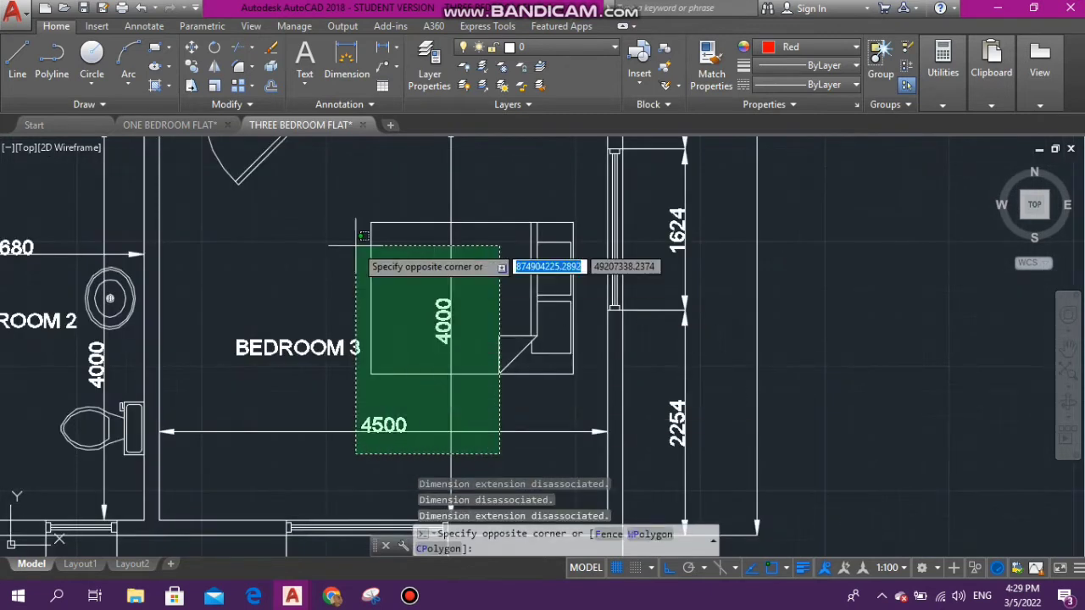
{"action": "left_click", "coordinate": [391, 293]}
{"action": "scroll", "coordinate": [358, 276], "scroll_direction": "down", "scroll_amount": 5}
{"action": "scroll", "coordinate": [358, 277], "scroll_direction": "down", "scroll_amount": 2}
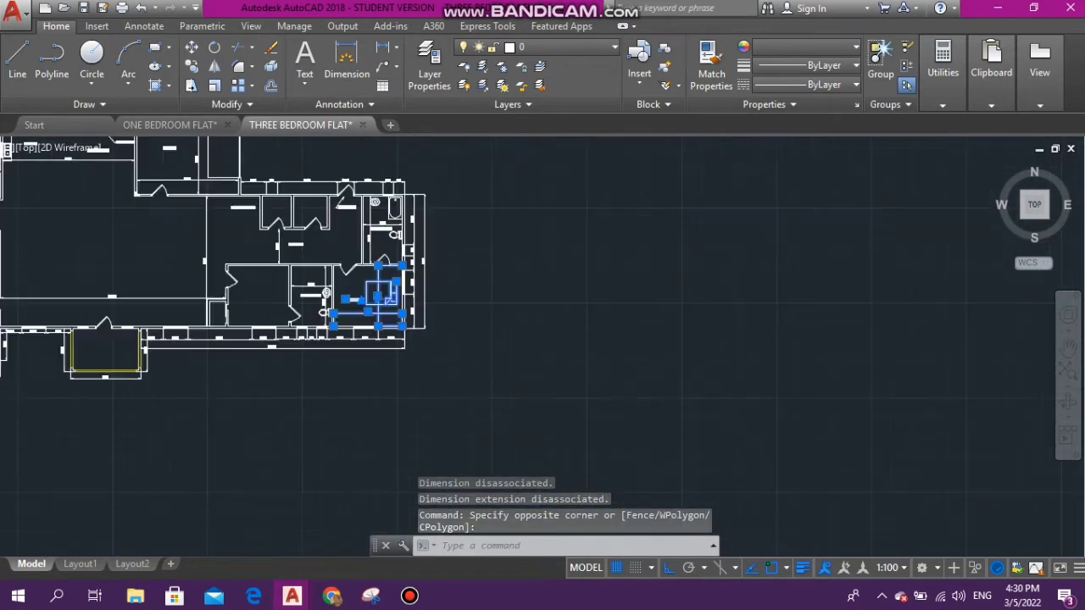
{"action": "scroll", "coordinate": [360, 280], "scroll_direction": "up", "scroll_amount": 7}
{"action": "left_click", "coordinate": [378, 230]}
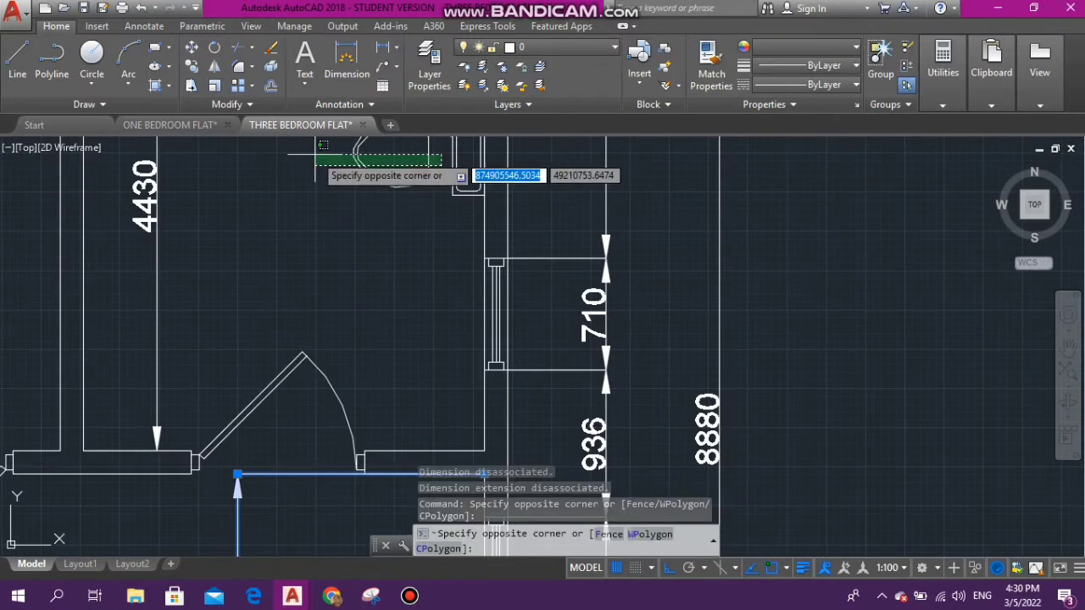
{"action": "left_click", "coordinate": [326, 159]}
{"action": "key", "text": "Delete"}
{"action": "scroll", "coordinate": [481, 303], "scroll_direction": "down", "scroll_amount": 2}
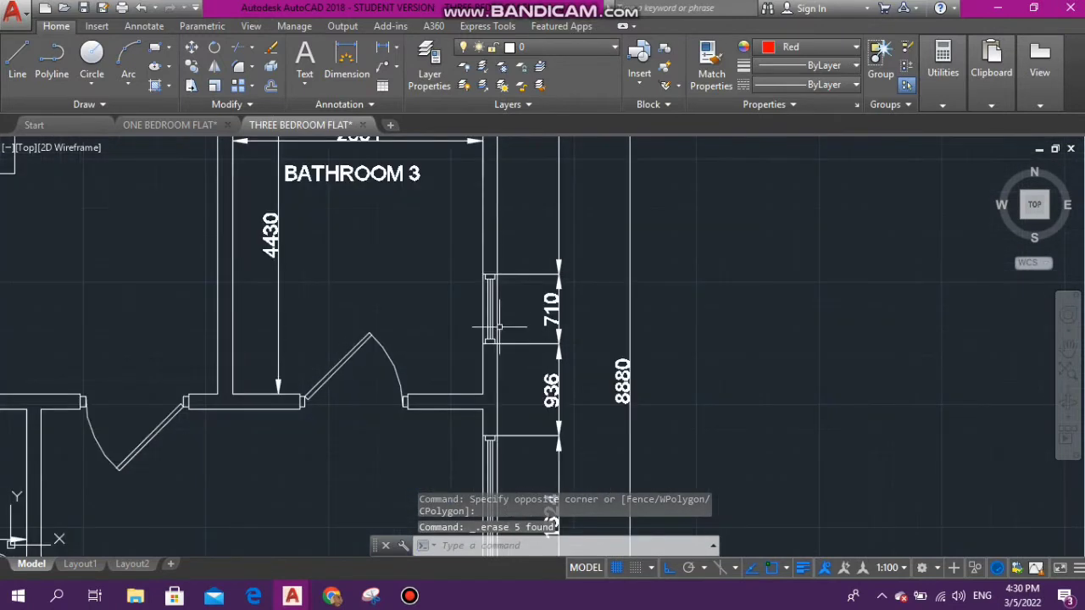
{"action": "key", "text": "Escape"}
{"action": "scroll", "coordinate": [491, 306], "scroll_direction": "down", "scroll_amount": 3}
{"action": "scroll", "coordinate": [516, 381], "scroll_direction": "up", "scroll_amount": 6}
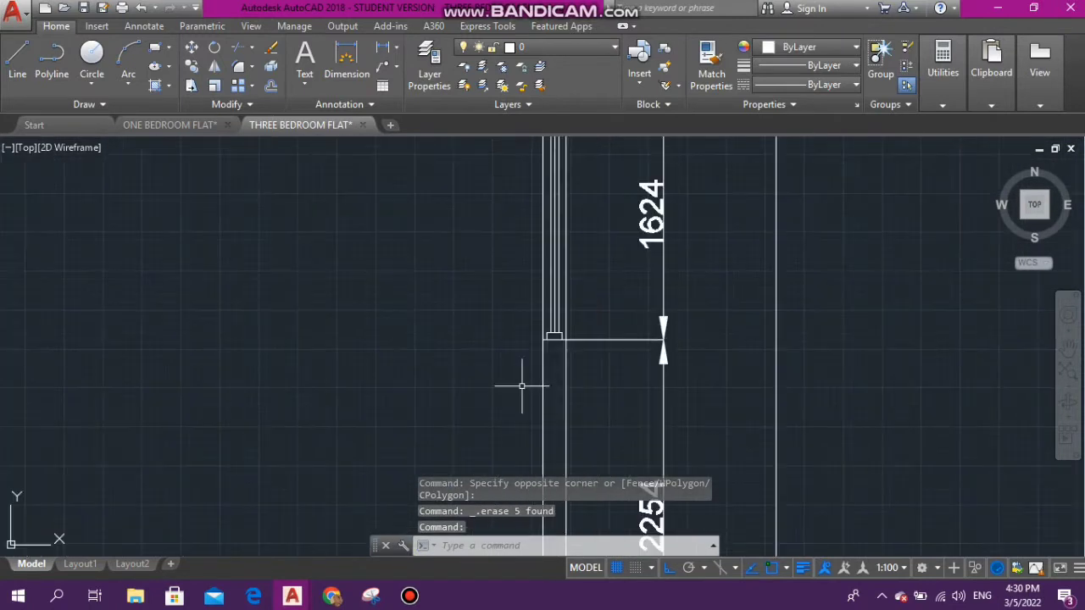
{"action": "key", "text": "Escape"}
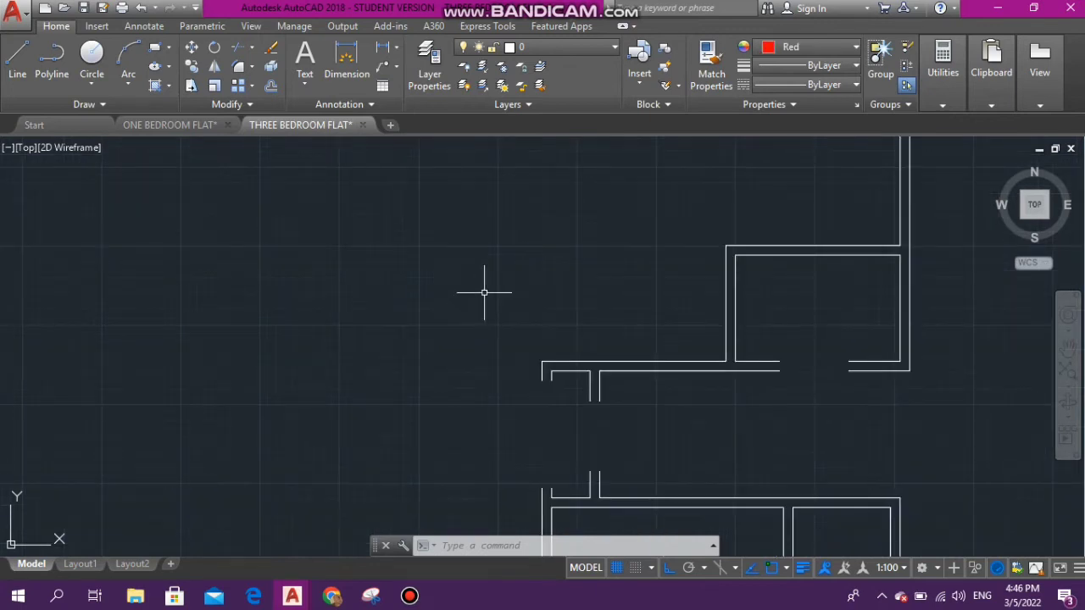
- Zoom in and out over the stripped plan to inspect the gaps in the walls
{"action": "scroll", "coordinate": [490, 287], "scroll_direction": "down", "scroll_amount": 3}
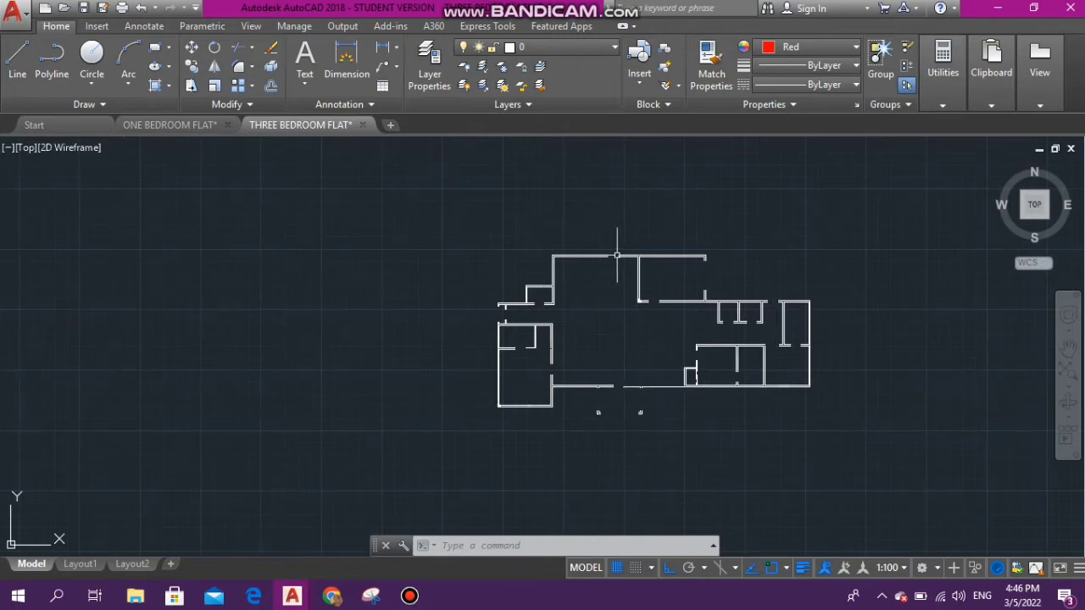
{"action": "scroll", "coordinate": [617, 254], "scroll_direction": "up", "scroll_amount": 6}
{"action": "scroll", "coordinate": [546, 269], "scroll_direction": "down", "scroll_amount": 3}
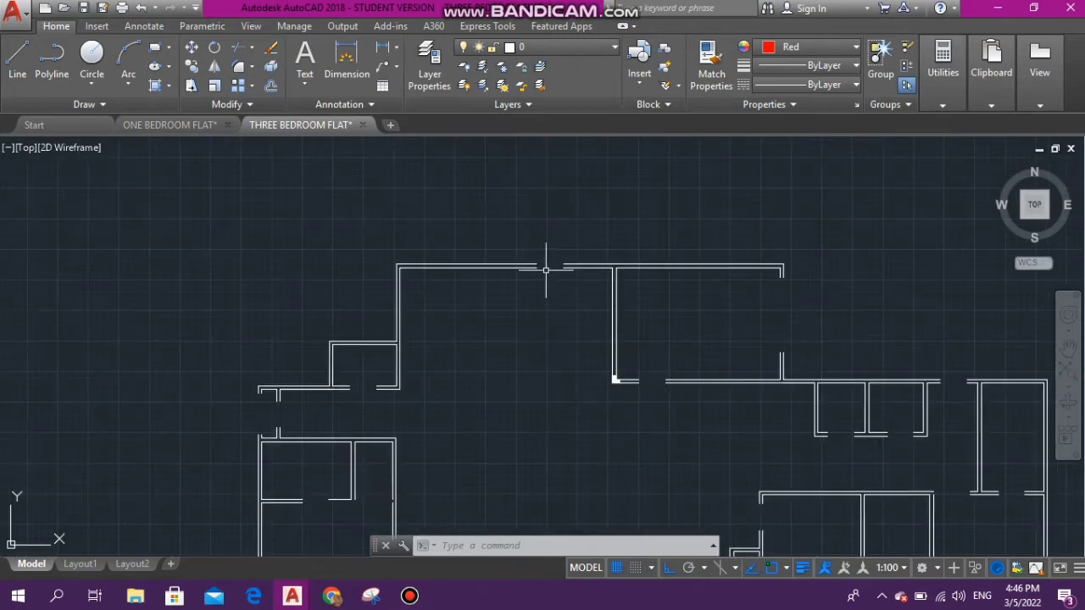
{"action": "scroll", "coordinate": [486, 324], "scroll_direction": "down", "scroll_amount": 3}
{"action": "scroll", "coordinate": [379, 336], "scroll_direction": "up", "scroll_amount": 6}
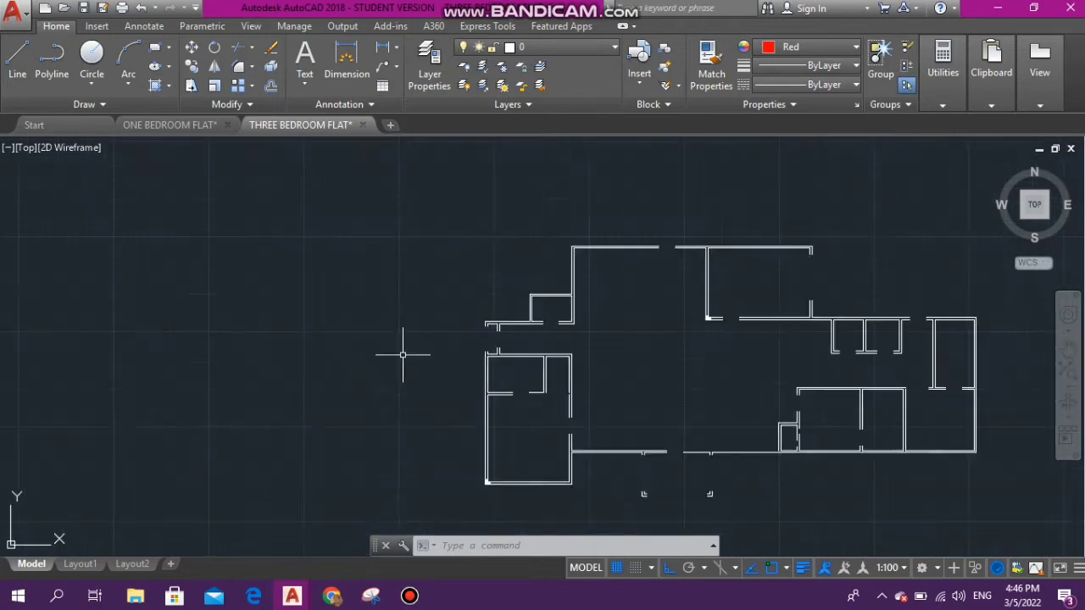
{"action": "scroll", "coordinate": [624, 341], "scroll_direction": "up", "scroll_amount": 4}
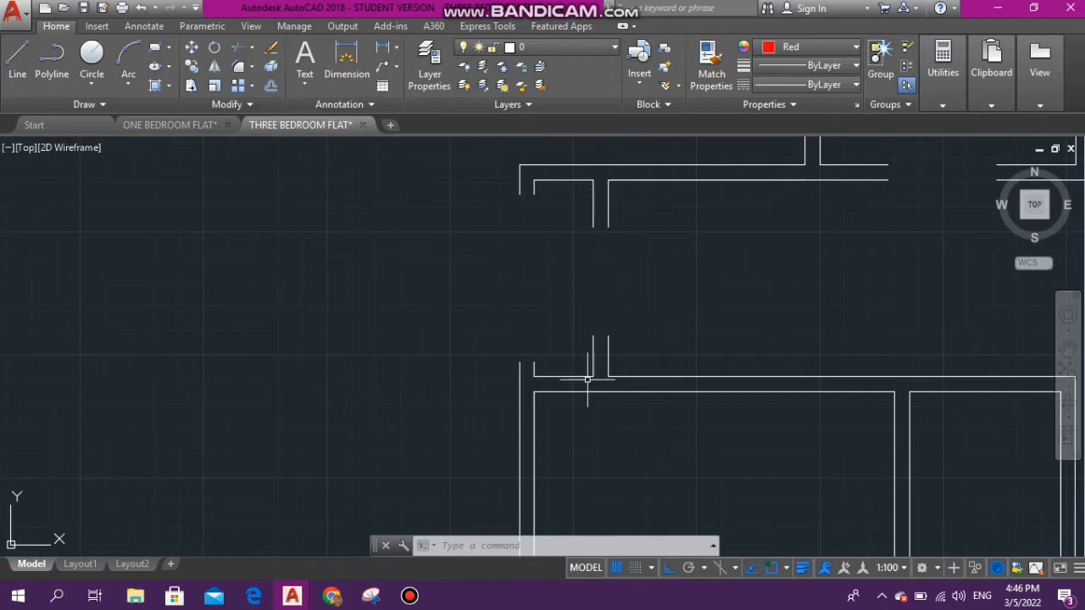
{"action": "scroll", "coordinate": [587, 379], "scroll_direction": "down", "scroll_amount": 6}
{"action": "scroll", "coordinate": [611, 386], "scroll_direction": "up", "scroll_amount": 7}
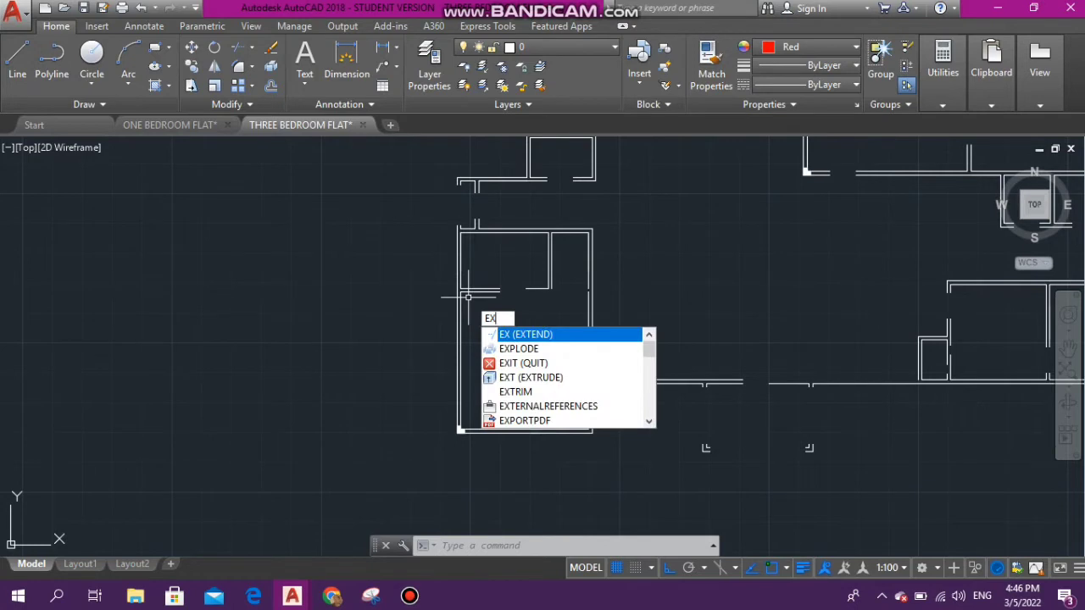
- Extend the short vertical wall line and the left outer wall line, using all objects as boundaries
{"action": "left_click", "coordinate": [534, 332]}
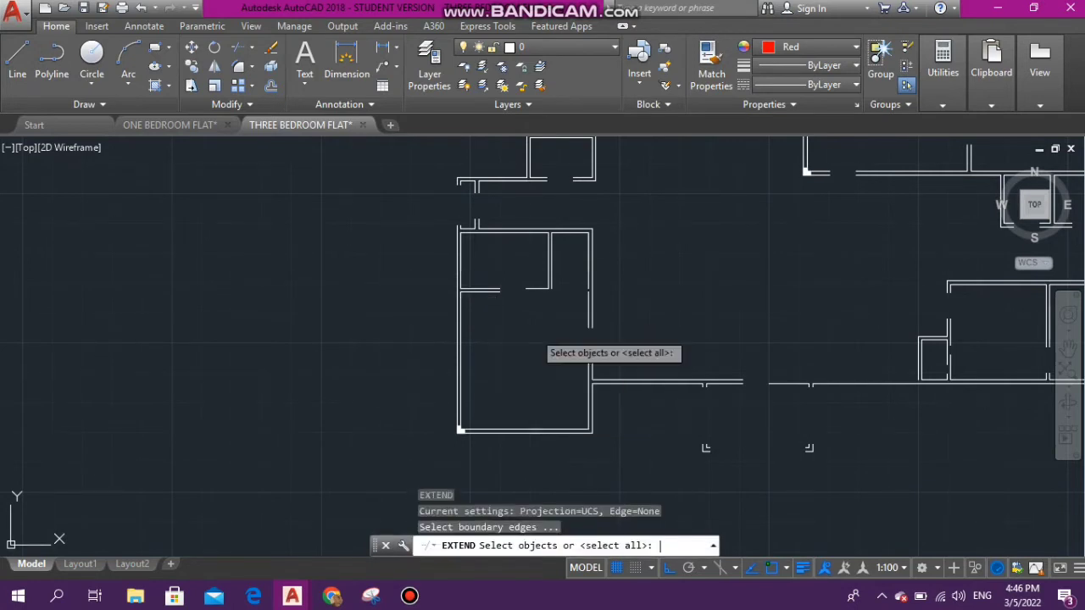
{"action": "key", "text": "Return"}
{"action": "scroll", "coordinate": [463, 192], "scroll_direction": "up", "scroll_amount": 2}
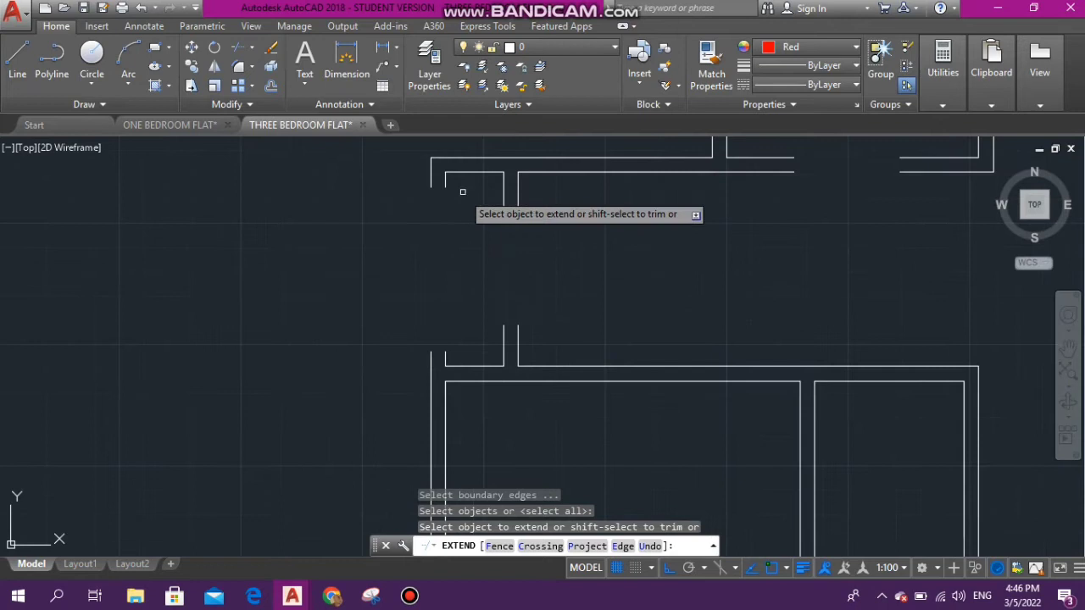
{"action": "left_click", "coordinate": [445, 184]}
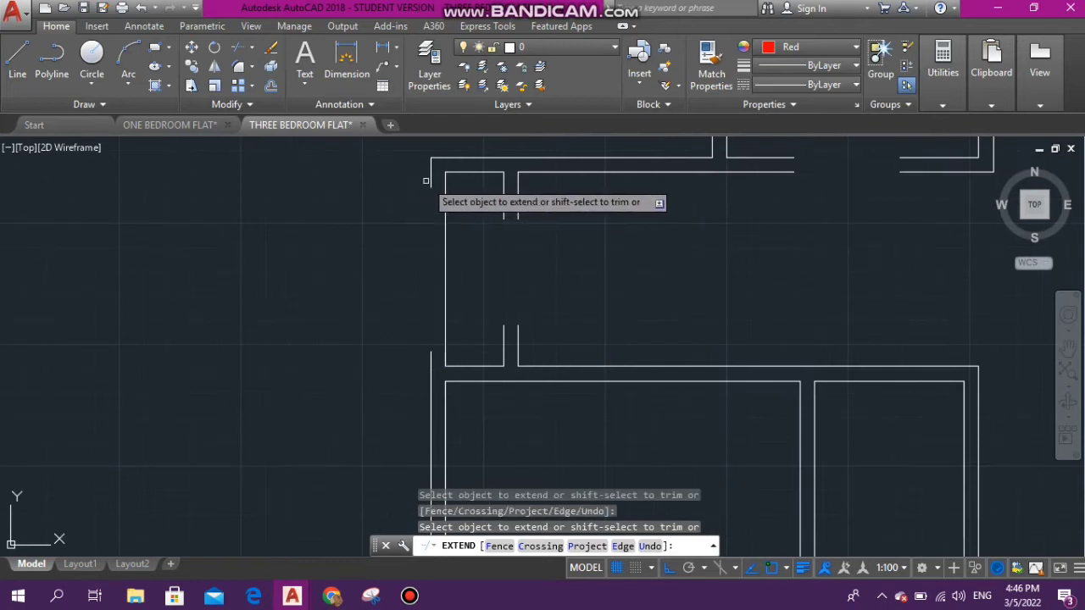
{"action": "left_click", "coordinate": [432, 185]}
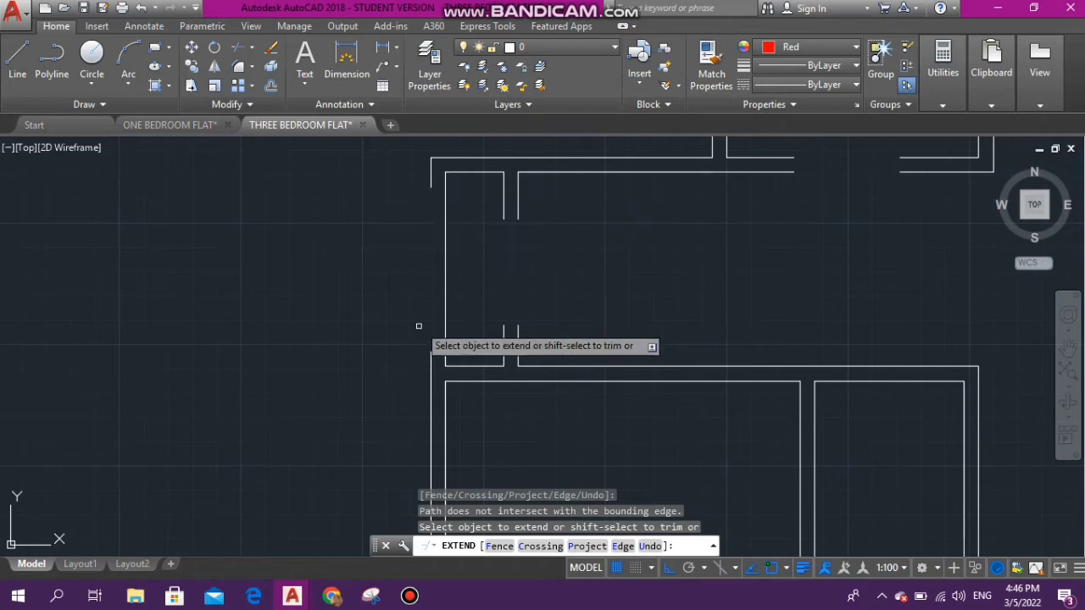
{"action": "scroll", "coordinate": [431, 361], "scroll_direction": "down", "scroll_amount": 3}
{"action": "scroll", "coordinate": [431, 361], "scroll_direction": "down", "scroll_amount": 2}
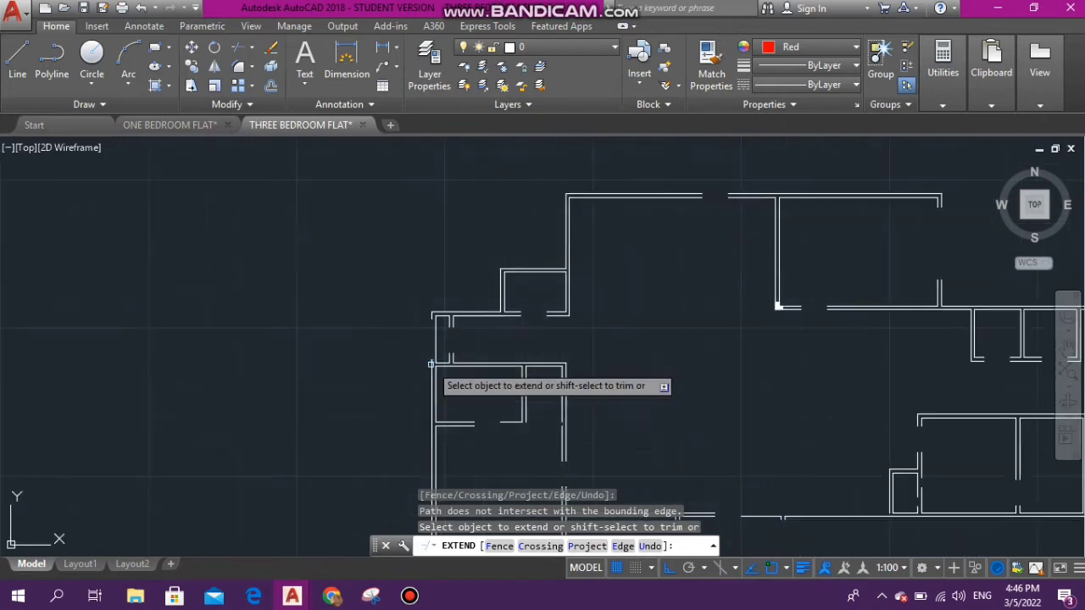
{"action": "left_click", "coordinate": [431, 366]}
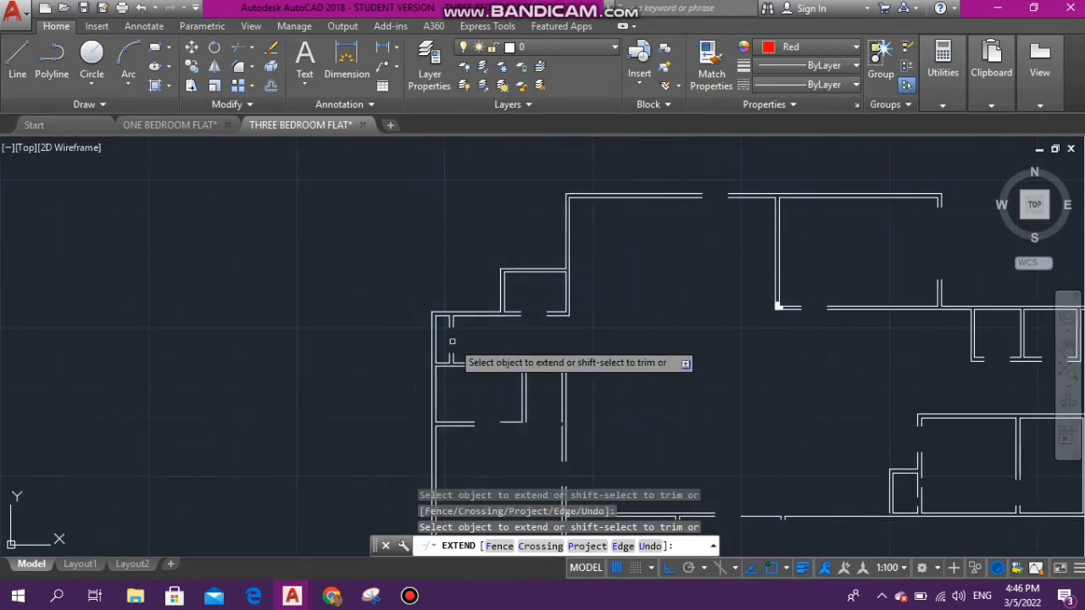
- Extend two vertical and two horizontal wall lines with crossing picks to close the door gaps
{"action": "scroll", "coordinate": [458, 365], "scroll_direction": "up", "scroll_amount": 4}
{"action": "left_click", "coordinate": [462, 364]}
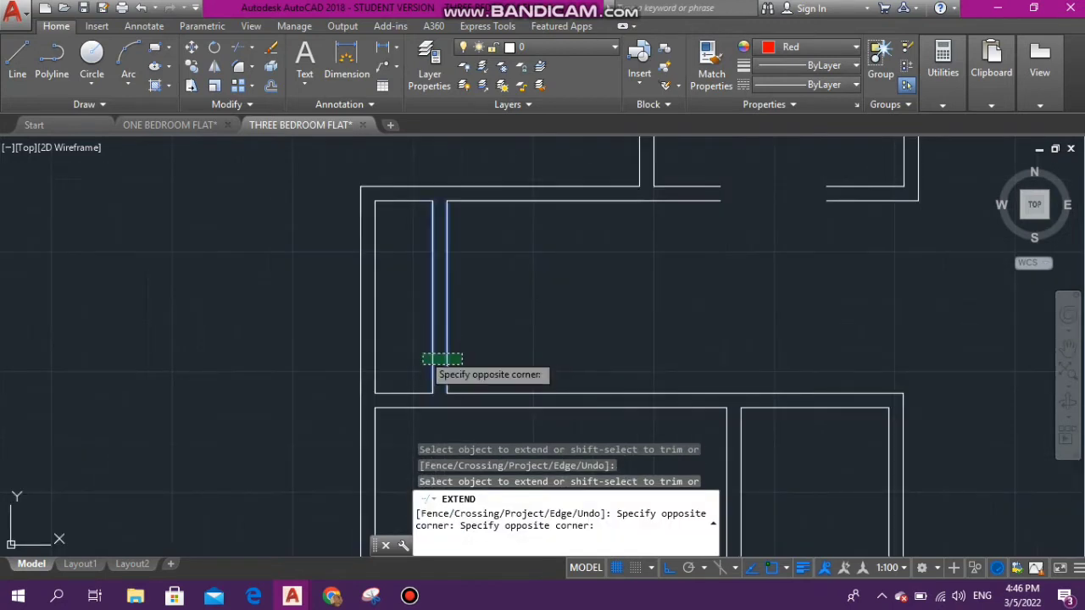
{"action": "left_click", "coordinate": [450, 361]}
{"action": "scroll", "coordinate": [455, 354], "scroll_direction": "down", "scroll_amount": 5}
{"action": "scroll", "coordinate": [533, 412], "scroll_direction": "up", "scroll_amount": 4}
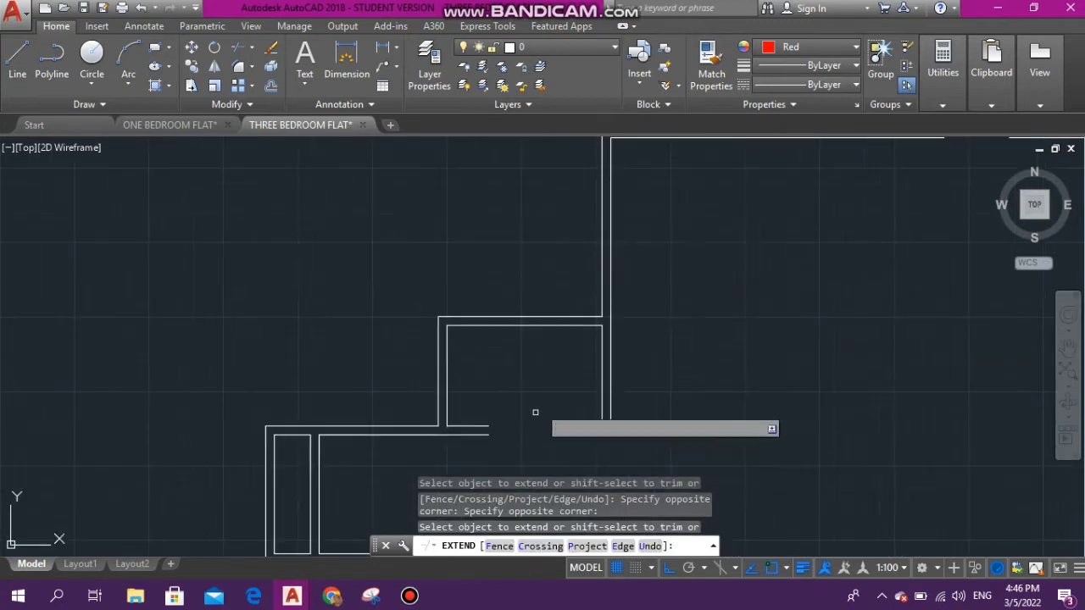
{"action": "scroll", "coordinate": [522, 399], "scroll_direction": "down", "scroll_amount": 2}
{"action": "scroll", "coordinate": [524, 416], "scroll_direction": "up", "scroll_amount": 3}
{"action": "left_click", "coordinate": [523, 413]}
{"action": "scroll", "coordinate": [509, 356], "scroll_direction": "down", "scroll_amount": 2}
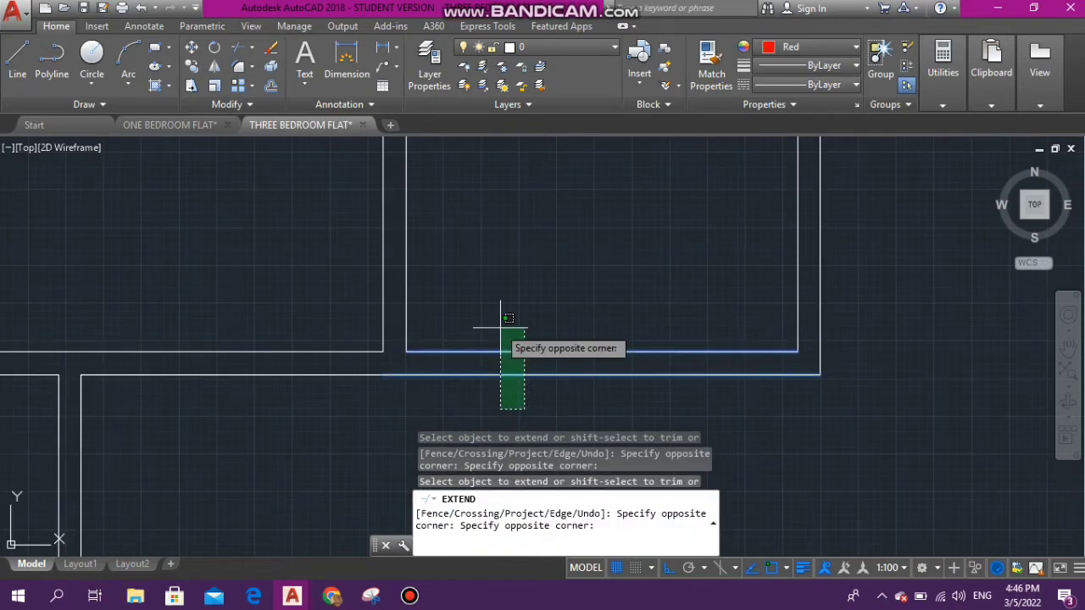
{"action": "left_click", "coordinate": [501, 309]}
{"action": "scroll", "coordinate": [521, 362], "scroll_direction": "down", "scroll_amount": 2}
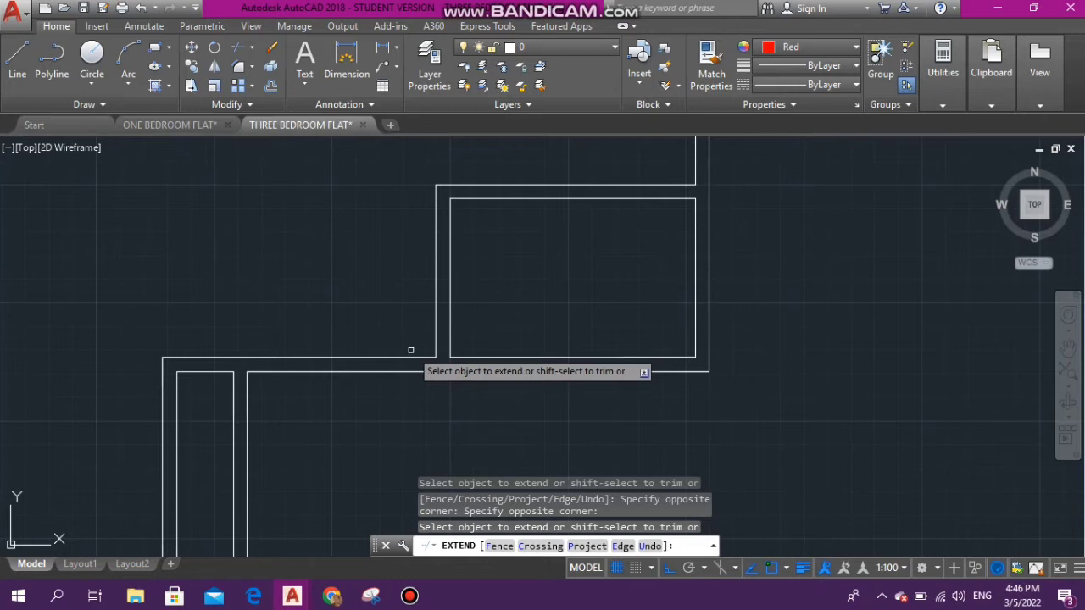
{"action": "scroll", "coordinate": [462, 347], "scroll_direction": "down", "scroll_amount": 6}
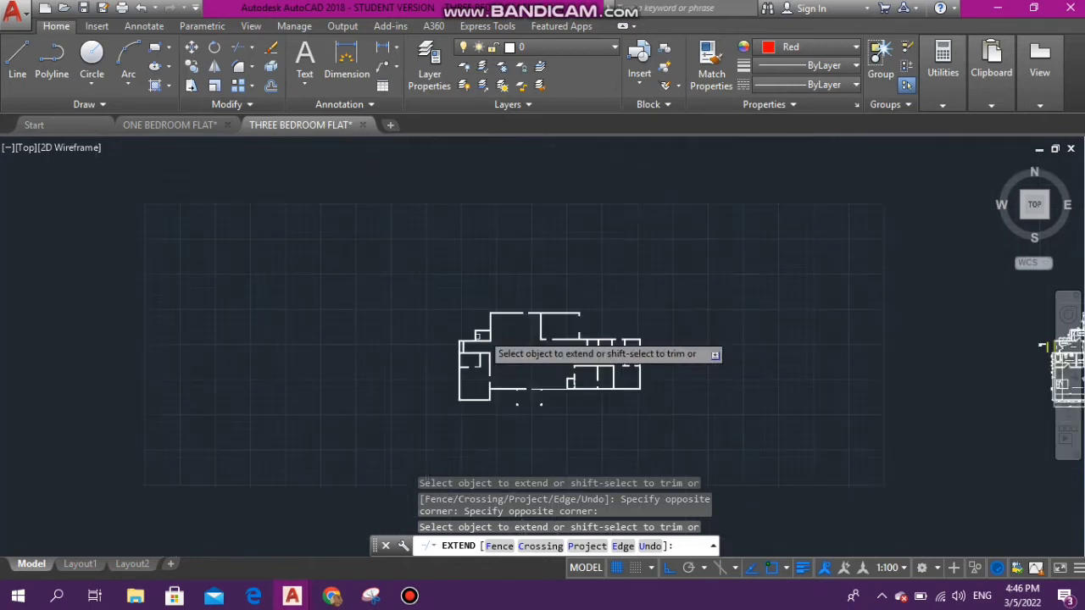
{"action": "scroll", "coordinate": [593, 292], "scroll_direction": "up", "scroll_amount": 4}
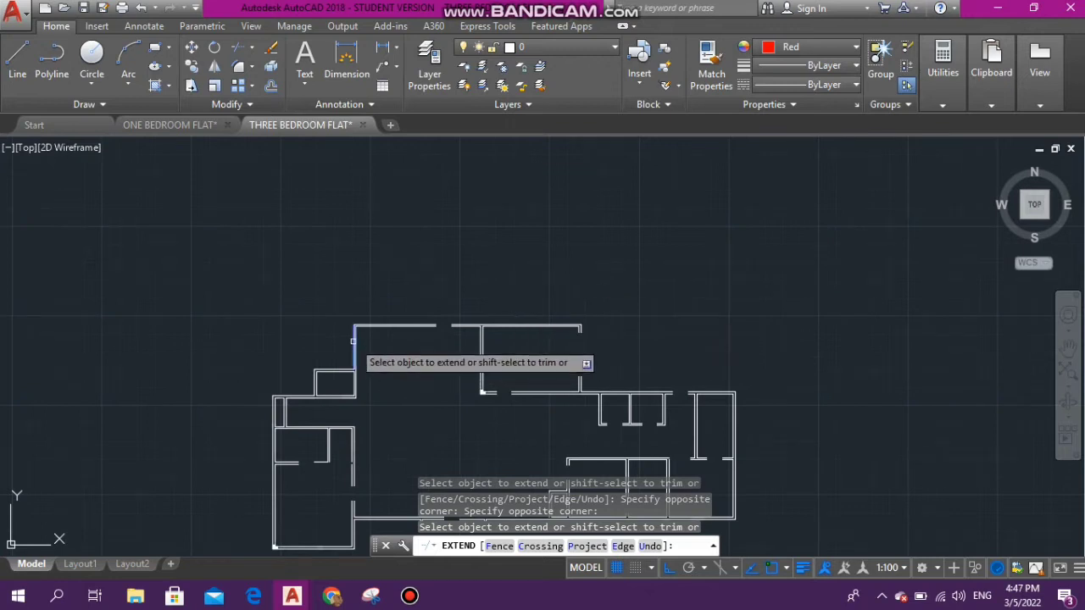
{"action": "left_click", "coordinate": [408, 326]}
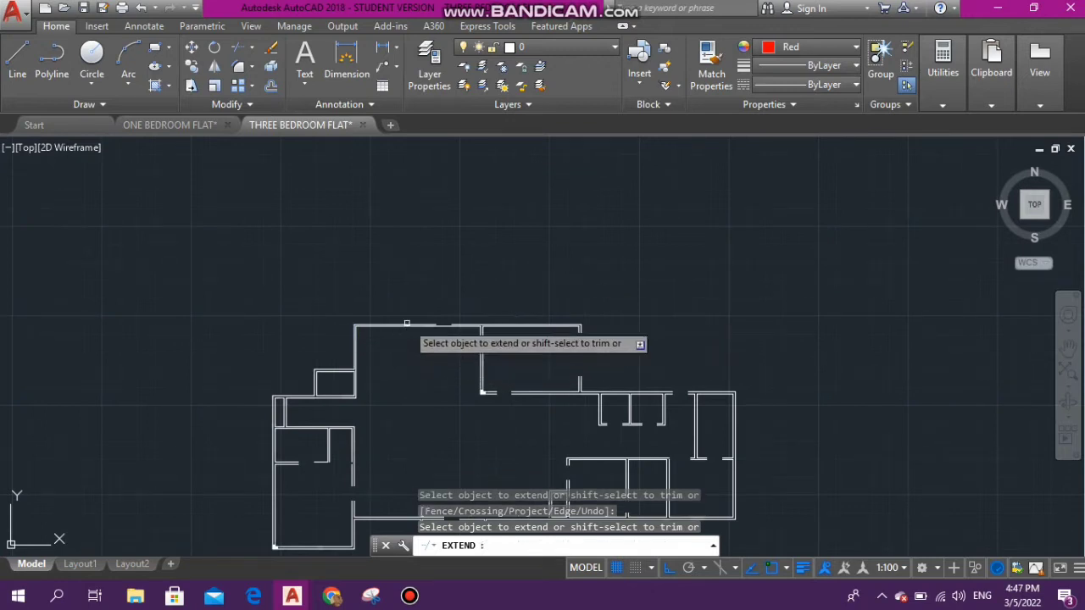
{"action": "scroll", "coordinate": [441, 311], "scroll_direction": "up", "scroll_amount": 5}
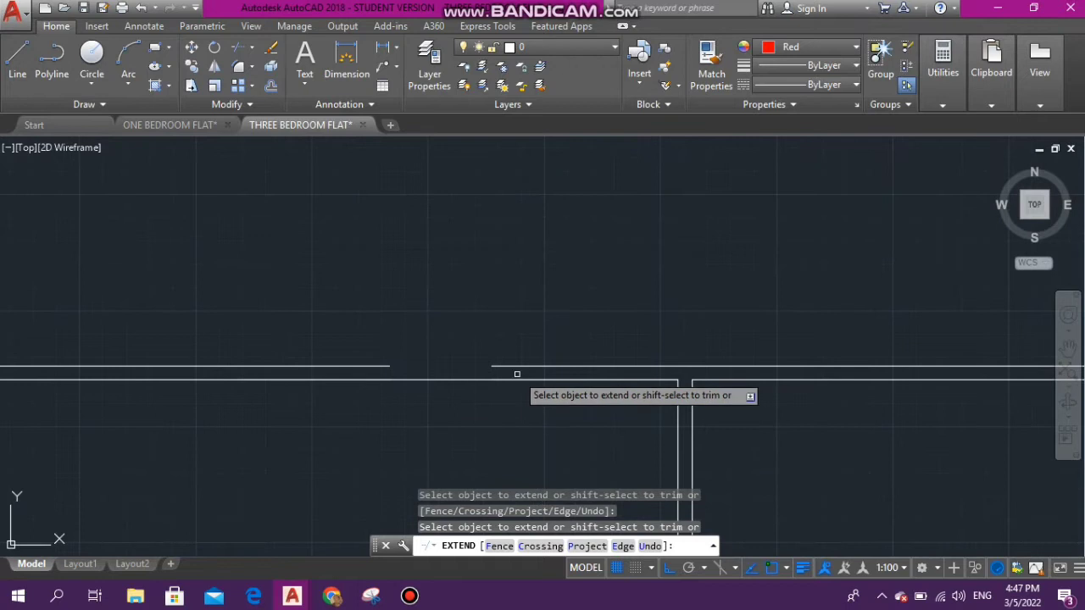
{"action": "left_click", "coordinate": [521, 368]}
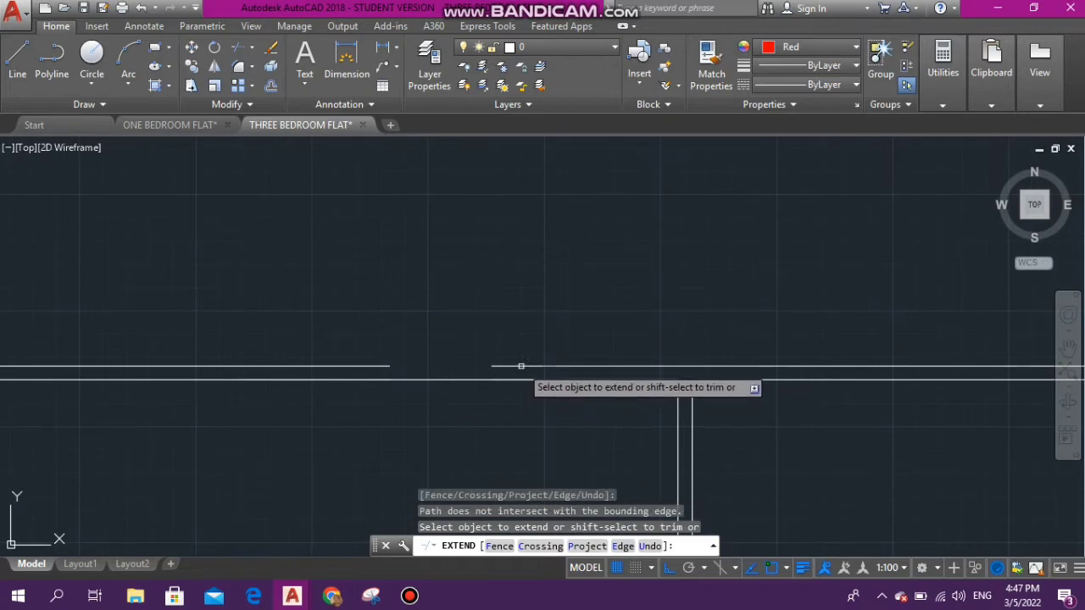
{"action": "scroll", "coordinate": [391, 368], "scroll_direction": "down", "scroll_amount": 3}
{"action": "left_click", "coordinate": [394, 368]}
{"action": "scroll", "coordinate": [423, 365], "scroll_direction": "down", "scroll_amount": 4}
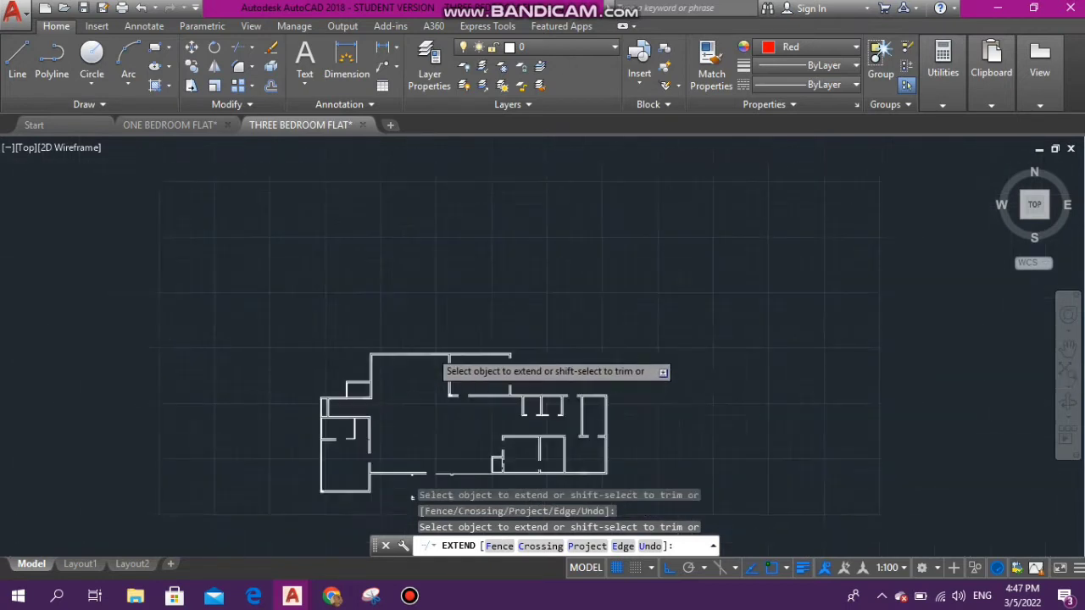
{"action": "scroll", "coordinate": [492, 398], "scroll_direction": "up", "scroll_amount": 2}
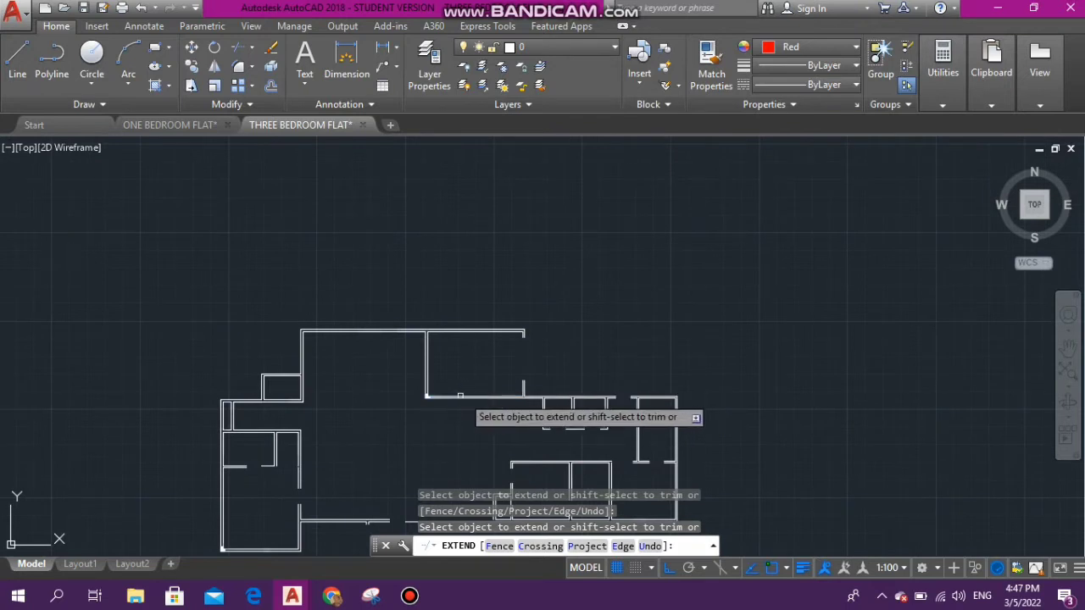
{"action": "left_click", "coordinate": [520, 386]}
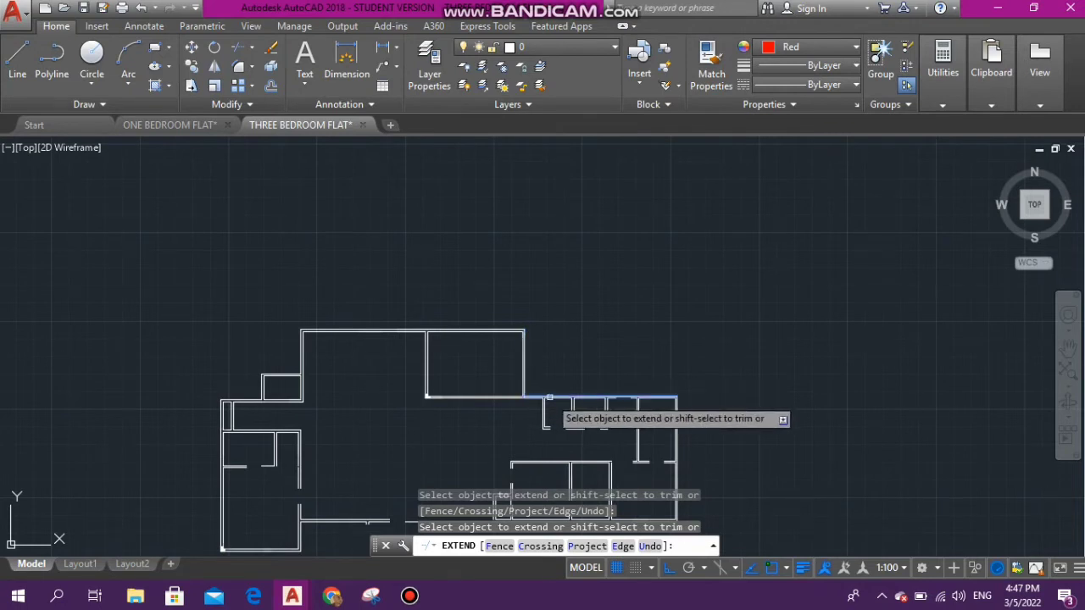
{"action": "scroll", "coordinate": [562, 433], "scroll_direction": "up", "scroll_amount": 5}
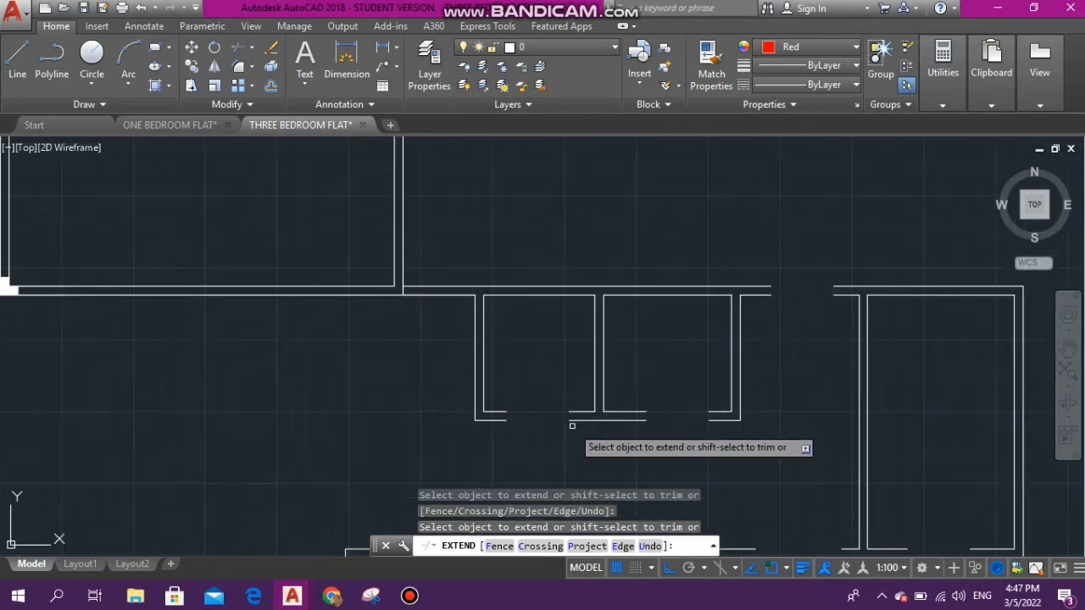
{"action": "left_click", "coordinate": [578, 412]}
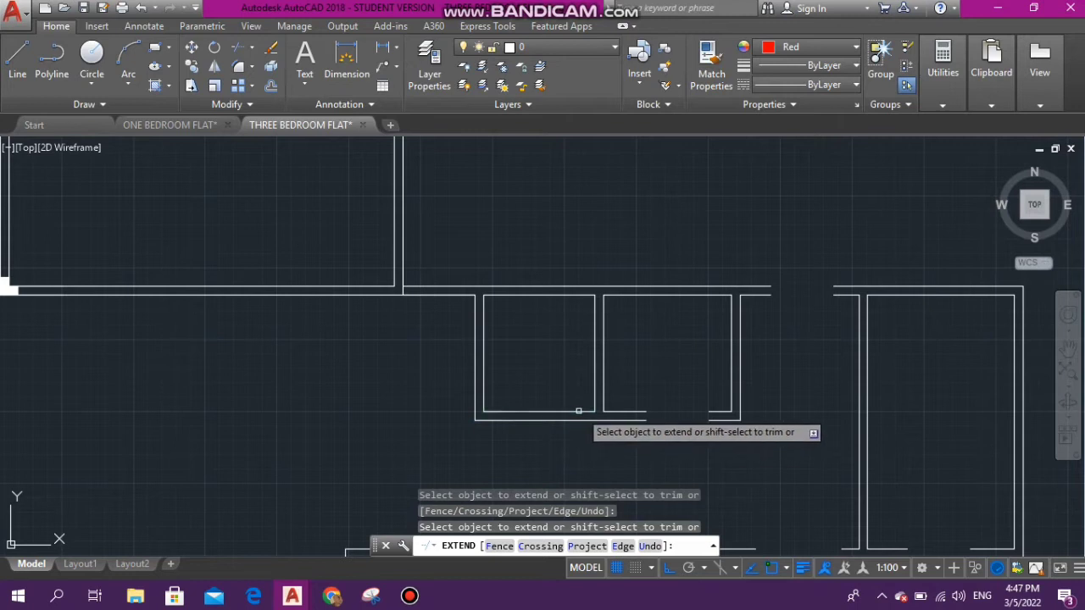
{"action": "left_click", "coordinate": [662, 414]}
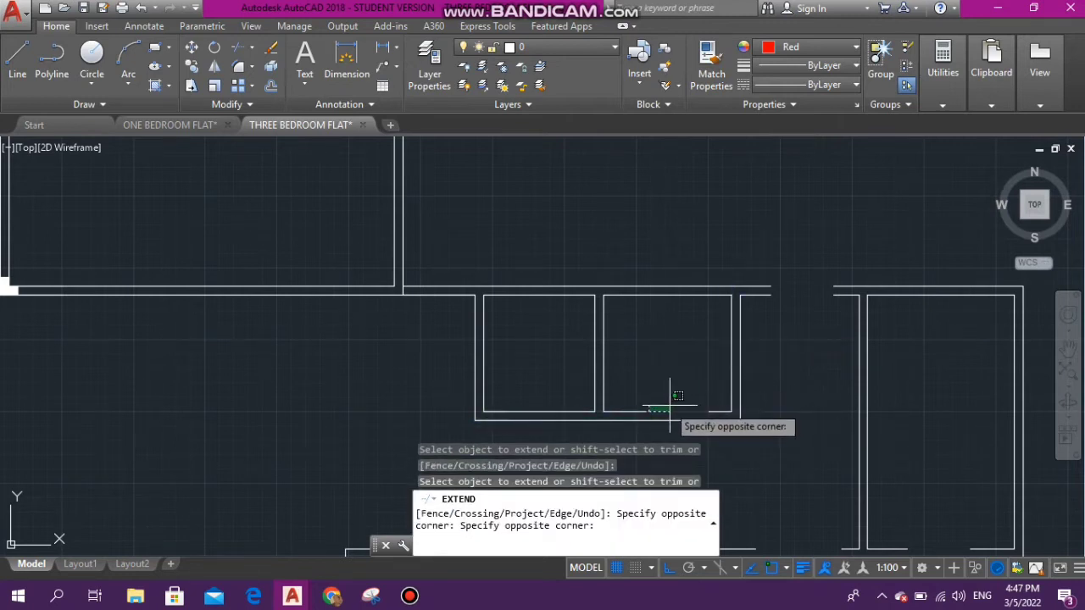
{"action": "left_click", "coordinate": [638, 401]}
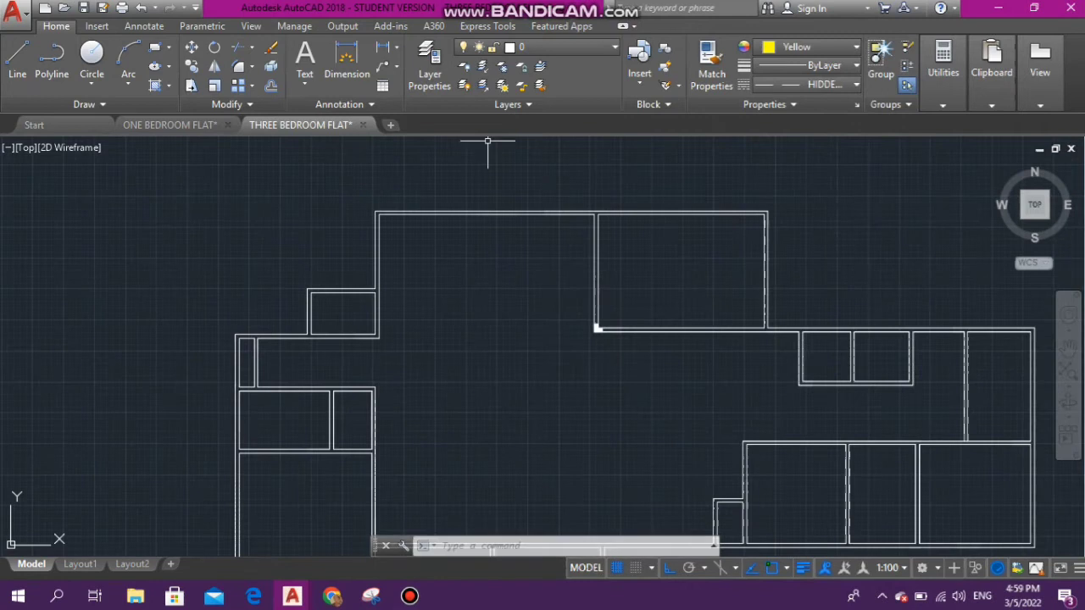
{"action": "scroll", "coordinate": [516, 424], "scroll_direction": "down", "scroll_amount": 8}
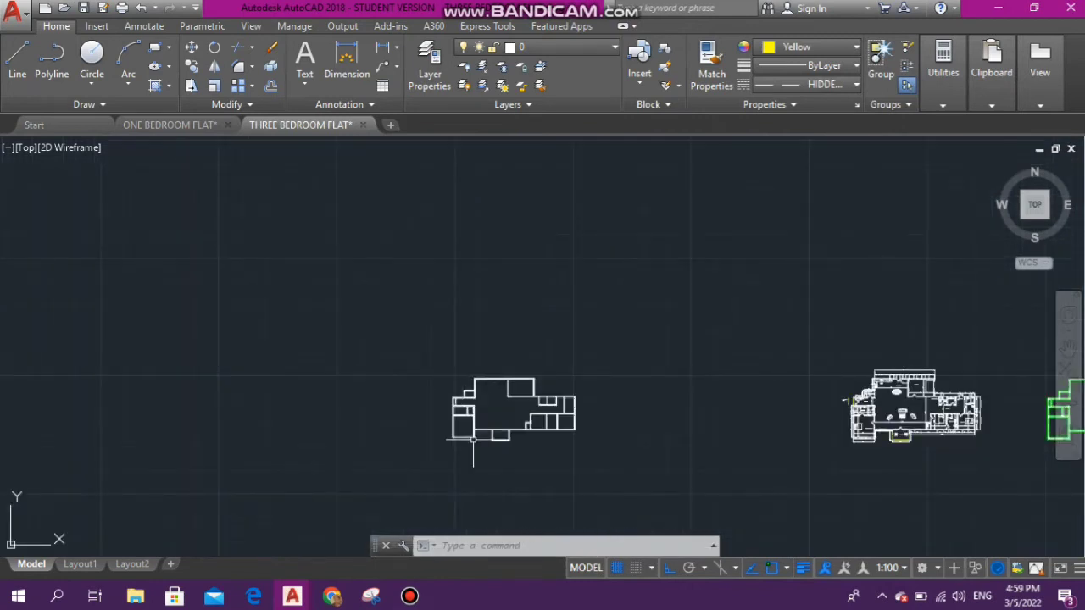
{"action": "scroll", "coordinate": [474, 437], "scroll_direction": "up", "scroll_amount": 6}
{"action": "scroll", "coordinate": [418, 322], "scroll_direction": "up", "scroll_amount": 4}
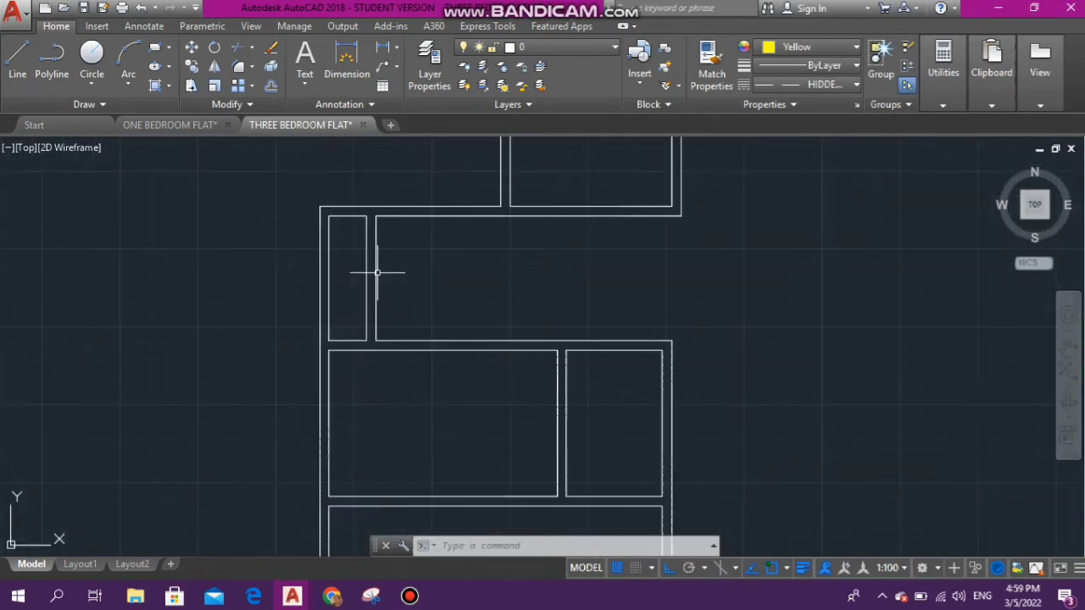
{"action": "scroll", "coordinate": [376, 271], "scroll_direction": "down", "scroll_amount": 2}
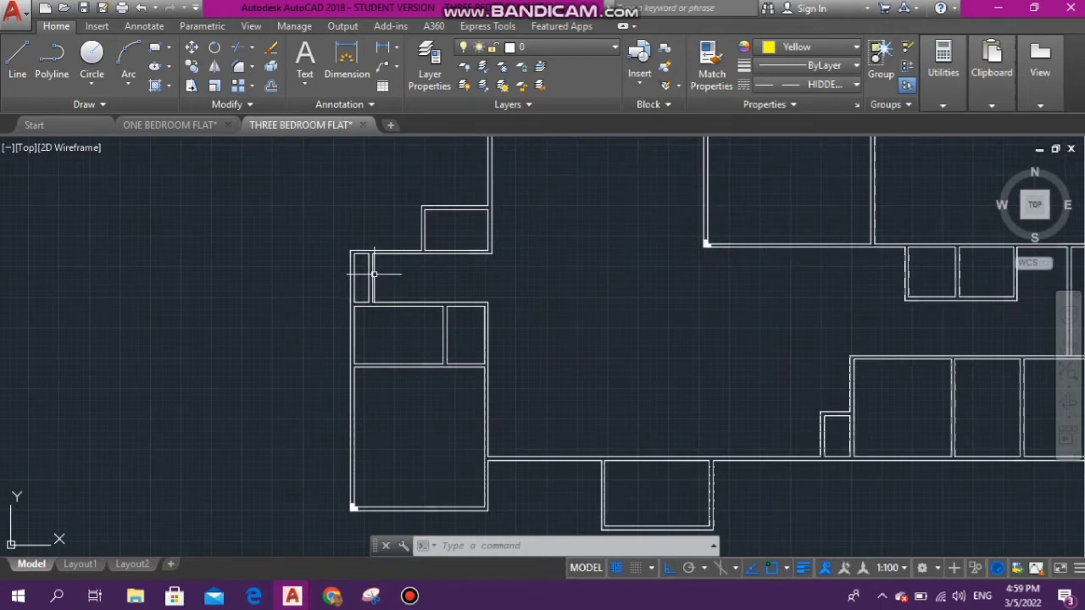
{"action": "scroll", "coordinate": [347, 247], "scroll_direction": "down", "scroll_amount": 5}
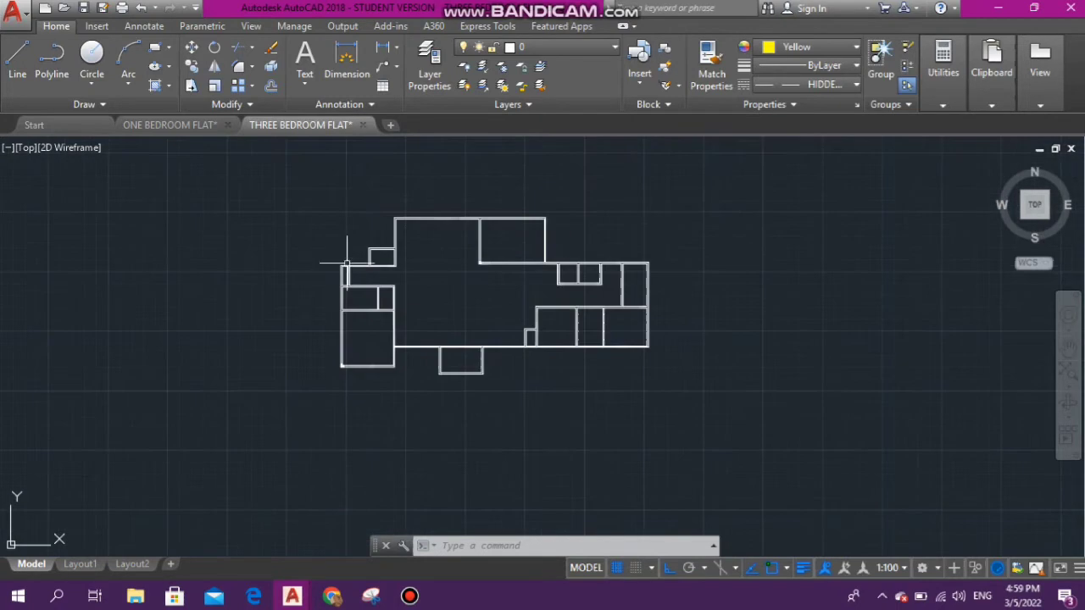
{"action": "scroll", "coordinate": [407, 204], "scroll_direction": "up", "scroll_amount": 8}
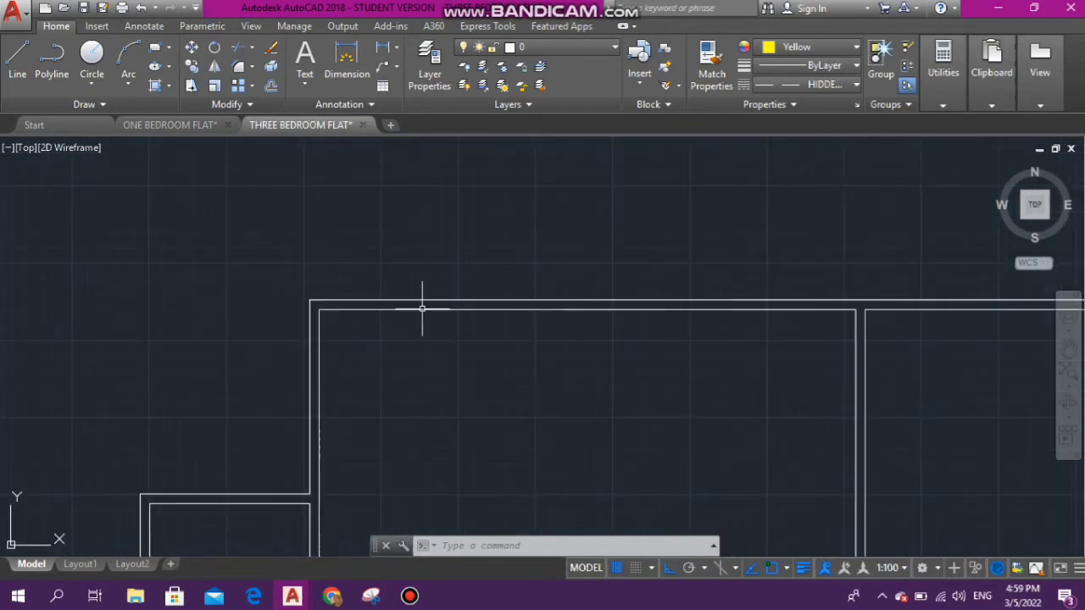
{"action": "scroll", "coordinate": [423, 309], "scroll_direction": "down", "scroll_amount": 8}
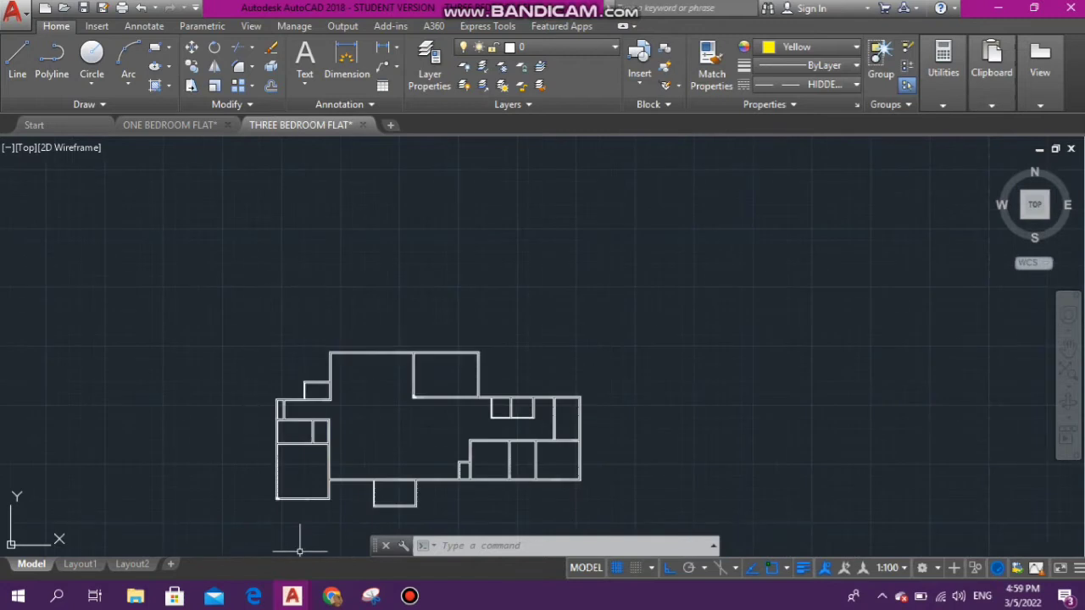
{"action": "scroll", "coordinate": [285, 509], "scroll_direction": "up", "scroll_amount": 6}
{"action": "scroll", "coordinate": [660, 401], "scroll_direction": "down", "scroll_amount": 2}
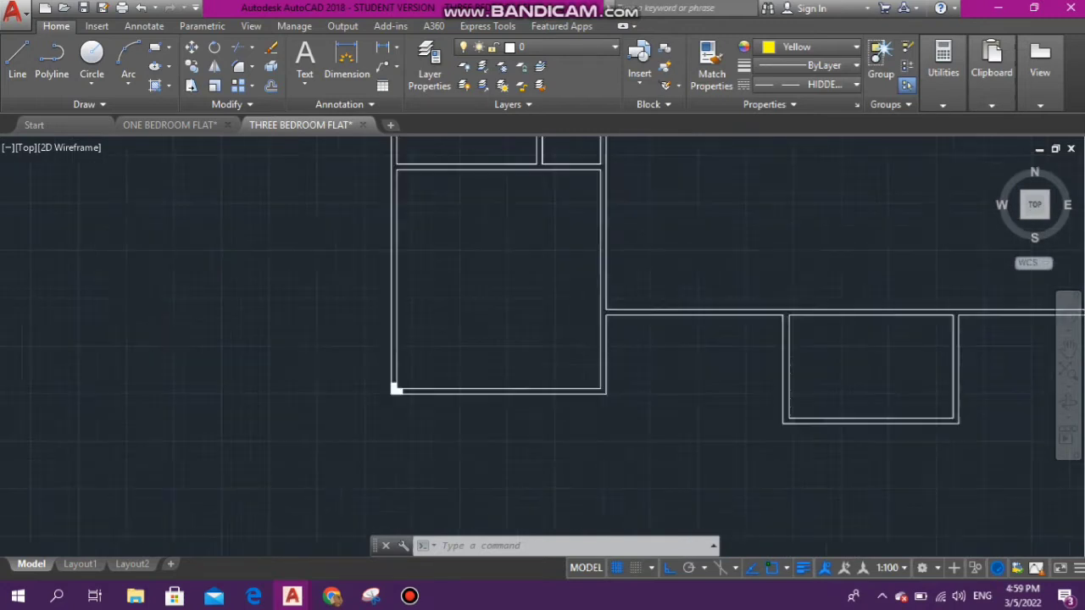
{"action": "scroll", "coordinate": [396, 389], "scroll_direction": "down", "scroll_amount": 8}
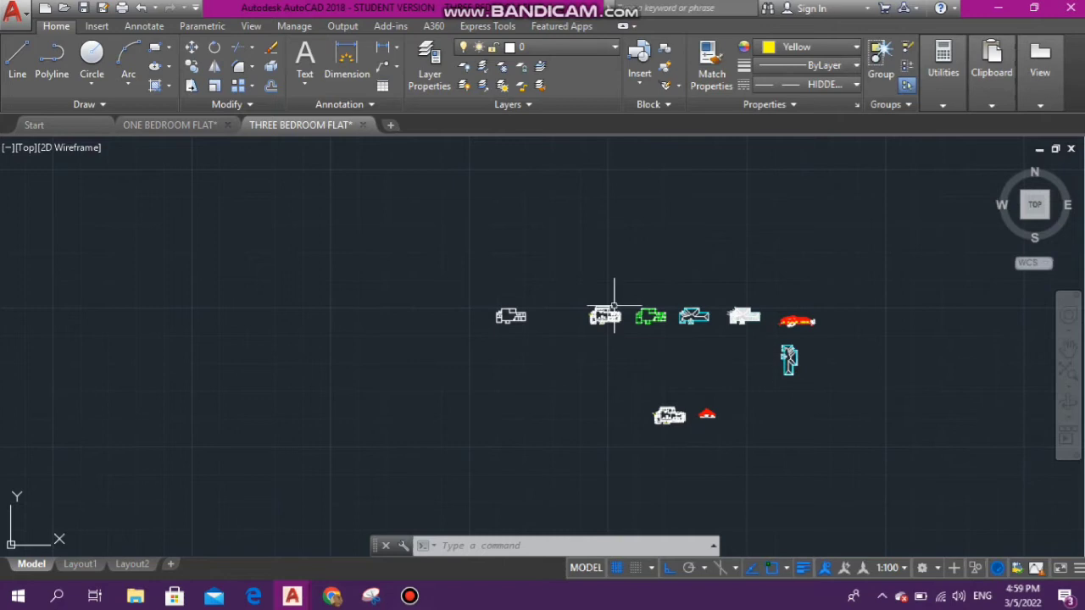
{"action": "scroll", "coordinate": [638, 300], "scroll_direction": "up", "scroll_amount": 10}
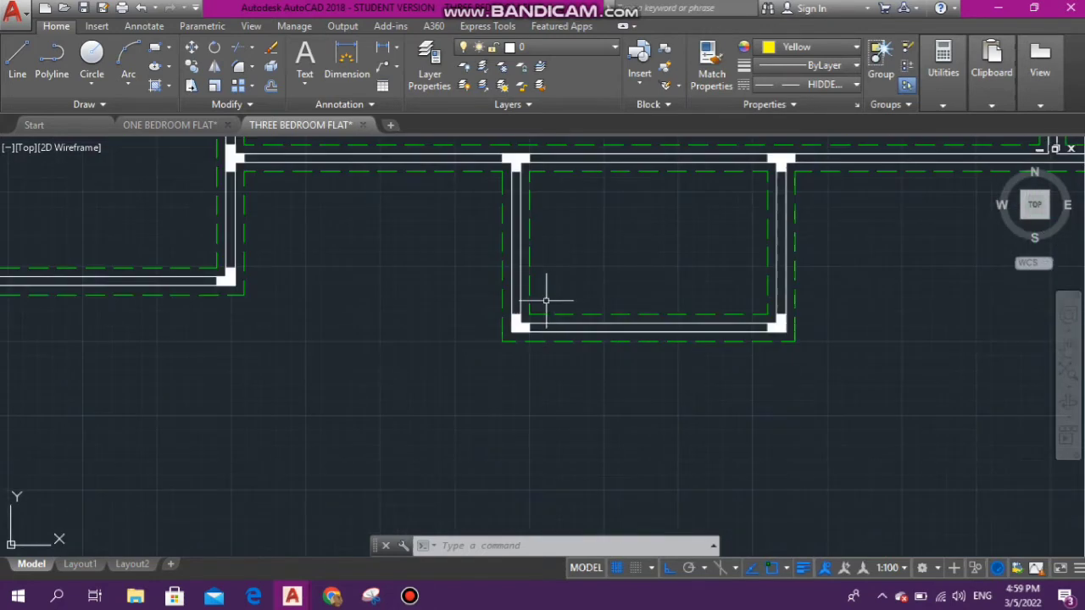
{"action": "scroll", "coordinate": [479, 357], "scroll_direction": "down", "scroll_amount": 10}
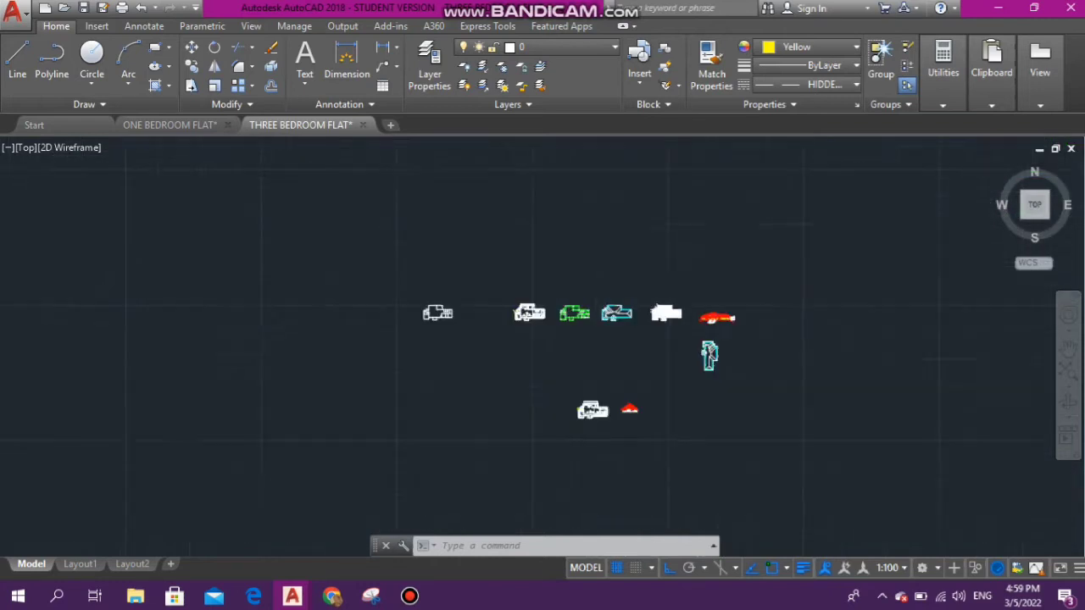
{"action": "scroll", "coordinate": [479, 357], "scroll_direction": "up", "scroll_amount": 6}
{"action": "scroll", "coordinate": [479, 357], "scroll_direction": "up", "scroll_amount": 5}
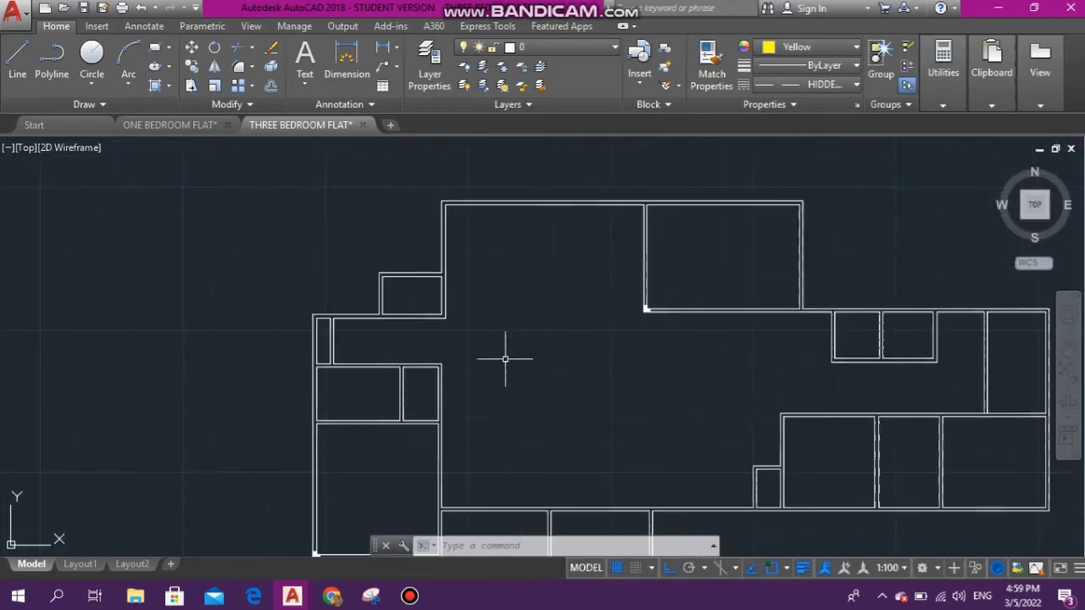
{"action": "scroll", "coordinate": [506, 358], "scroll_direction": "down", "scroll_amount": 5}
{"action": "scroll", "coordinate": [518, 362], "scroll_direction": "up", "scroll_amount": 5}
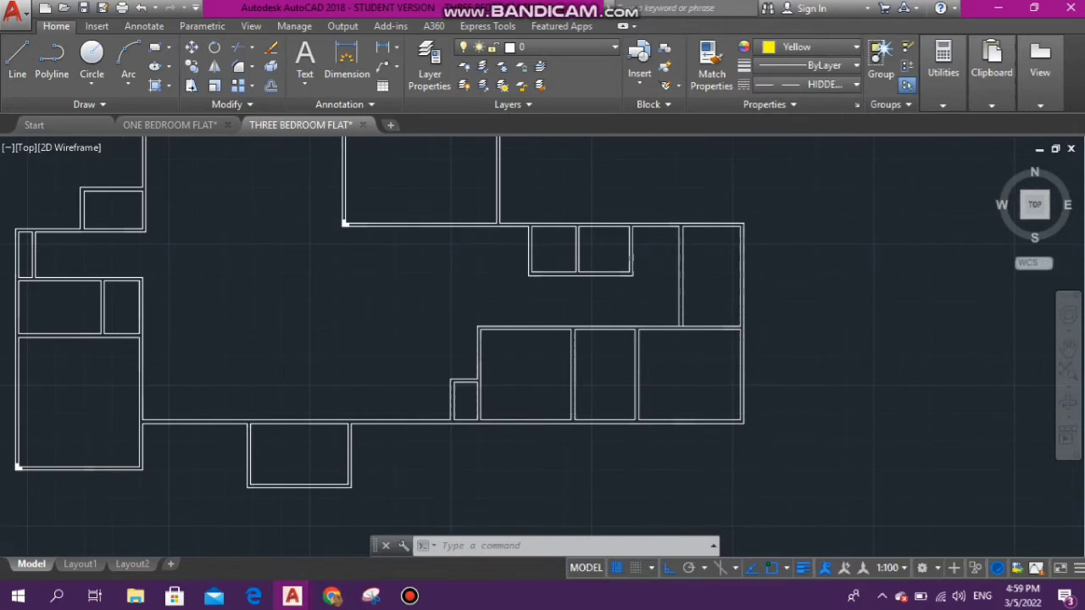
{"action": "scroll", "coordinate": [518, 364], "scroll_direction": "down", "scroll_amount": 5}
{"action": "scroll", "coordinate": [467, 338], "scroll_direction": "up", "scroll_amount": 8}
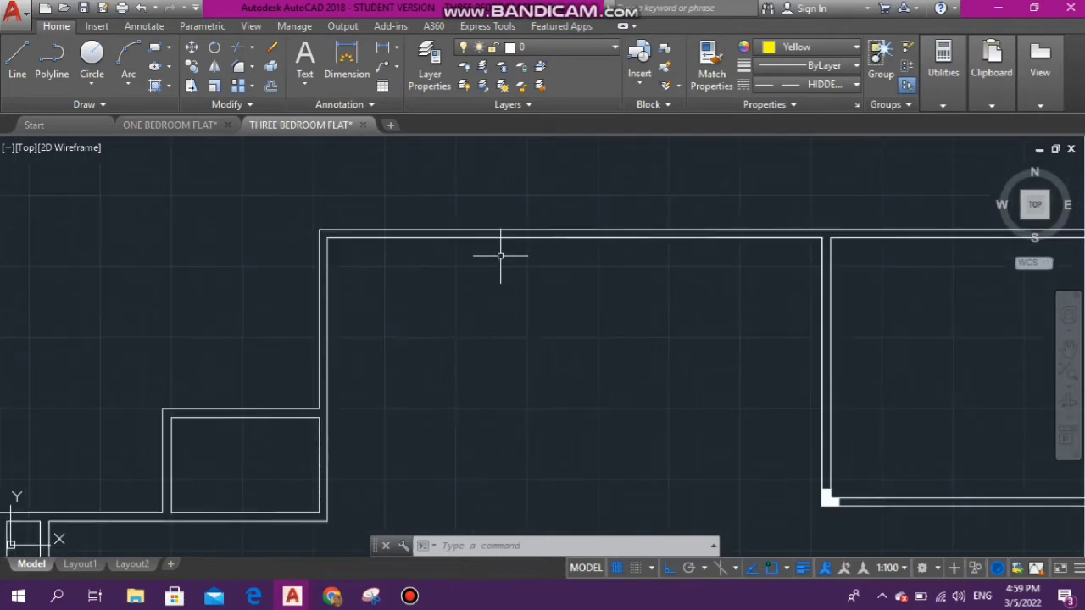
{"action": "left_click", "coordinate": [344, 216]}
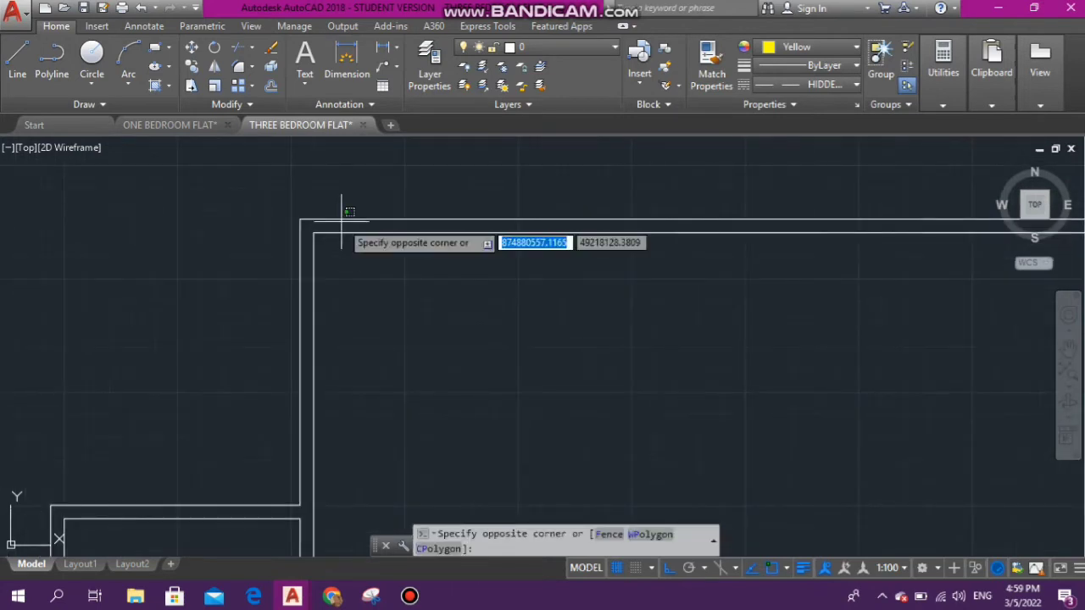
{"action": "left_click", "coordinate": [345, 212]}
{"action": "left_click", "coordinate": [343, 212]}
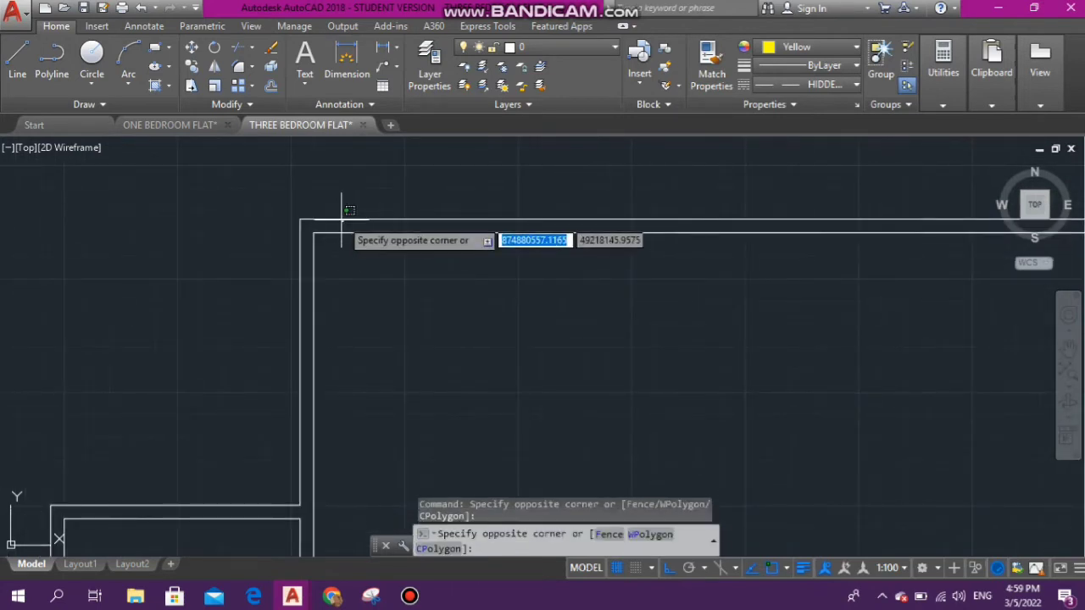
{"action": "left_click", "coordinate": [332, 219]}
{"action": "scroll", "coordinate": [523, 358], "scroll_direction": "down", "scroll_amount": 1}
{"action": "scroll", "coordinate": [357, 222], "scroll_direction": "down", "scroll_amount": 6}
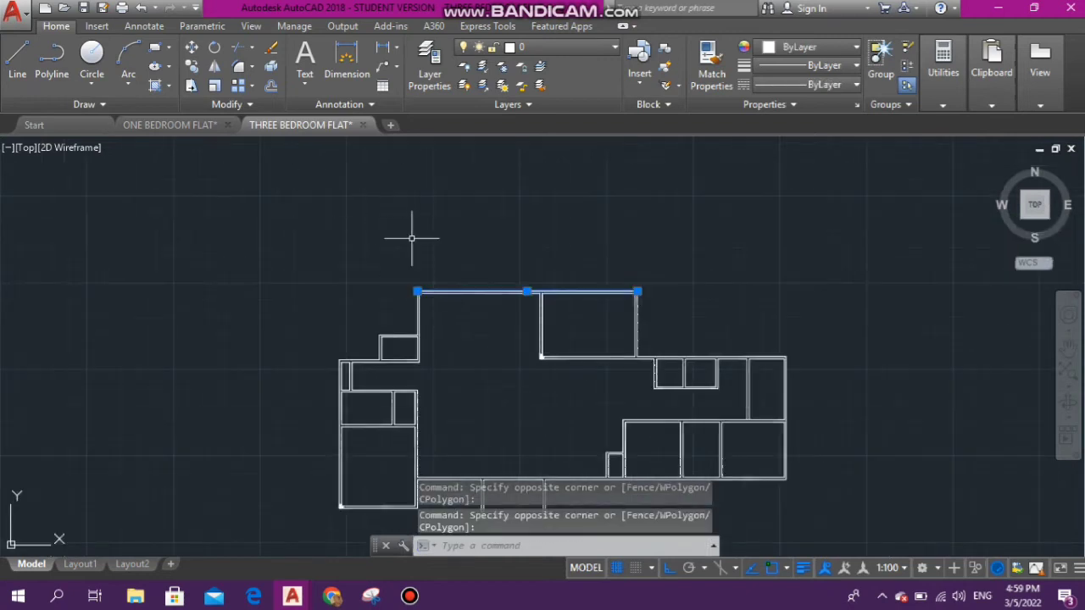
- Start the OFFSET command with an offset distance of 150
{"action": "key", "text": "Escape"}
{"action": "key", "text": "Escape"}
{"action": "key", "text": "Escape"}
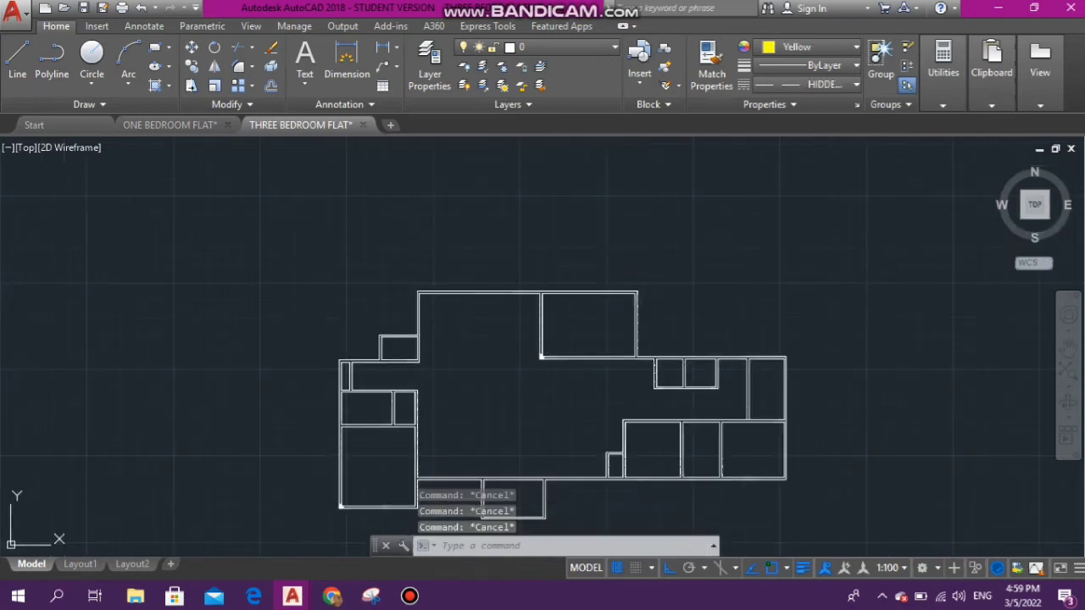
{"action": "type", "text": "Offf"}
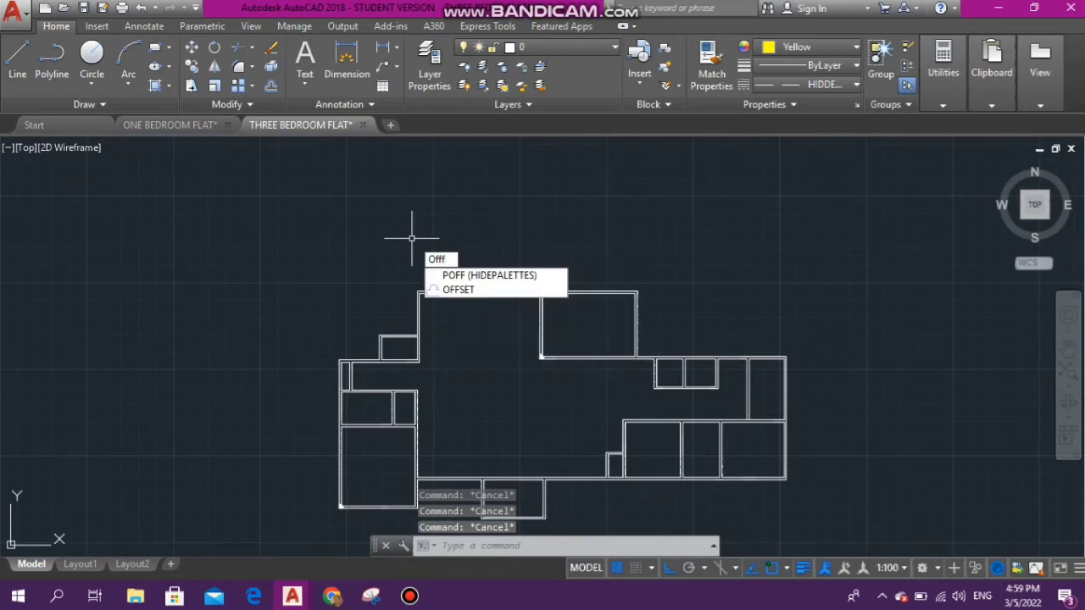
{"action": "key", "text": "BackSpace"}
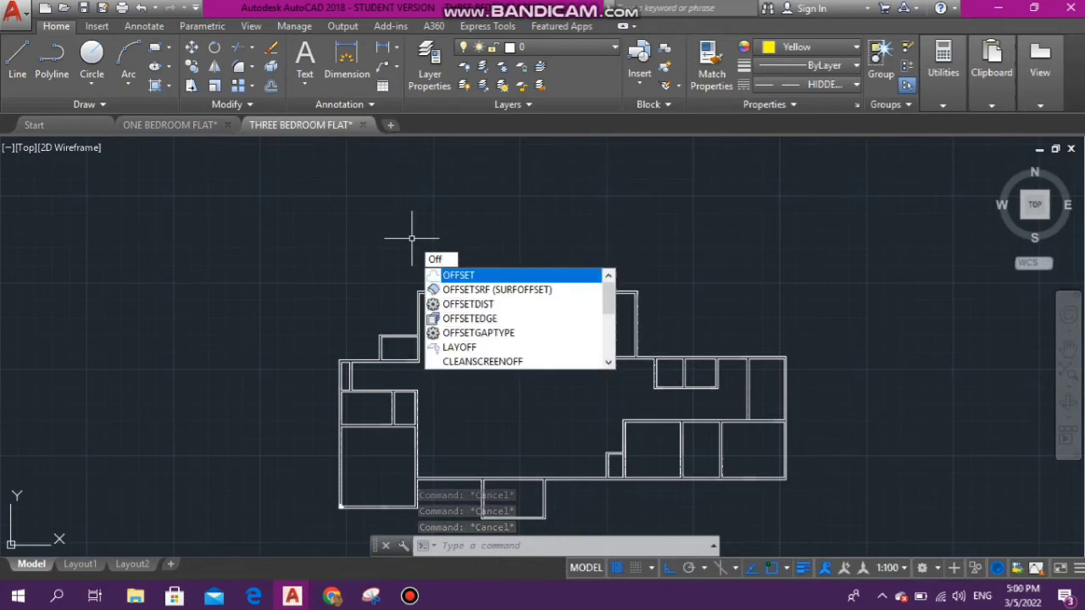
{"action": "key", "text": "Return"}
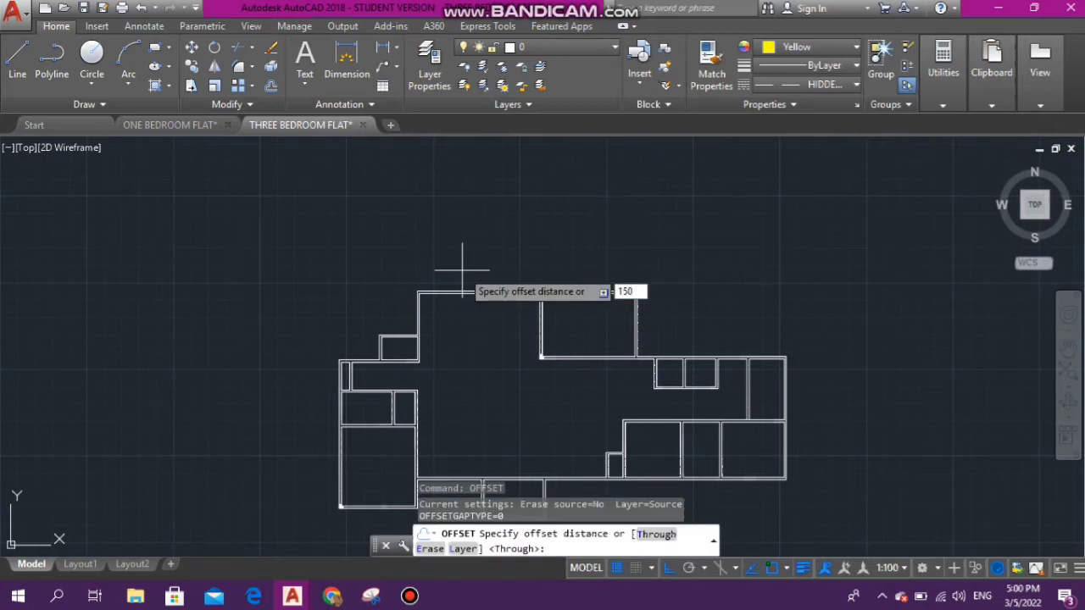
{"action": "key", "text": "Return"}
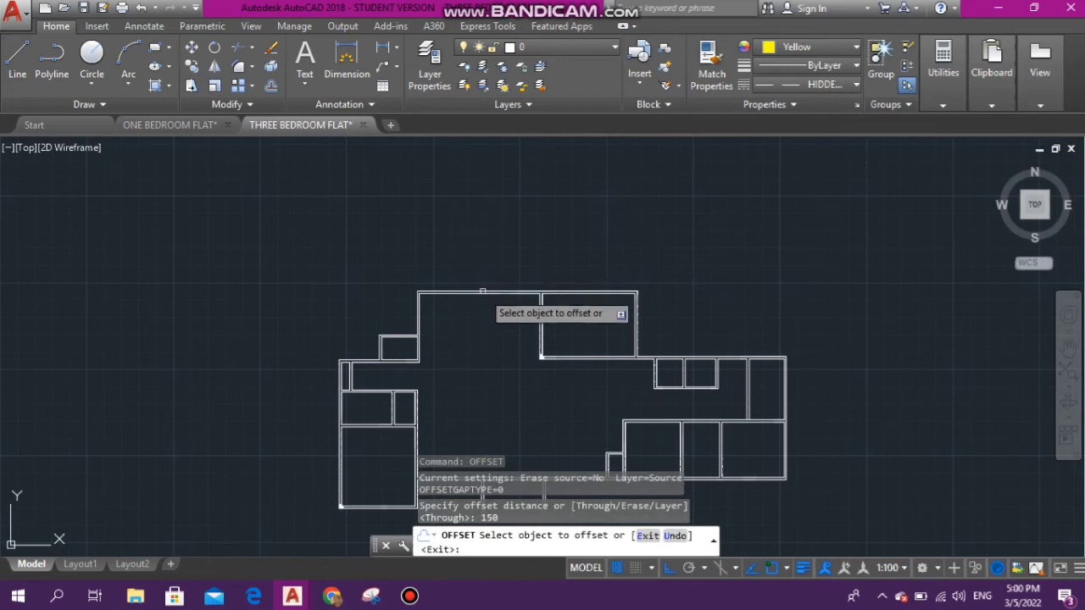
- Offset the top, left and lower-left wall lines 150 to their outer sides
{"action": "scroll", "coordinate": [475, 273], "scroll_direction": "up", "scroll_amount": 4}
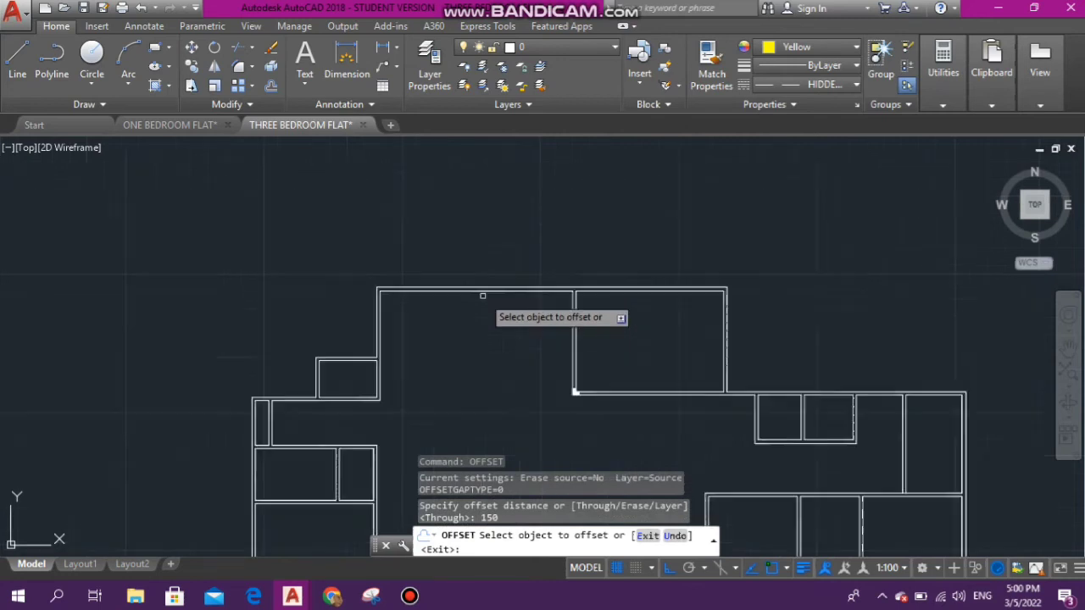
{"action": "left_click", "coordinate": [375, 282]}
{"action": "left_click", "coordinate": [373, 263]}
{"action": "scroll", "coordinate": [312, 314], "scroll_direction": "up", "scroll_amount": 2}
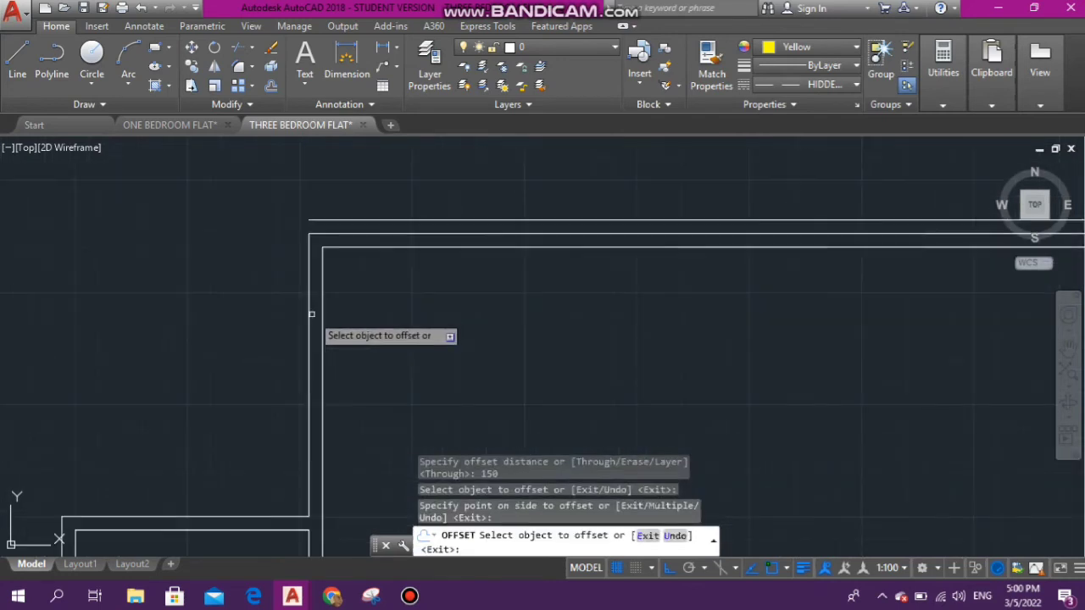
{"action": "left_click", "coordinate": [307, 314]}
{"action": "left_click", "coordinate": [301, 261]}
{"action": "scroll", "coordinate": [307, 275], "scroll_direction": "down", "scroll_amount": 3}
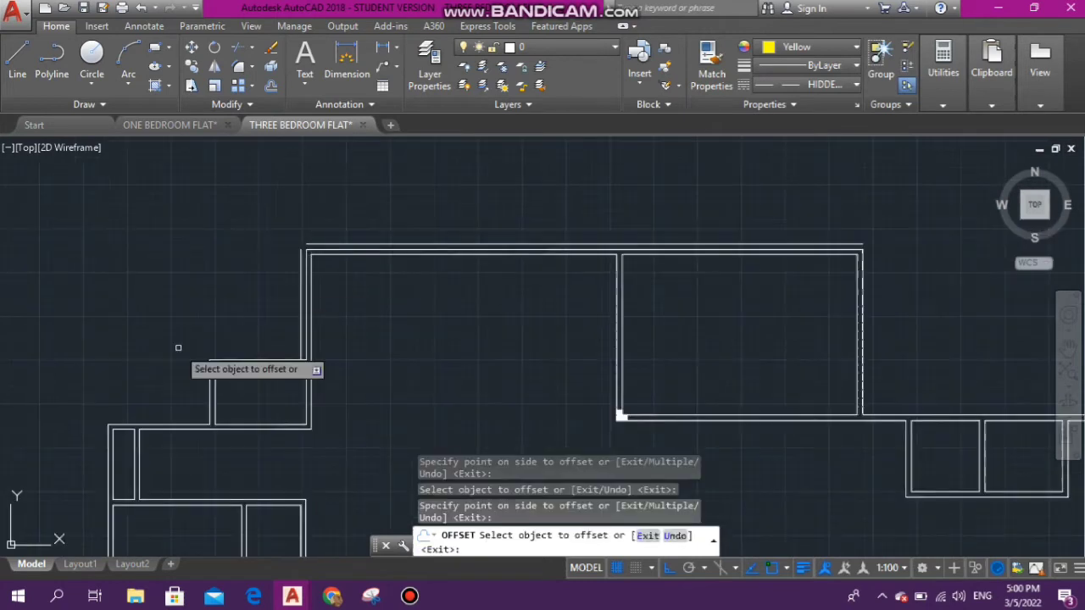
{"action": "scroll", "coordinate": [177, 347], "scroll_direction": "up", "scroll_amount": 3}
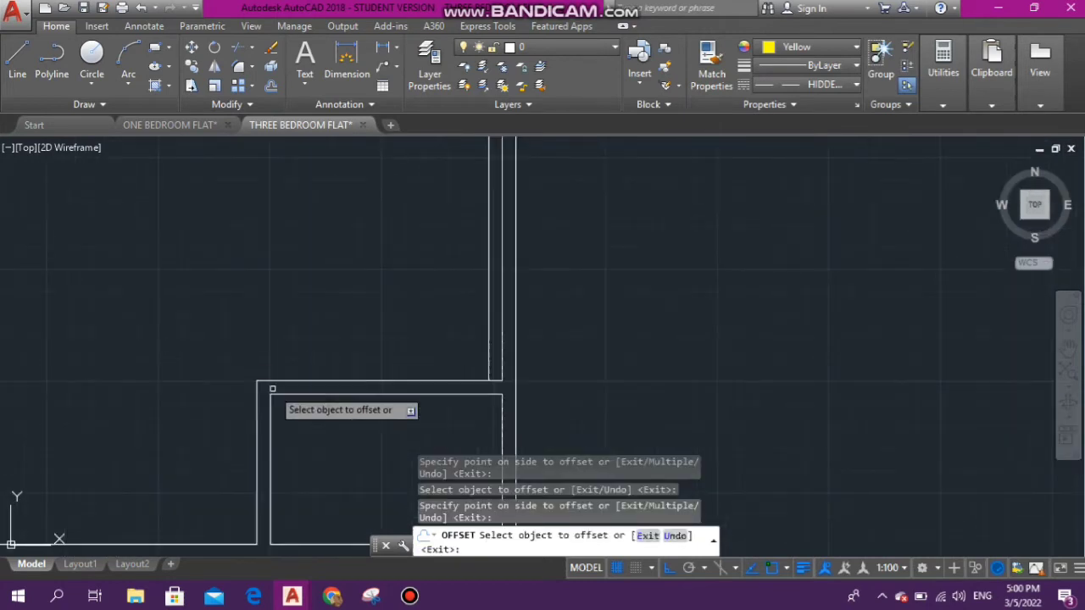
{"action": "left_click", "coordinate": [318, 380]}
{"action": "left_click", "coordinate": [364, 266]}
{"action": "scroll", "coordinate": [333, 382], "scroll_direction": "down", "scroll_amount": 2}
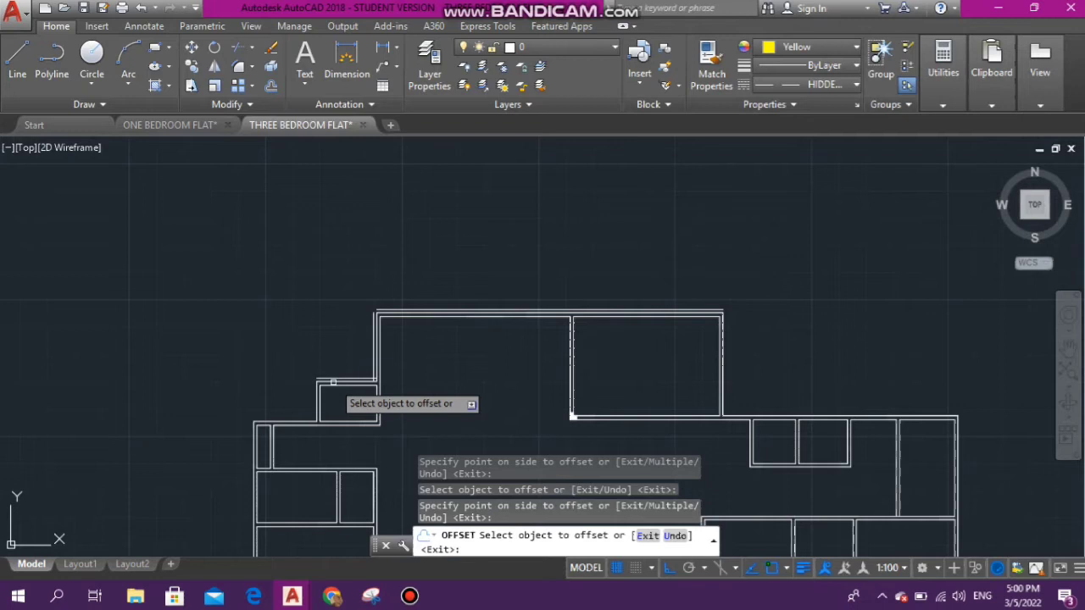
{"action": "scroll", "coordinate": [311, 405], "scroll_direction": "up", "scroll_amount": 3}
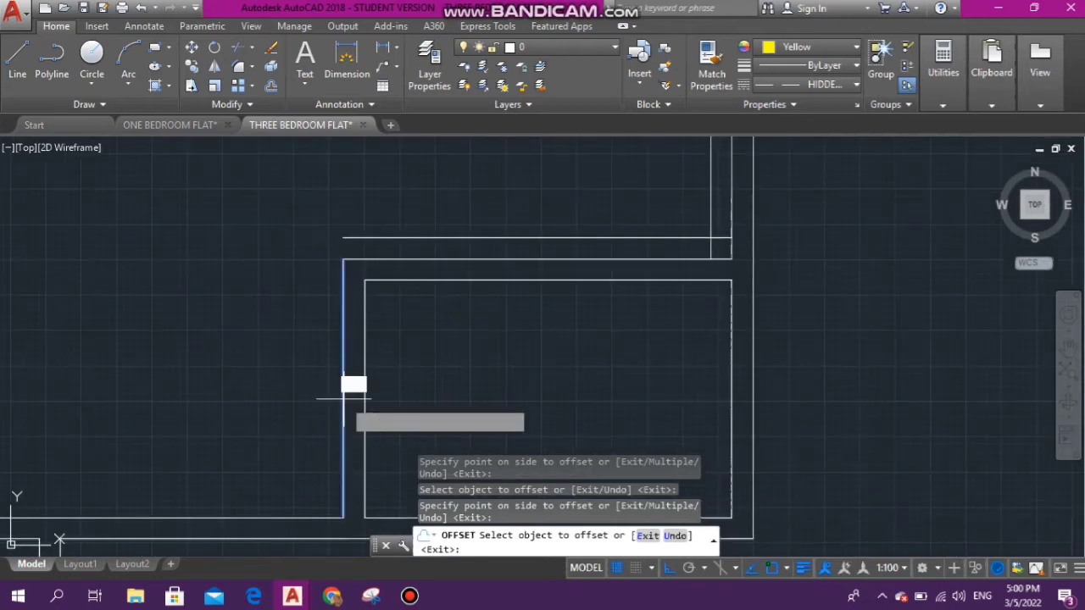
- Offset three more left-side outer wall lines 150 outward, then end the command
{"action": "left_click", "coordinate": [342, 395]}
{"action": "left_click", "coordinate": [301, 399]}
{"action": "scroll", "coordinate": [348, 317], "scroll_direction": "down", "scroll_amount": 2}
{"action": "scroll", "coordinate": [348, 316], "scroll_direction": "up", "scroll_amount": 3}
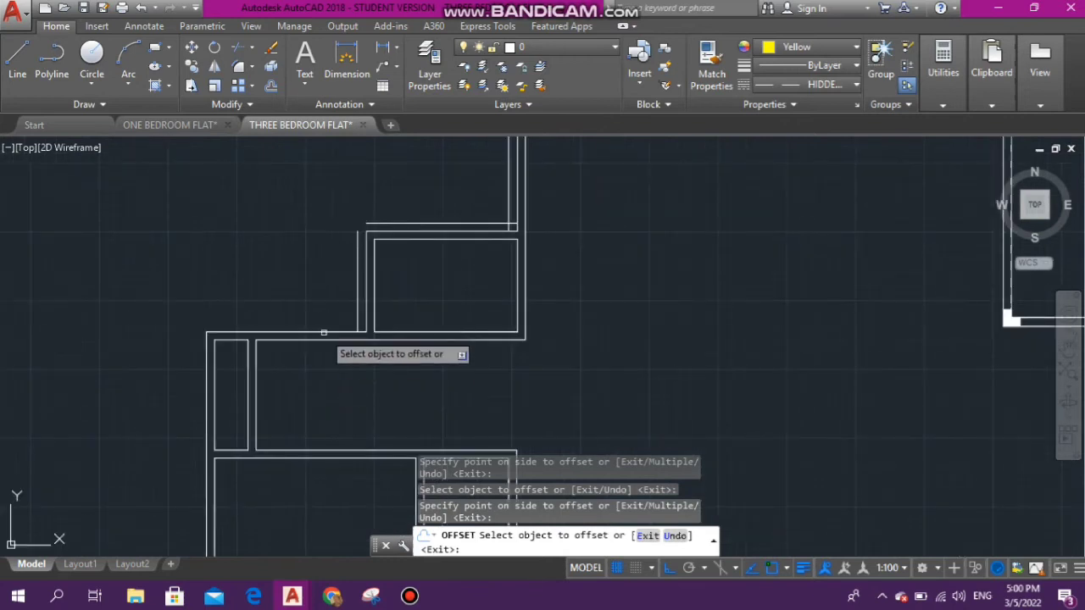
{"action": "left_click", "coordinate": [325, 329]}
{"action": "left_click", "coordinate": [332, 289]}
{"action": "scroll", "coordinate": [204, 347], "scroll_direction": "up", "scroll_amount": 4}
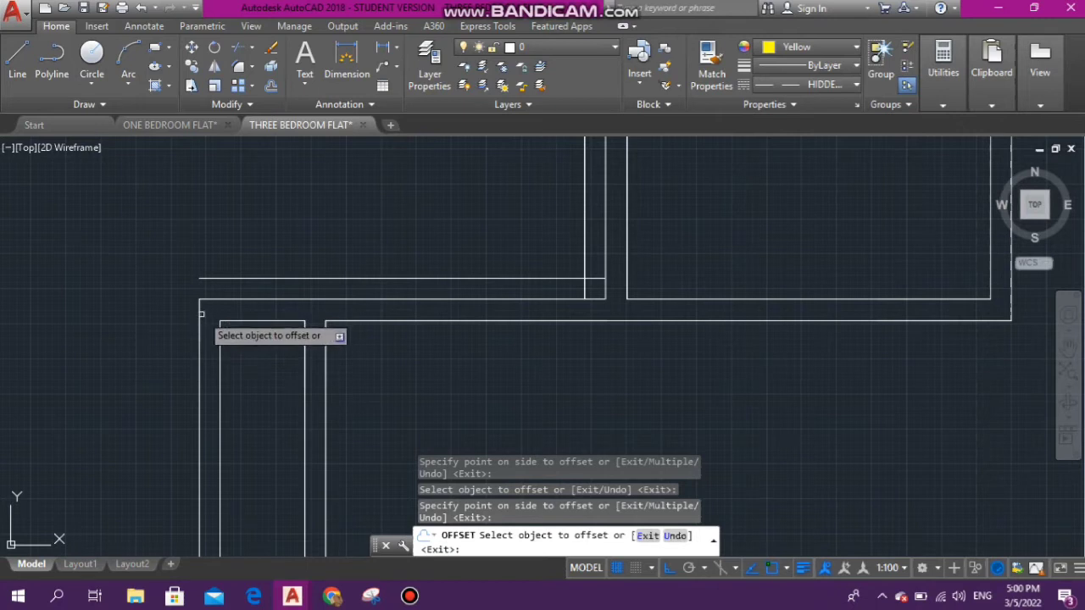
{"action": "scroll", "coordinate": [208, 309], "scroll_direction": "down", "scroll_amount": 4}
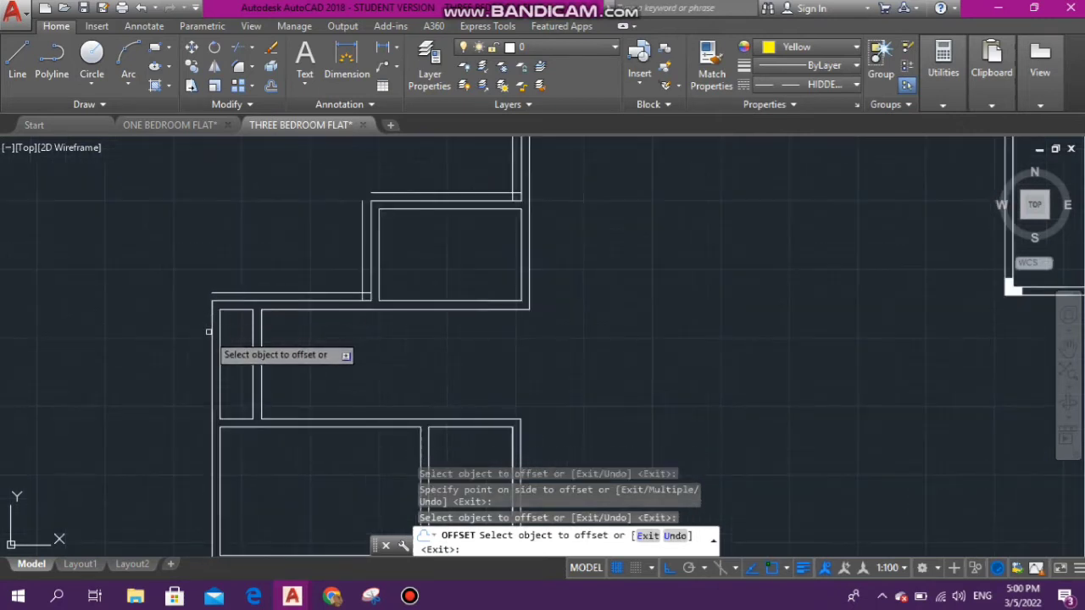
{"action": "left_click", "coordinate": [211, 325]}
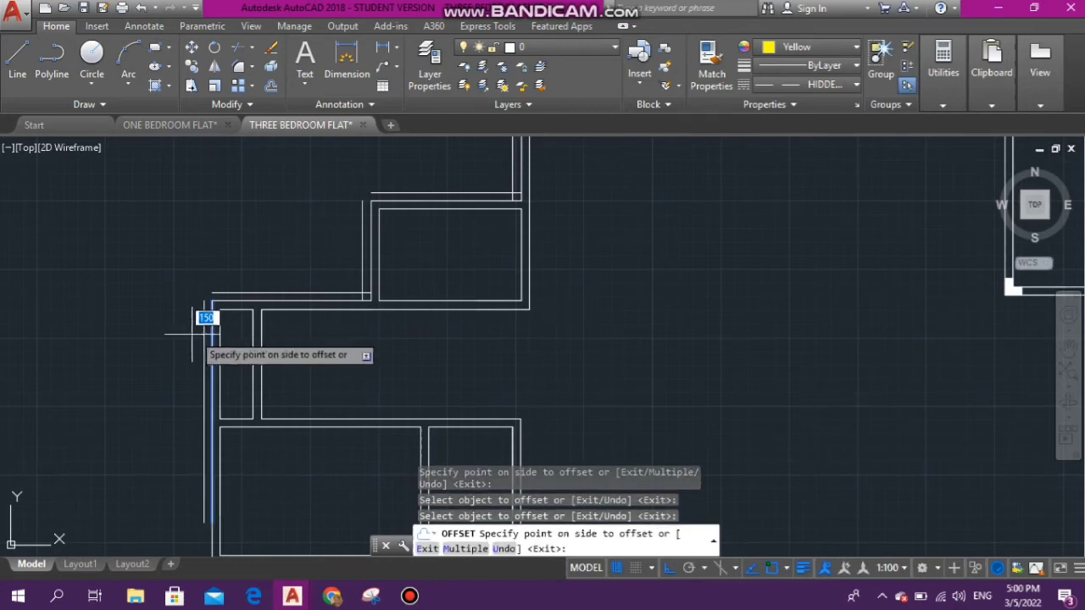
{"action": "left_click", "coordinate": [189, 334]}
{"action": "scroll", "coordinate": [212, 339], "scroll_direction": "down", "scroll_amount": 3}
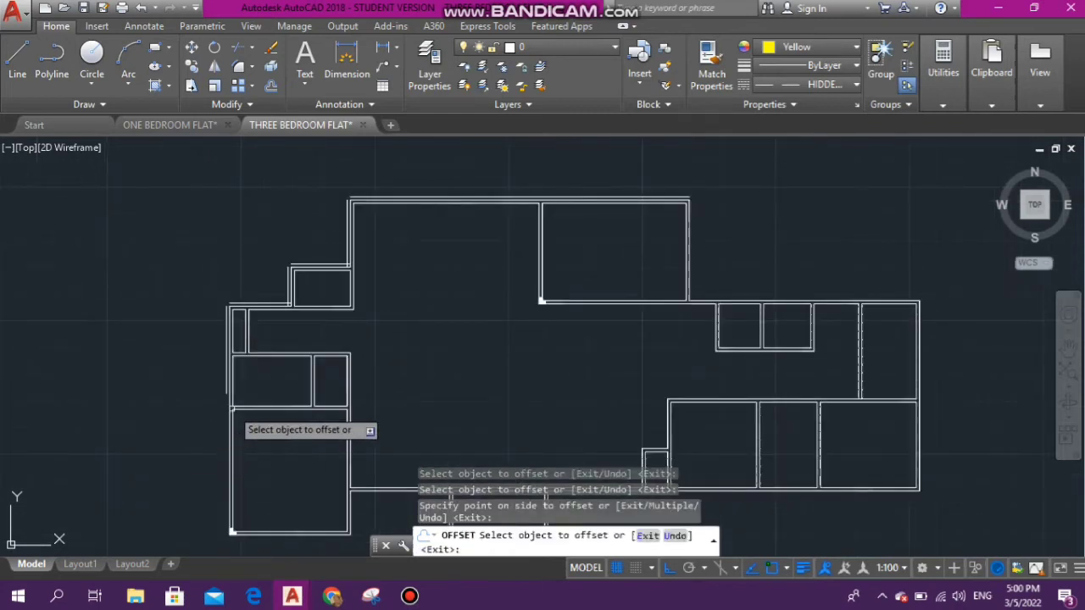
{"action": "left_click", "coordinate": [230, 410]}
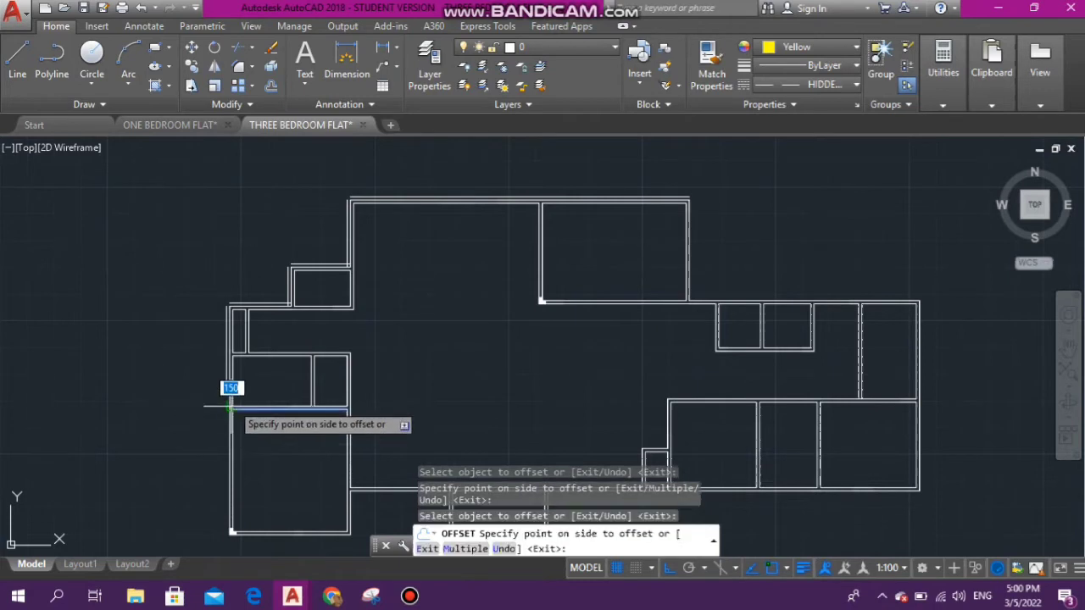
{"action": "key", "text": "Escape"}
{"action": "key", "text": "Escape"}
{"action": "key", "text": "Escape"}
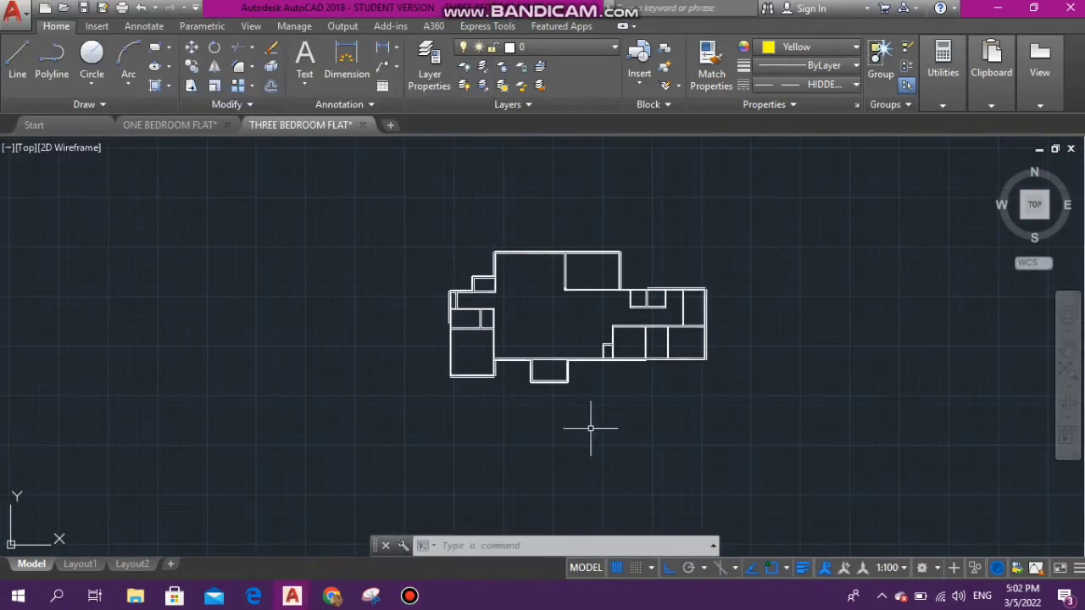
{"action": "scroll", "coordinate": [465, 364], "scroll_direction": "up", "scroll_amount": 2}
{"action": "scroll", "coordinate": [420, 236], "scroll_direction": "up", "scroll_amount": 6}
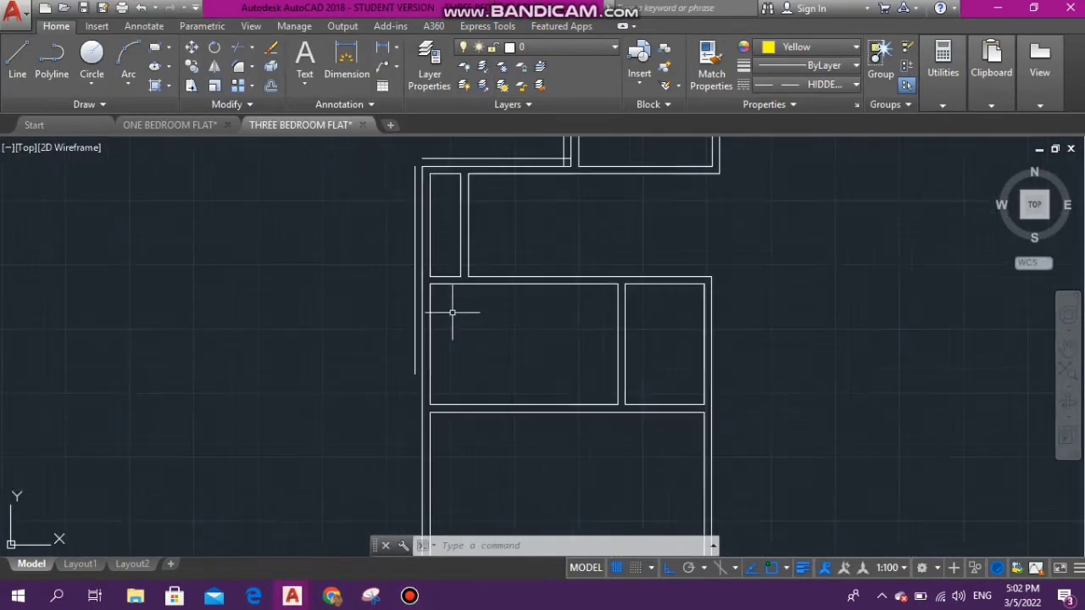
{"action": "scroll", "coordinate": [421, 154], "scroll_direction": "up", "scroll_amount": 5}
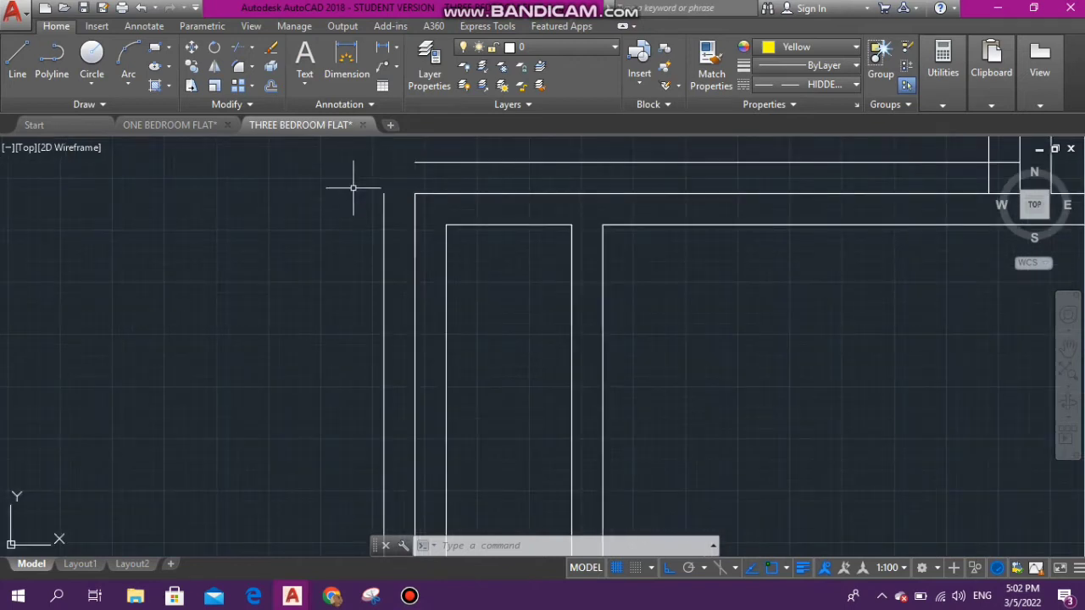
{"action": "scroll", "coordinate": [396, 215], "scroll_direction": "down", "scroll_amount": 5}
{"action": "scroll", "coordinate": [394, 201], "scroll_direction": "down", "scroll_amount": 4}
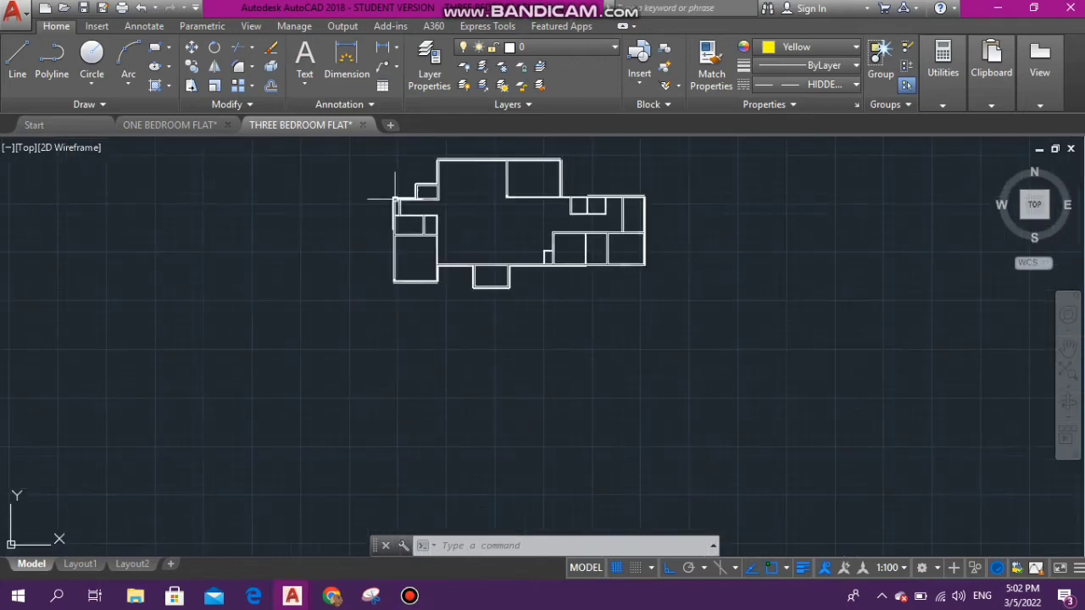
{"action": "scroll", "coordinate": [403, 237], "scroll_direction": "up", "scroll_amount": 5}
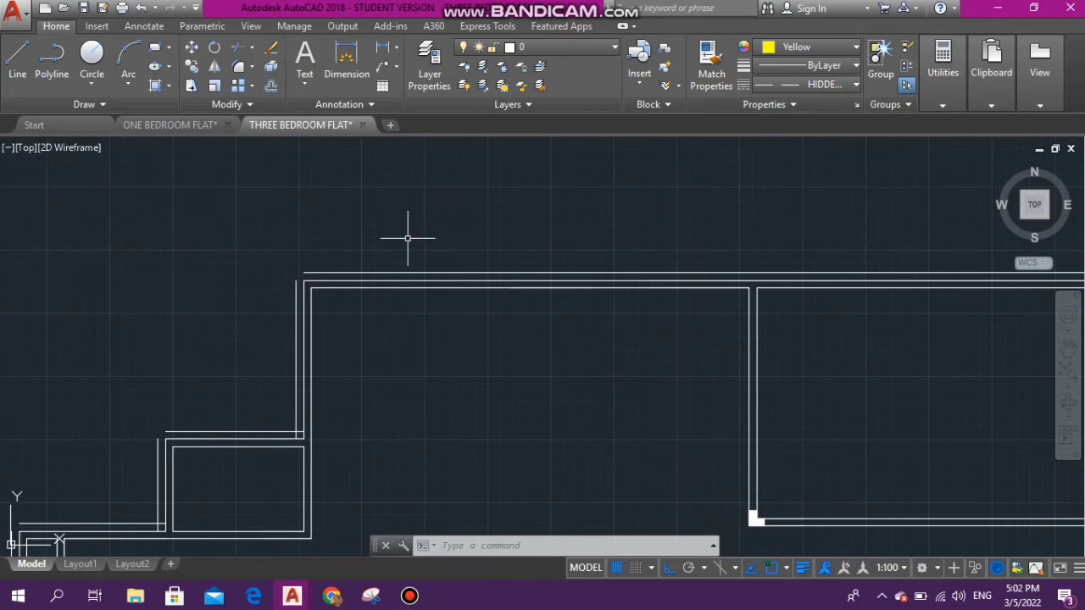
{"action": "scroll", "coordinate": [396, 250], "scroll_direction": "down", "scroll_amount": 3}
{"action": "scroll", "coordinate": [373, 252], "scroll_direction": "up", "scroll_amount": 4}
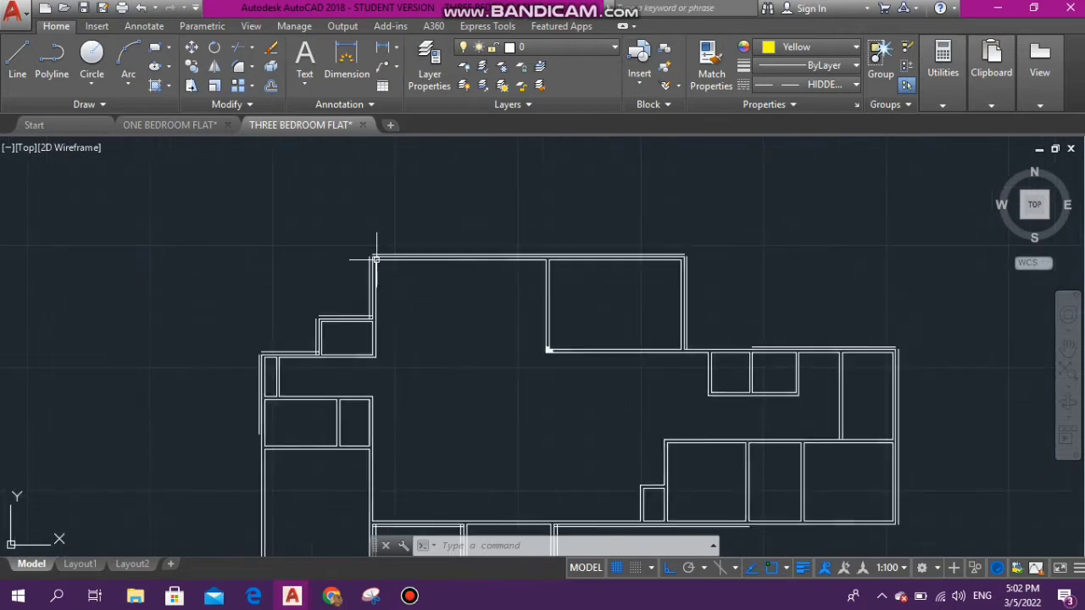
{"action": "scroll", "coordinate": [394, 243], "scroll_direction": "down", "scroll_amount": 5}
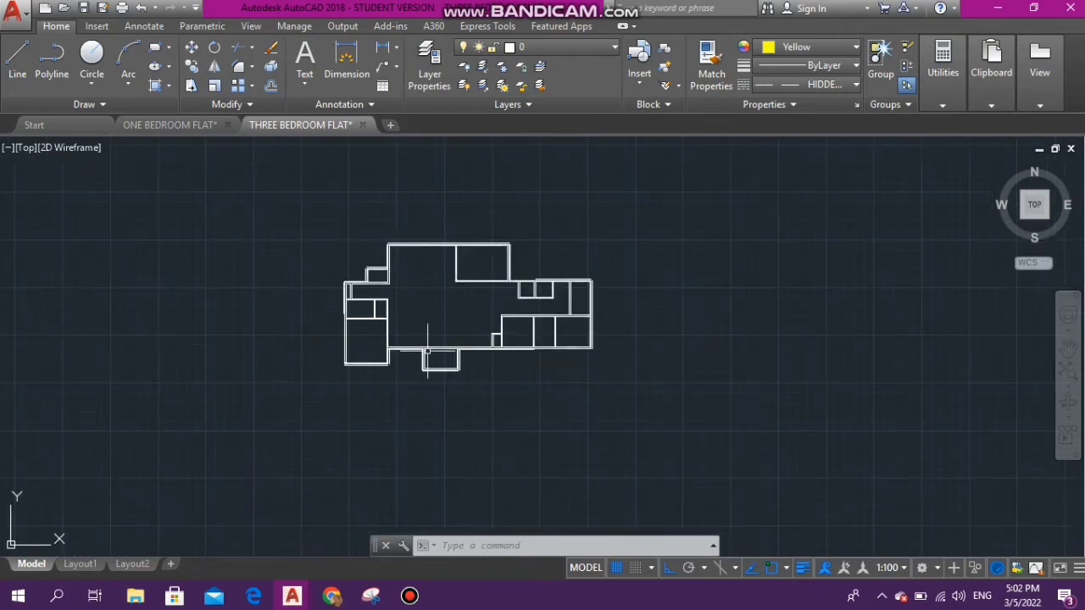
{"action": "scroll", "coordinate": [445, 401], "scroll_direction": "up", "scroll_amount": 2}
{"action": "scroll", "coordinate": [474, 311], "scroll_direction": "up", "scroll_amount": 5}
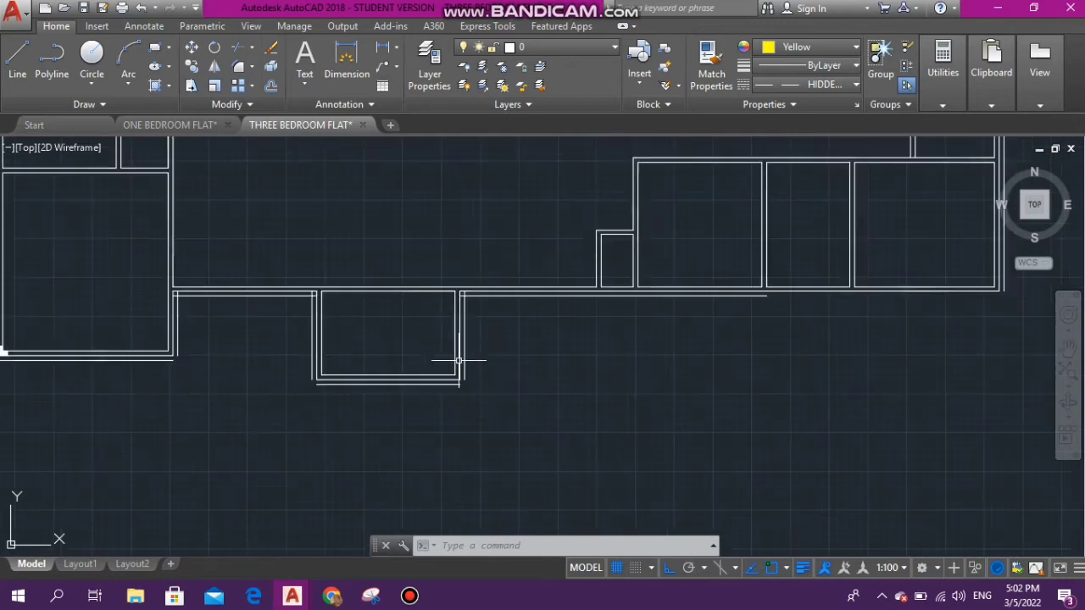
{"action": "scroll", "coordinate": [479, 326], "scroll_direction": "up", "scroll_amount": 4}
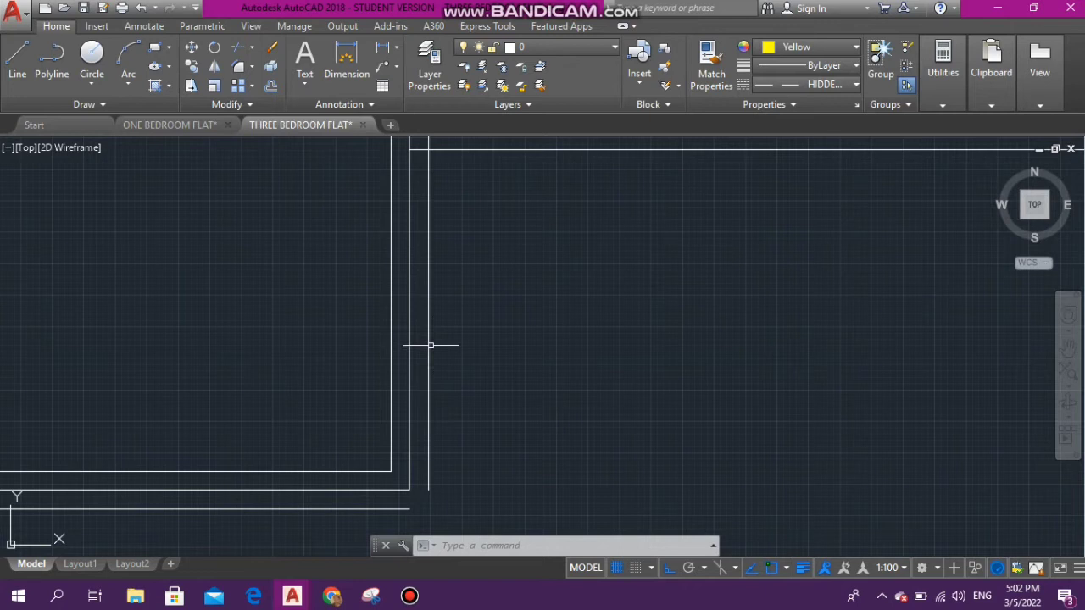
- Set the vertical footing line by the bottom room to Color Yellow and Linetype HIDDEN2
{"action": "left_click", "coordinate": [429, 347]}
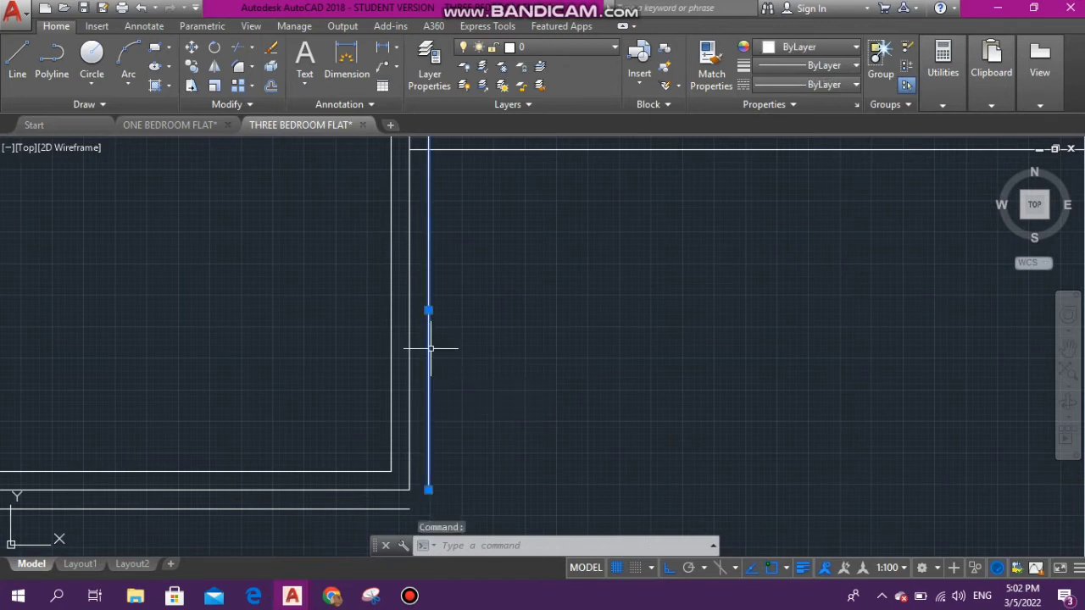
{"action": "left_click", "coordinate": [814, 46]}
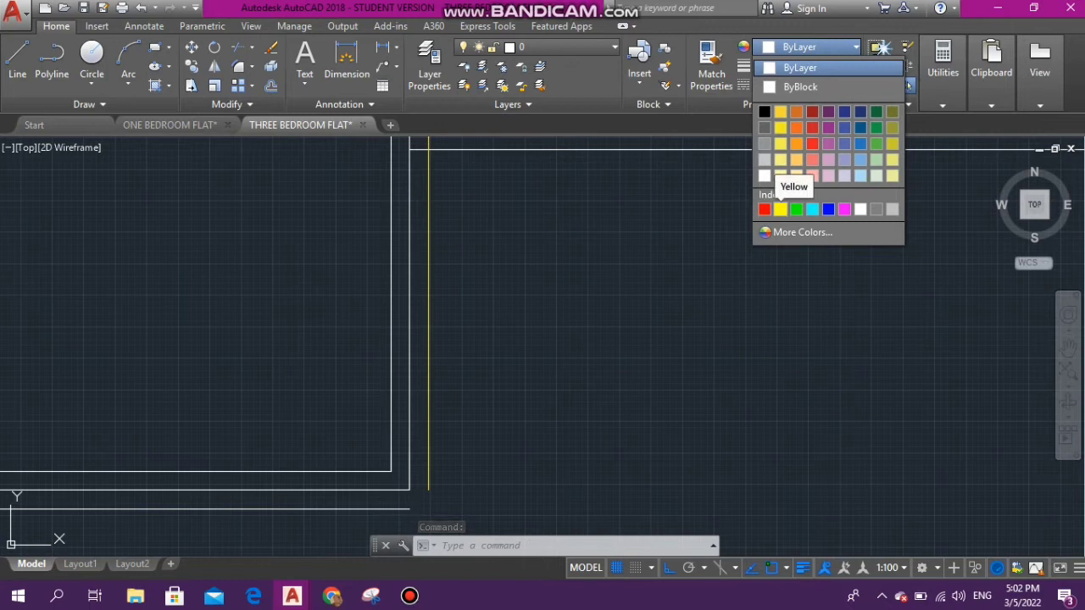
{"action": "left_click", "coordinate": [780, 209]}
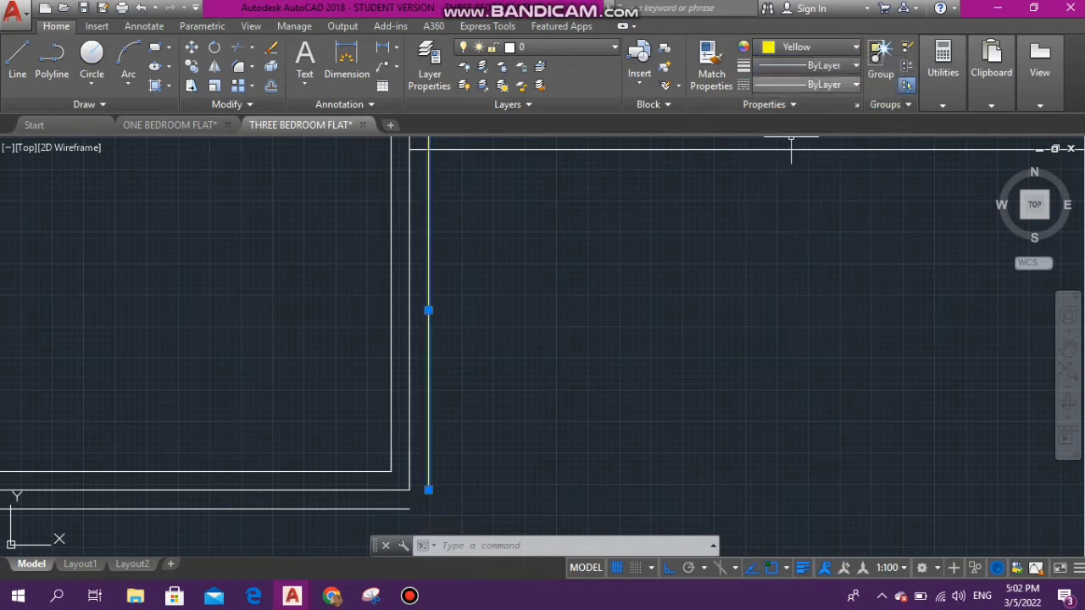
{"action": "left_click", "coordinate": [814, 84]}
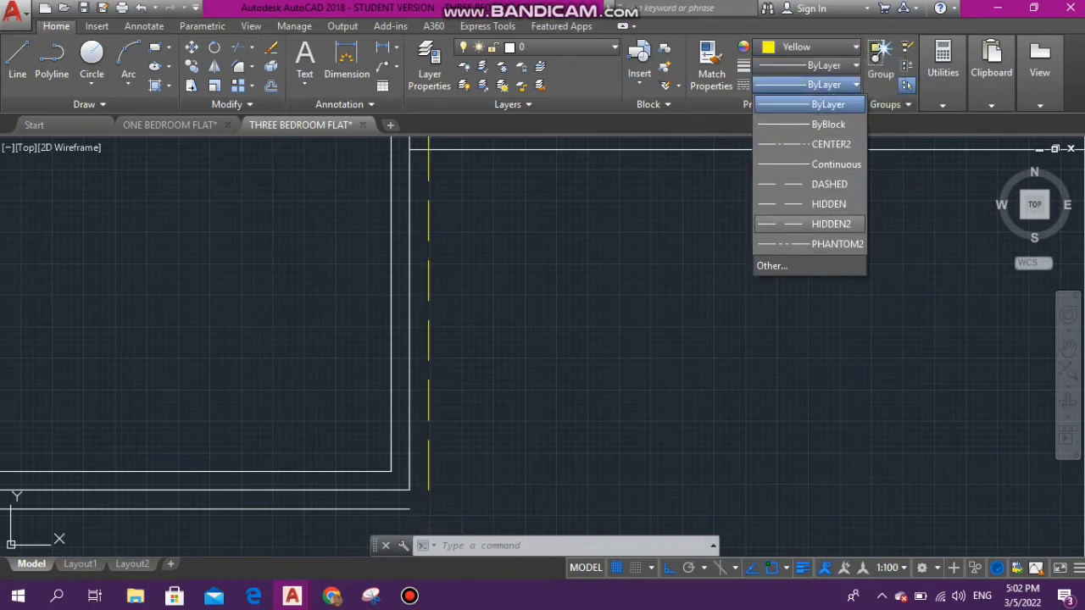
{"action": "left_click", "coordinate": [831, 224]}
{"action": "scroll", "coordinate": [472, 285], "scroll_direction": "down", "scroll_amount": 3}
{"action": "scroll", "coordinate": [492, 288], "scroll_direction": "up", "scroll_amount": 4}
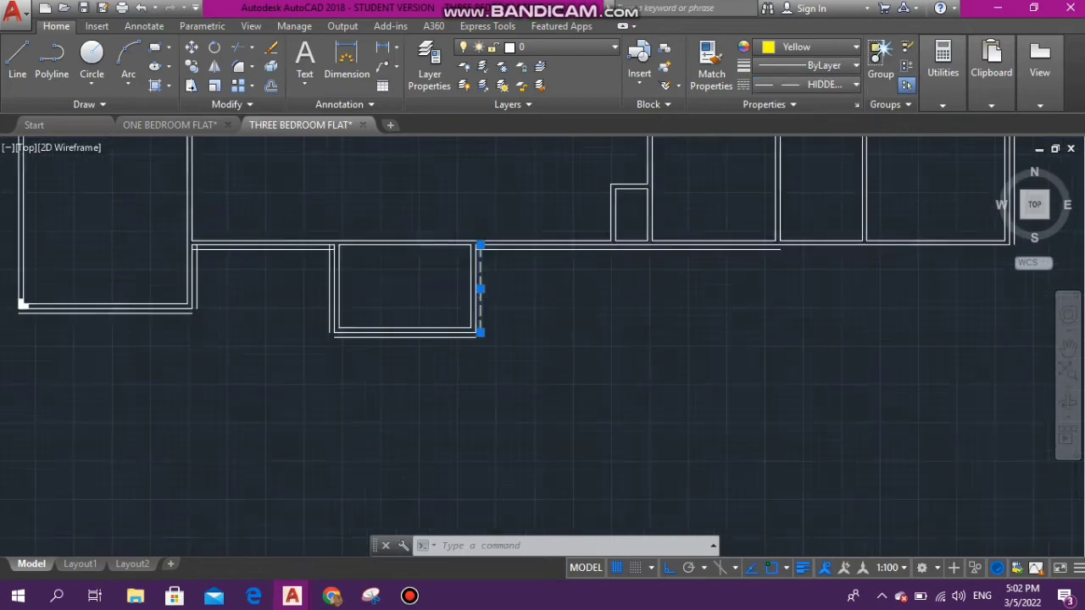
{"action": "scroll", "coordinate": [517, 261], "scroll_direction": "down", "scroll_amount": 5}
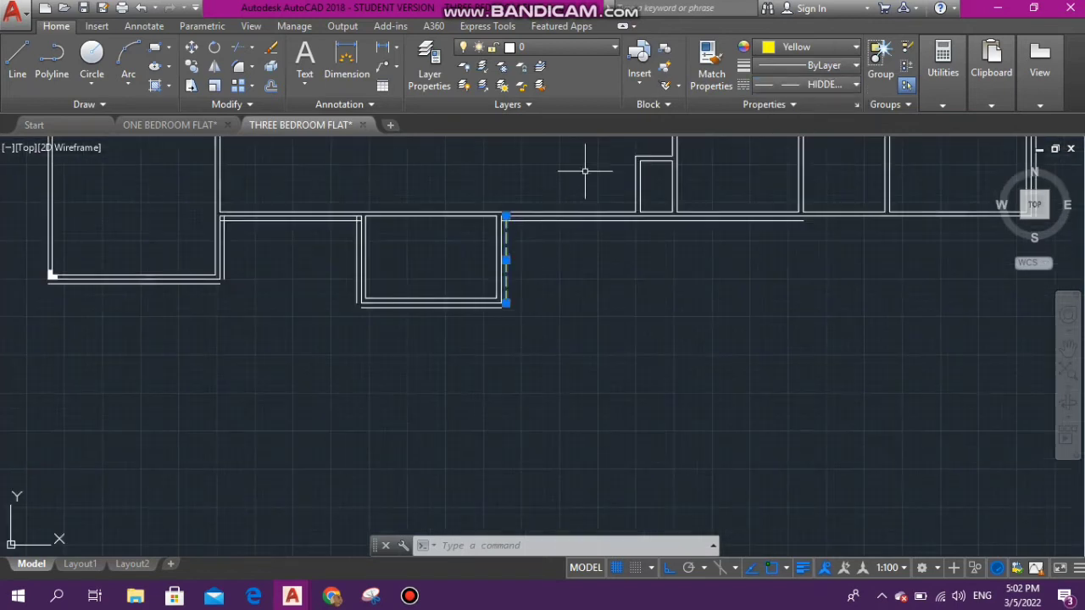
- Match Properties from the yellow dashed line onto the bottom and adjacent footing lines
{"action": "left_click", "coordinate": [712, 63]}
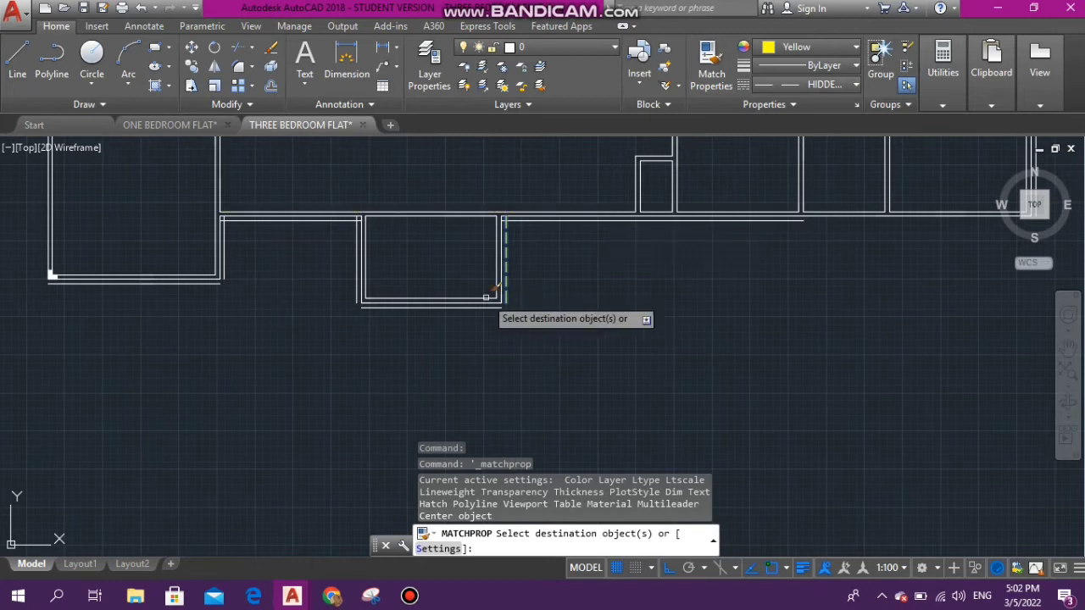
{"action": "scroll", "coordinate": [500, 312], "scroll_direction": "up", "scroll_amount": 4}
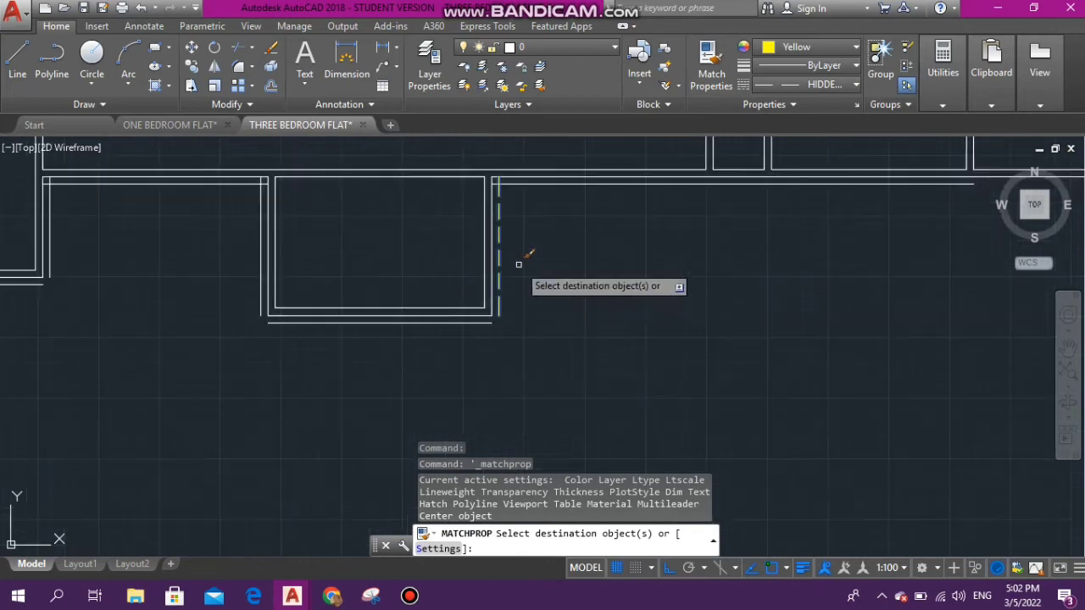
{"action": "left_click", "coordinate": [495, 320]}
{"action": "scroll", "coordinate": [566, 286], "scroll_direction": "down", "scroll_amount": 3}
{"action": "scroll", "coordinate": [557, 314], "scroll_direction": "up", "scroll_amount": 4}
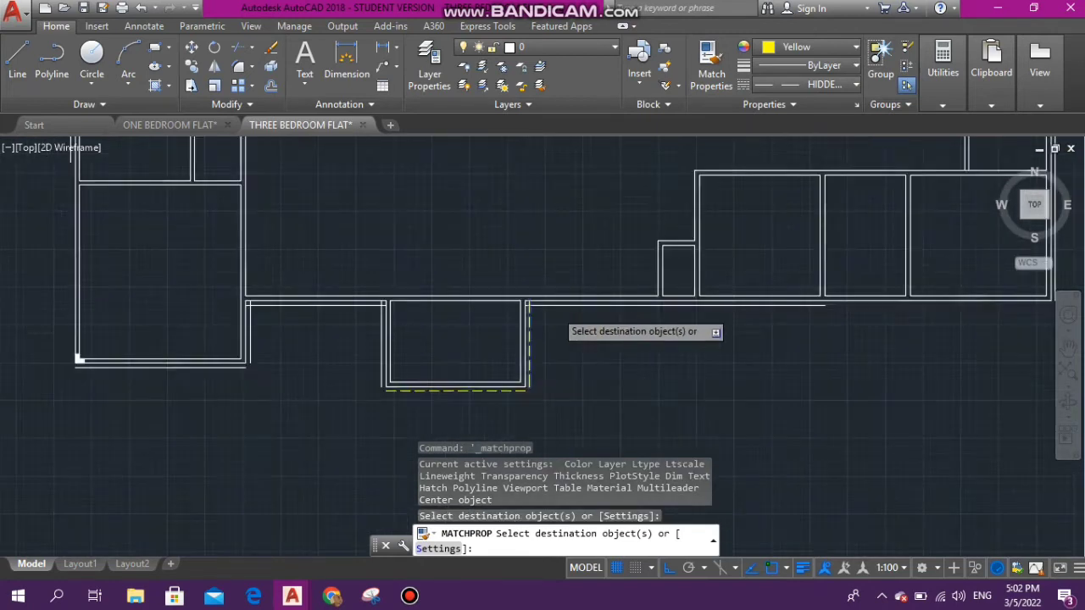
{"action": "left_click", "coordinate": [556, 292]}
{"action": "scroll", "coordinate": [551, 310], "scroll_direction": "down", "scroll_amount": 4}
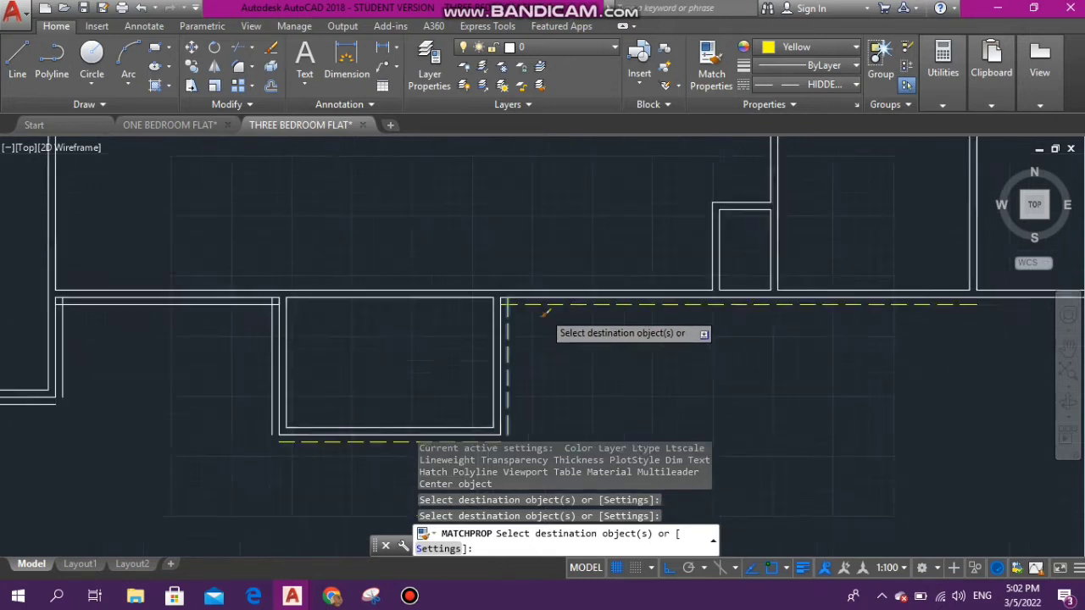
{"action": "scroll", "coordinate": [826, 312], "scroll_direction": "up", "scroll_amount": 4}
- Make the right-hand, upper horizontal and vertical footing lines yellow dashed too
{"action": "scroll", "coordinate": [824, 312], "scroll_direction": "up", "scroll_amount": 3}
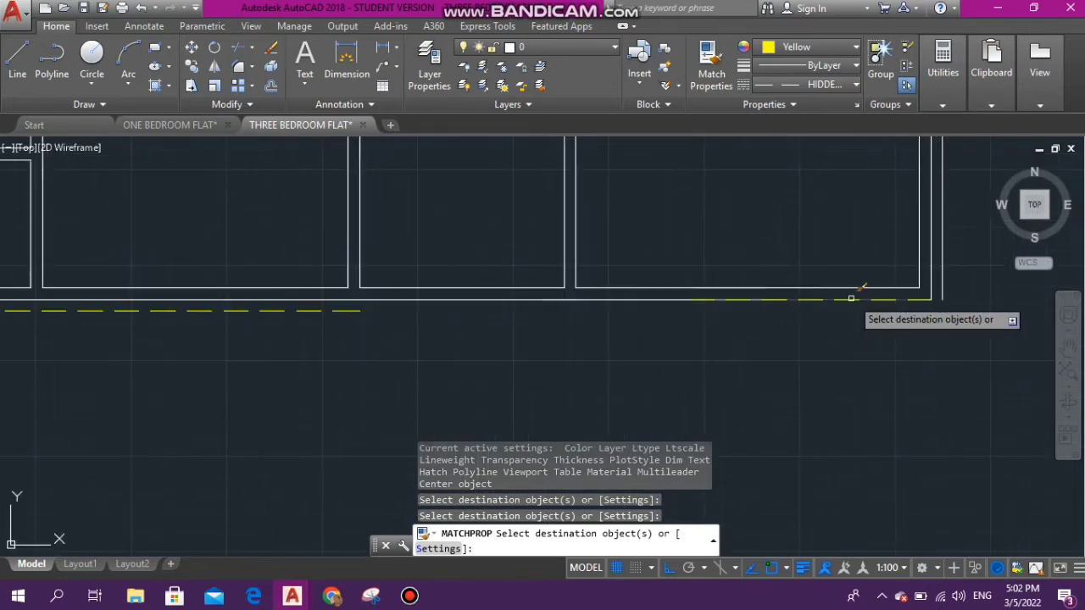
{"action": "left_click", "coordinate": [942, 284]}
{"action": "scroll", "coordinate": [899, 340], "scroll_direction": "down", "scroll_amount": 5}
{"action": "scroll", "coordinate": [806, 238], "scroll_direction": "up", "scroll_amount": 5}
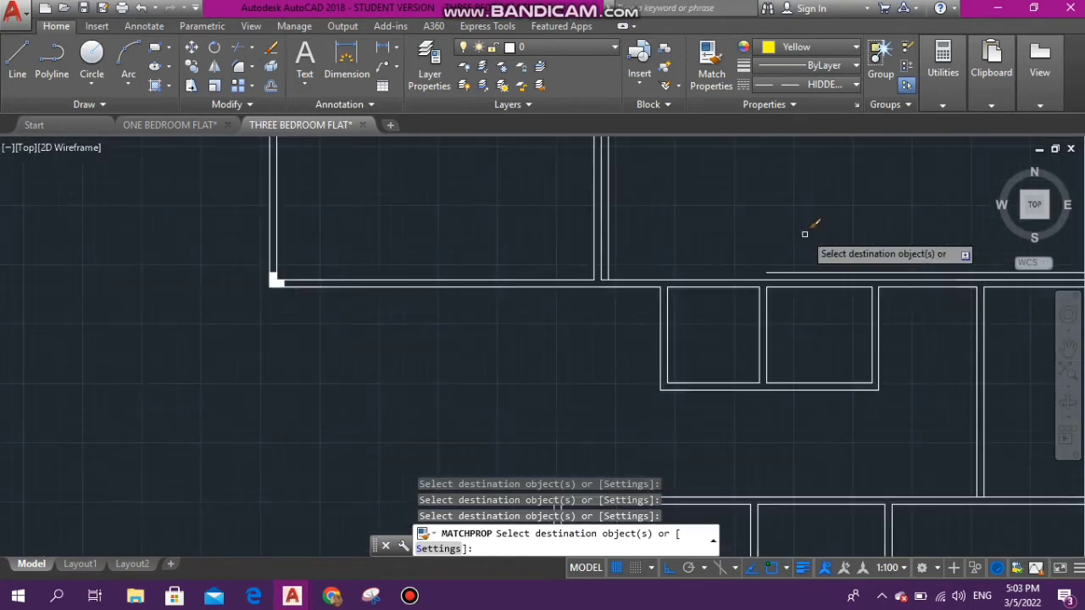
{"action": "left_click", "coordinate": [775, 273]}
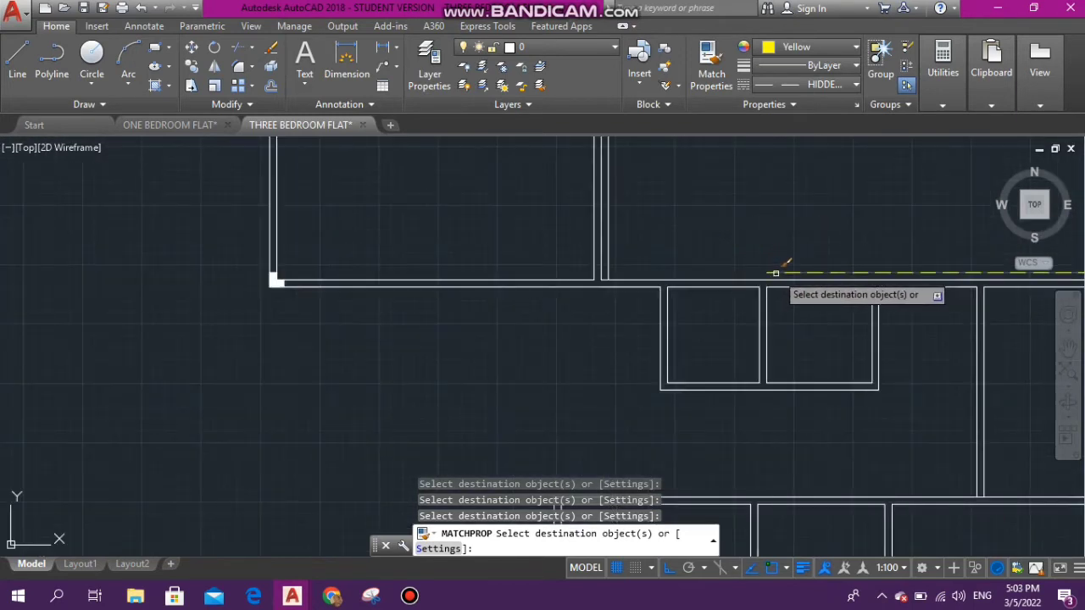
{"action": "left_click", "coordinate": [603, 245]}
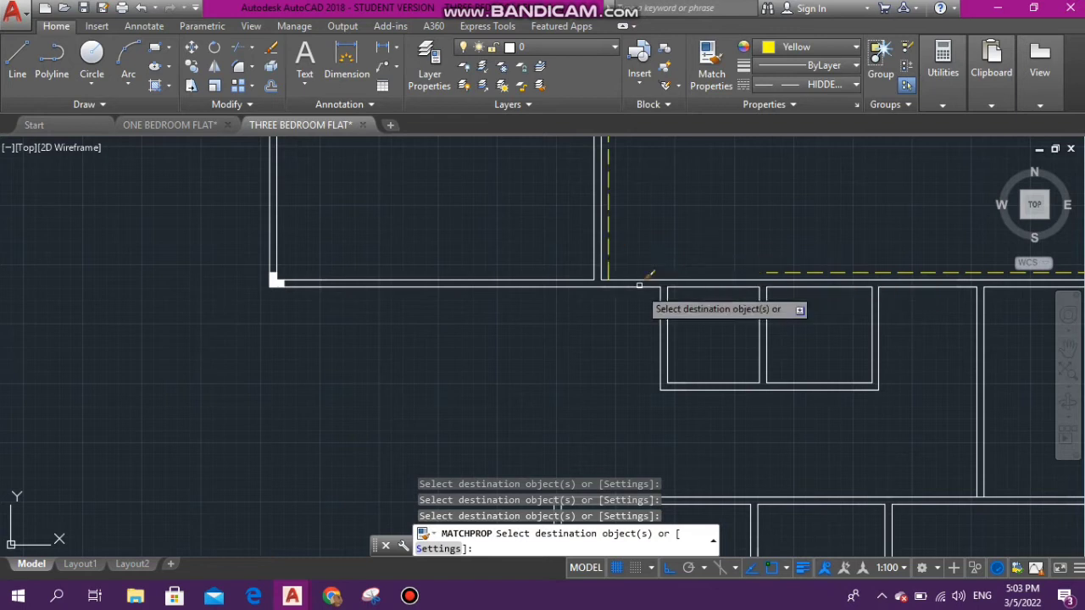
{"action": "scroll", "coordinate": [584, 238], "scroll_direction": "down", "scroll_amount": 5}
{"action": "scroll", "coordinate": [584, 238], "scroll_direction": "up", "scroll_amount": 5}
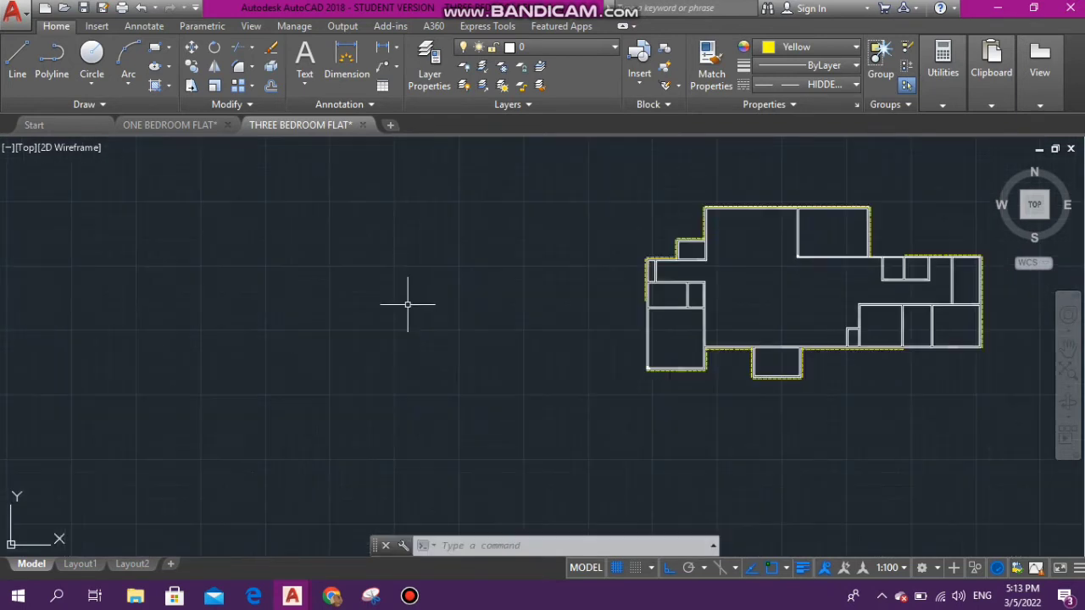
{"action": "scroll", "coordinate": [582, 322], "scroll_direction": "down", "scroll_amount": 5}
{"action": "scroll", "coordinate": [612, 293], "scroll_direction": "up", "scroll_amount": 8}
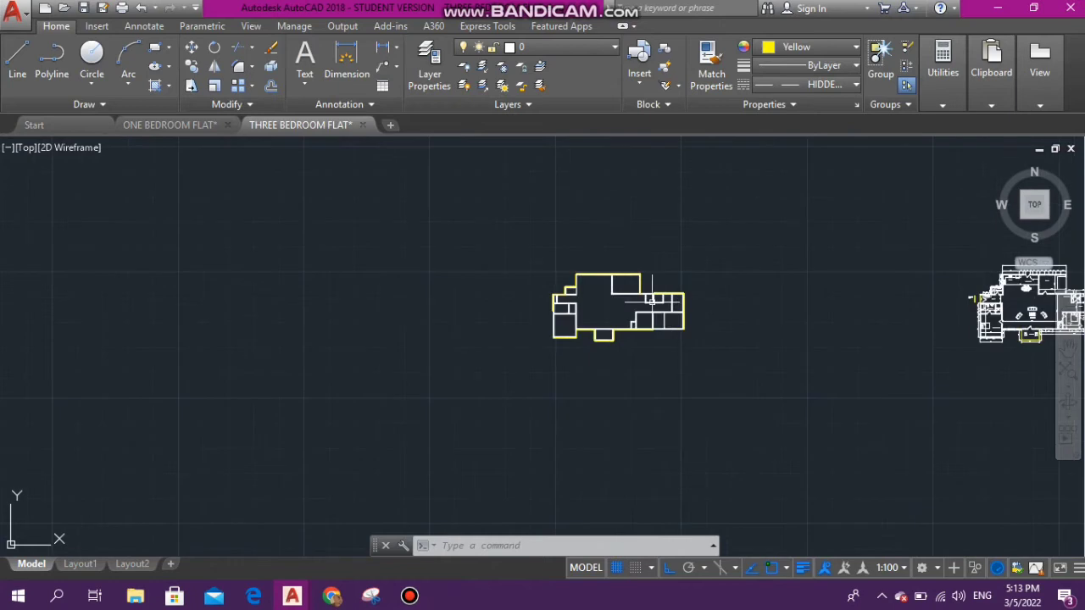
{"action": "scroll", "coordinate": [599, 284], "scroll_direction": "up", "scroll_amount": 3}
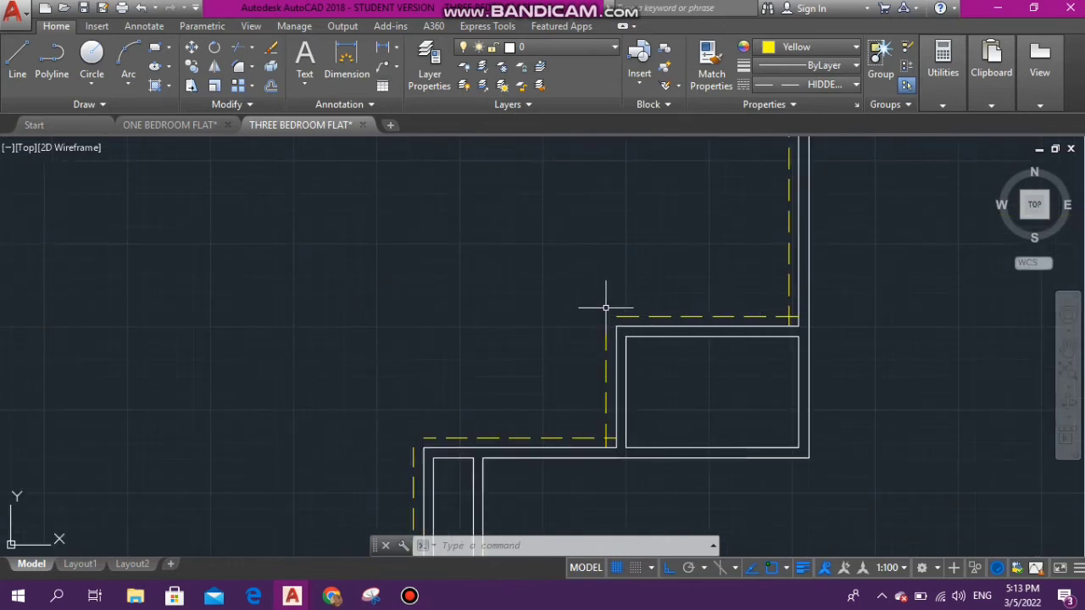
{"action": "scroll", "coordinate": [605, 307], "scroll_direction": "down", "scroll_amount": 2}
{"action": "scroll", "coordinate": [613, 356], "scroll_direction": "up", "scroll_amount": 5}
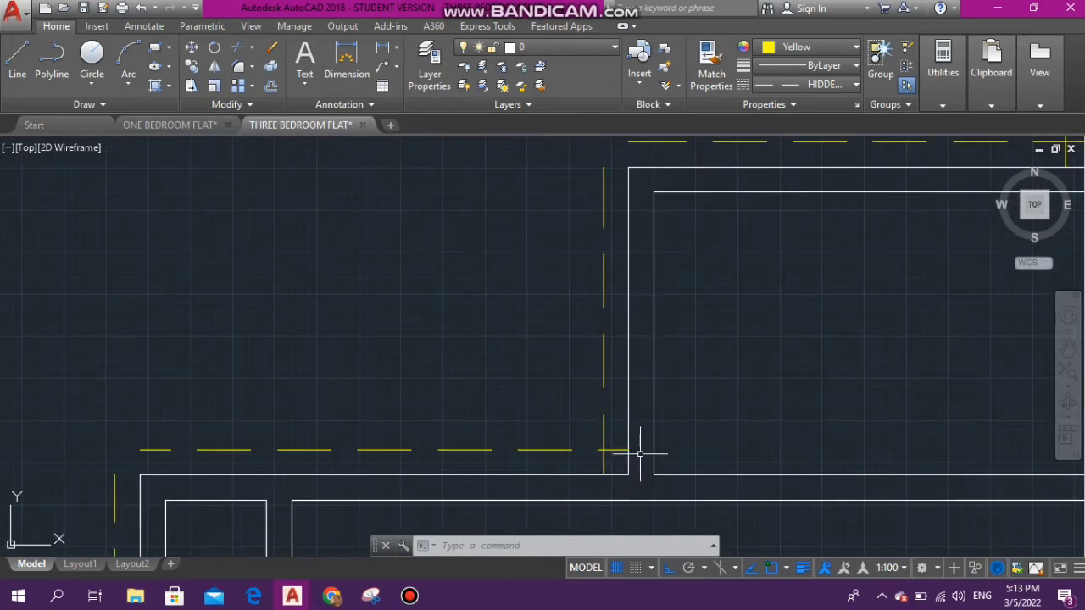
{"action": "scroll", "coordinate": [605, 298], "scroll_direction": "down", "scroll_amount": 2}
{"action": "scroll", "coordinate": [643, 295], "scroll_direction": "up", "scroll_amount": 3}
{"action": "scroll", "coordinate": [628, 335], "scroll_direction": "down", "scroll_amount": 3}
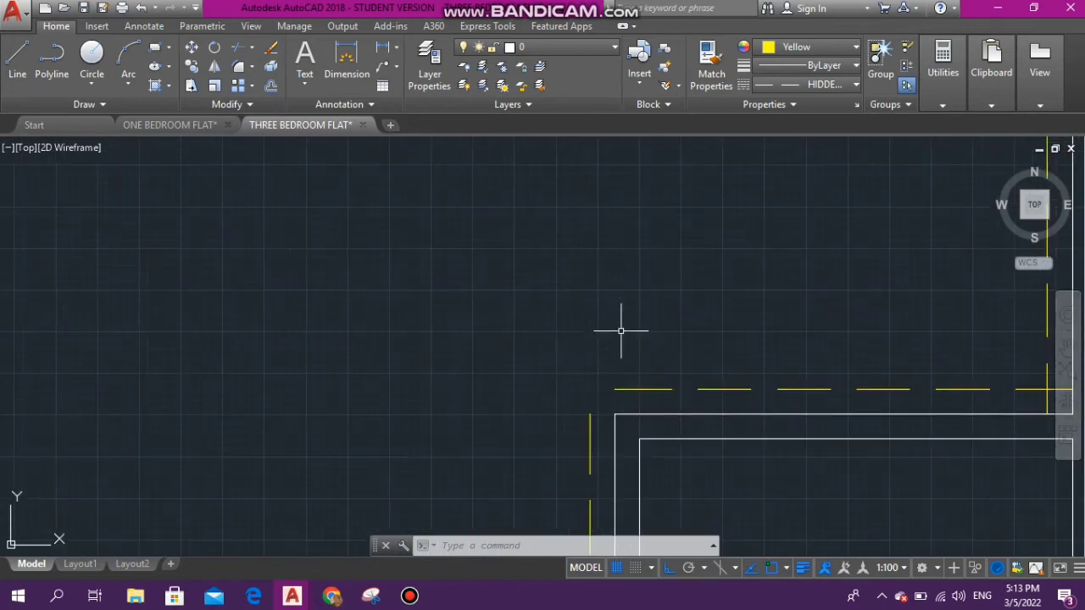
{"action": "scroll", "coordinate": [714, 252], "scroll_direction": "up", "scroll_amount": 3}
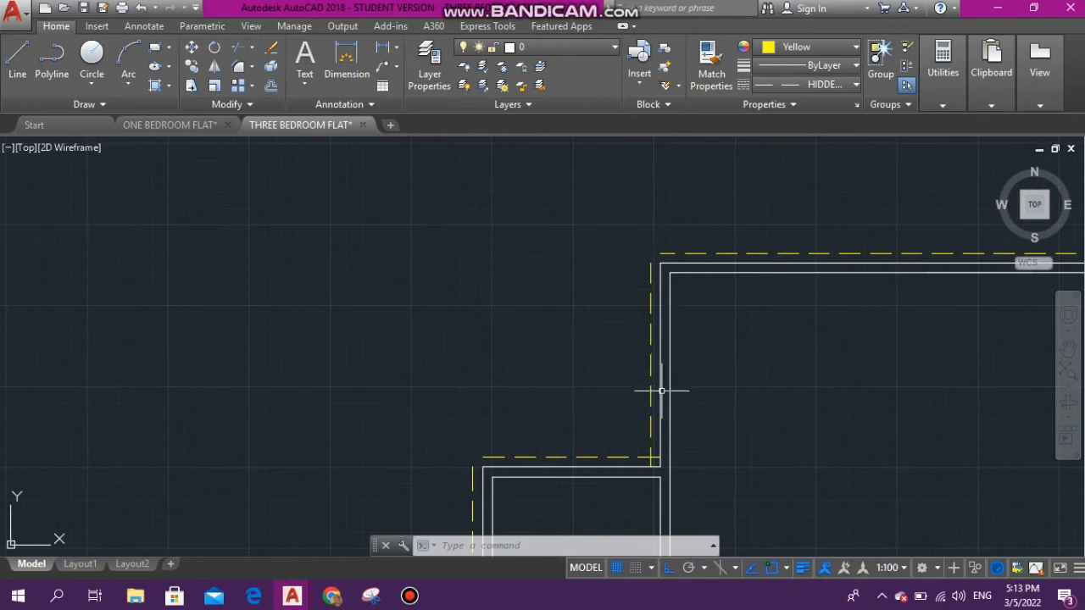
{"action": "scroll", "coordinate": [593, 25], "scroll_direction": "down", "scroll_amount": 1}
{"action": "scroll", "coordinate": [666, 233], "scroll_direction": "down", "scroll_amount": 3}
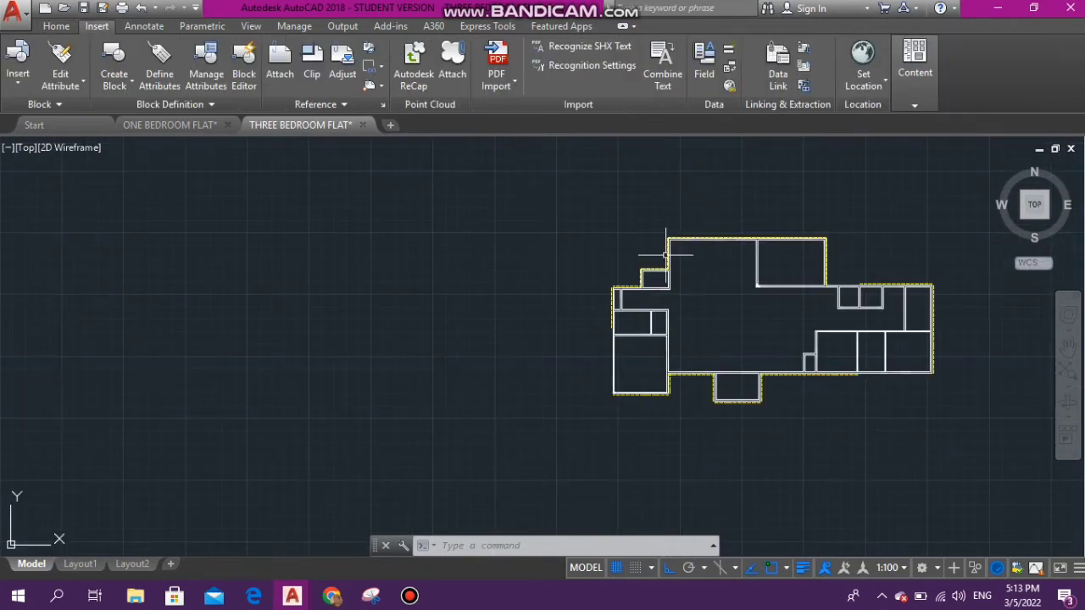
{"action": "scroll", "coordinate": [667, 263], "scroll_direction": "up", "scroll_amount": 4}
{"action": "scroll", "coordinate": [668, 214], "scroll_direction": "up", "scroll_amount": 4}
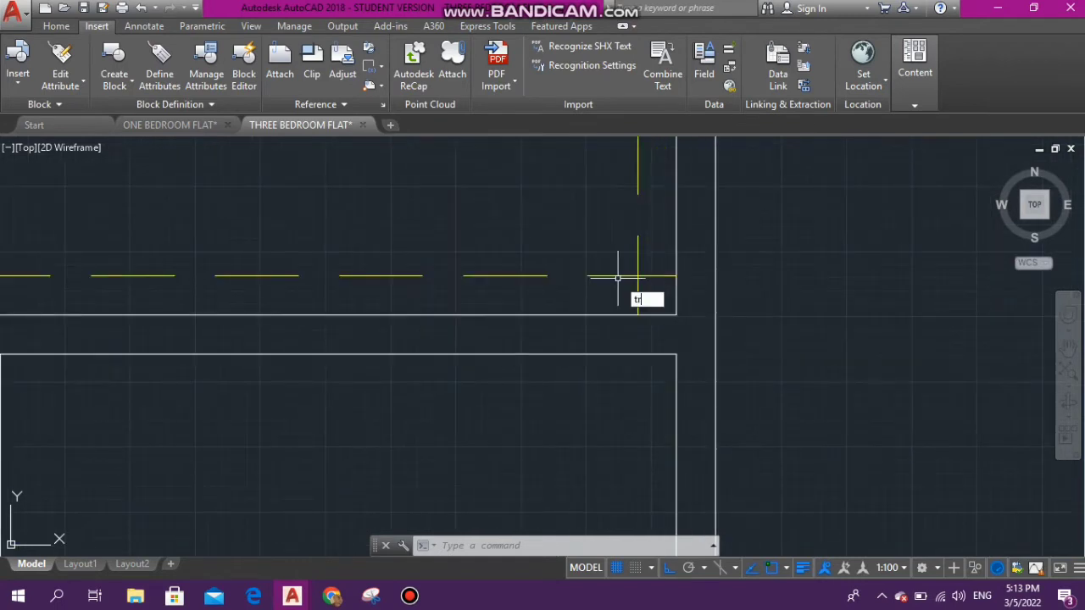
- Start TRIM with all objects as cutting edges and cut the overhanging vertical yellow line
{"action": "type", "text": "im"}
{"action": "key", "text": "Return"}
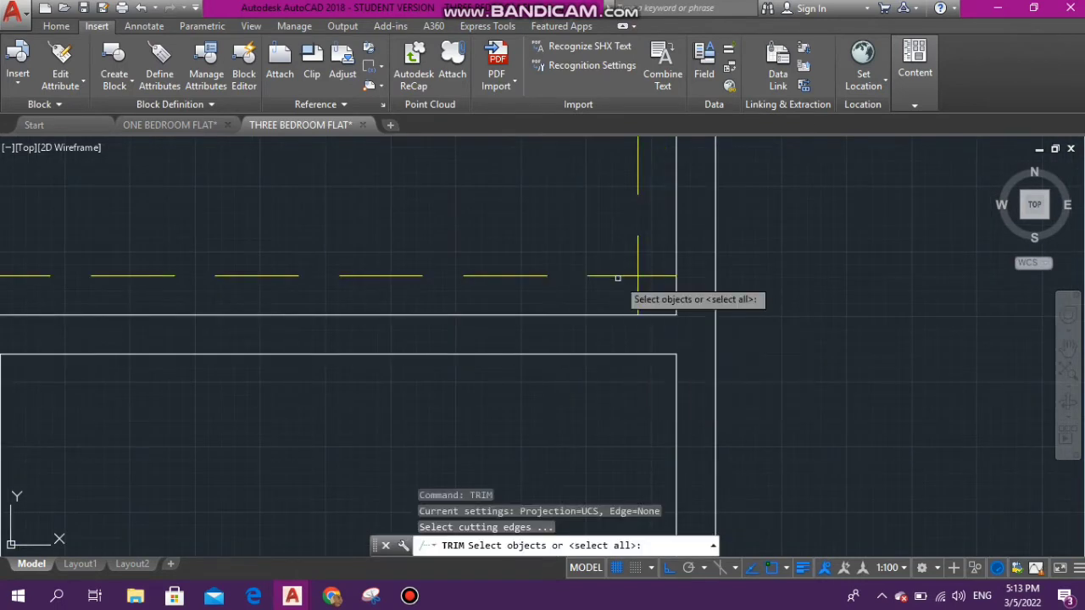
{"action": "key", "text": "Return"}
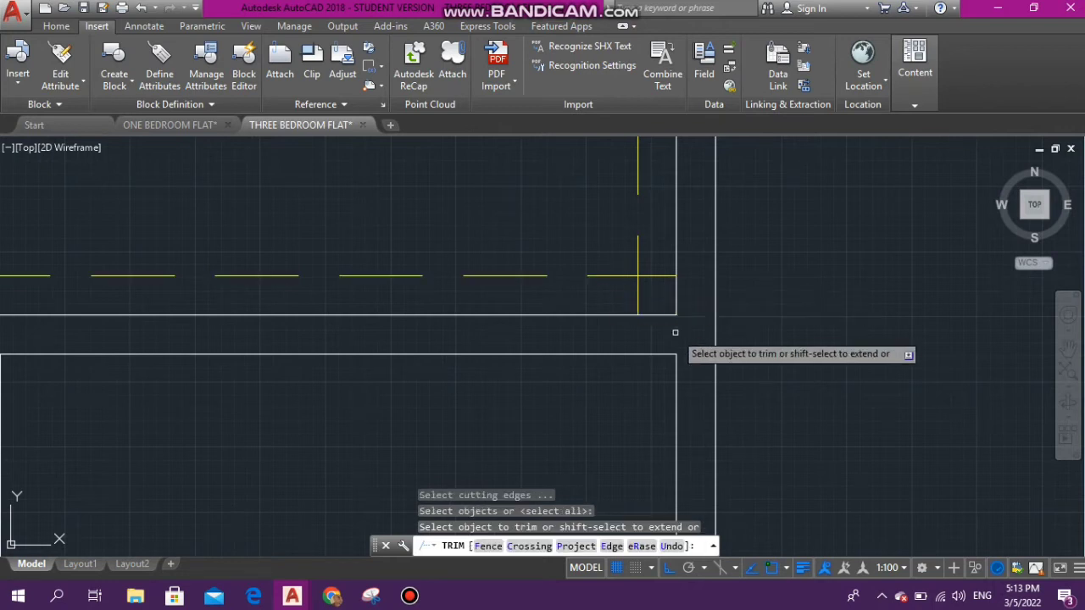
{"action": "scroll", "coordinate": [659, 281], "scroll_direction": "up", "scroll_amount": 4}
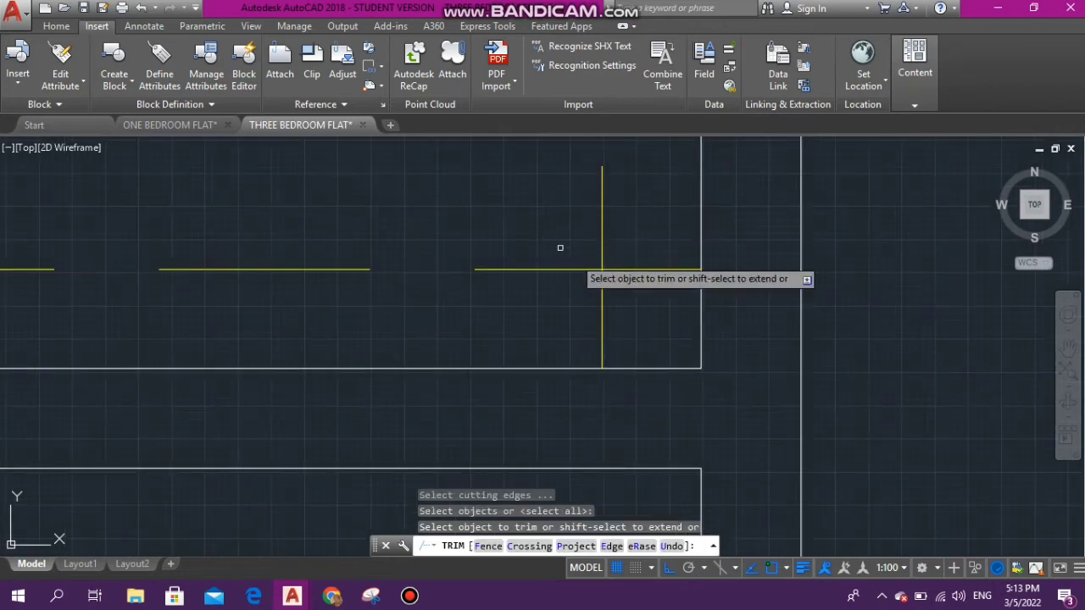
{"action": "left_click", "coordinate": [632, 275]}
{"action": "left_click", "coordinate": [618, 293]}
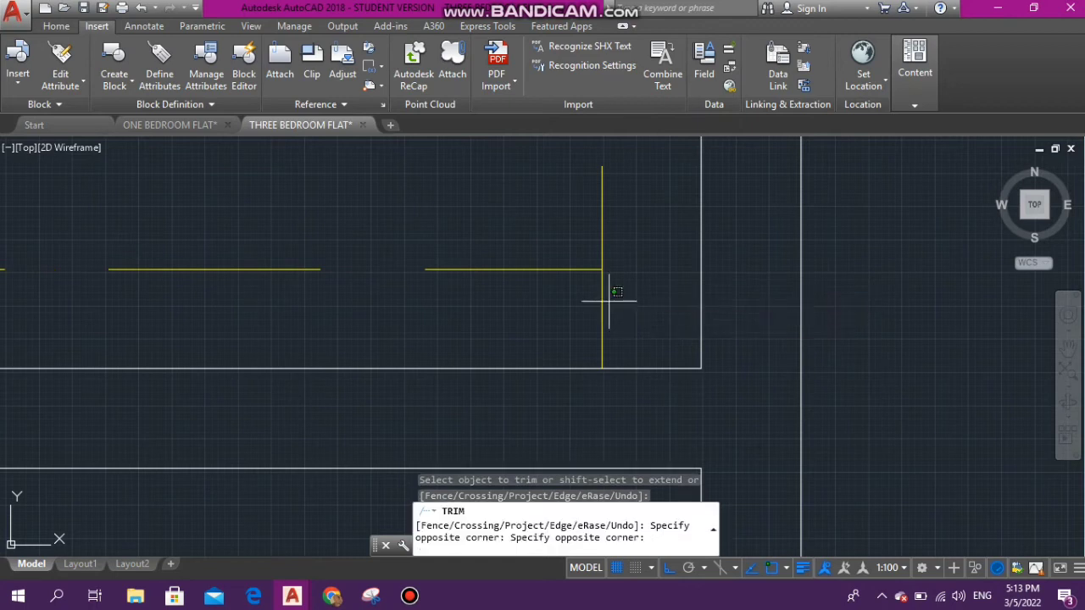
{"action": "scroll", "coordinate": [617, 290], "scroll_direction": "down", "scroll_amount": 1}
{"action": "left_click", "coordinate": [617, 304]}
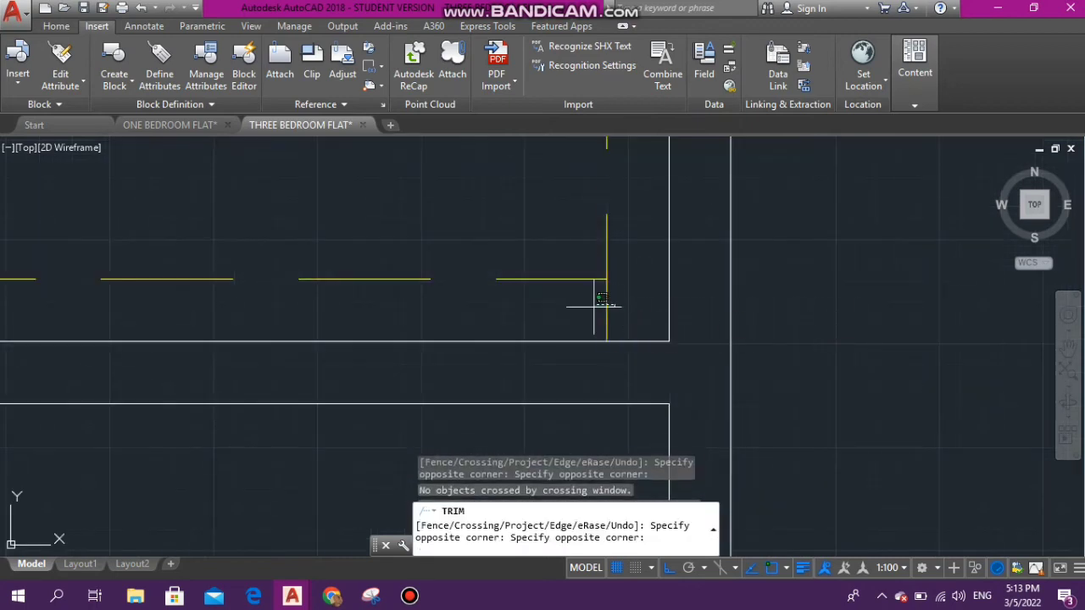
{"action": "left_click", "coordinate": [588, 307]}
{"action": "scroll", "coordinate": [602, 265], "scroll_direction": "down", "scroll_amount": 4}
{"action": "scroll", "coordinate": [602, 265], "scroll_direction": "down", "scroll_amount": 8}
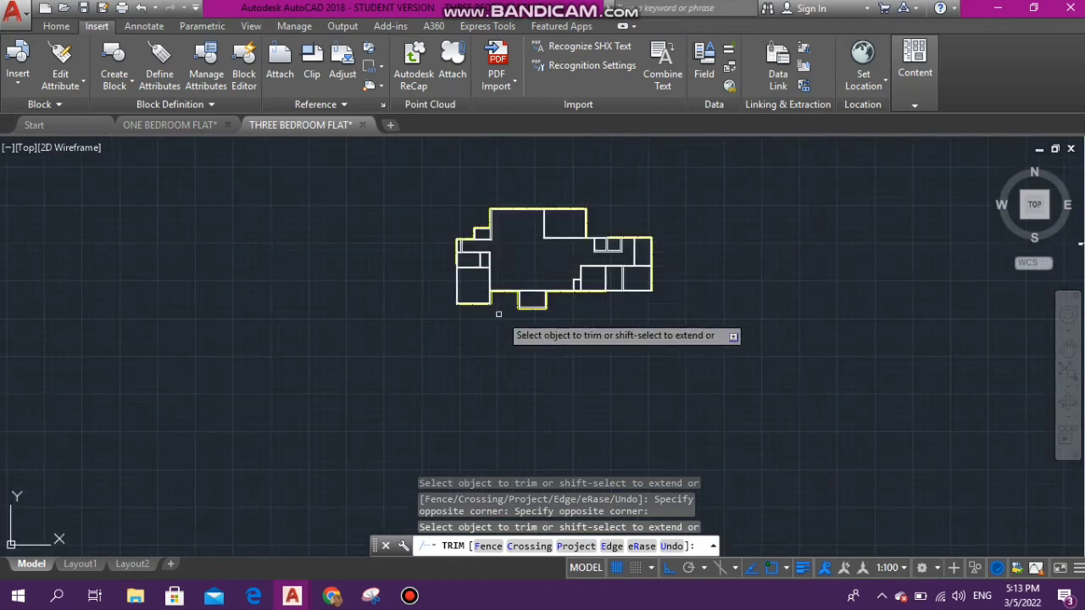
{"action": "scroll", "coordinate": [507, 319], "scroll_direction": "up", "scroll_amount": 12}
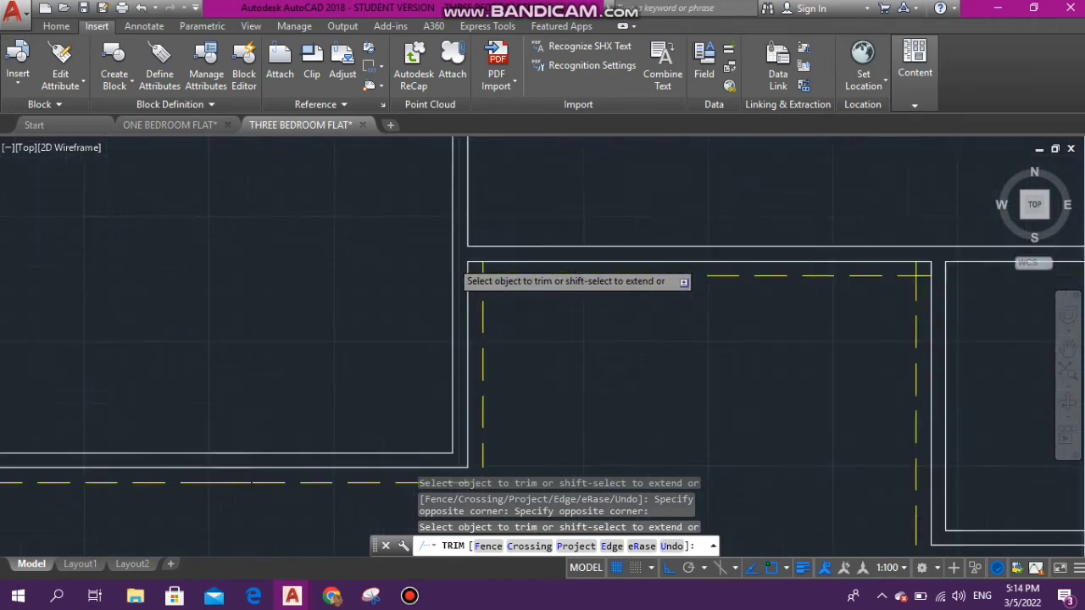
- Trim the overlapping yellow footing ends at the next gap using two crossing windows
{"action": "left_click", "coordinate": [569, 290]}
{"action": "left_click", "coordinate": [564, 319]}
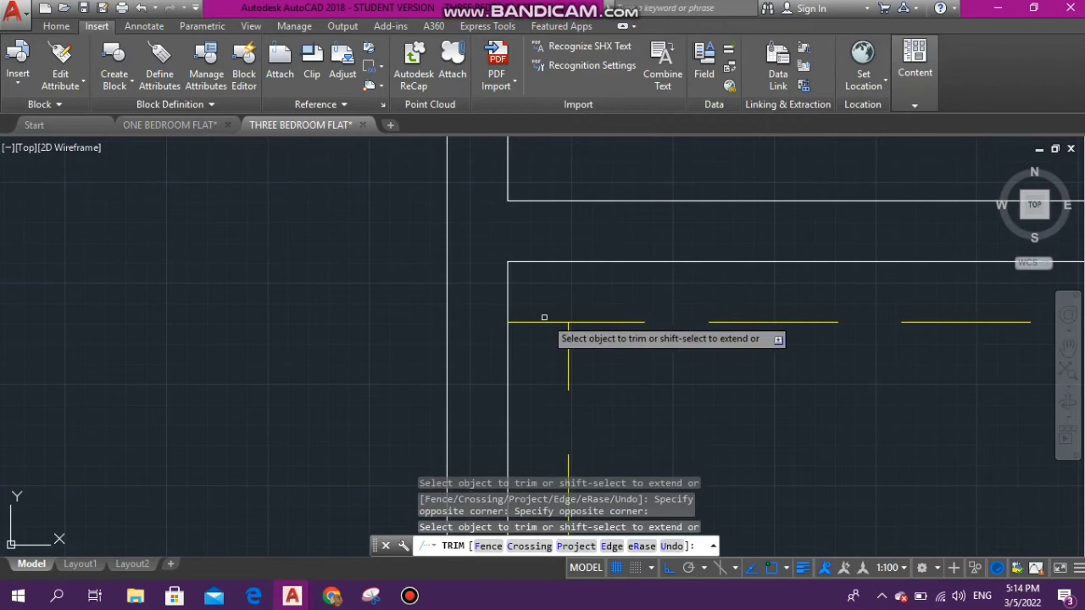
{"action": "left_click", "coordinate": [553, 311]}
{"action": "left_click", "coordinate": [543, 273]}
{"action": "scroll", "coordinate": [568, 246], "scroll_direction": "down", "scroll_amount": 5}
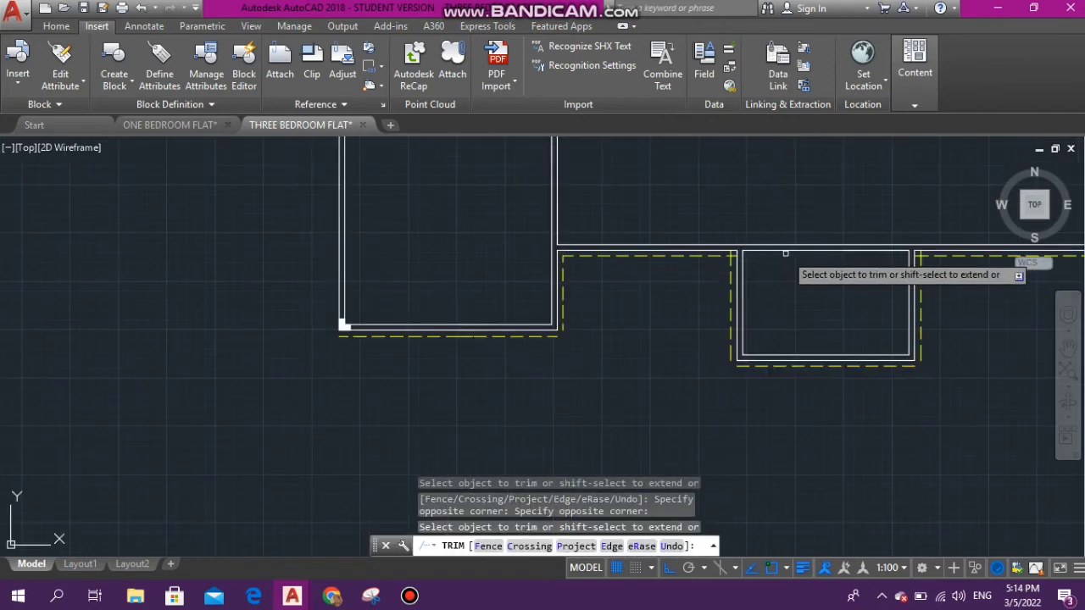
{"action": "scroll", "coordinate": [736, 245], "scroll_direction": "up", "scroll_amount": 8}
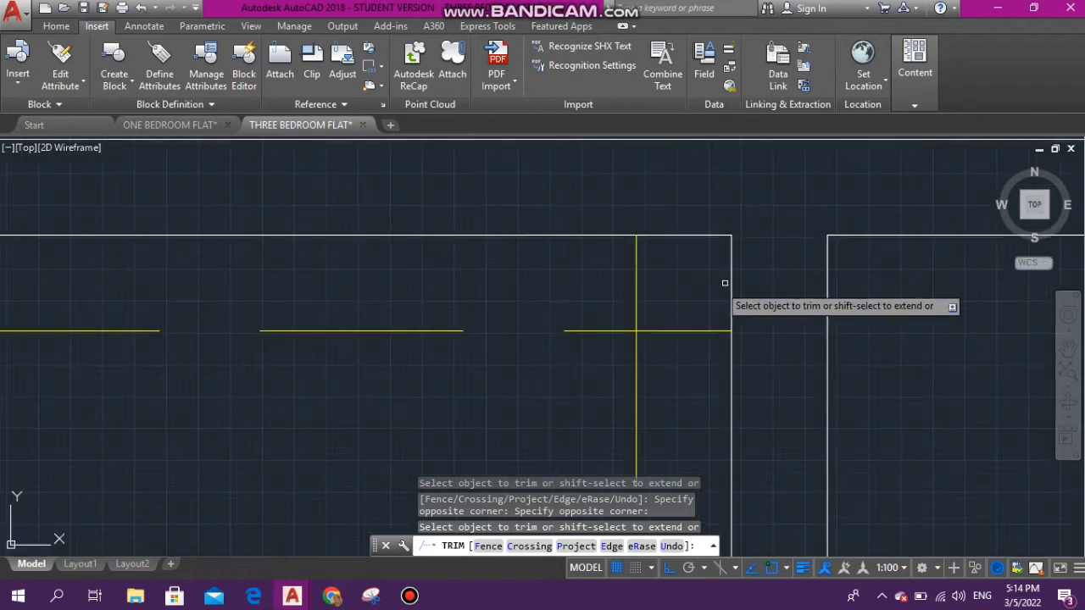
- Cut off the yellow lines overshooting past the corners and clean up that junction
{"action": "left_click", "coordinate": [667, 280]}
{"action": "left_click", "coordinate": [571, 264]}
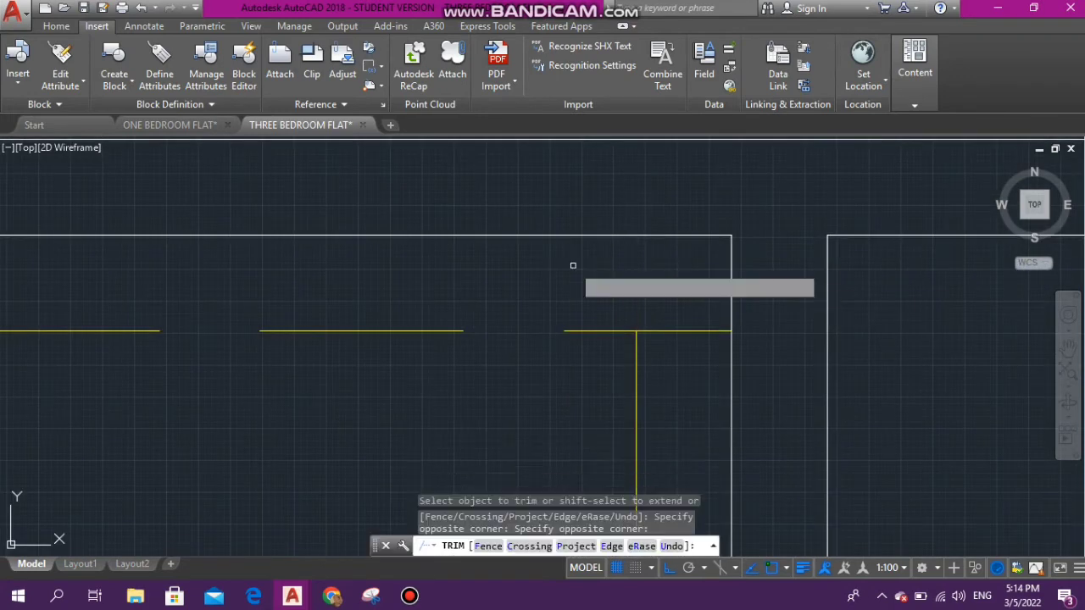
{"action": "left_click", "coordinate": [676, 346]}
{"action": "left_click", "coordinate": [670, 251]}
{"action": "scroll", "coordinate": [665, 259], "scroll_direction": "down", "scroll_amount": 5}
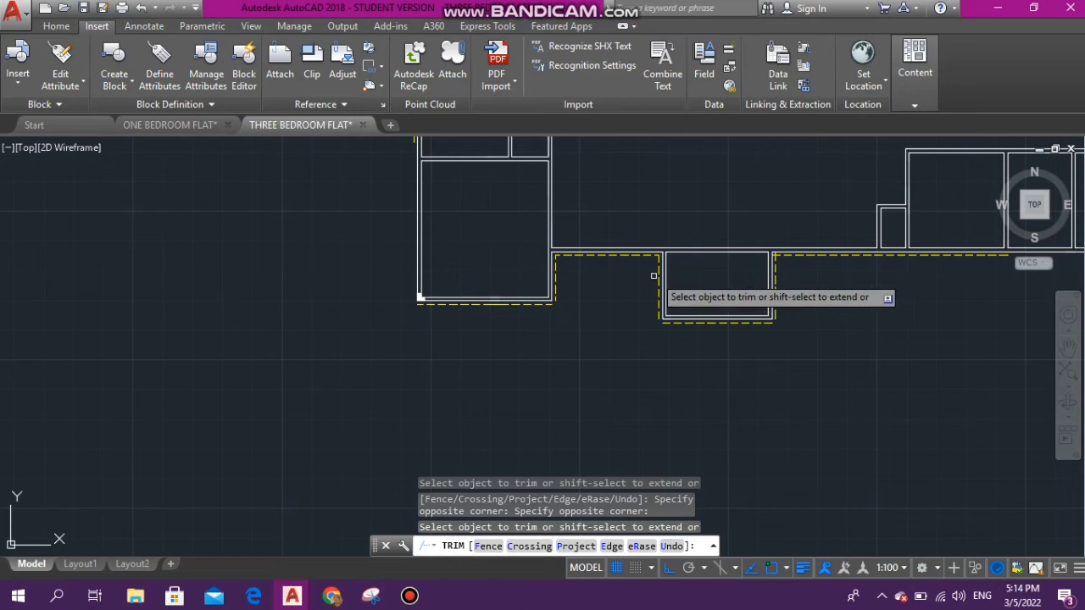
{"action": "scroll", "coordinate": [816, 235], "scroll_direction": "up", "scroll_amount": 7}
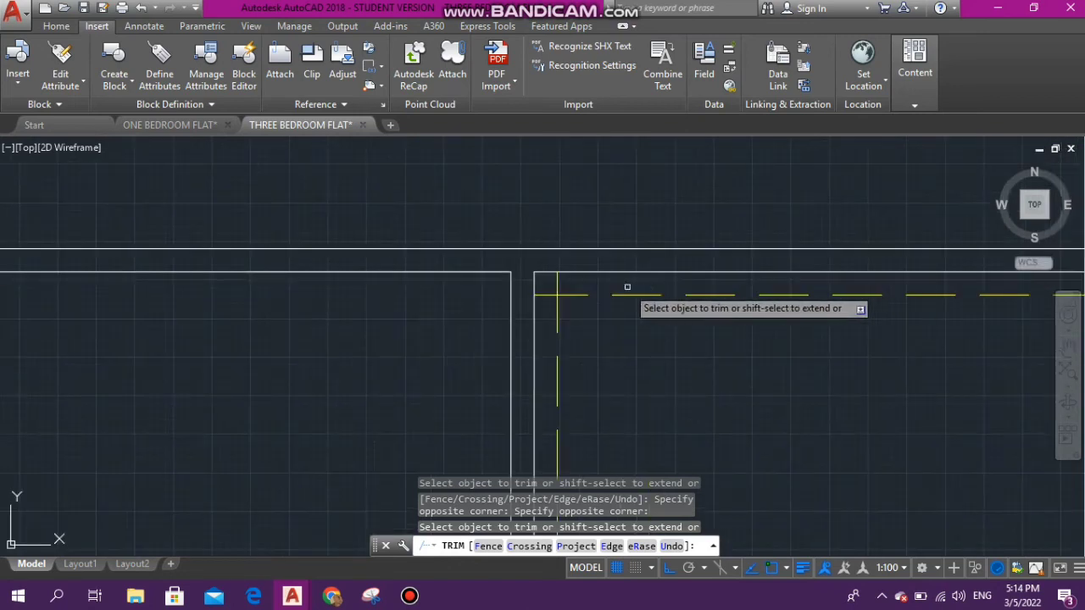
{"action": "scroll", "coordinate": [560, 291], "scroll_direction": "up", "scroll_amount": 4}
{"action": "left_click", "coordinate": [535, 294], "text": "shift"}
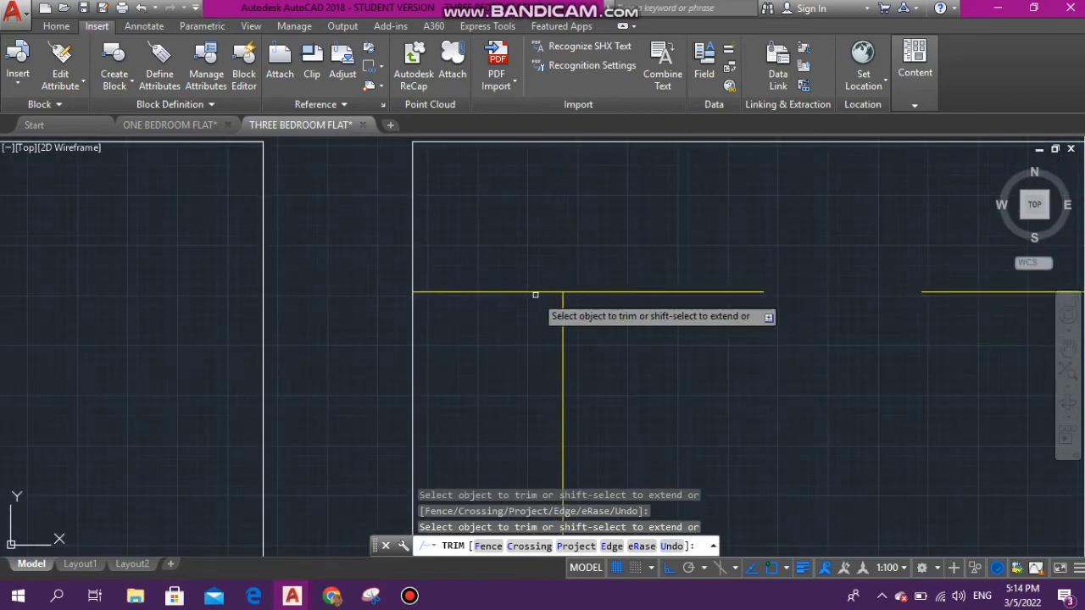
- Remove the yellow overshoot and tail at the final right-side corner
{"action": "scroll", "coordinate": [514, 263], "scroll_direction": "down", "scroll_amount": 3}
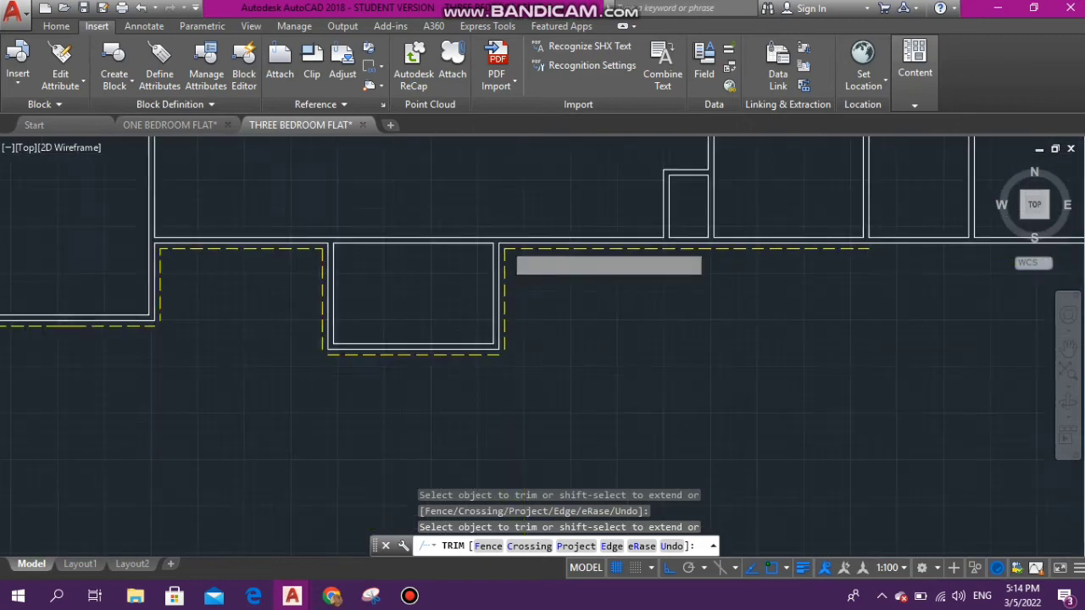
{"action": "scroll", "coordinate": [507, 244], "scroll_direction": "down", "scroll_amount": 6}
{"action": "scroll", "coordinate": [688, 232], "scroll_direction": "up", "scroll_amount": 2}
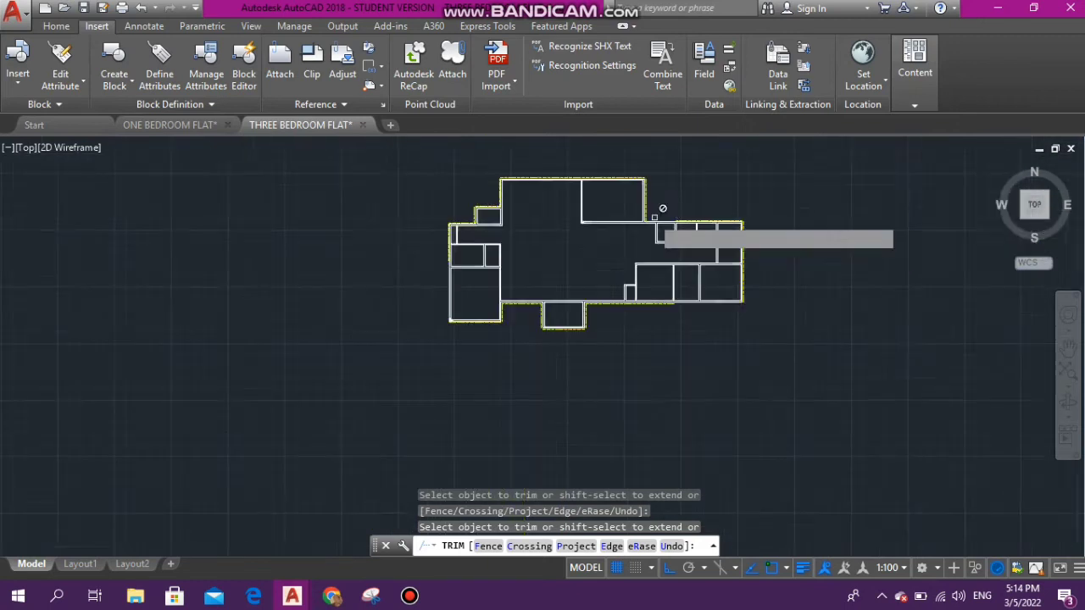
{"action": "scroll", "coordinate": [654, 217], "scroll_direction": "up", "scroll_amount": 3}
{"action": "scroll", "coordinate": [640, 229], "scroll_direction": "down", "scroll_amount": 5}
{"action": "scroll", "coordinate": [553, 195], "scroll_direction": "up", "scroll_amount": 4}
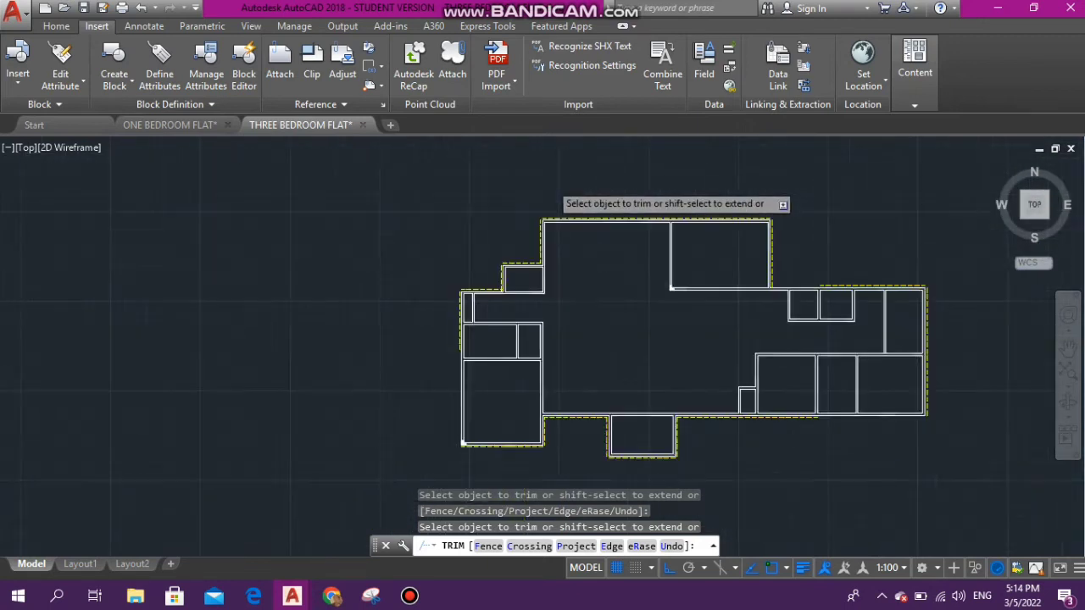
{"action": "scroll", "coordinate": [552, 186], "scroll_direction": "up", "scroll_amount": 2}
{"action": "scroll", "coordinate": [551, 195], "scroll_direction": "down", "scroll_amount": 5}
{"action": "scroll", "coordinate": [543, 221], "scroll_direction": "up", "scroll_amount": 6}
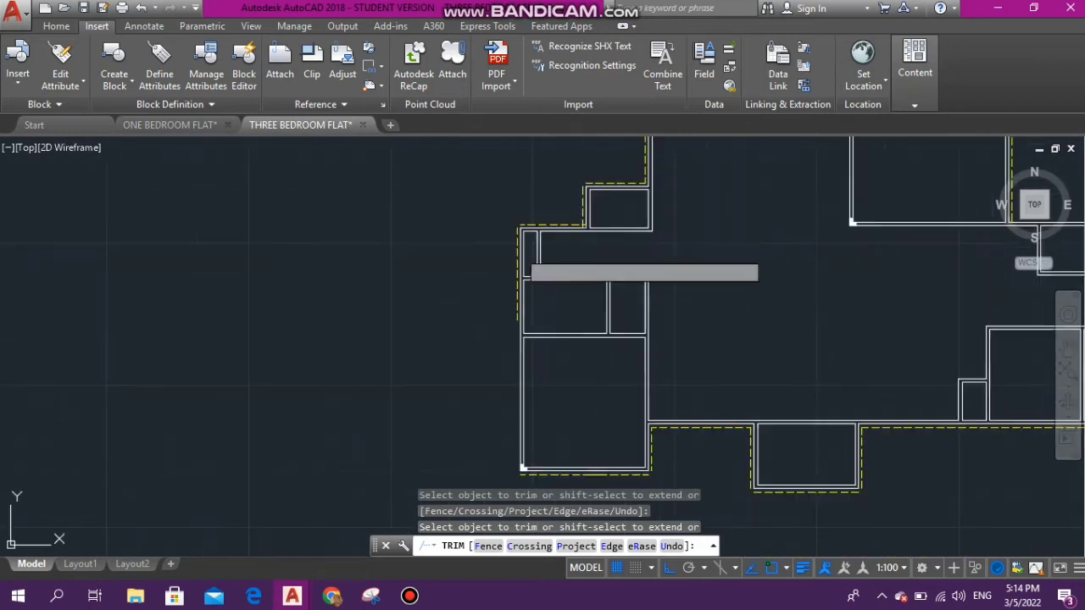
{"action": "scroll", "coordinate": [526, 275], "scroll_direction": "up", "scroll_amount": 1}
{"action": "scroll", "coordinate": [539, 231], "scroll_direction": "down", "scroll_amount": 1}
{"action": "scroll", "coordinate": [557, 223], "scroll_direction": "up", "scroll_amount": 6}
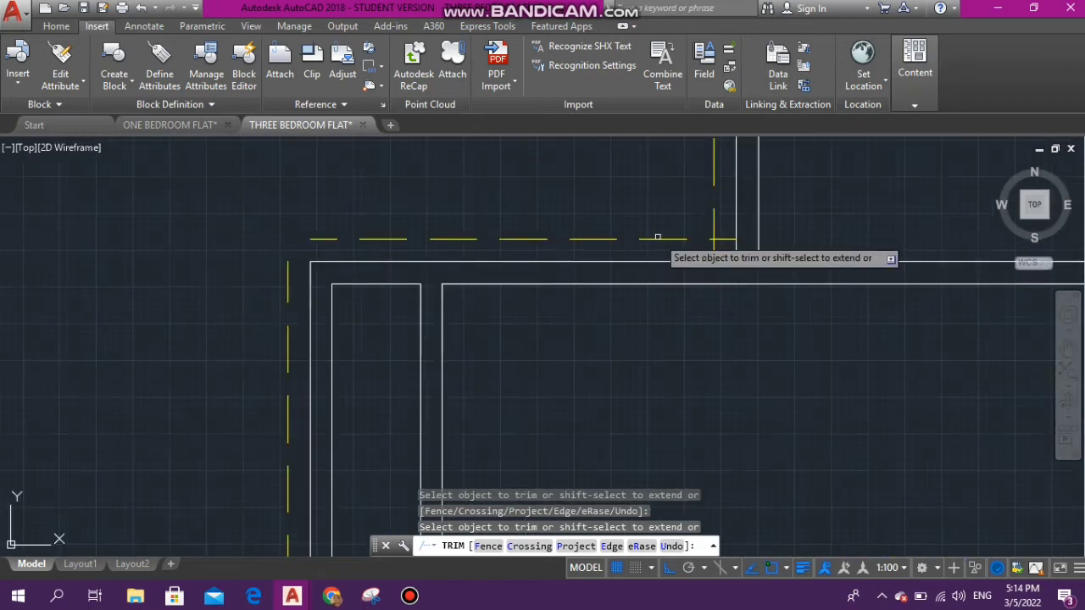
{"action": "scroll", "coordinate": [711, 237], "scroll_direction": "up", "scroll_amount": 2}
{"action": "left_click", "coordinate": [724, 243]}
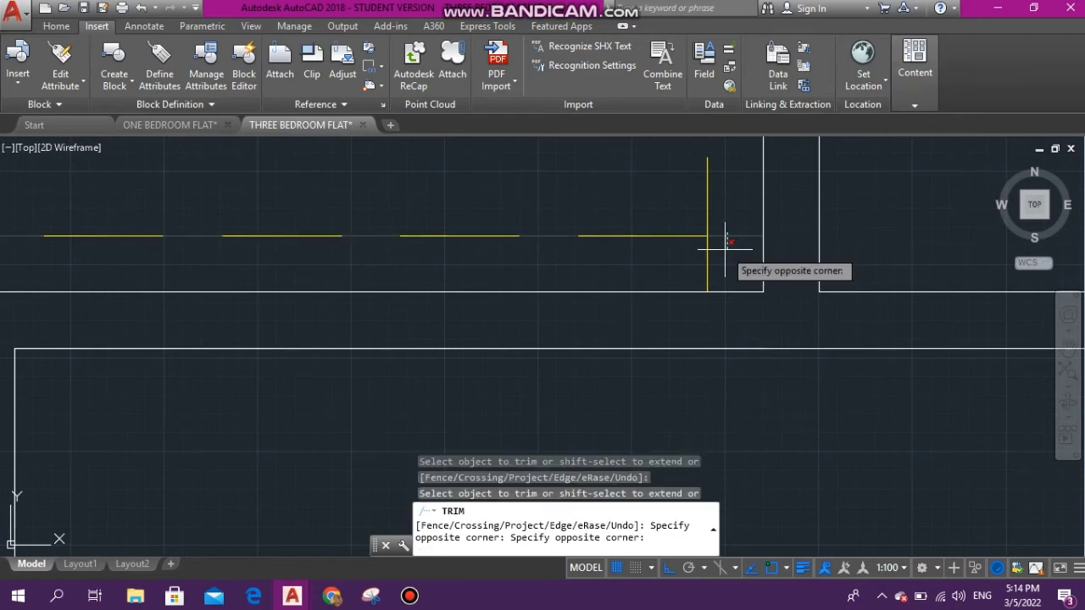
{"action": "left_click", "coordinate": [725, 249]}
{"action": "left_click", "coordinate": [709, 270]}
{"action": "left_click", "coordinate": [720, 262]}
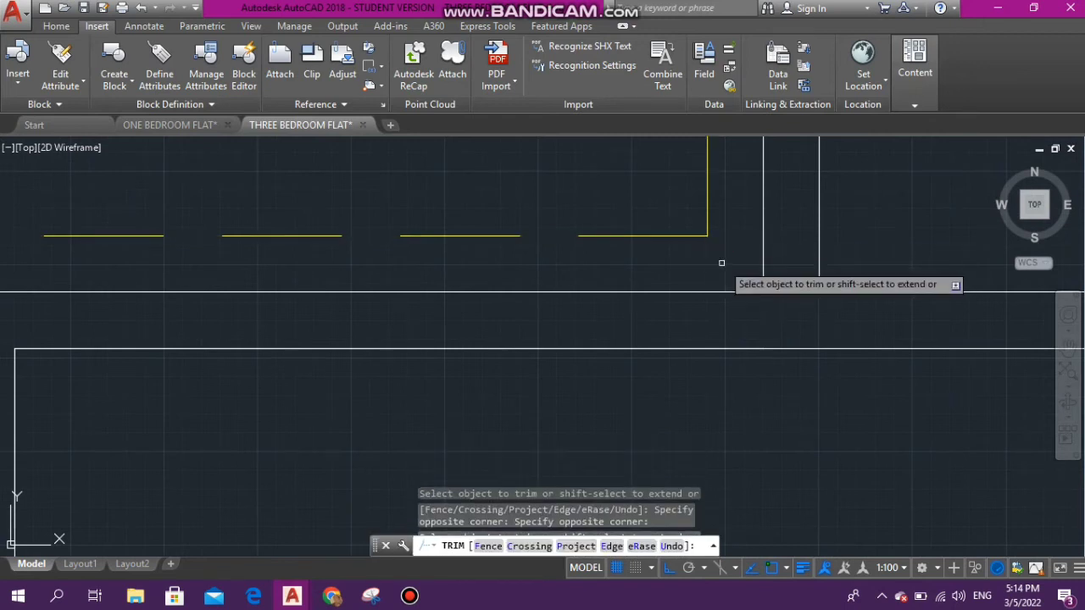
{"action": "scroll", "coordinate": [719, 264], "scroll_direction": "down", "scroll_amount": 5}
{"action": "scroll", "coordinate": [679, 239], "scroll_direction": "down", "scroll_amount": 4}
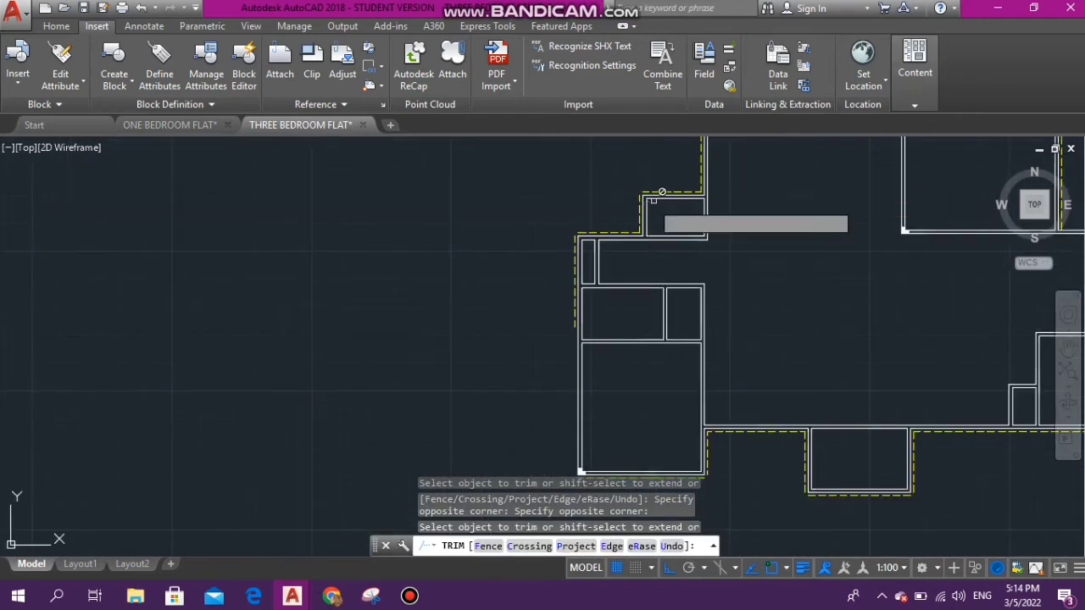
{"action": "scroll", "coordinate": [632, 230], "scroll_direction": "down", "scroll_amount": 4}
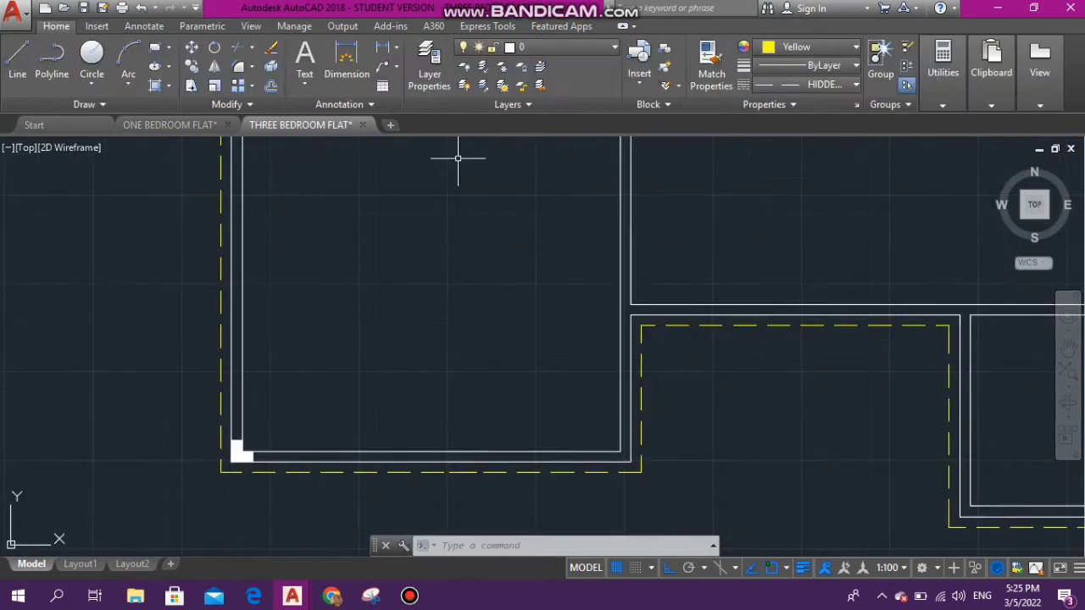
{"action": "scroll", "coordinate": [381, 219], "scroll_direction": "down", "scroll_amount": 2}
{"action": "scroll", "coordinate": [418, 188], "scroll_direction": "down", "scroll_amount": 3}
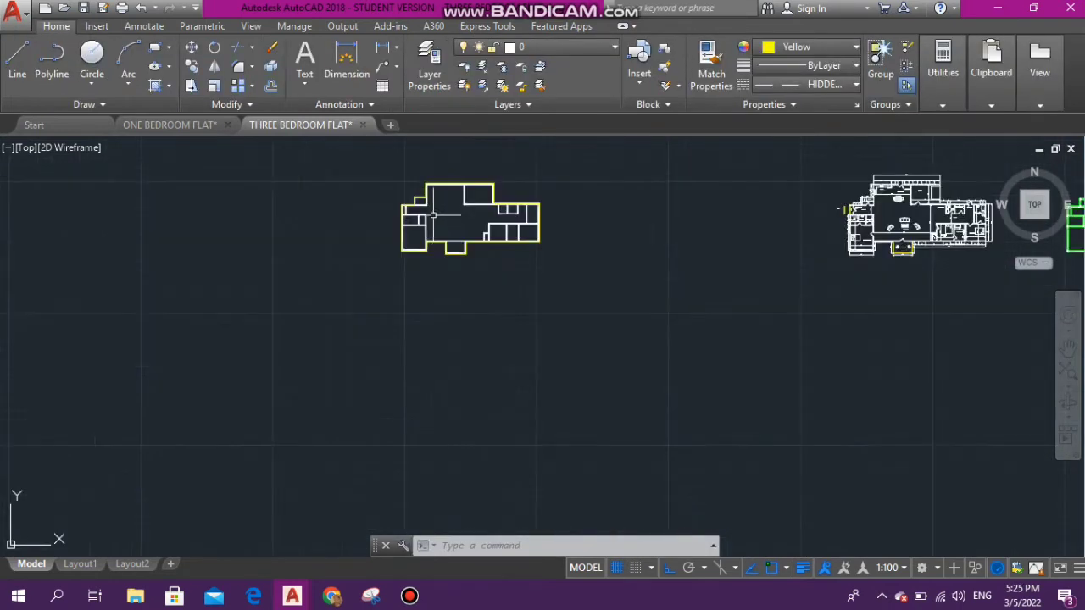
{"action": "scroll", "coordinate": [443, 165], "scroll_direction": "up", "scroll_amount": 4}
{"action": "scroll", "coordinate": [432, 140], "scroll_direction": "down", "scroll_amount": 2}
{"action": "scroll", "coordinate": [434, 153], "scroll_direction": "up", "scroll_amount": 4}
{"action": "scroll", "coordinate": [375, 201], "scroll_direction": "up", "scroll_amount": 4}
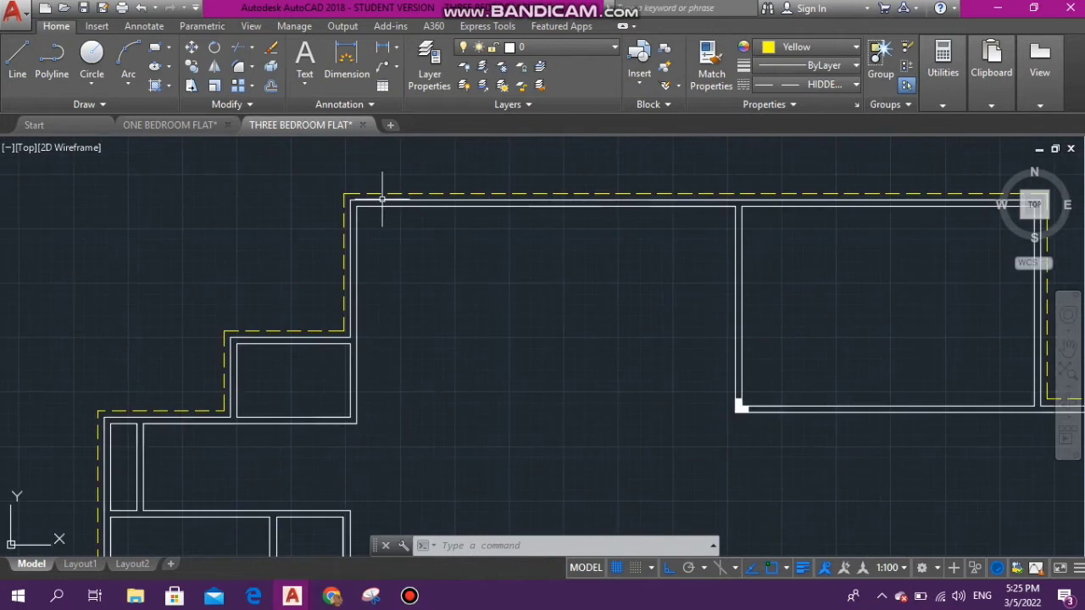
{"action": "scroll", "coordinate": [374, 175], "scroll_direction": "down", "scroll_amount": 5}
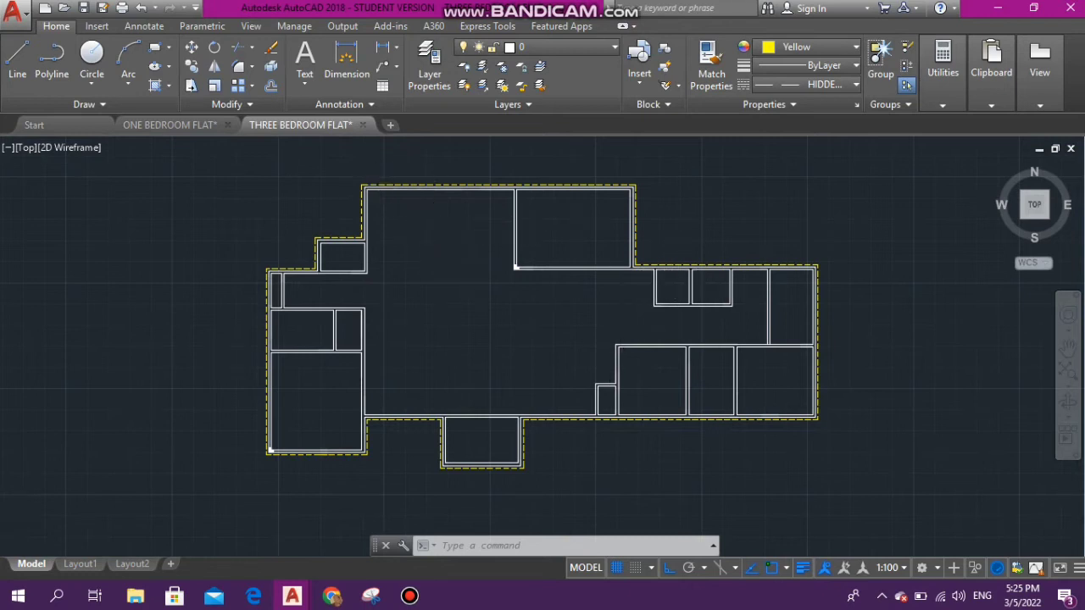
{"action": "scroll", "coordinate": [649, 276], "scroll_direction": "up", "scroll_amount": 5}
{"action": "scroll", "coordinate": [650, 288], "scroll_direction": "down", "scroll_amount": 7}
{"action": "scroll", "coordinate": [616, 368], "scroll_direction": "up", "scroll_amount": 4}
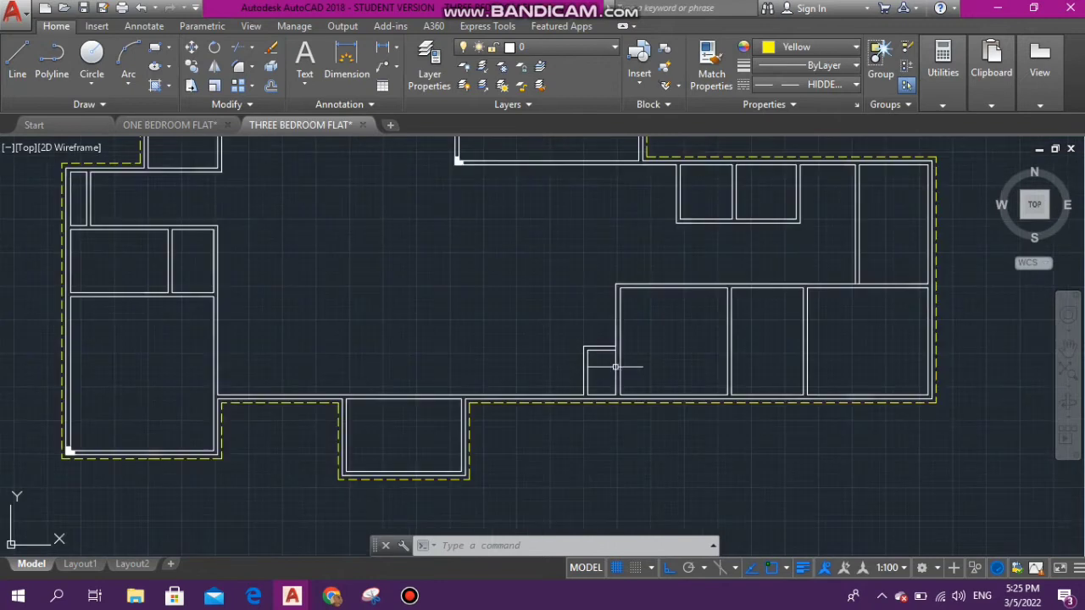
{"action": "scroll", "coordinate": [563, 403], "scroll_direction": "up", "scroll_amount": 4}
{"action": "scroll", "coordinate": [677, 297], "scroll_direction": "up", "scroll_amount": 2}
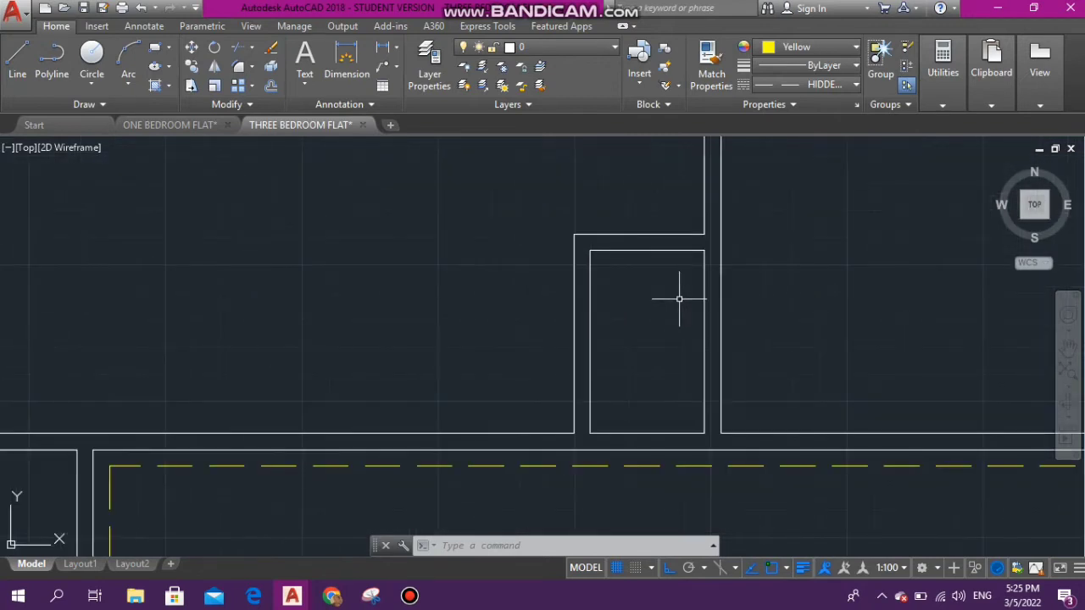
{"action": "left_click", "coordinate": [619, 251]}
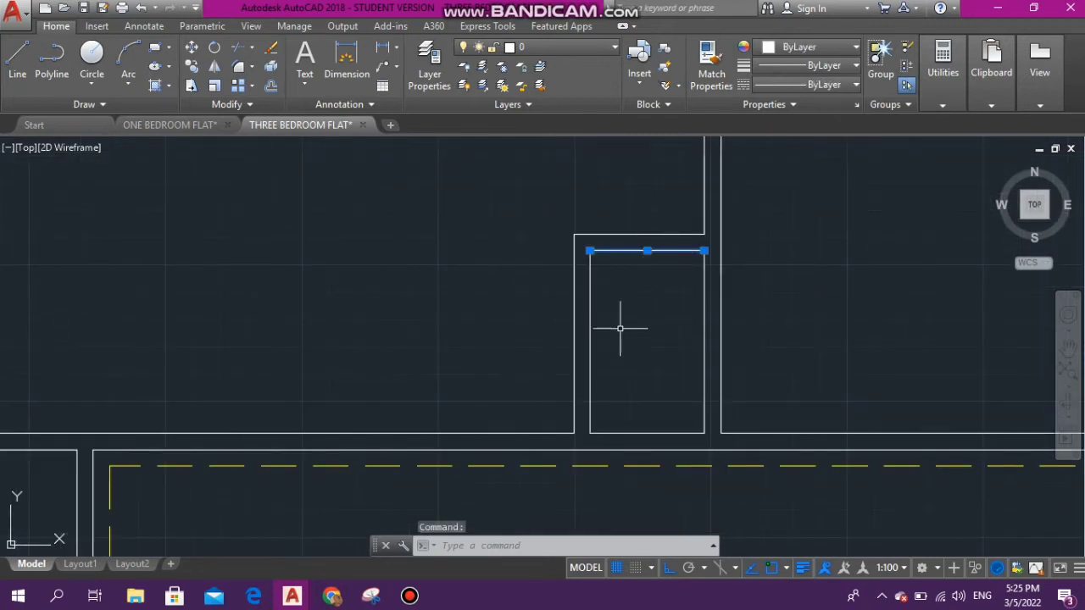
{"action": "left_click", "coordinate": [590, 359]}
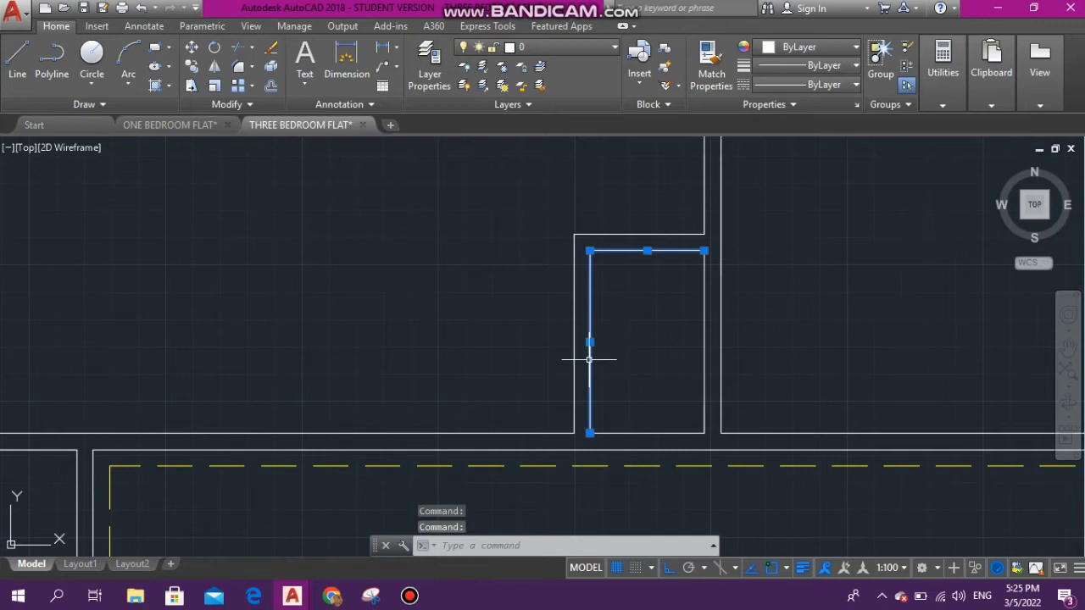
{"action": "left_click", "coordinate": [674, 432]}
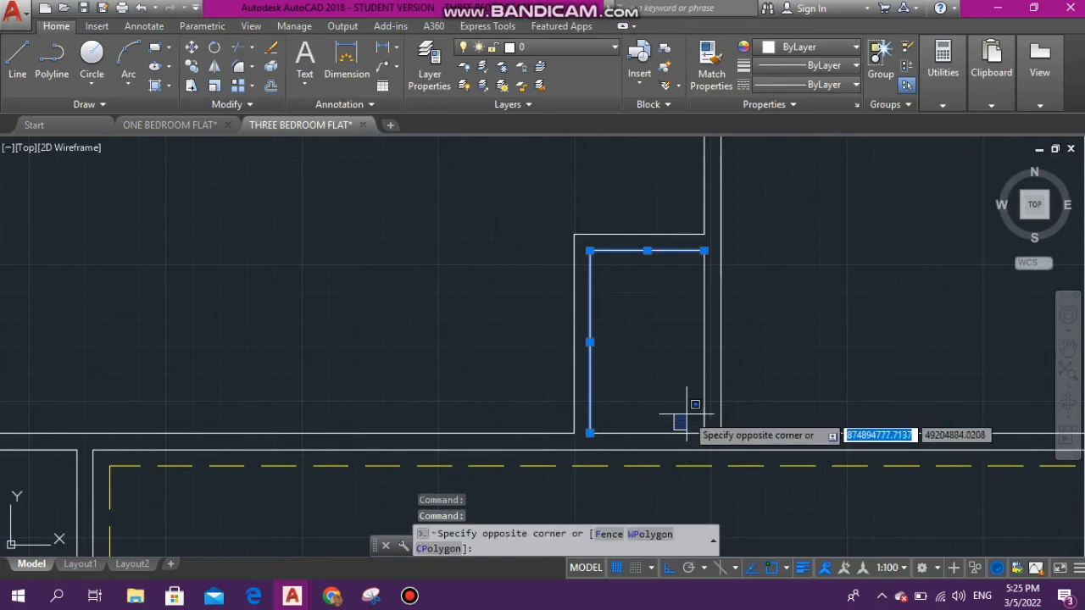
{"action": "left_click", "coordinate": [711, 382]}
{"action": "left_click", "coordinate": [711, 383]}
{"action": "left_click", "coordinate": [691, 423]}
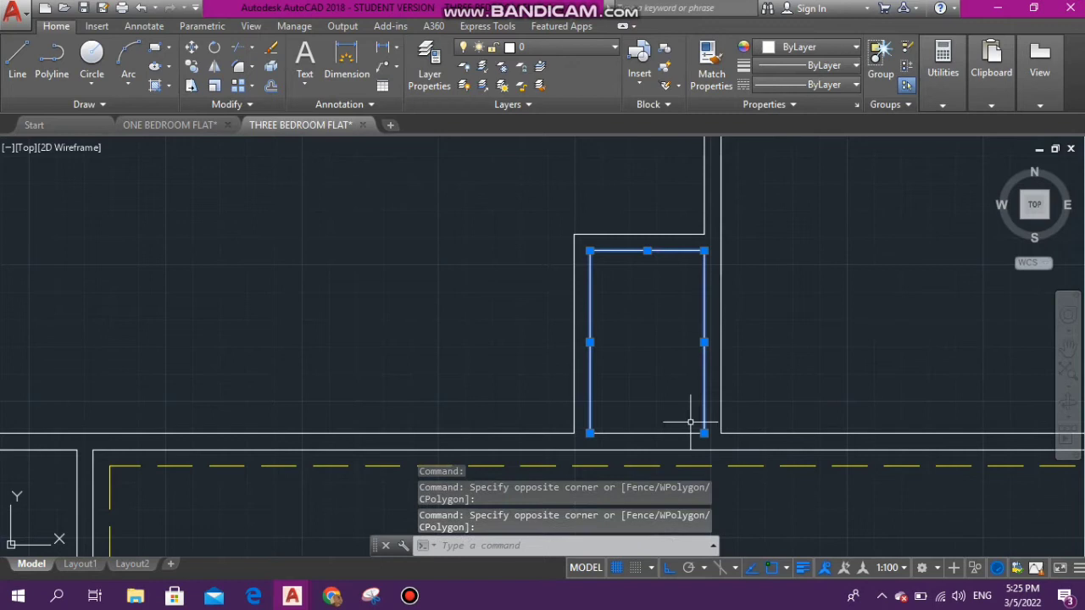
{"action": "left_click", "coordinate": [679, 434]}
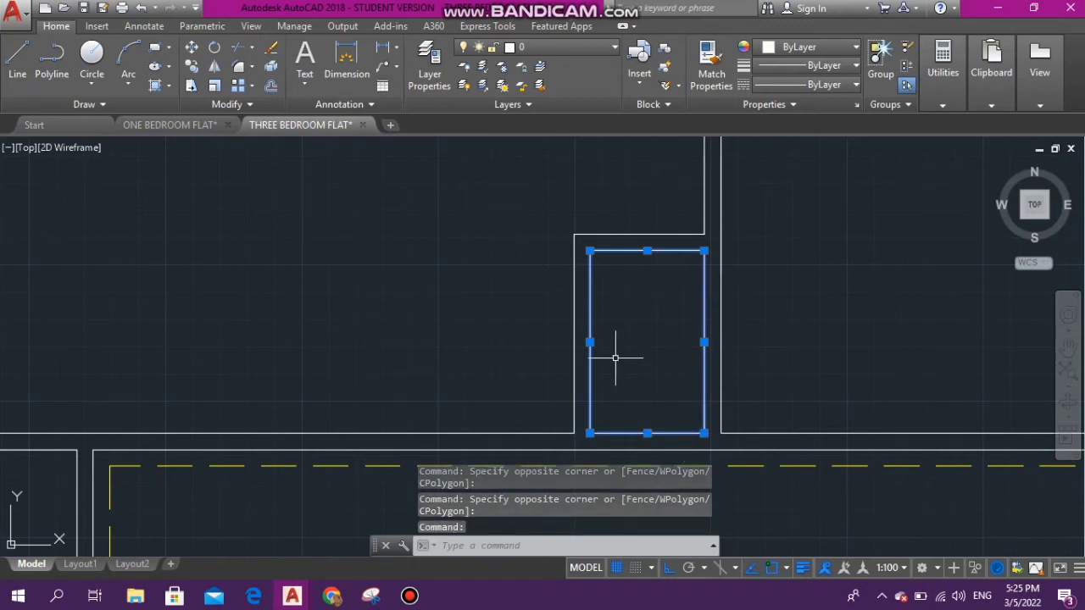
{"action": "key", "text": "Escape"}
{"action": "key", "text": "Escape"}
{"action": "key", "text": "Escape"}
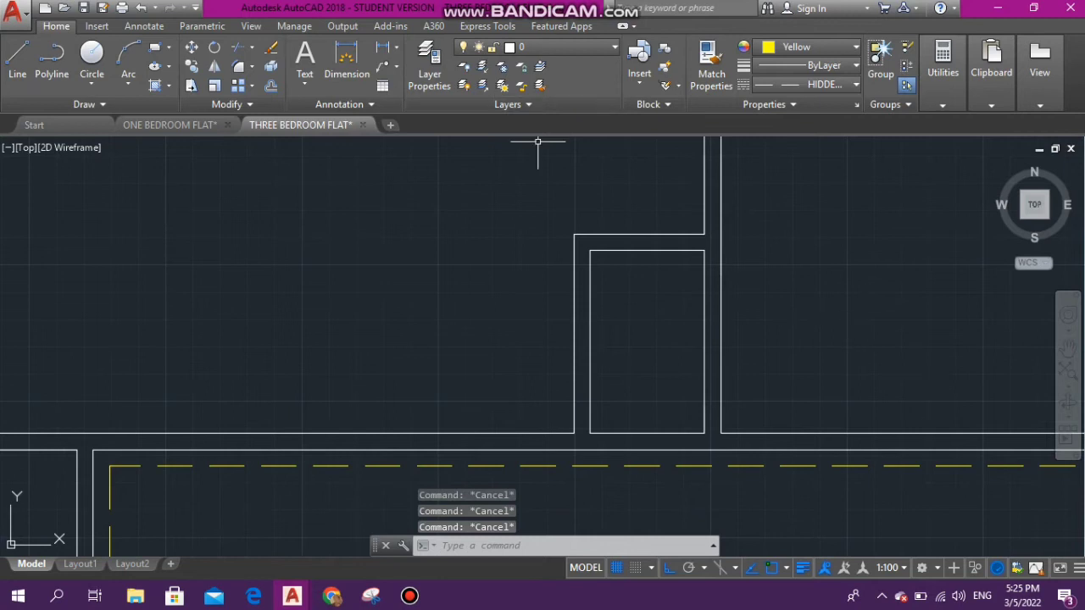
{"action": "left_click", "coordinate": [597, 230]}
{"action": "key", "text": "Escape"}
{"action": "scroll", "coordinate": [424, 307], "scroll_direction": "down", "scroll_amount": 5}
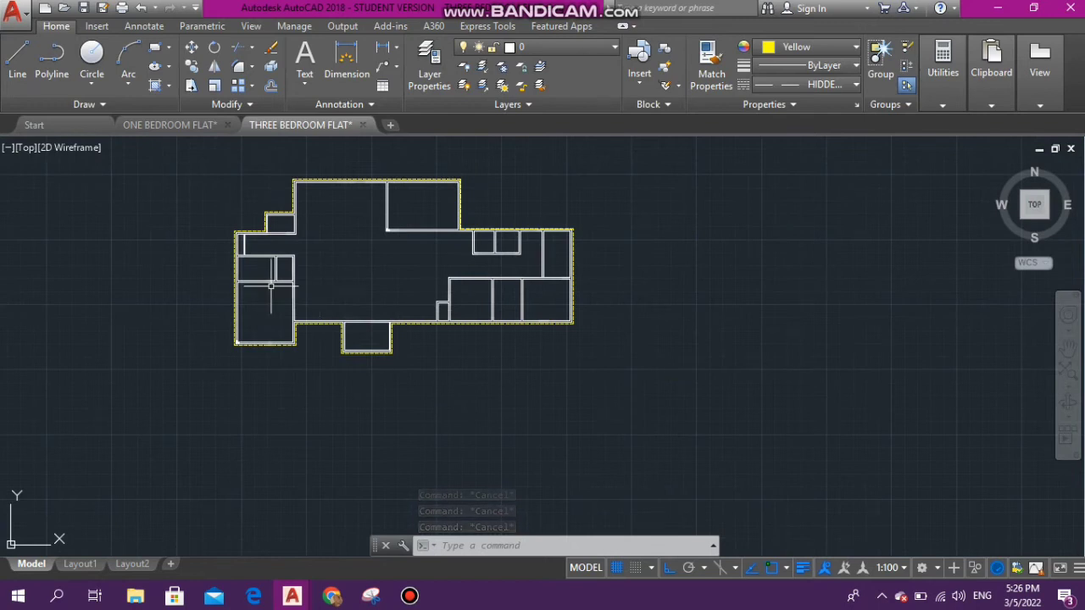
- Run OFFSET at 150 and copy the small rectangle's top edge inward
{"action": "type", "text": "o"}
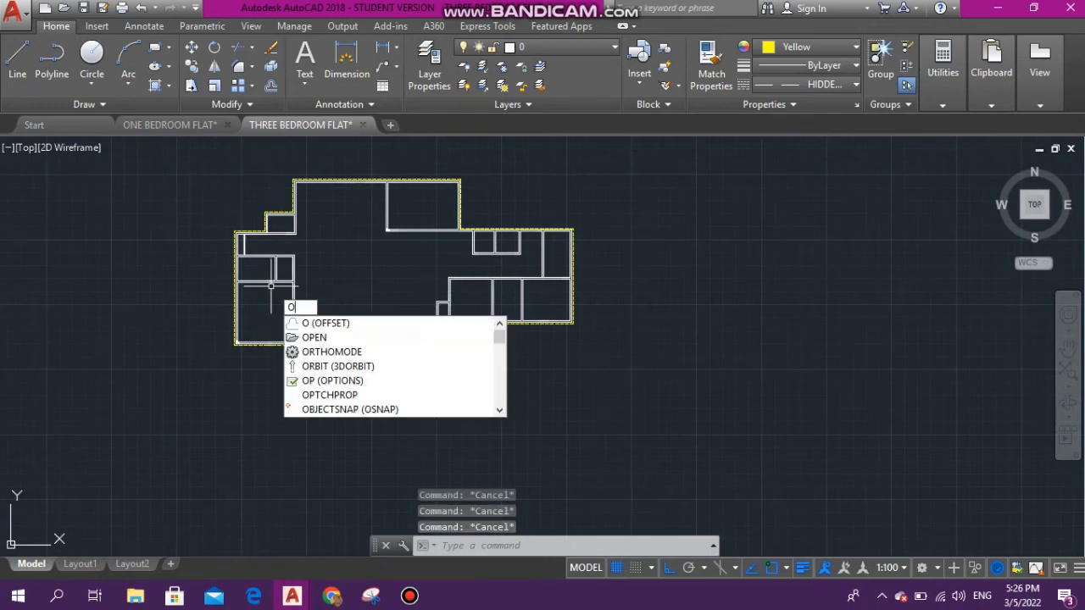
{"action": "key", "text": "Return"}
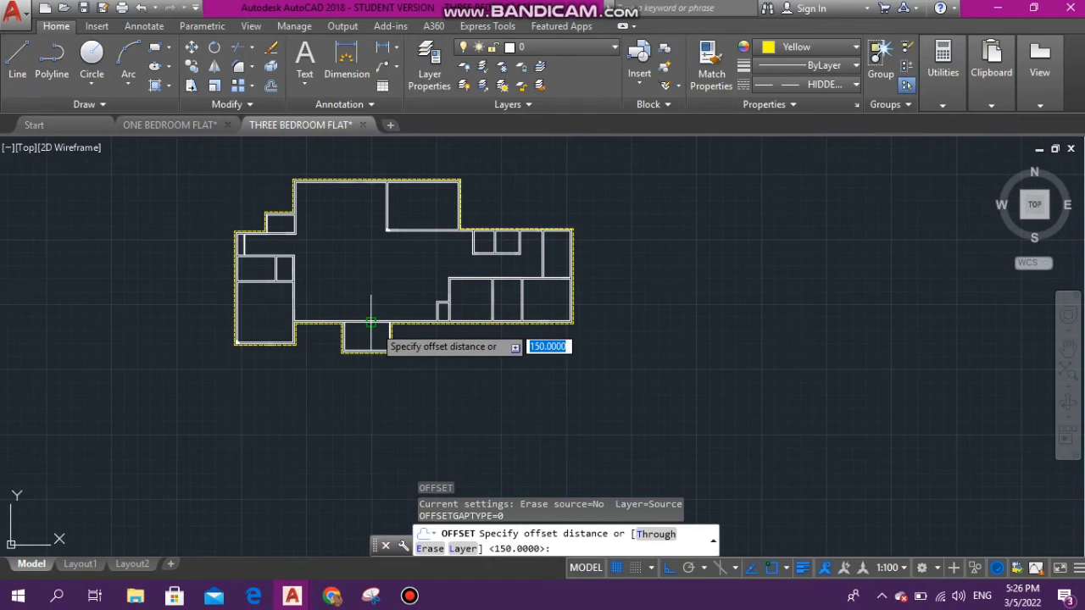
{"action": "key", "text": "Return"}
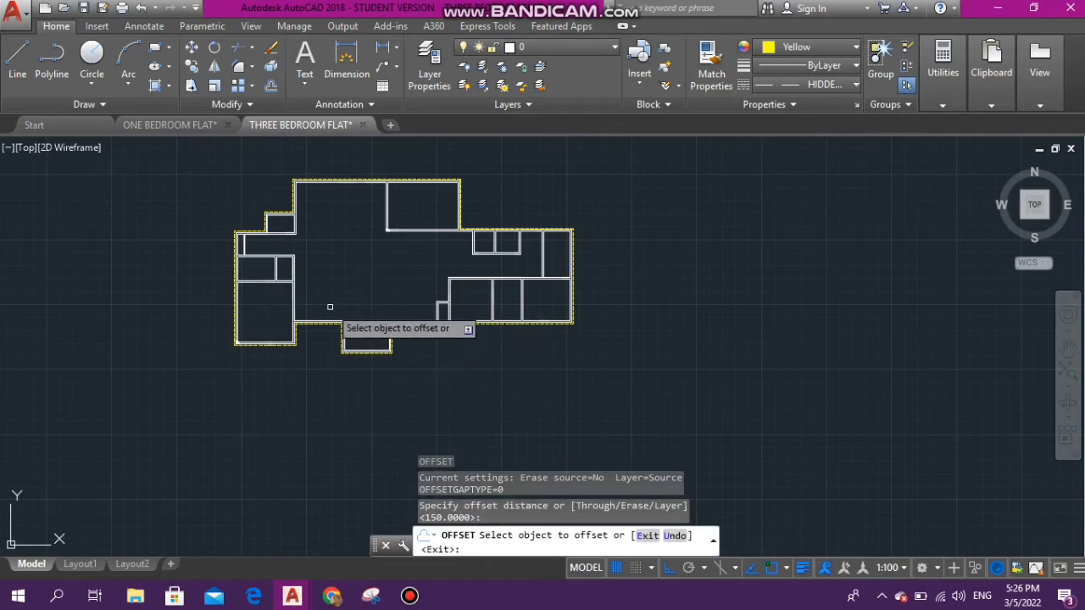
{"action": "scroll", "coordinate": [327, 309], "scroll_direction": "up", "scroll_amount": 4}
{"action": "scroll", "coordinate": [646, 307], "scroll_direction": "up", "scroll_amount": 5}
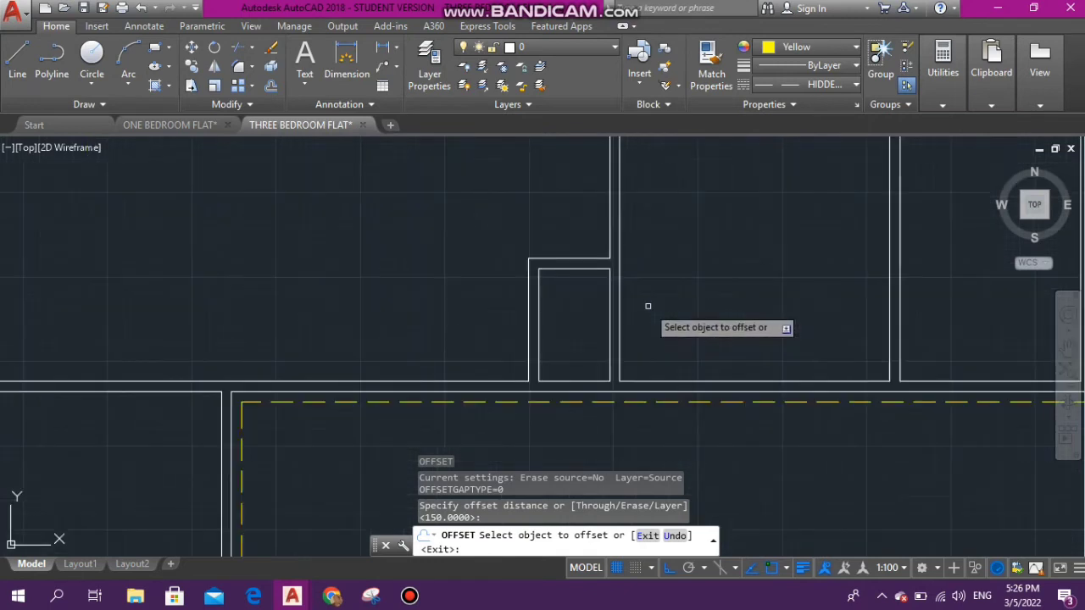
{"action": "scroll", "coordinate": [579, 274], "scroll_direction": "up", "scroll_amount": 2}
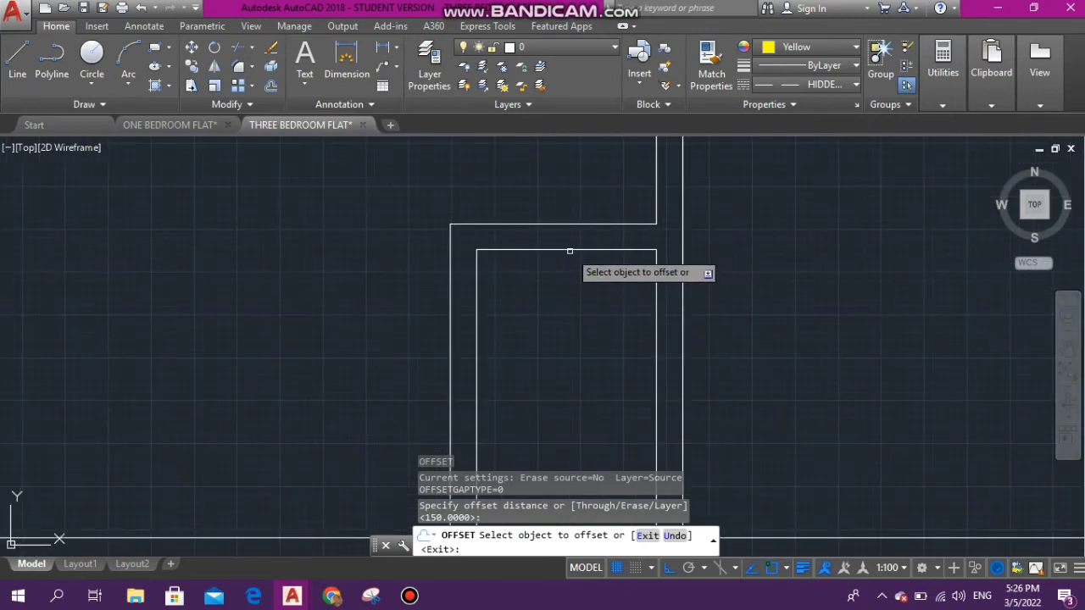
{"action": "left_click", "coordinate": [569, 249]}
{"action": "scroll", "coordinate": [556, 248], "scroll_direction": "down", "scroll_amount": 4}
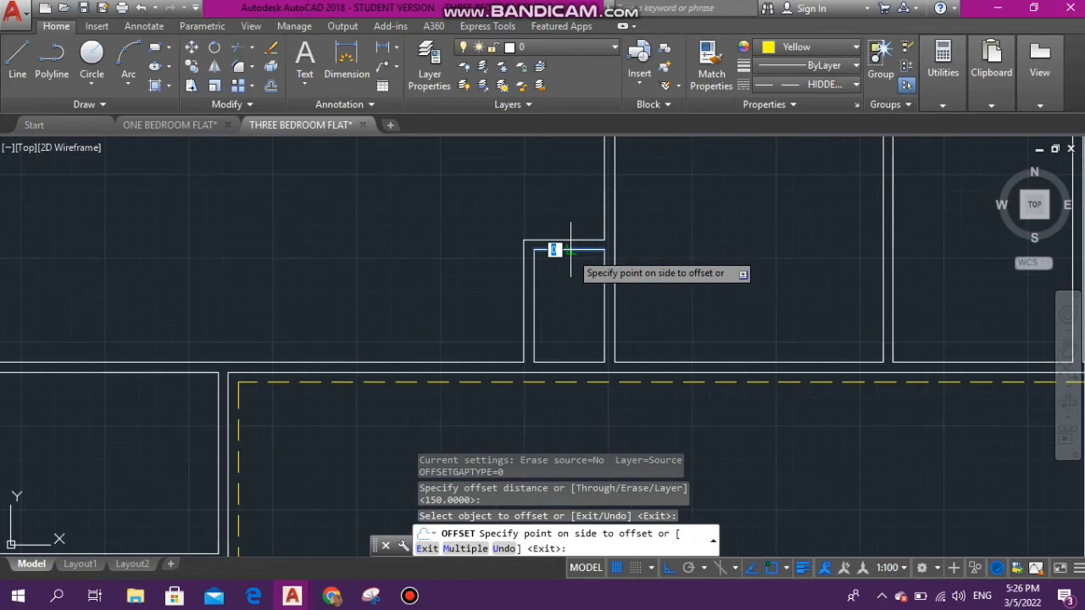
{"action": "left_click", "coordinate": [565, 279]}
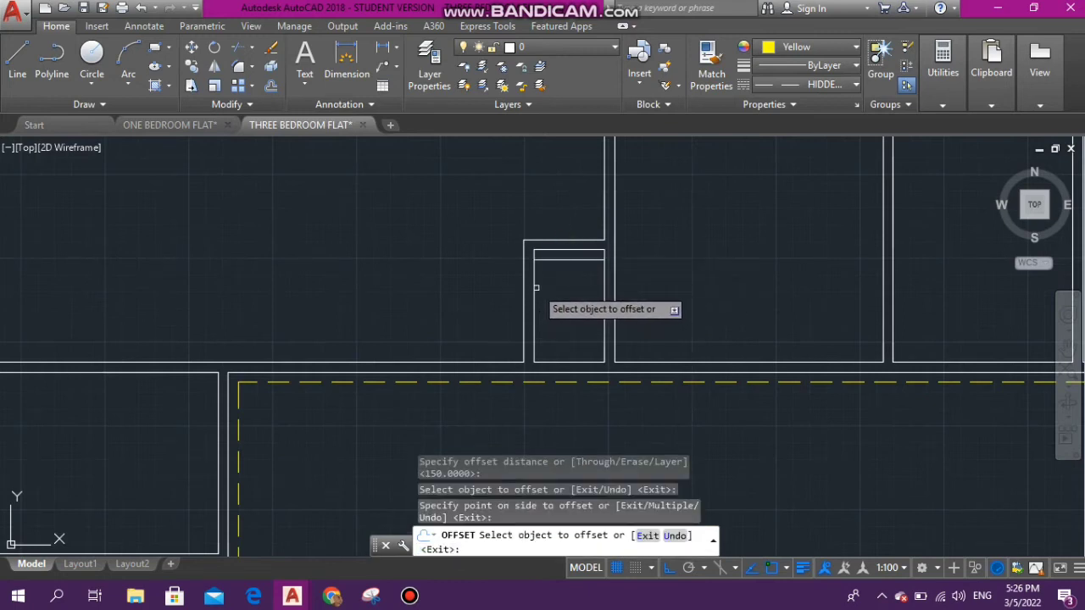
- Offset the rectangle's left, bottom and right edges 150 inward
{"action": "left_click", "coordinate": [536, 290]}
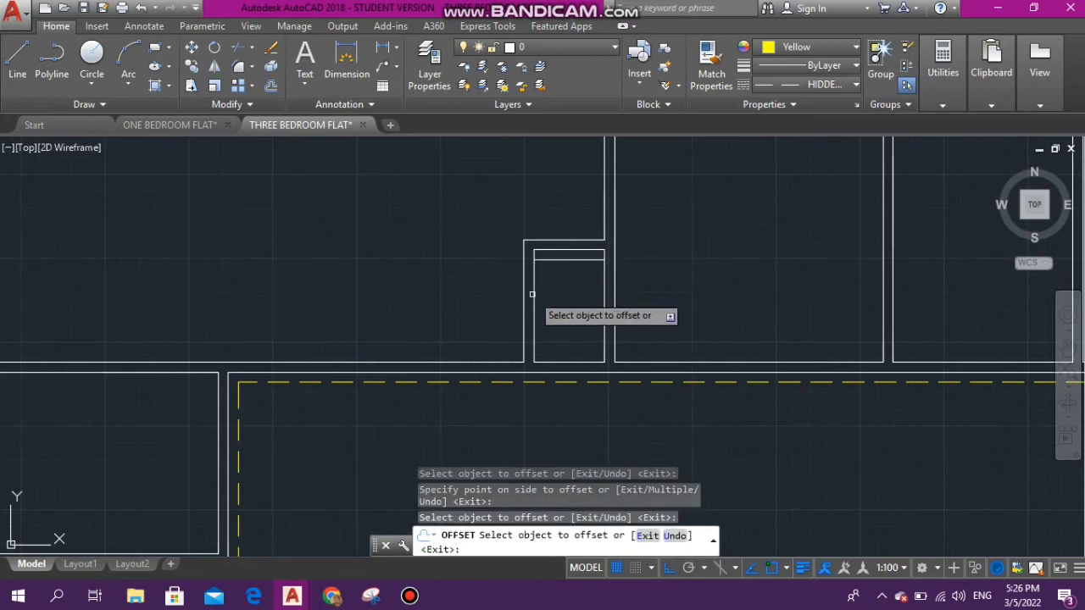
{"action": "left_click", "coordinate": [541, 294]}
{"action": "left_click", "coordinate": [540, 298]}
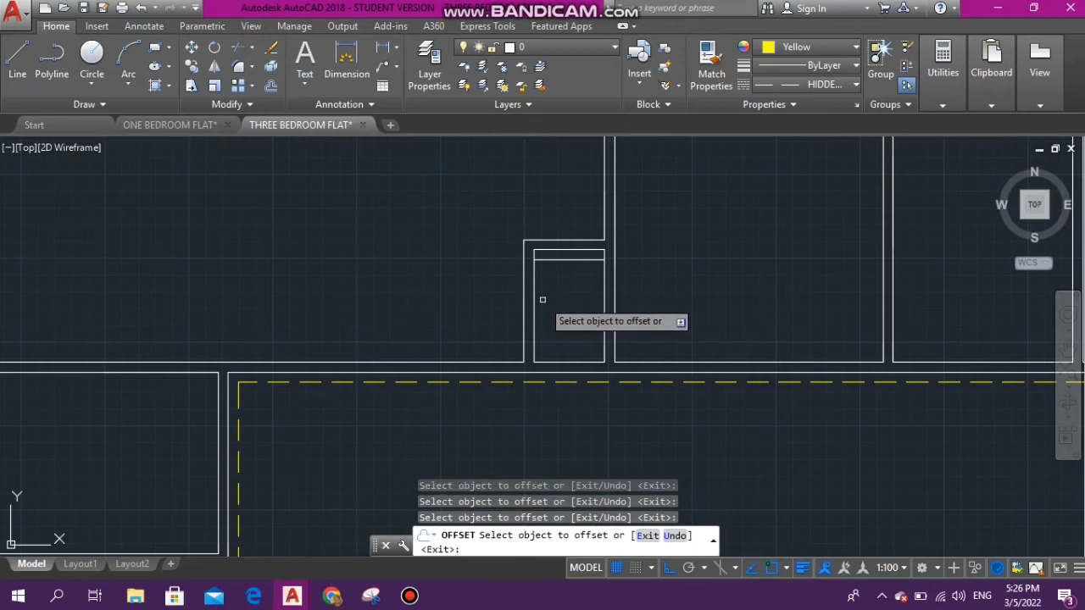
{"action": "left_click", "coordinate": [533, 297]}
{"action": "left_click", "coordinate": [557, 310]}
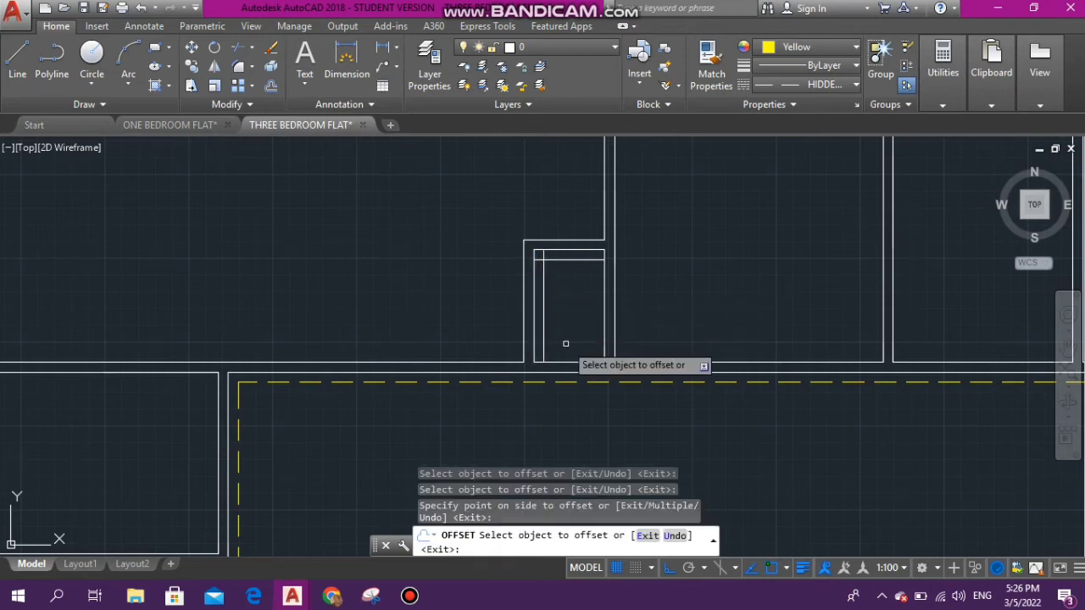
{"action": "left_click", "coordinate": [571, 360]}
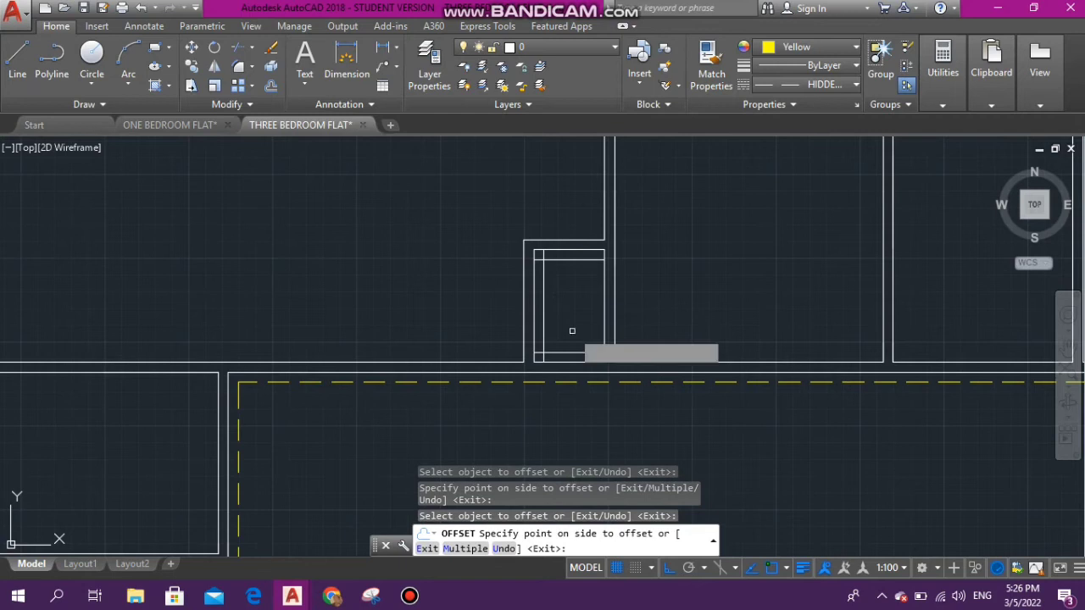
{"action": "left_click", "coordinate": [571, 331]}
{"action": "left_click", "coordinate": [602, 315]}
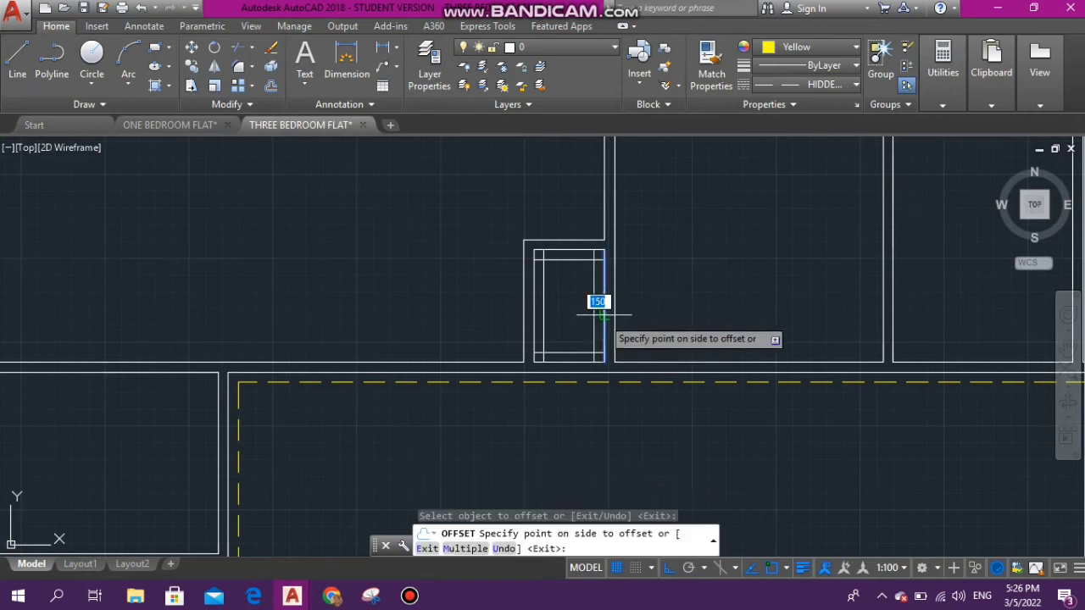
{"action": "left_click", "coordinate": [584, 314]}
- Offset one room's bottom, top, left and right wall lines 150 inward
{"action": "scroll", "coordinate": [585, 280], "scroll_direction": "down", "scroll_amount": 2}
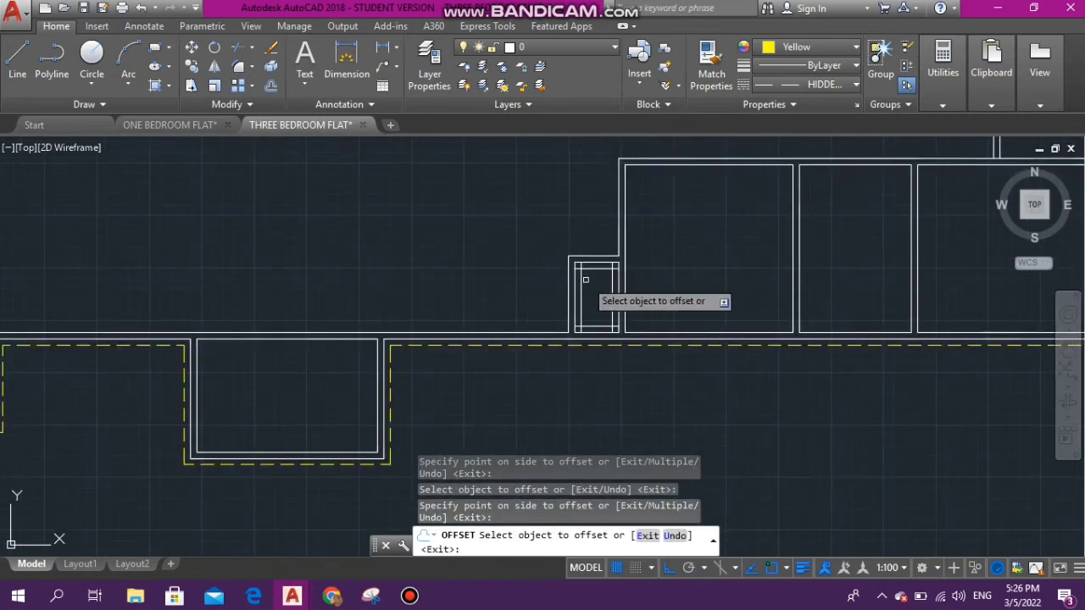
{"action": "scroll", "coordinate": [595, 261], "scroll_direction": "up", "scroll_amount": 5}
{"action": "scroll", "coordinate": [679, 368], "scroll_direction": "down", "scroll_amount": 4}
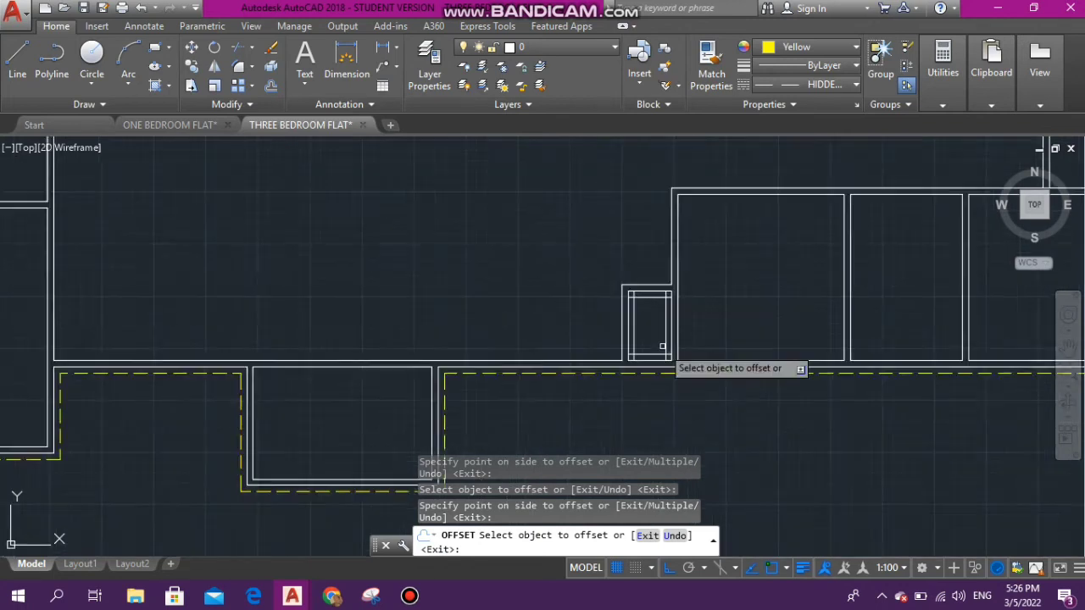
{"action": "scroll", "coordinate": [644, 356], "scroll_direction": "up", "scroll_amount": 3}
{"action": "scroll", "coordinate": [634, 390], "scroll_direction": "down", "scroll_amount": 3}
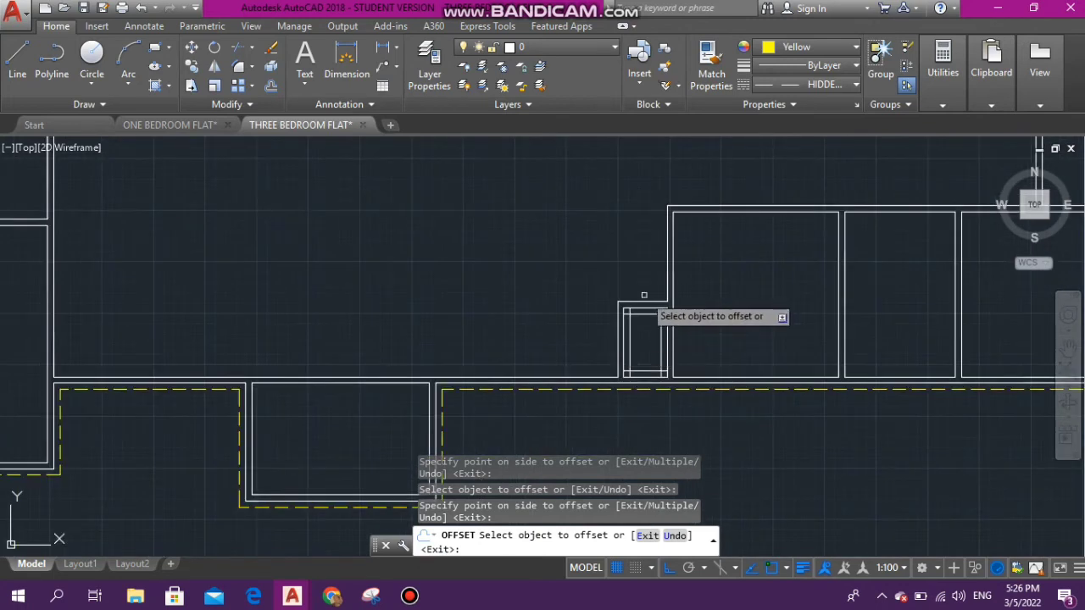
{"action": "scroll", "coordinate": [642, 308], "scroll_direction": "up", "scroll_amount": 5}
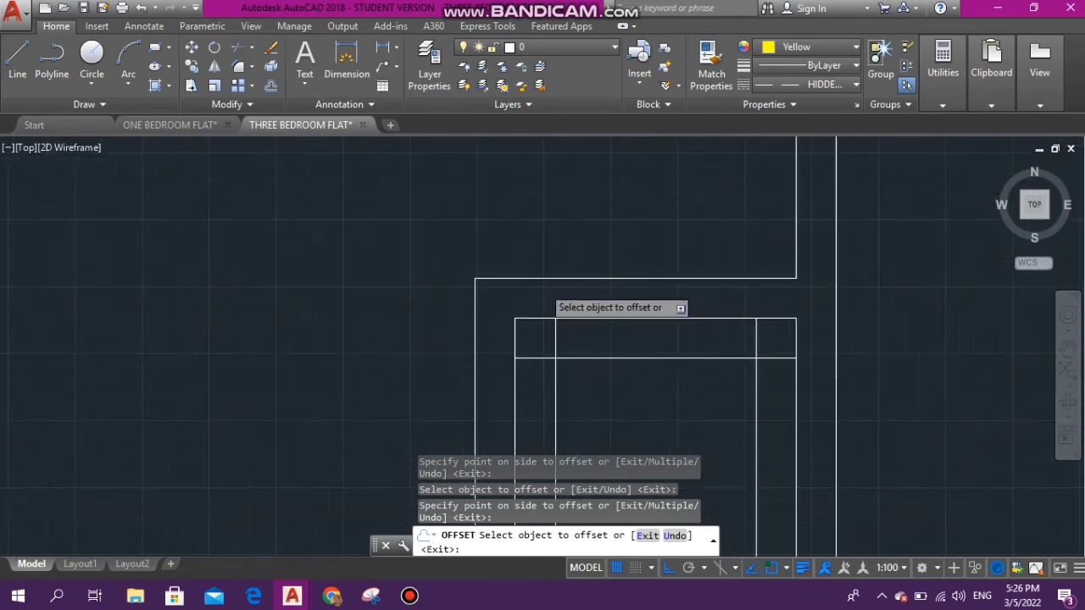
{"action": "scroll", "coordinate": [574, 209], "scroll_direction": "down", "scroll_amount": 4}
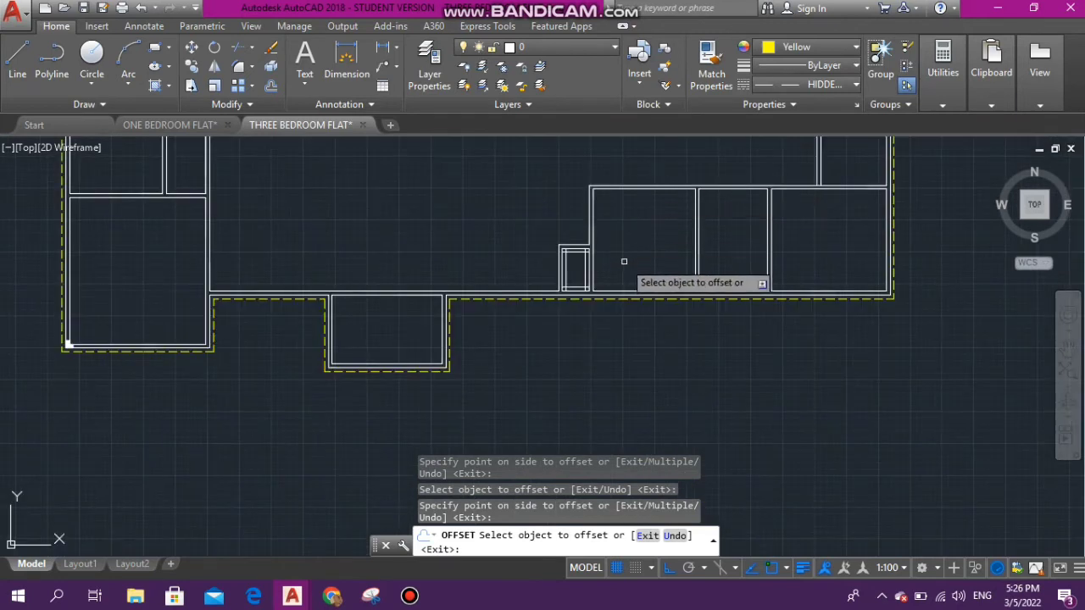
{"action": "scroll", "coordinate": [624, 289], "scroll_direction": "up", "scroll_amount": 3}
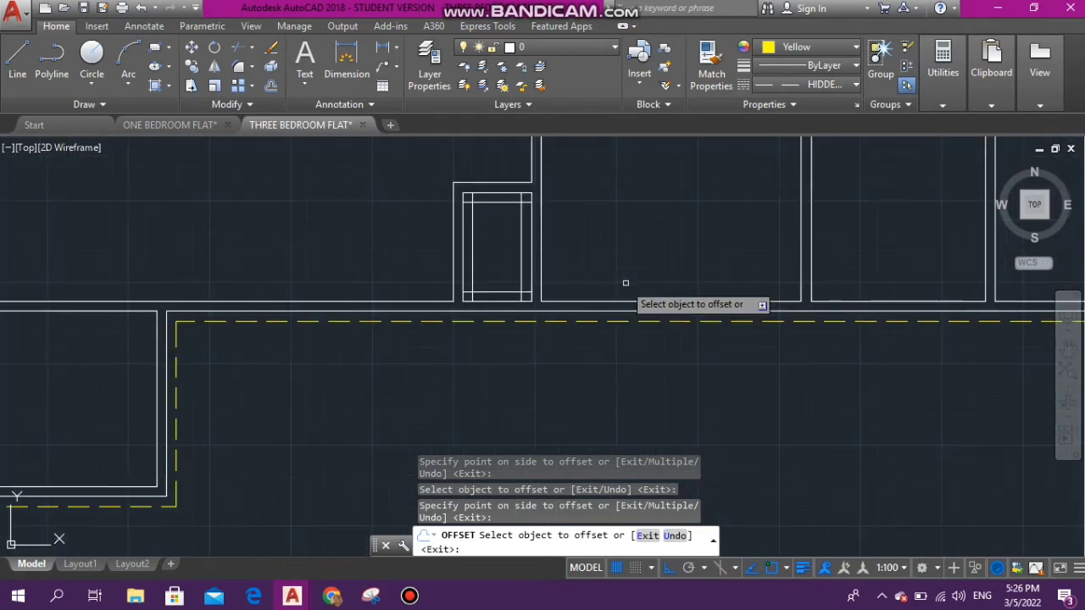
{"action": "scroll", "coordinate": [598, 296], "scroll_direction": "up", "scroll_amount": 3}
{"action": "left_click", "coordinate": [591, 307]}
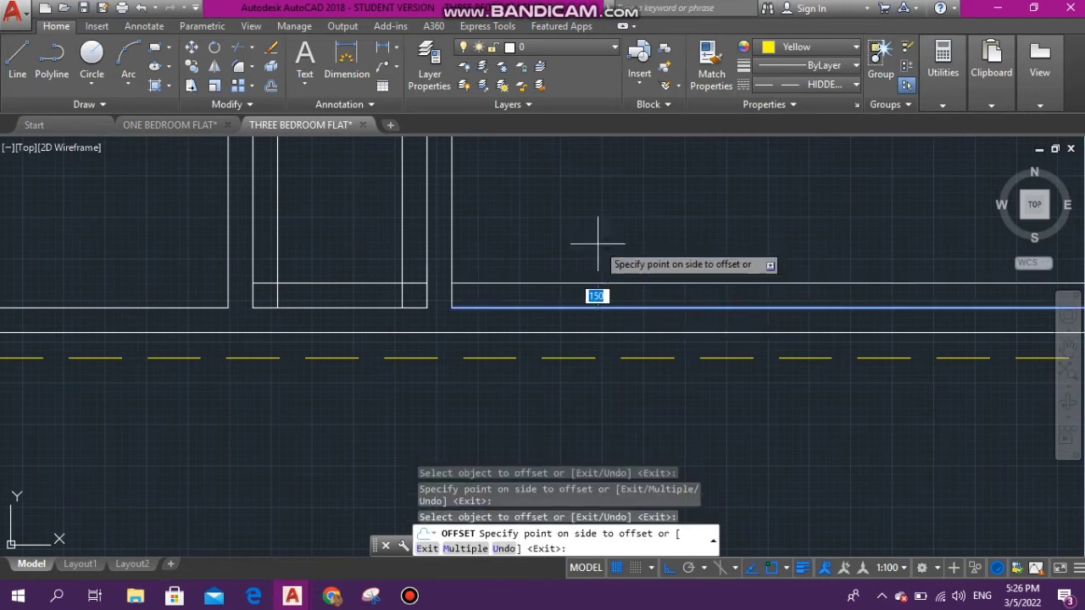
{"action": "left_click", "coordinate": [597, 244]}
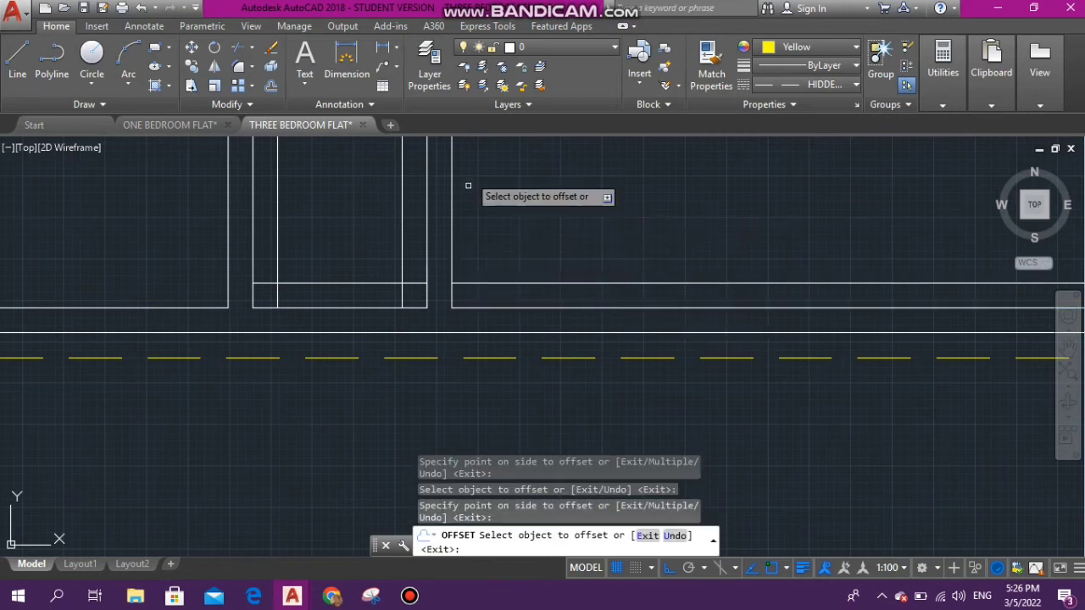
{"action": "scroll", "coordinate": [470, 203], "scroll_direction": "down", "scroll_amount": 6}
{"action": "scroll", "coordinate": [513, 178], "scroll_direction": "up", "scroll_amount": 8}
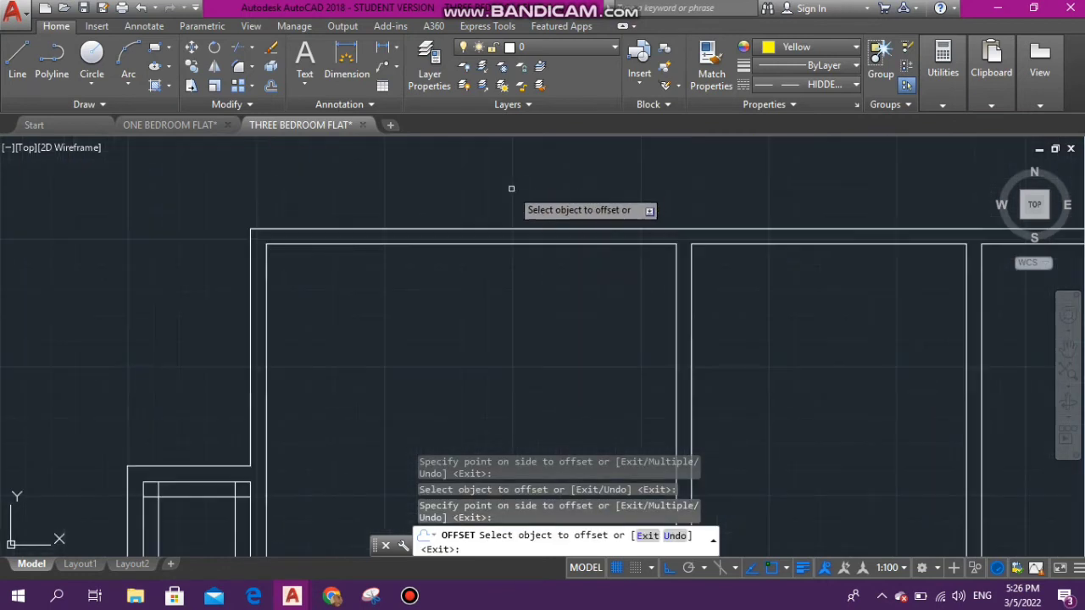
{"action": "left_click", "coordinate": [522, 244]}
{"action": "left_click", "coordinate": [525, 331]}
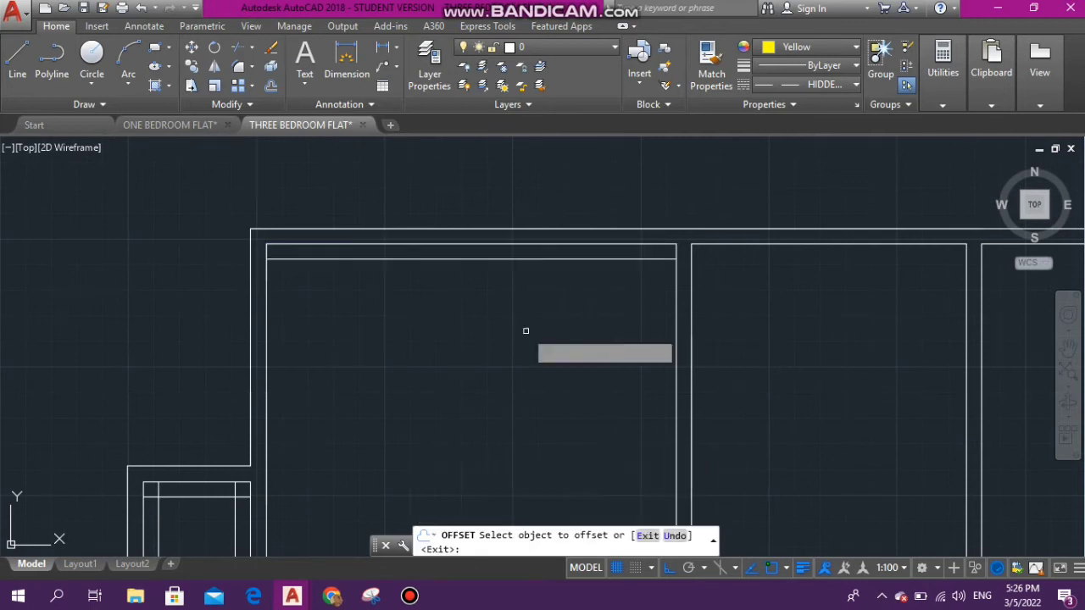
{"action": "left_click", "coordinate": [267, 344]}
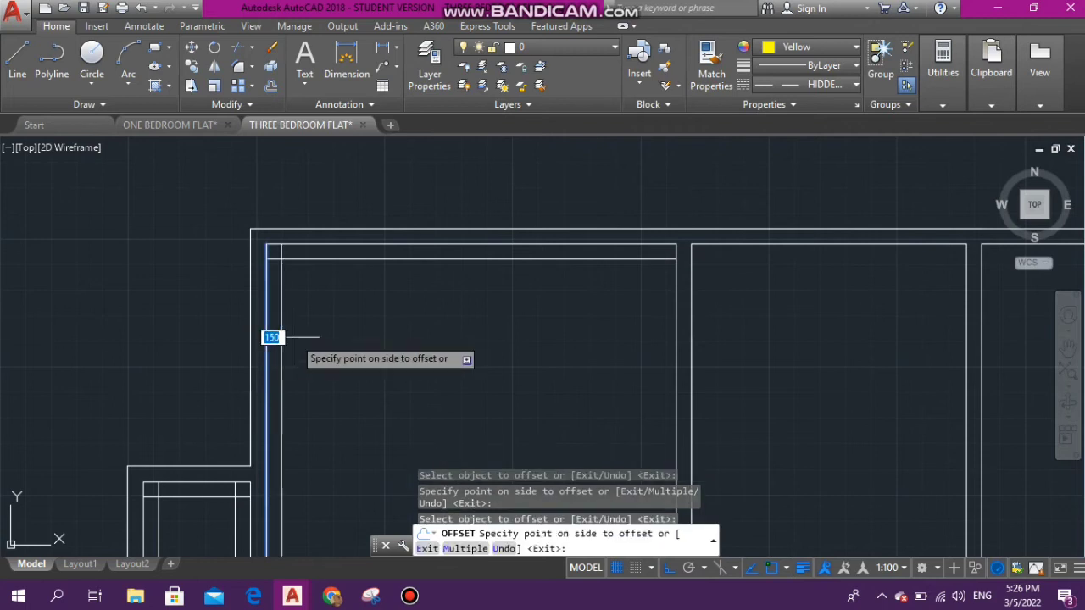
{"action": "left_click", "coordinate": [292, 337]}
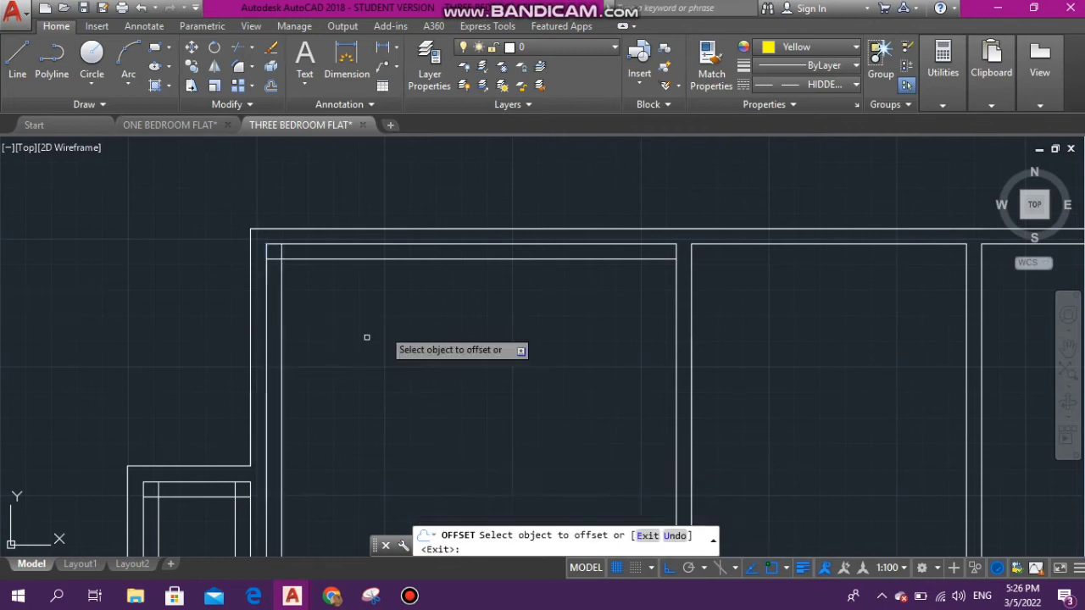
{"action": "left_click", "coordinate": [678, 285]}
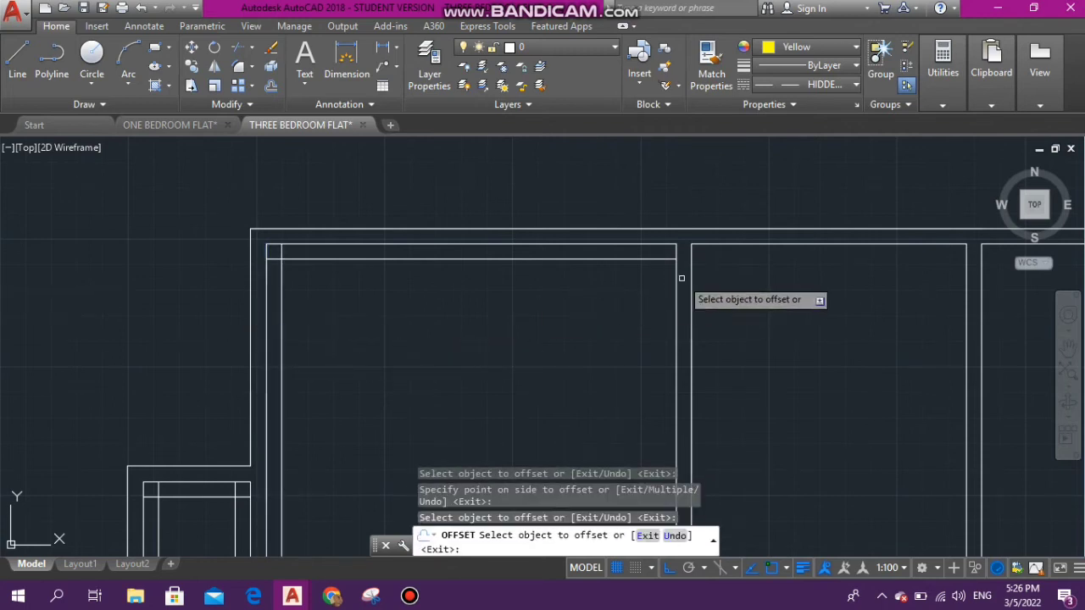
{"action": "left_click", "coordinate": [677, 274]}
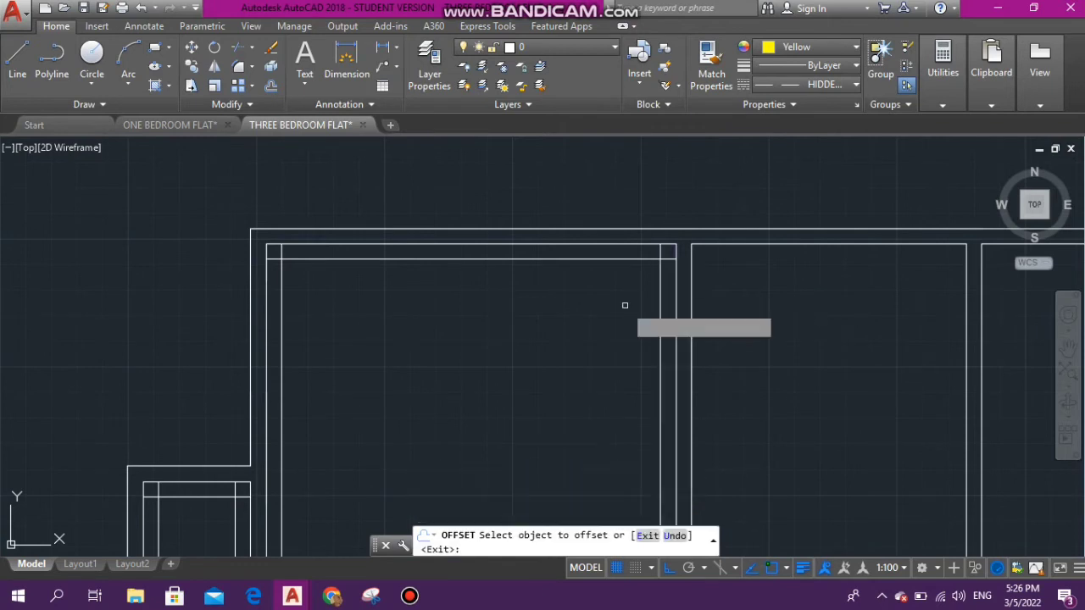
{"action": "left_click", "coordinate": [624, 305]}
- Offset the next room's bottom and top wall lines 150 inward, then select another wall line
{"action": "scroll", "coordinate": [619, 303], "scroll_direction": "down", "scroll_amount": 5}
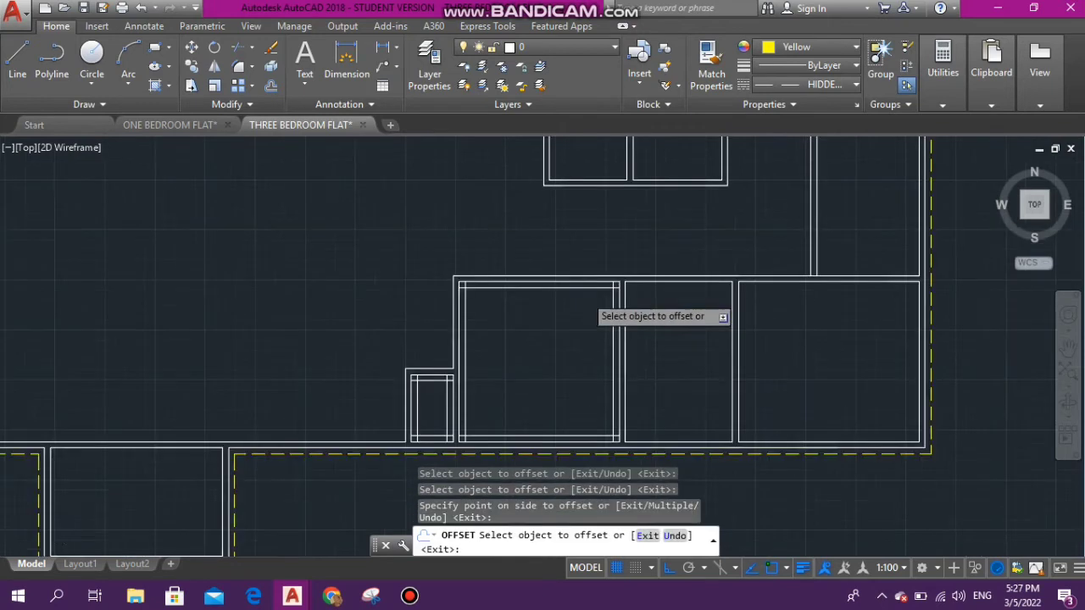
{"action": "scroll", "coordinate": [569, 343], "scroll_direction": "up", "scroll_amount": 3}
{"action": "scroll", "coordinate": [585, 313], "scroll_direction": "up", "scroll_amount": 2}
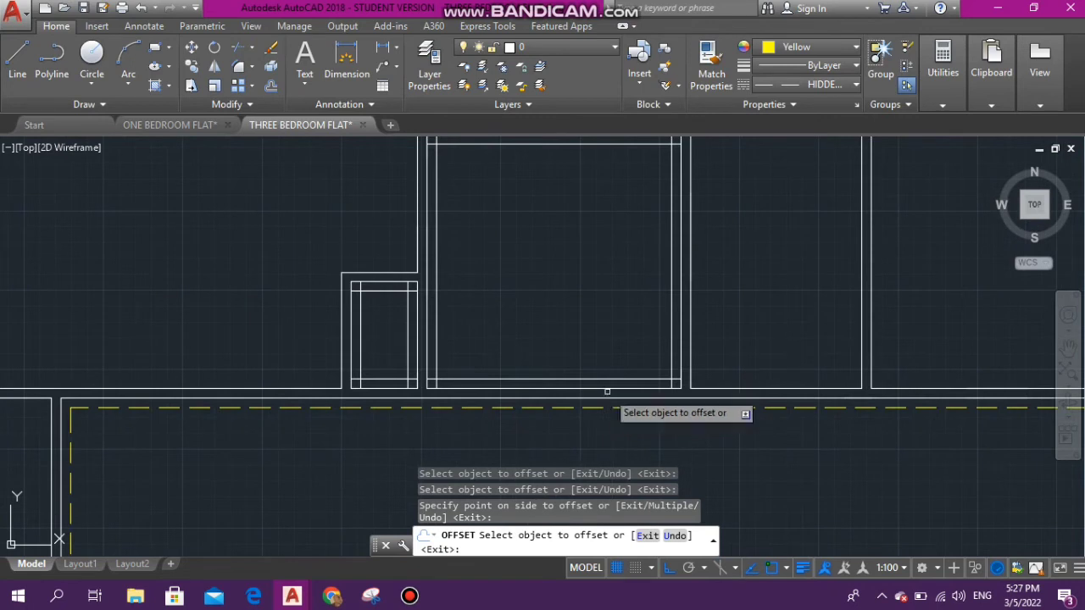
{"action": "scroll", "coordinate": [541, 384], "scroll_direction": "up", "scroll_amount": 2}
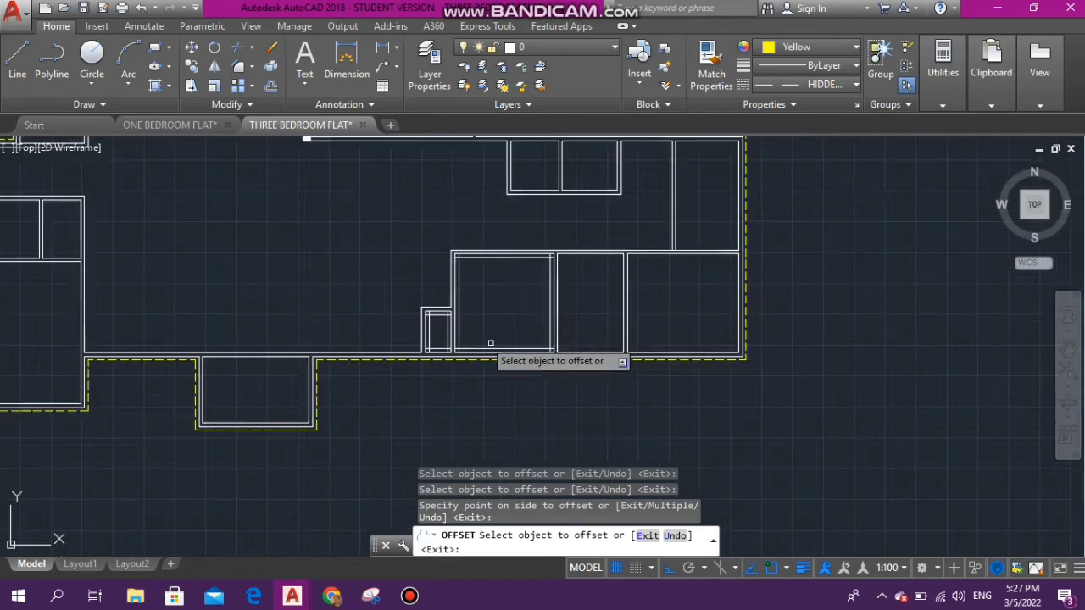
{"action": "scroll", "coordinate": [492, 343], "scroll_direction": "down", "scroll_amount": 3}
{"action": "scroll", "coordinate": [564, 335], "scroll_direction": "up", "scroll_amount": 3}
{"action": "scroll", "coordinate": [570, 343], "scroll_direction": "up", "scroll_amount": 1}
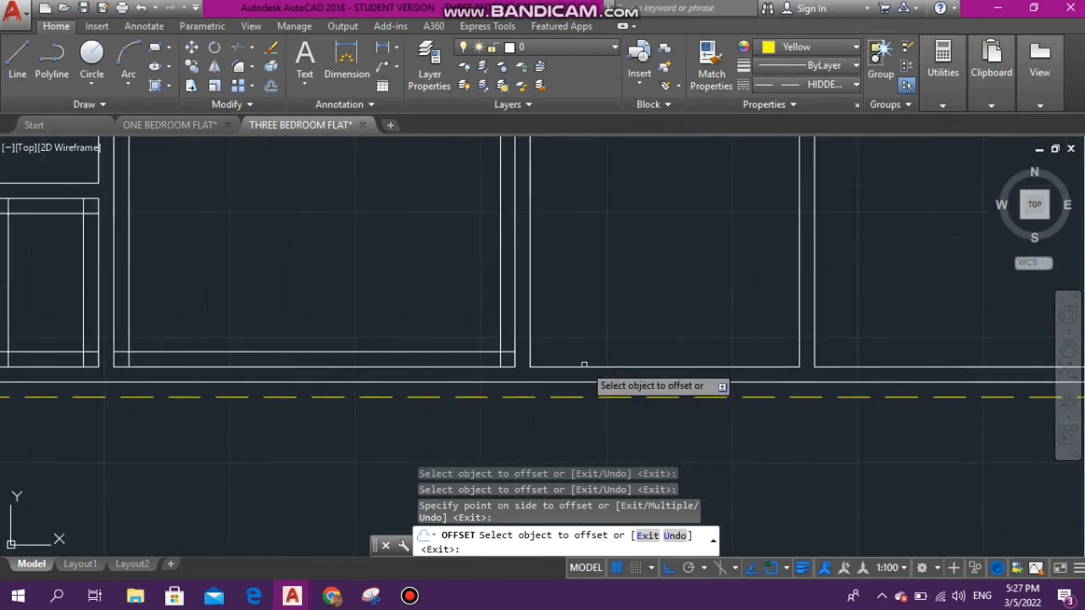
{"action": "left_click", "coordinate": [597, 382]}
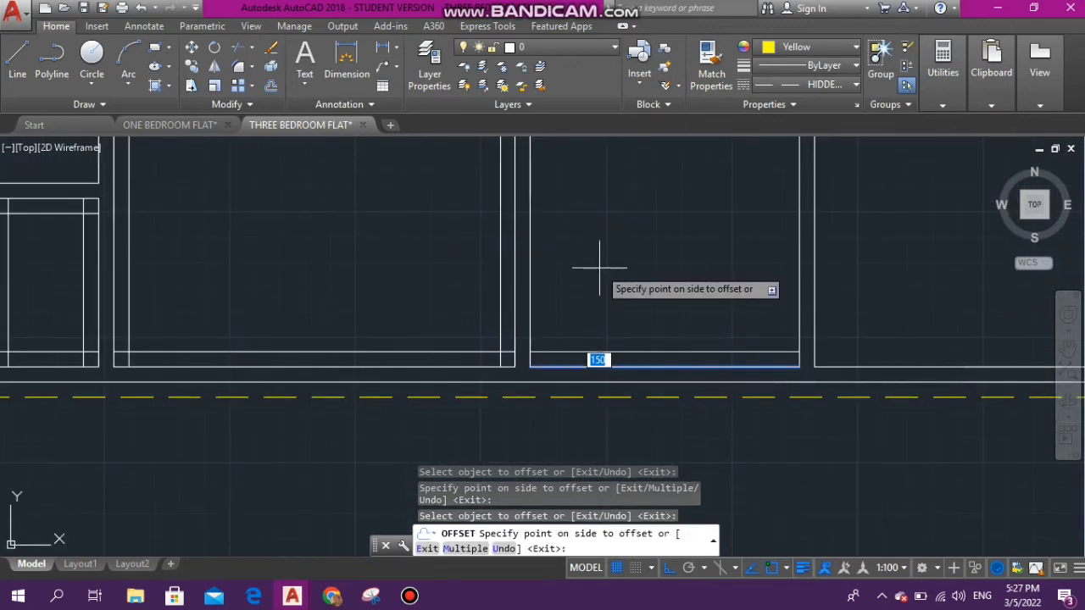
{"action": "left_click", "coordinate": [593, 288]}
{"action": "scroll", "coordinate": [598, 414], "scroll_direction": "down", "scroll_amount": 3}
{"action": "scroll", "coordinate": [596, 225], "scroll_direction": "up", "scroll_amount": 3}
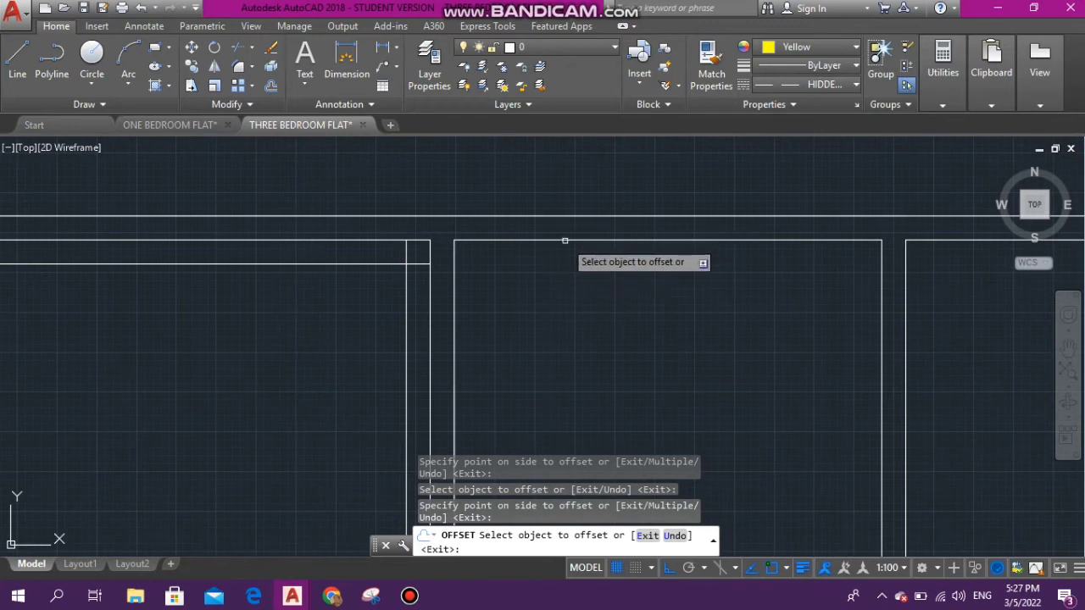
{"action": "left_click", "coordinate": [563, 241]}
{"action": "left_click", "coordinate": [580, 294]}
{"action": "scroll", "coordinate": [570, 275], "scroll_direction": "down", "scroll_amount": 3}
{"action": "scroll", "coordinate": [596, 274], "scroll_direction": "down", "scroll_amount": 3}
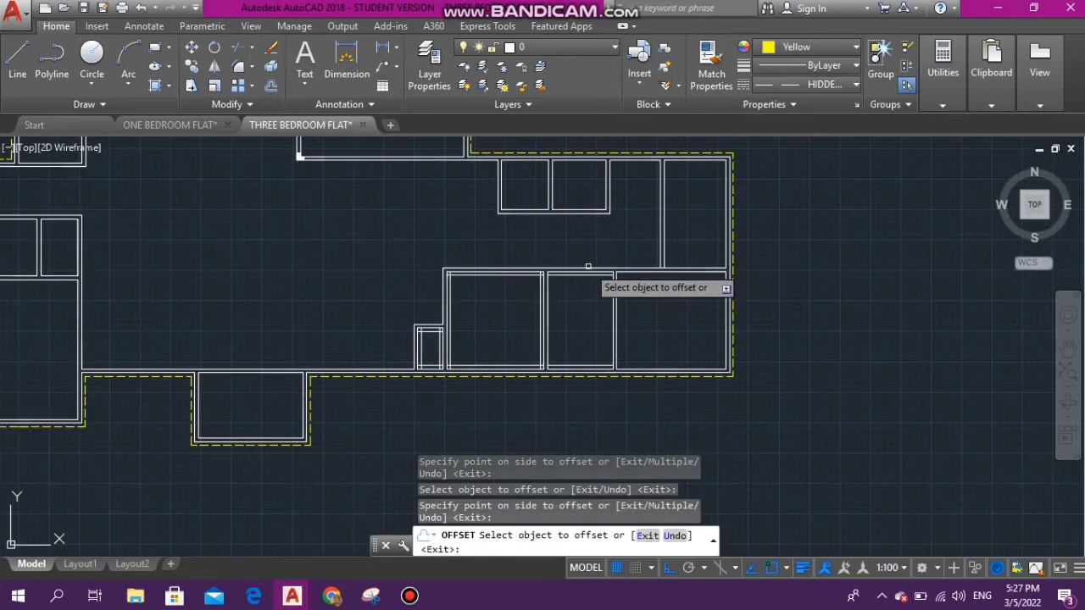
{"action": "scroll", "coordinate": [605, 314], "scroll_direction": "up", "scroll_amount": 3}
{"action": "left_click", "coordinate": [624, 290]}
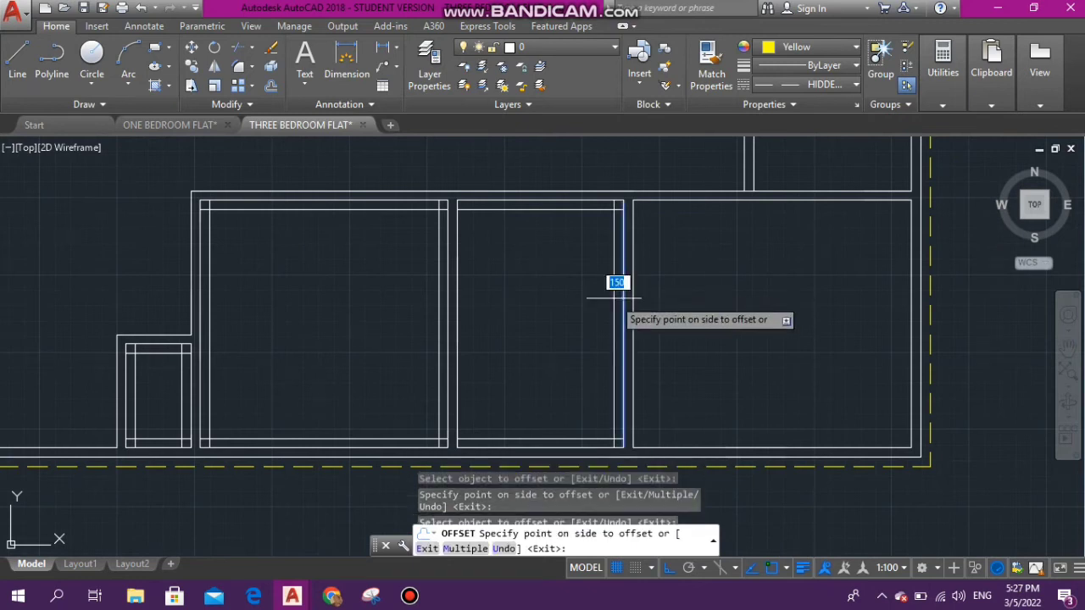
{"action": "left_click", "coordinate": [596, 305]}
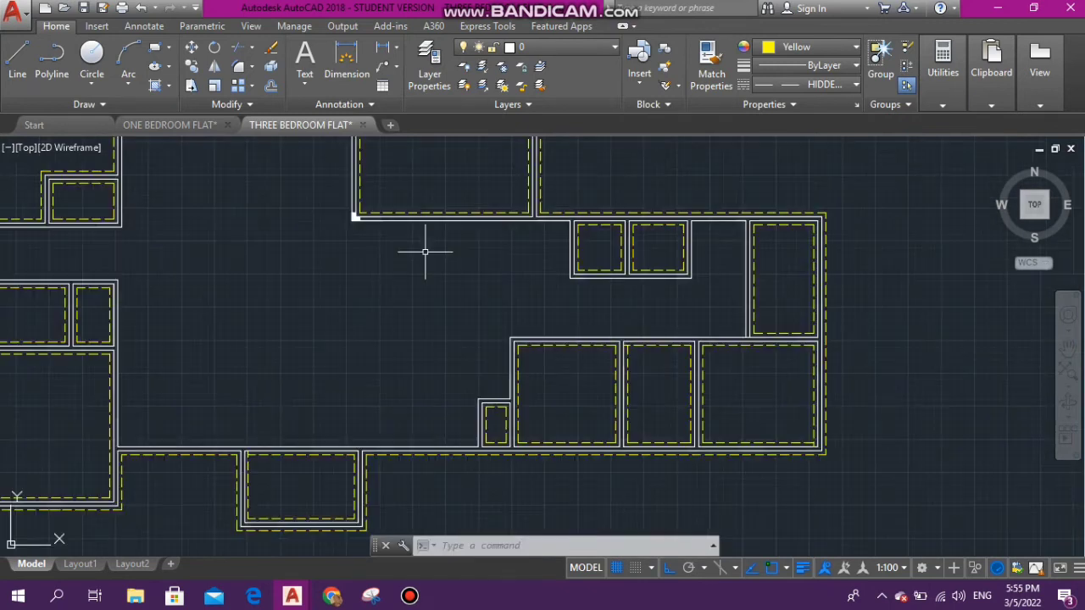
{"action": "scroll", "coordinate": [425, 252], "scroll_direction": "down", "scroll_amount": 5}
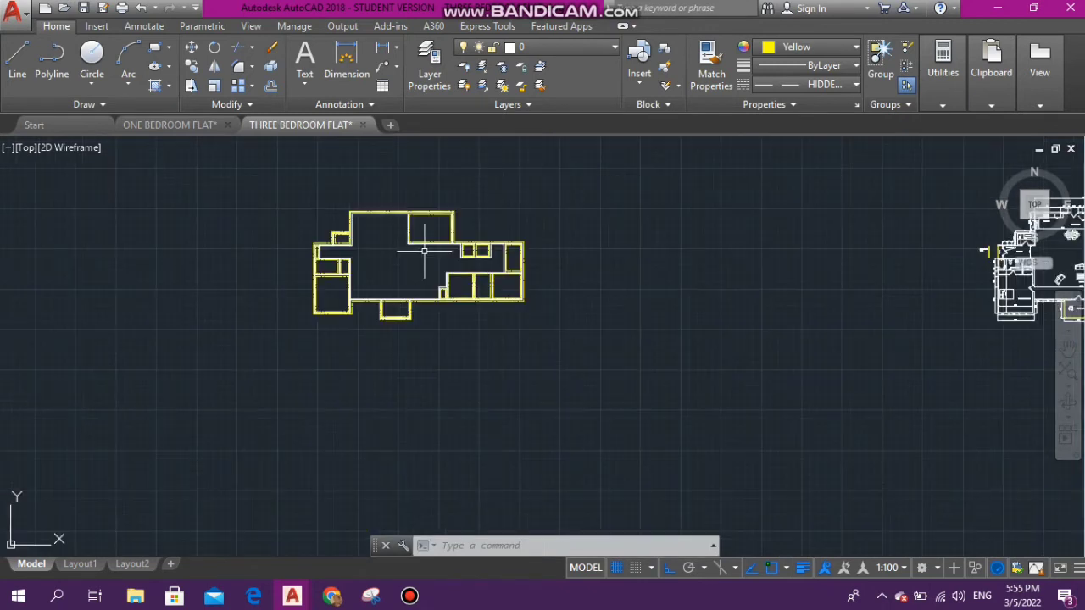
{"action": "scroll", "coordinate": [330, 286], "scroll_direction": "up", "scroll_amount": 4}
{"action": "scroll", "coordinate": [349, 246], "scroll_direction": "up", "scroll_amount": 3}
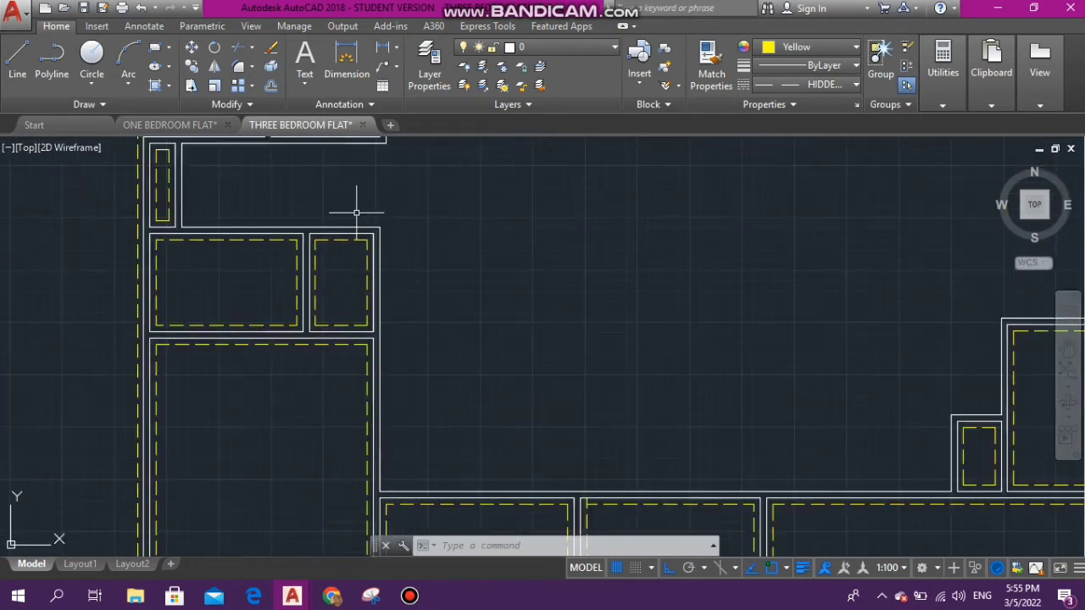
{"action": "scroll", "coordinate": [358, 209], "scroll_direction": "down", "scroll_amount": 5}
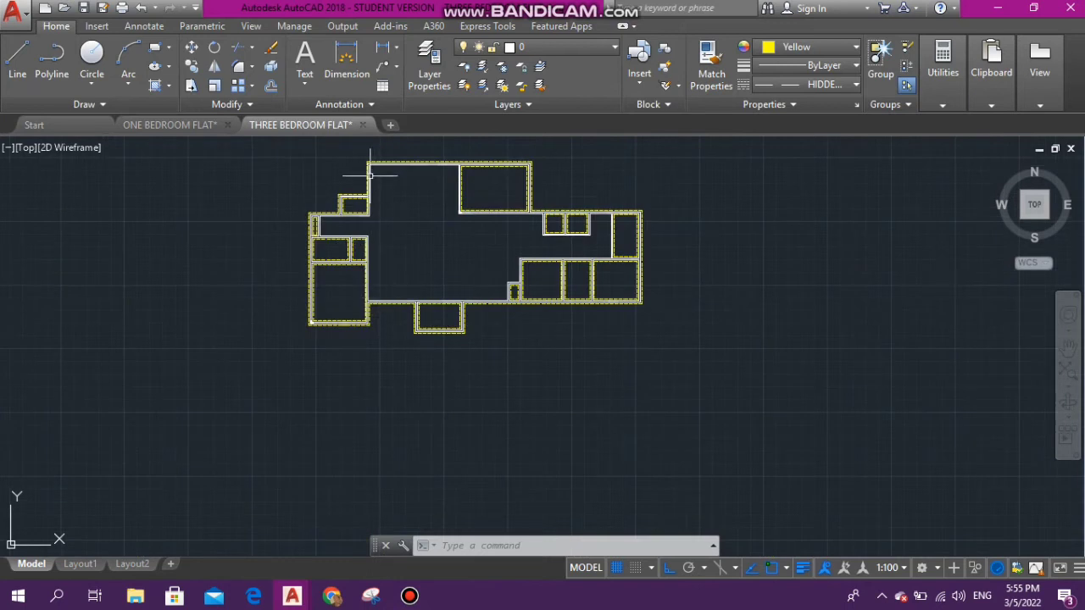
{"action": "scroll", "coordinate": [370, 176], "scroll_direction": "up", "scroll_amount": 4}
{"action": "scroll", "coordinate": [322, 235], "scroll_direction": "up", "scroll_amount": 5}
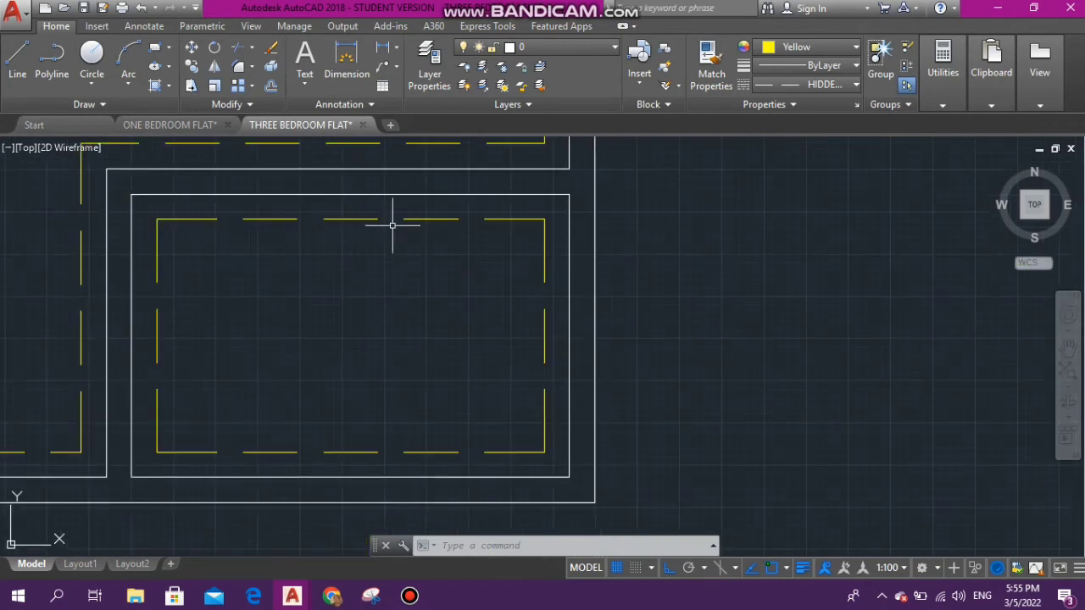
{"action": "scroll", "coordinate": [398, 223], "scroll_direction": "down", "scroll_amount": 2}
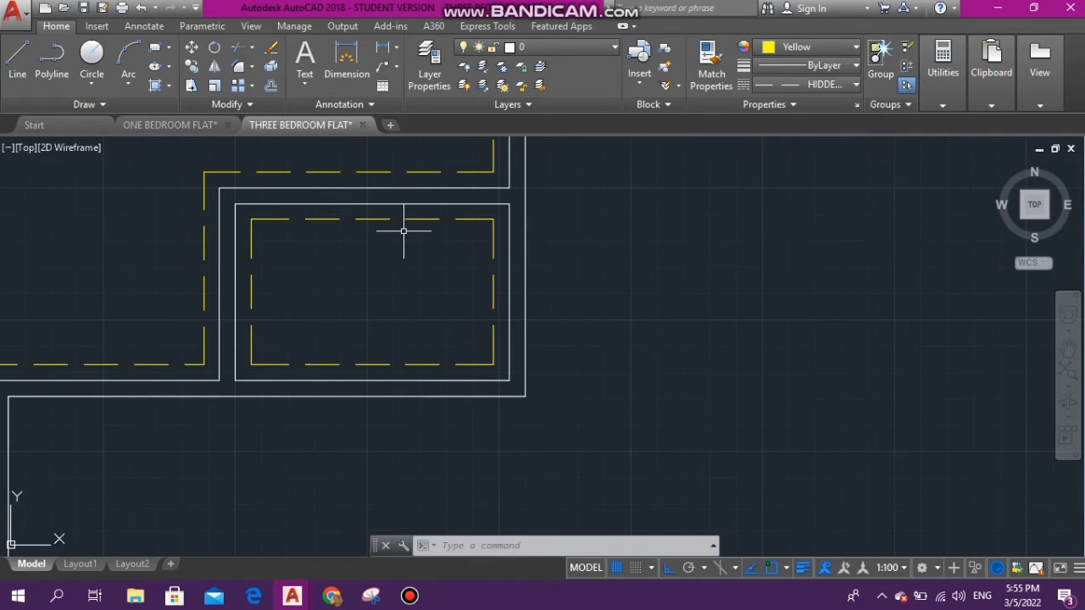
{"action": "scroll", "coordinate": [504, 235], "scroll_direction": "down", "scroll_amount": 4}
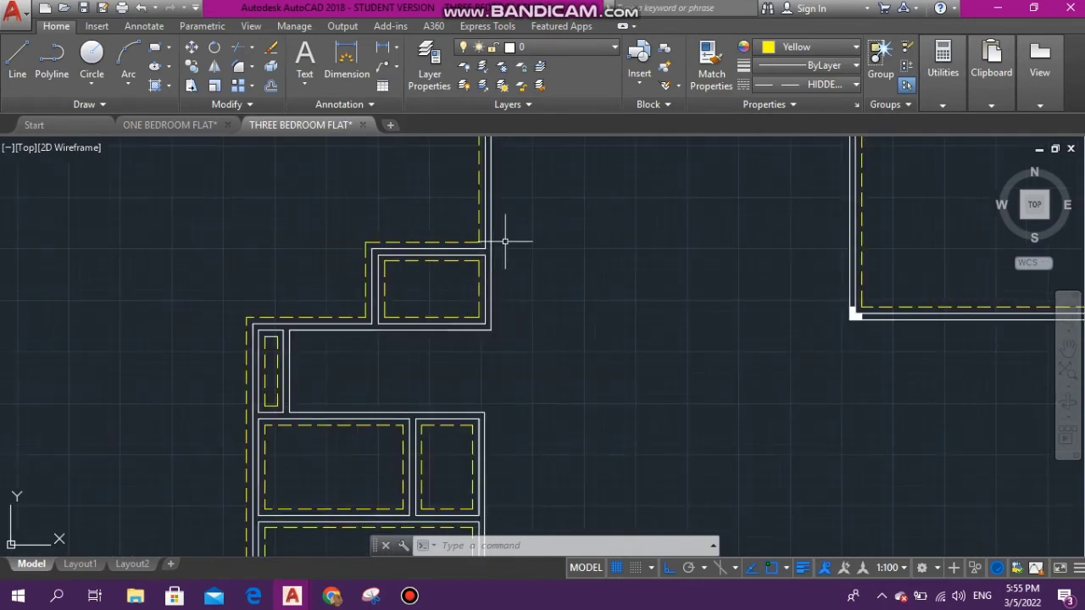
{"action": "scroll", "coordinate": [497, 249], "scroll_direction": "up", "scroll_amount": 4}
{"action": "left_click", "coordinate": [508, 250]}
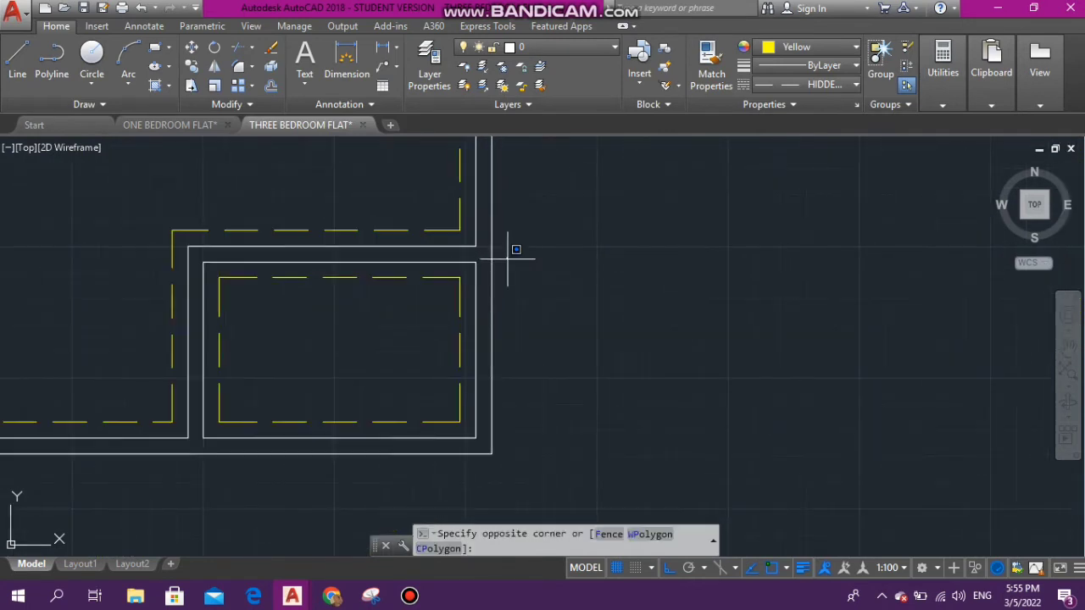
{"action": "left_click", "coordinate": [466, 241]}
{"action": "key", "text": "Escape"}
{"action": "key", "text": "Escape"}
{"action": "key", "text": "Escape"}
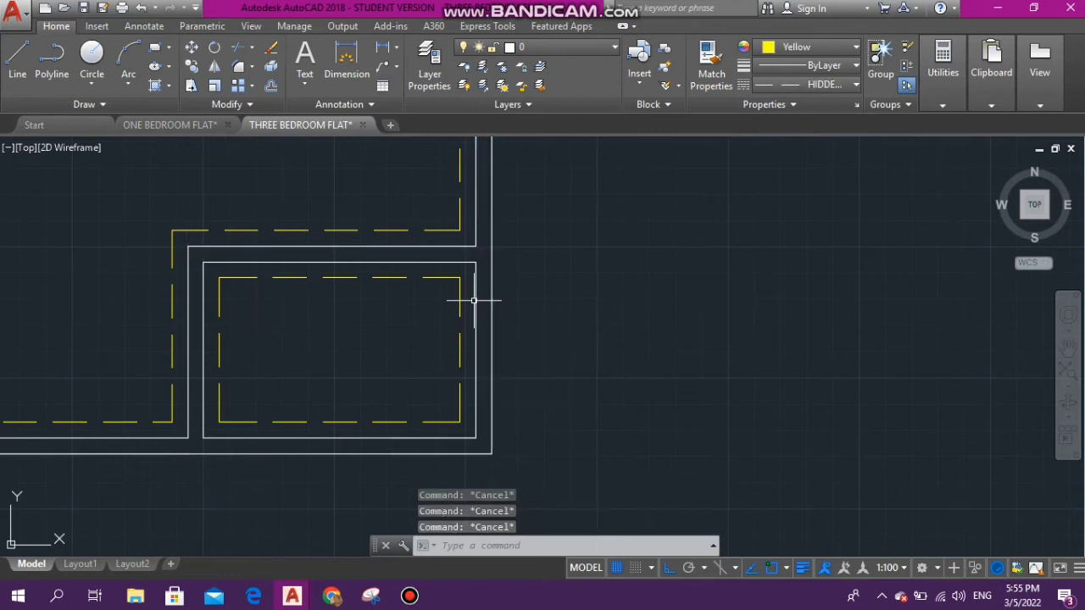
{"action": "scroll", "coordinate": [415, 263], "scroll_direction": "down", "scroll_amount": 4}
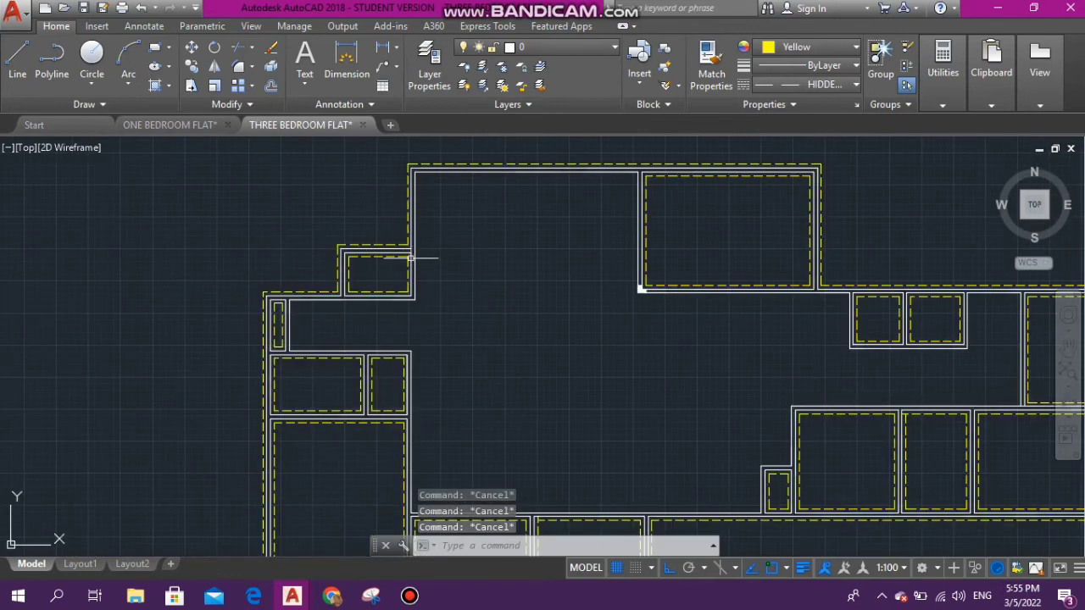
{"action": "scroll", "coordinate": [662, 174], "scroll_direction": "down", "scroll_amount": 6}
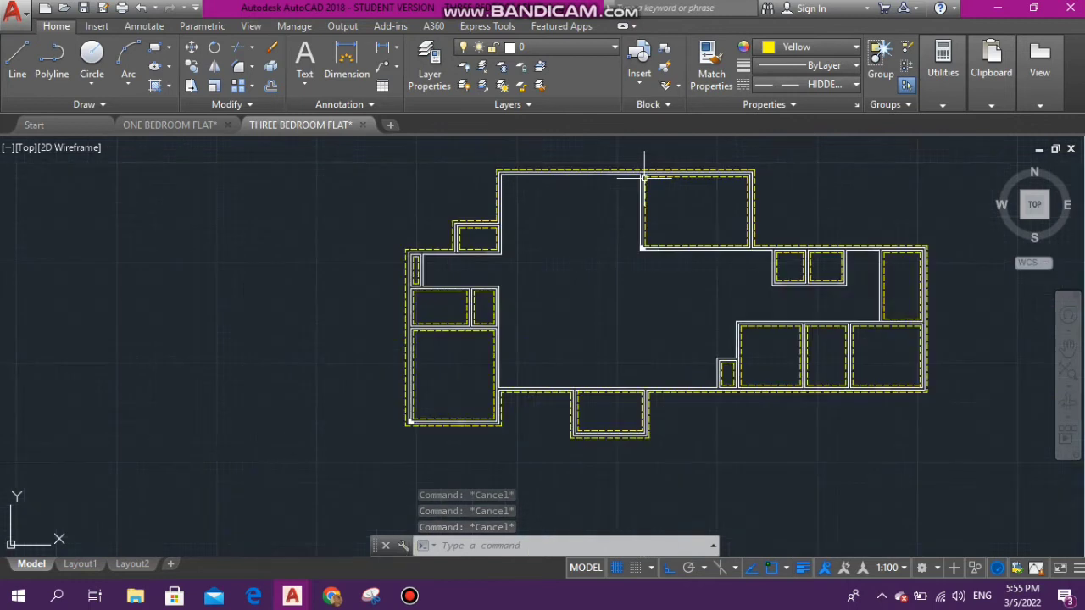
{"action": "scroll", "coordinate": [558, 203], "scroll_direction": "up", "scroll_amount": 4}
{"action": "scroll", "coordinate": [558, 204], "scroll_direction": "up", "scroll_amount": 4}
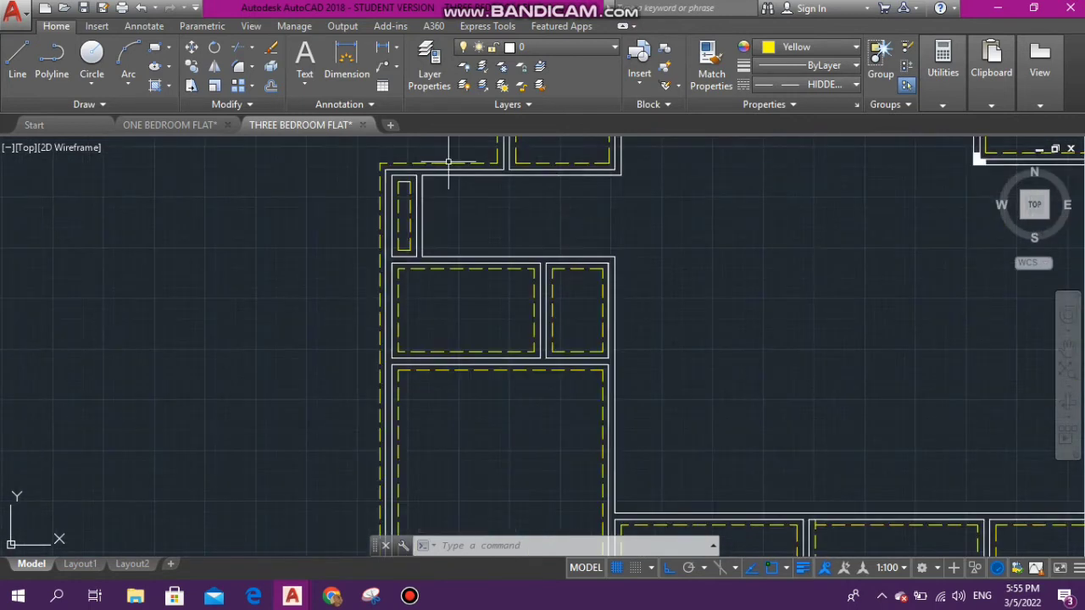
{"action": "scroll", "coordinate": [509, 197], "scroll_direction": "down", "scroll_amount": 3}
{"action": "scroll", "coordinate": [545, 195], "scroll_direction": "up", "scroll_amount": 5}
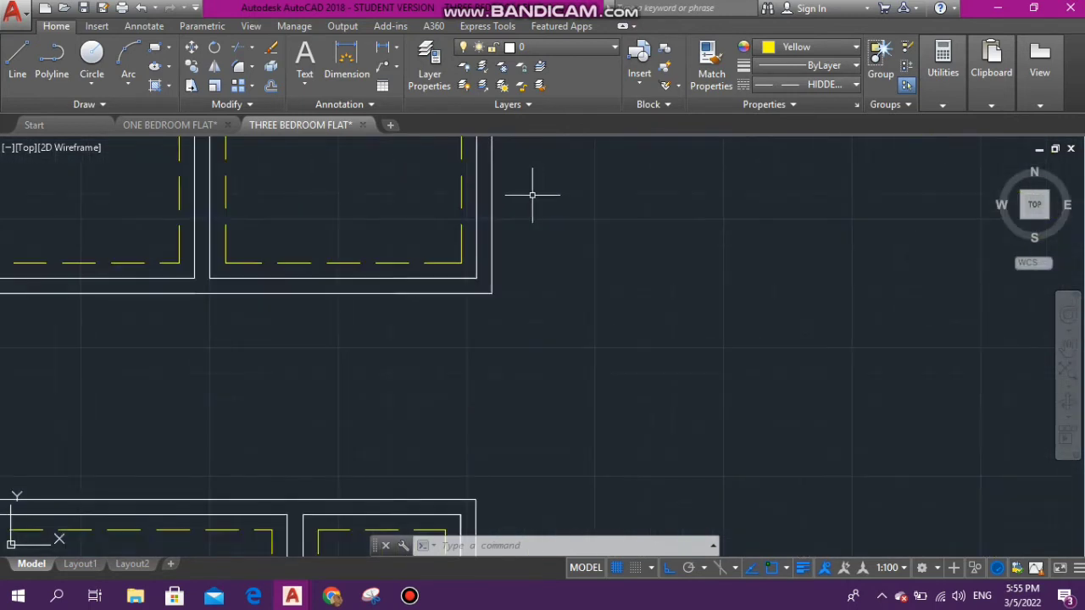
{"action": "scroll", "coordinate": [493, 262], "scroll_direction": "down", "scroll_amount": 5}
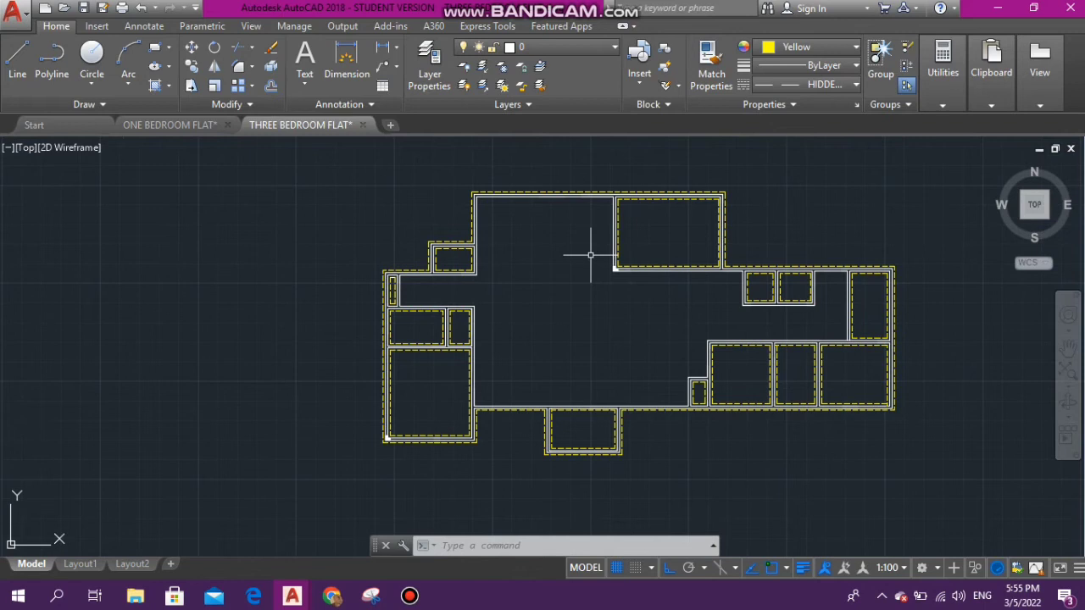
{"action": "scroll", "coordinate": [593, 263], "scroll_direction": "down", "scroll_amount": 5}
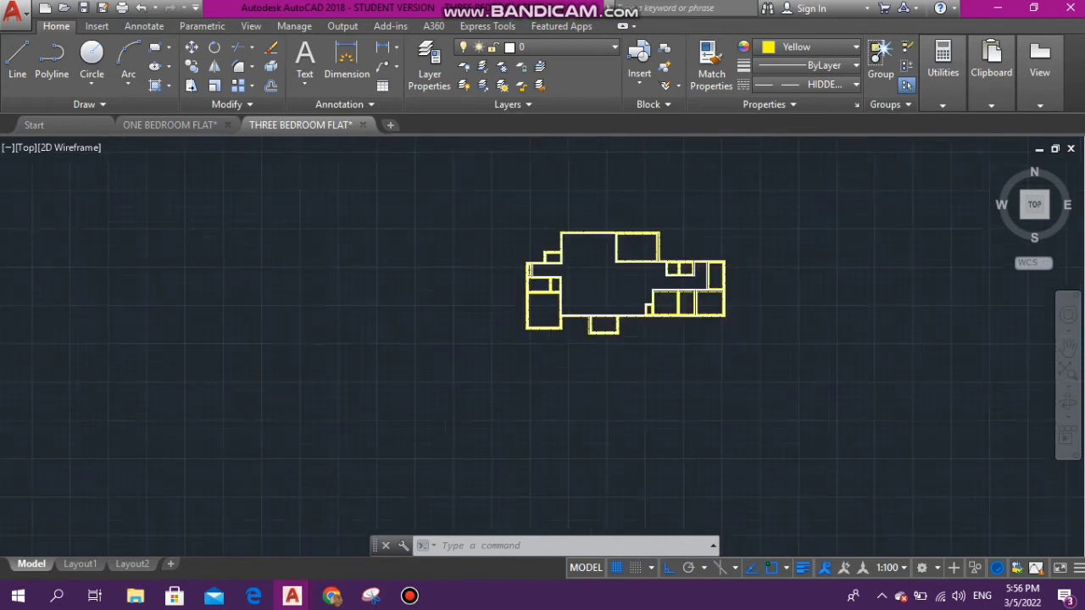
{"action": "scroll", "coordinate": [615, 305], "scroll_direction": "up", "scroll_amount": 5}
{"action": "scroll", "coordinate": [625, 280], "scroll_direction": "up", "scroll_amount": 4}
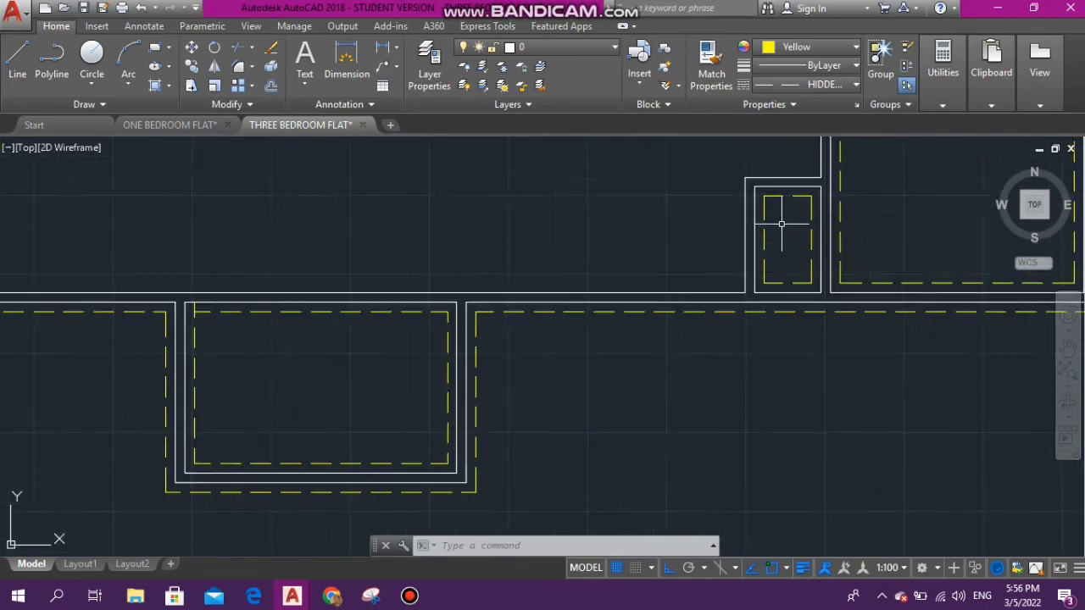
{"action": "scroll", "coordinate": [687, 306], "scroll_direction": "down", "scroll_amount": 1}
{"action": "scroll", "coordinate": [754, 210], "scroll_direction": "down", "scroll_amount": 4}
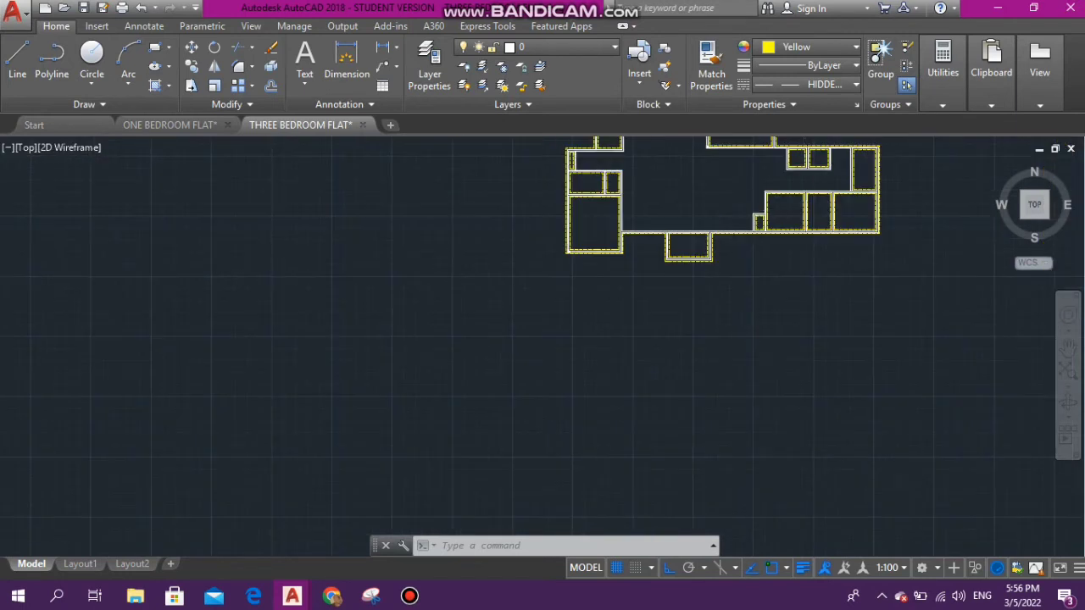
{"action": "scroll", "coordinate": [831, 170], "scroll_direction": "up", "scroll_amount": 5}
{"action": "scroll", "coordinate": [523, 305], "scroll_direction": "down", "scroll_amount": 5}
{"action": "scroll", "coordinate": [428, 268], "scroll_direction": "up", "scroll_amount": 5}
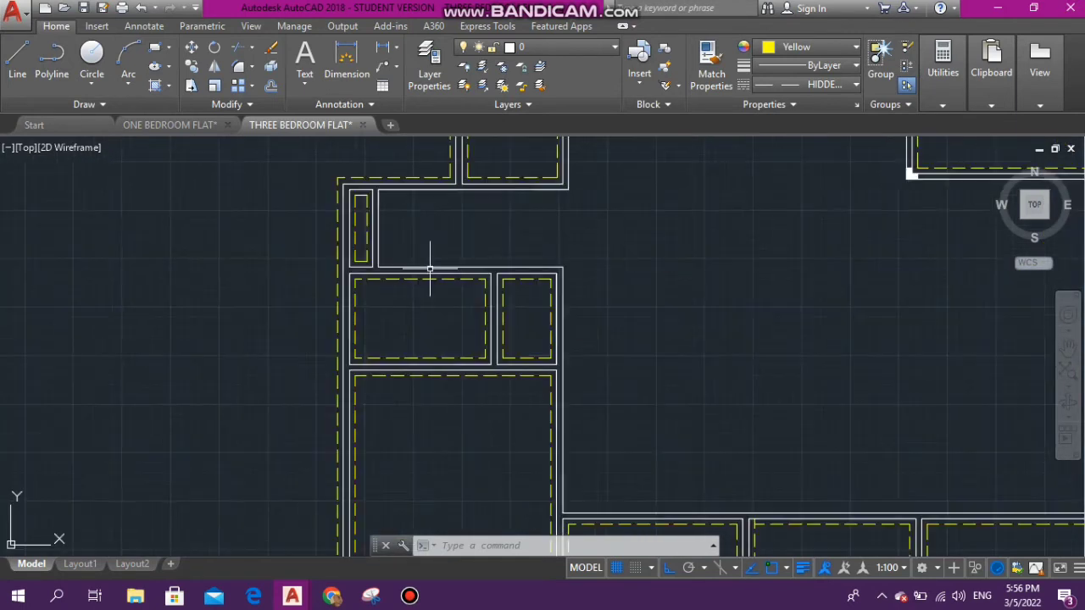
{"action": "scroll", "coordinate": [394, 260], "scroll_direction": "up", "scroll_amount": 3}
{"action": "scroll", "coordinate": [382, 271], "scroll_direction": "down", "scroll_amount": 5}
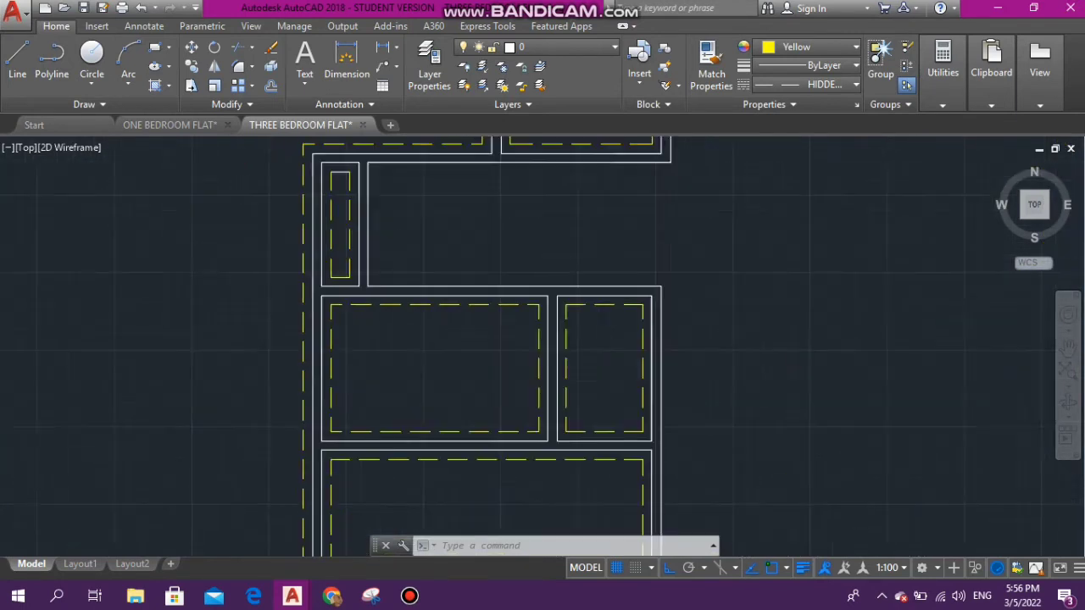
{"action": "scroll", "coordinate": [513, 242], "scroll_direction": "down", "scroll_amount": 2}
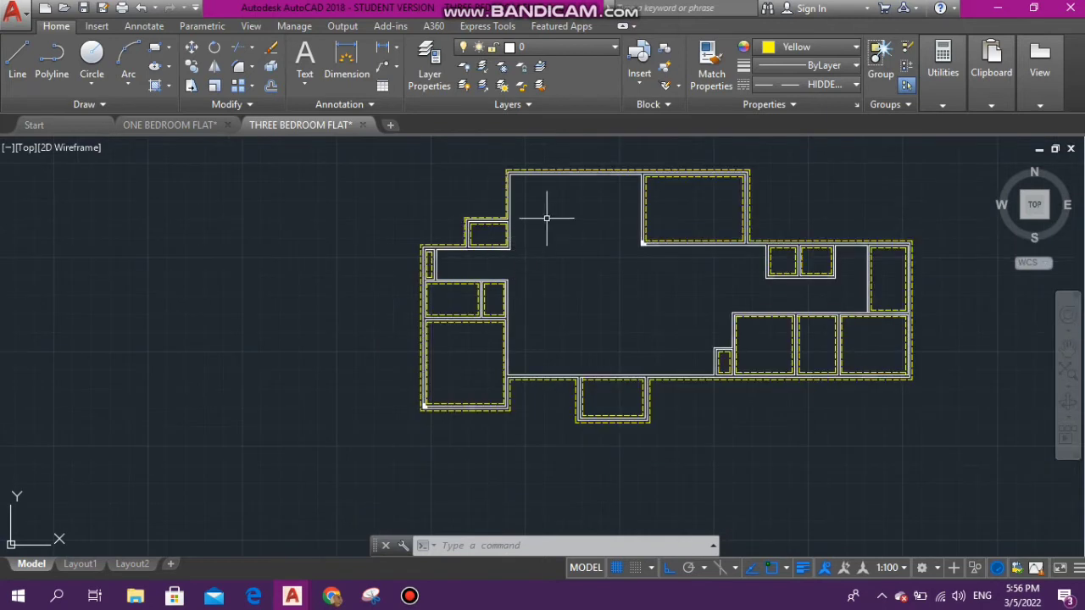
{"action": "scroll", "coordinate": [612, 418], "scroll_direction": "up", "scroll_amount": 6}
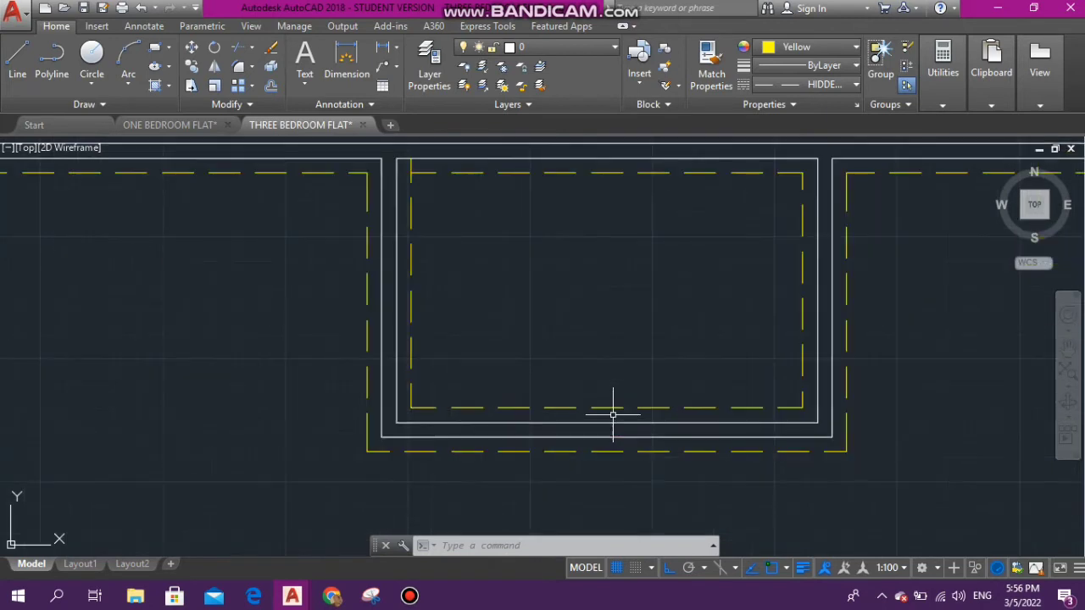
{"action": "scroll", "coordinate": [585, 384], "scroll_direction": "down", "scroll_amount": 2}
{"action": "scroll", "coordinate": [548, 306], "scroll_direction": "down", "scroll_amount": 3}
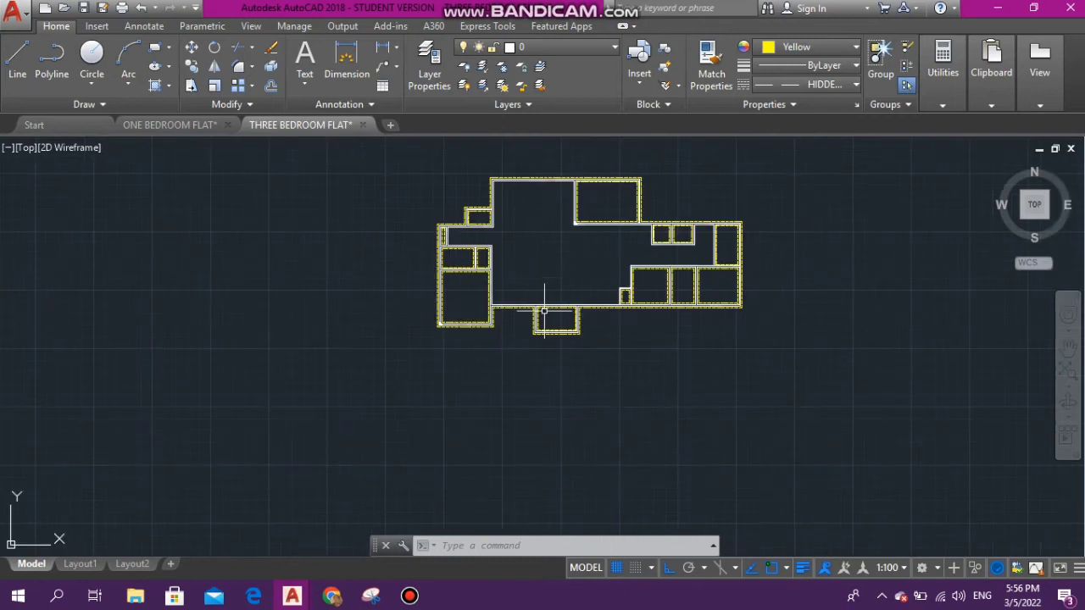
{"action": "scroll", "coordinate": [552, 240], "scroll_direction": "up", "scroll_amount": 2}
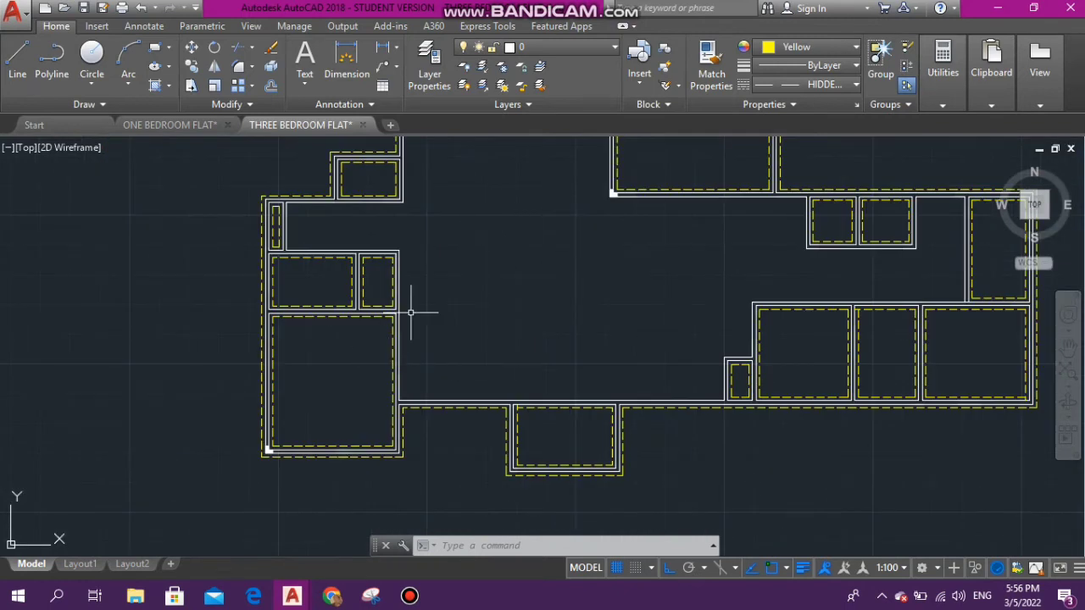
{"action": "scroll", "coordinate": [411, 313], "scroll_direction": "up", "scroll_amount": 3}
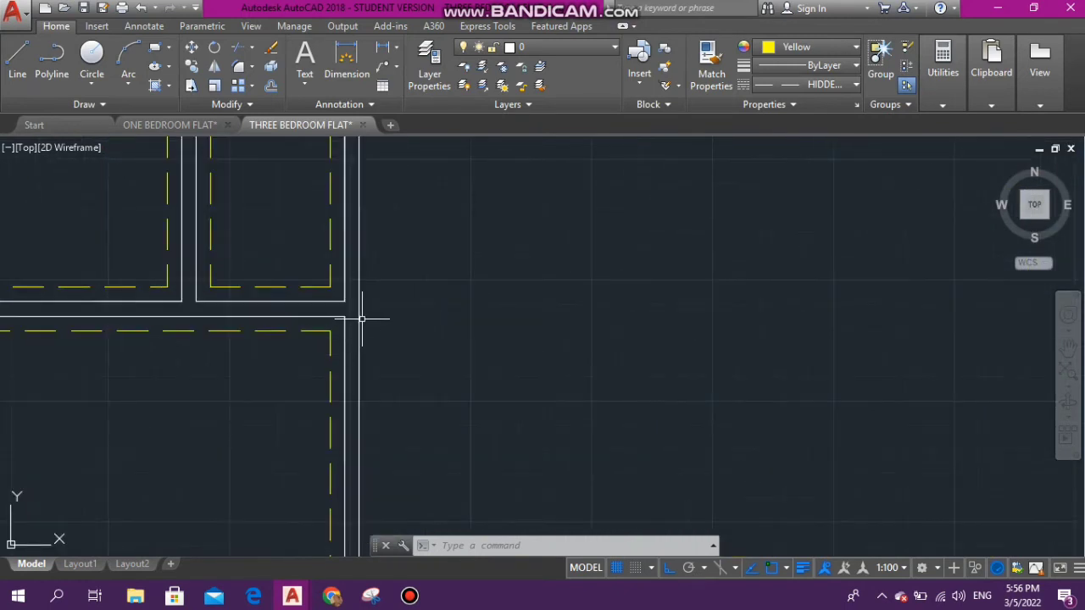
{"action": "scroll", "coordinate": [362, 319], "scroll_direction": "down", "scroll_amount": 3}
{"action": "scroll", "coordinate": [384, 295], "scroll_direction": "up", "scroll_amount": 2}
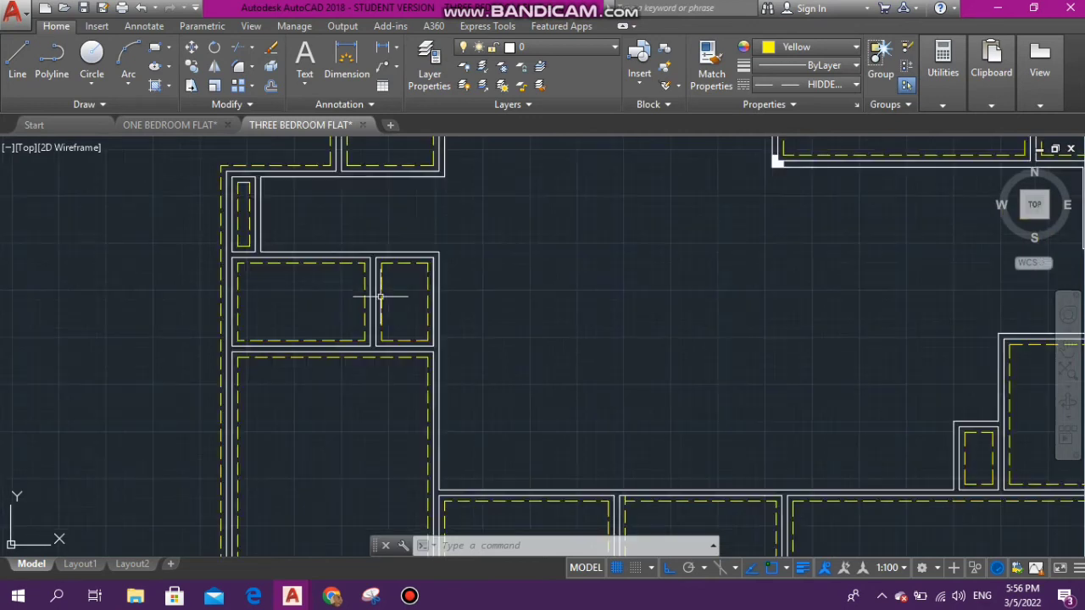
{"action": "scroll", "coordinate": [383, 295], "scroll_direction": "up", "scroll_amount": 4}
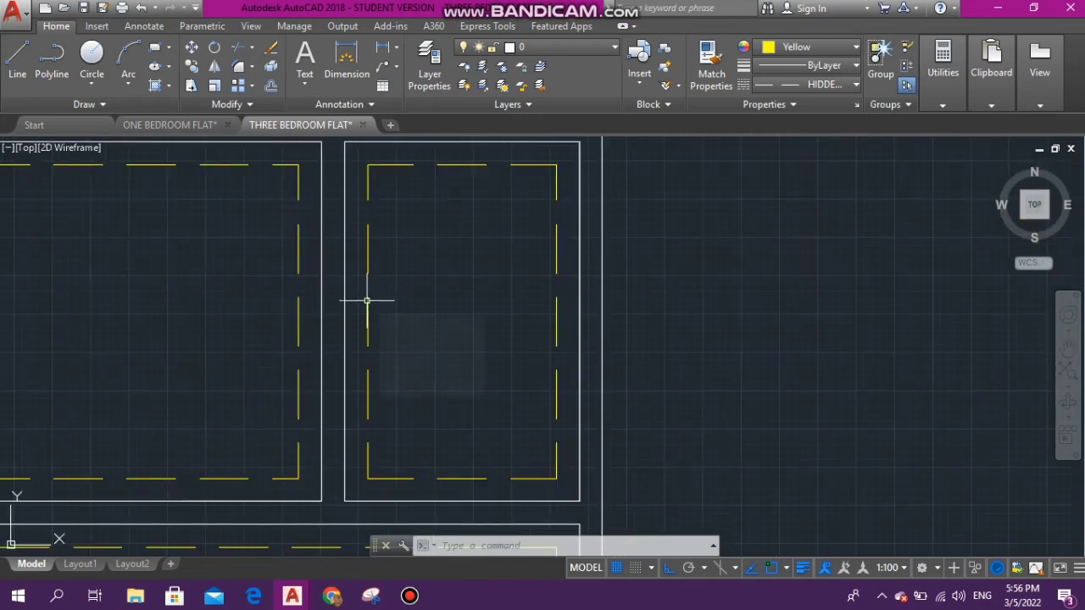
{"action": "scroll", "coordinate": [380, 303], "scroll_direction": "down", "scroll_amount": 4}
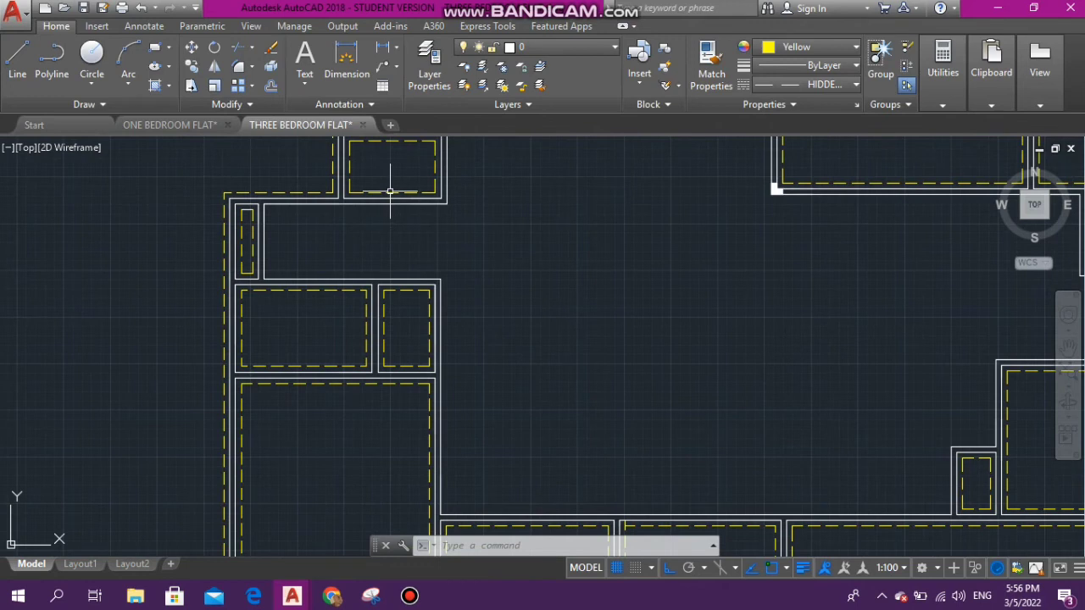
{"action": "scroll", "coordinate": [423, 191], "scroll_direction": "down", "scroll_amount": 5}
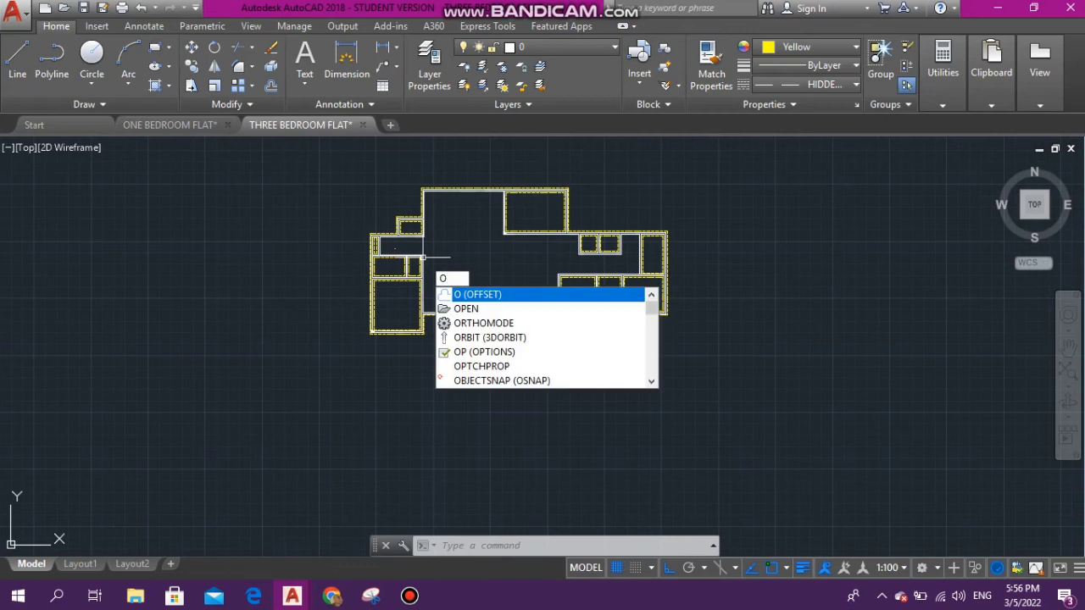
- Rerun OFFSET at 150 and copy a vertical wall line 150 to the right
{"action": "key", "text": "Return"}
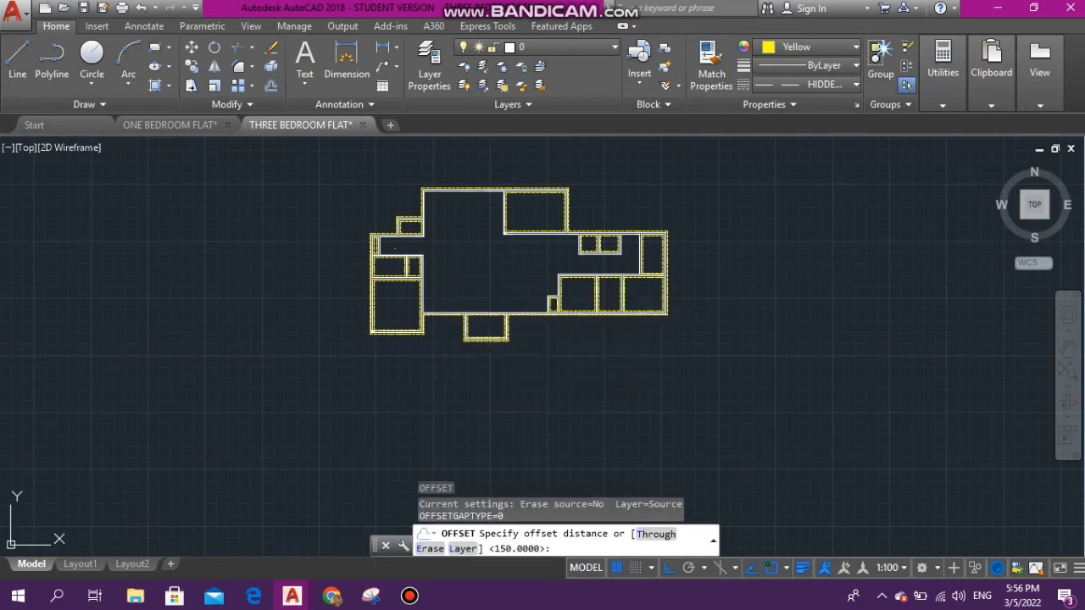
{"action": "key", "text": "Return"}
{"action": "scroll", "coordinate": [424, 263], "scroll_direction": "up", "scroll_amount": 4}
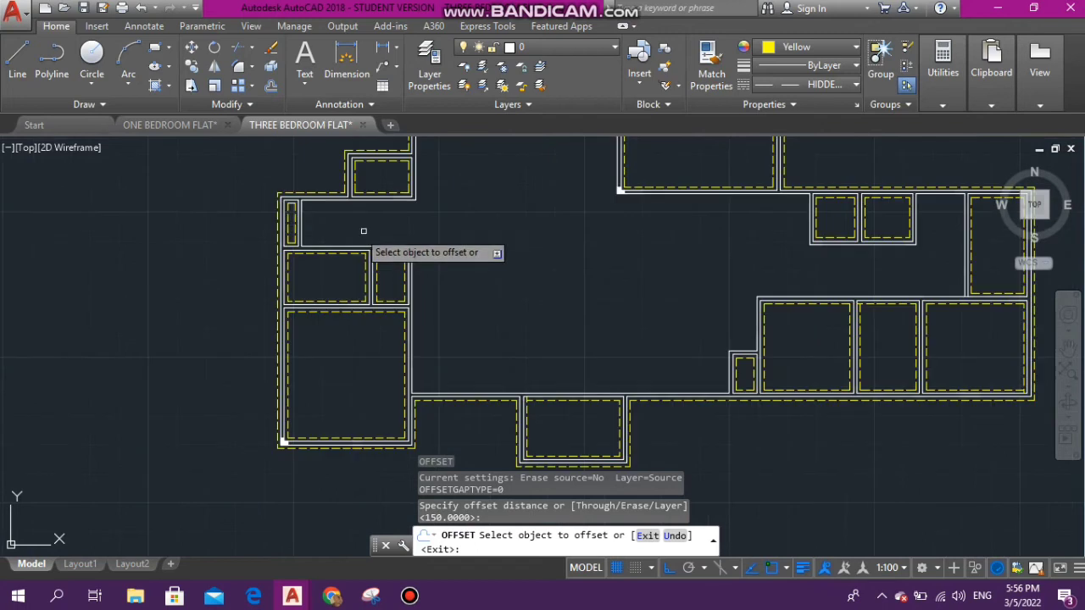
{"action": "scroll", "coordinate": [259, 205], "scroll_direction": "up", "scroll_amount": 5}
{"action": "left_click", "coordinate": [369, 242]}
{"action": "left_click", "coordinate": [462, 228]}
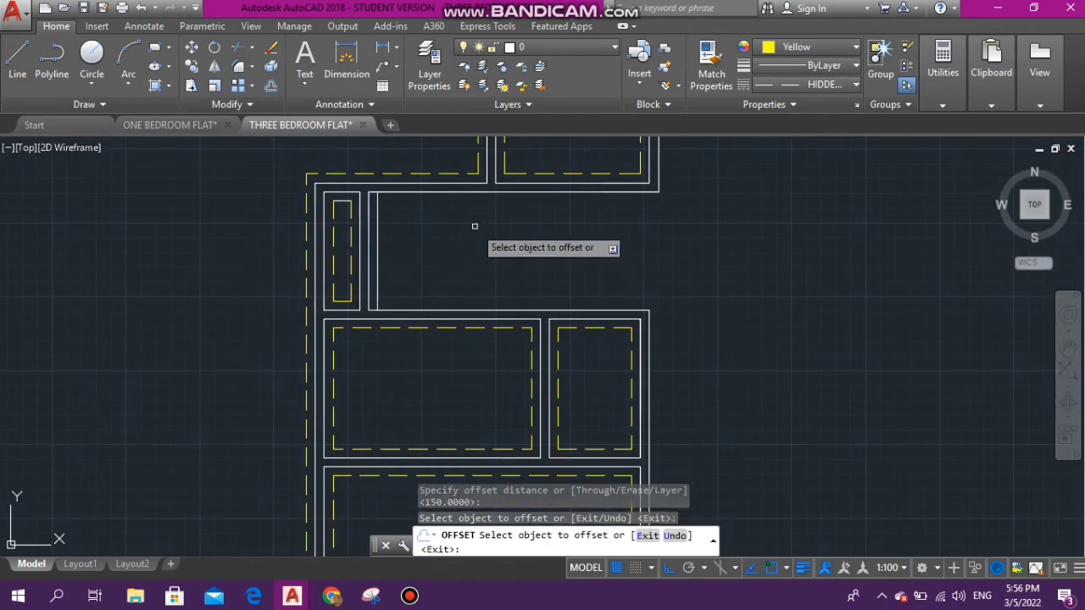
- Offset two horizontal wall lines and the plan's top wall line 150 to their inner sides
{"action": "left_click", "coordinate": [487, 193]}
{"action": "left_click", "coordinate": [484, 274]}
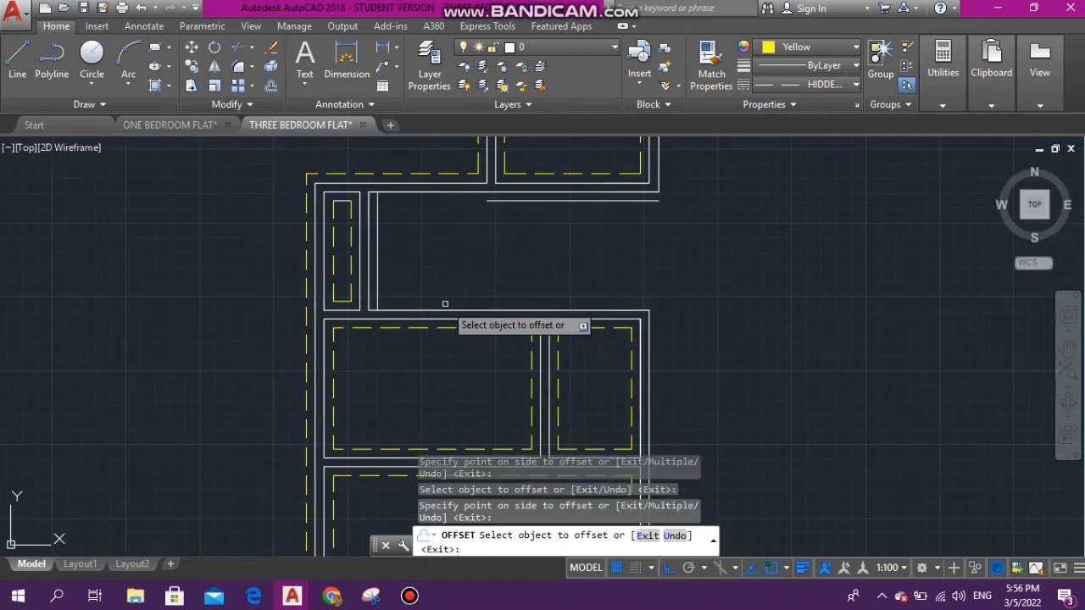
{"action": "left_click", "coordinate": [446, 309]}
{"action": "left_click", "coordinate": [479, 275]}
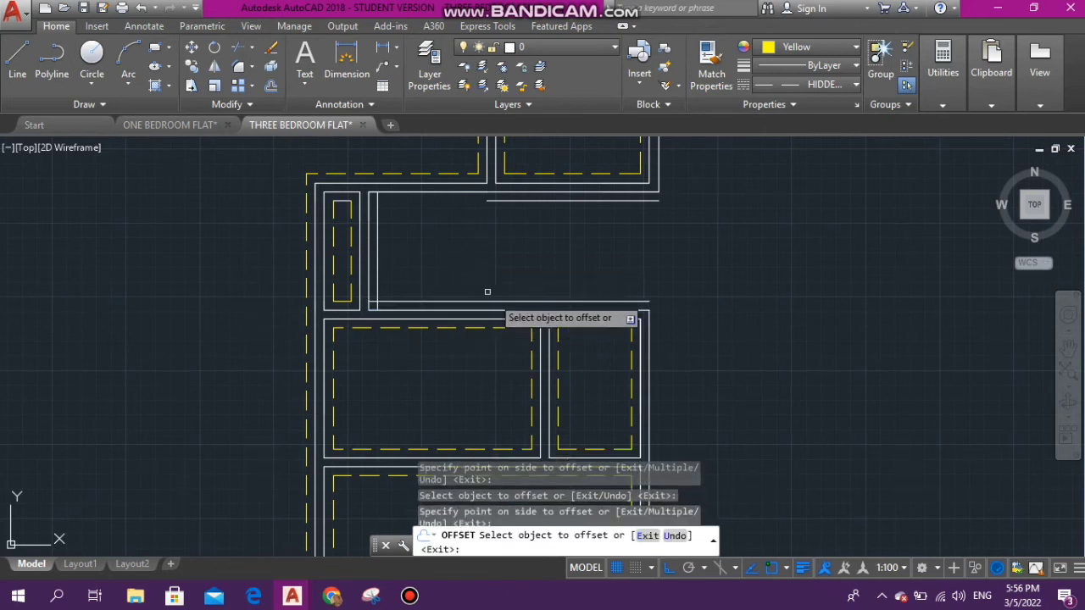
{"action": "scroll", "coordinate": [499, 292], "scroll_direction": "down", "scroll_amount": 2}
{"action": "scroll", "coordinate": [599, 150], "scroll_direction": "down", "scroll_amount": 3}
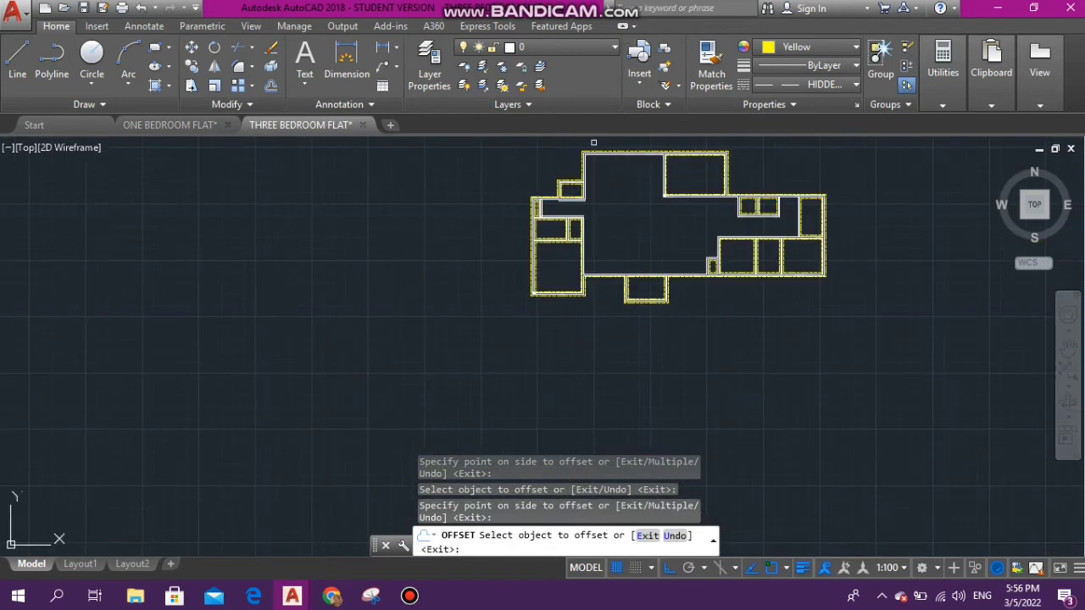
{"action": "scroll", "coordinate": [597, 150], "scroll_direction": "up", "scroll_amount": 4}
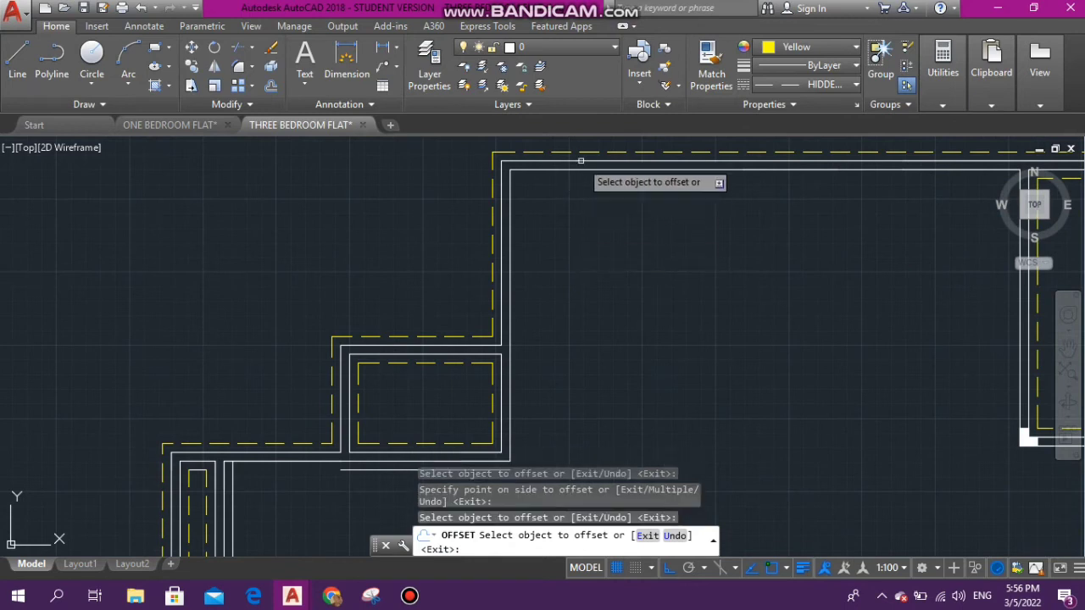
{"action": "left_click", "coordinate": [583, 174]}
{"action": "left_click", "coordinate": [584, 209]}
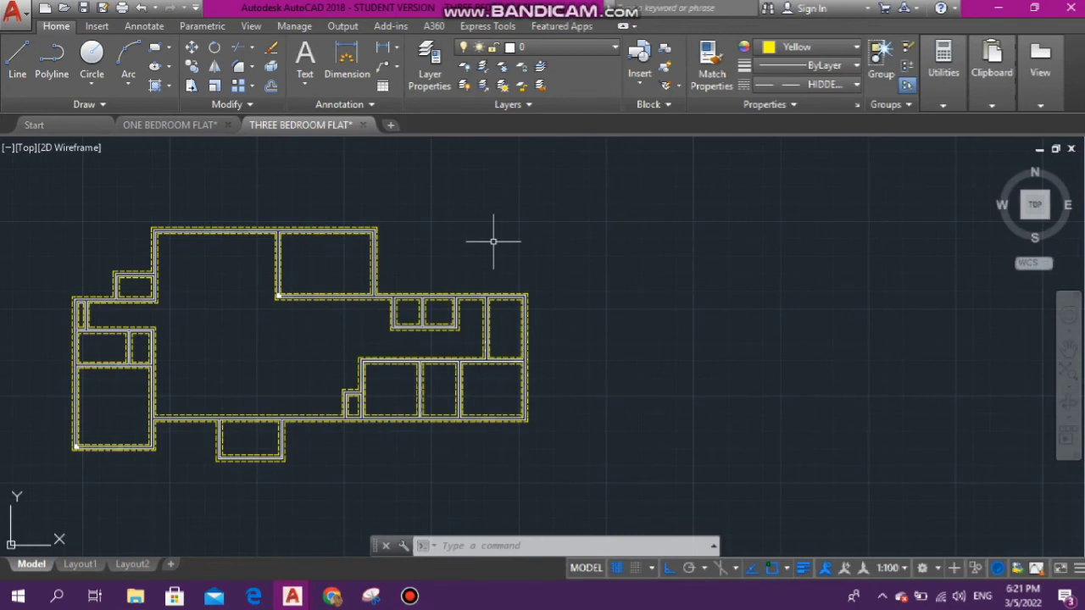
{"action": "scroll", "coordinate": [436, 274], "scroll_direction": "down", "scroll_amount": 1}
{"action": "scroll", "coordinate": [169, 359], "scroll_direction": "up", "scroll_amount": 3}
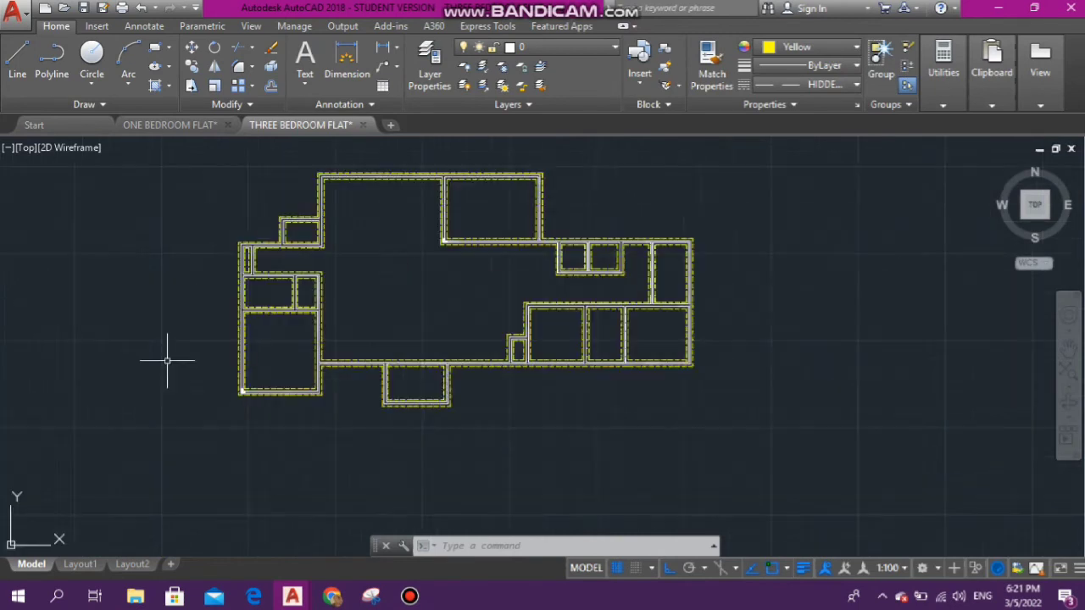
{"action": "scroll", "coordinate": [279, 296], "scroll_direction": "up", "scroll_amount": 2}
{"action": "scroll", "coordinate": [310, 258], "scroll_direction": "up", "scroll_amount": 3}
{"action": "scroll", "coordinate": [310, 260], "scroll_direction": "up", "scroll_amount": 2}
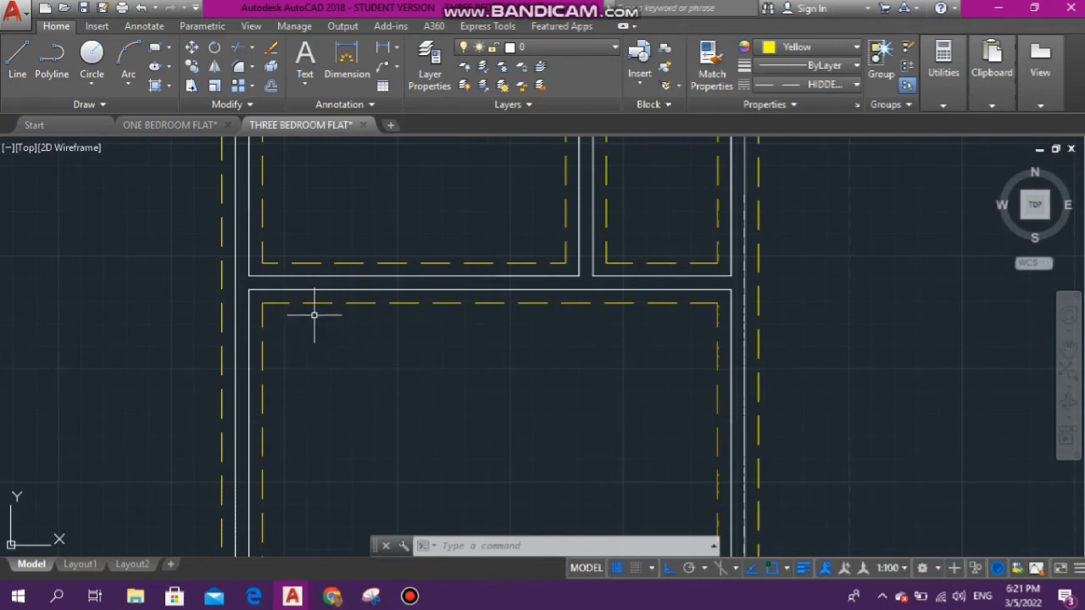
{"action": "scroll", "coordinate": [336, 306], "scroll_direction": "down", "scroll_amount": 2}
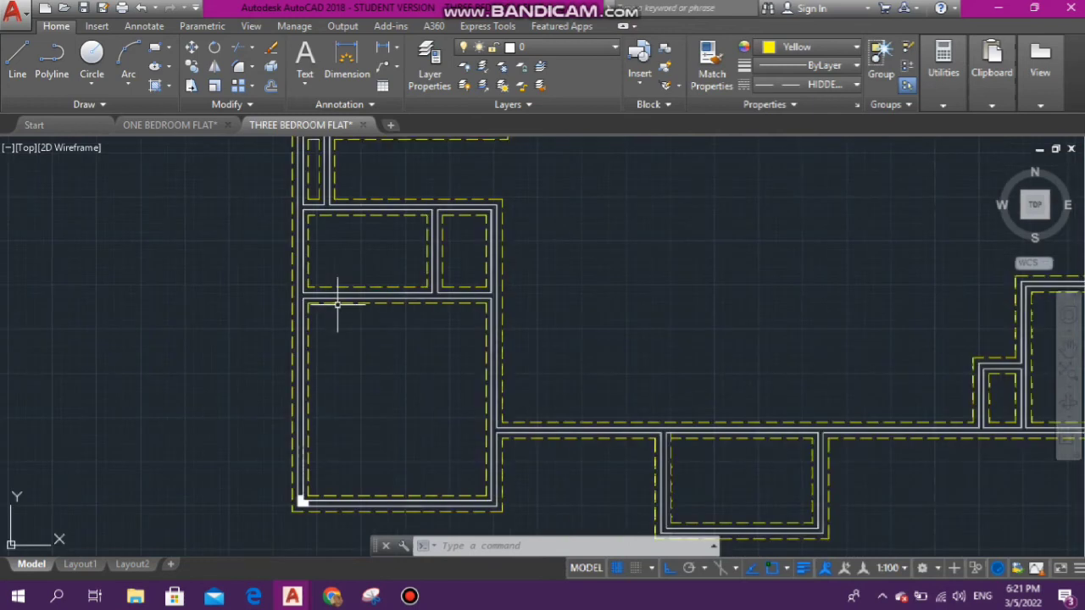
{"action": "scroll", "coordinate": [345, 315], "scroll_direction": "up", "scroll_amount": 4}
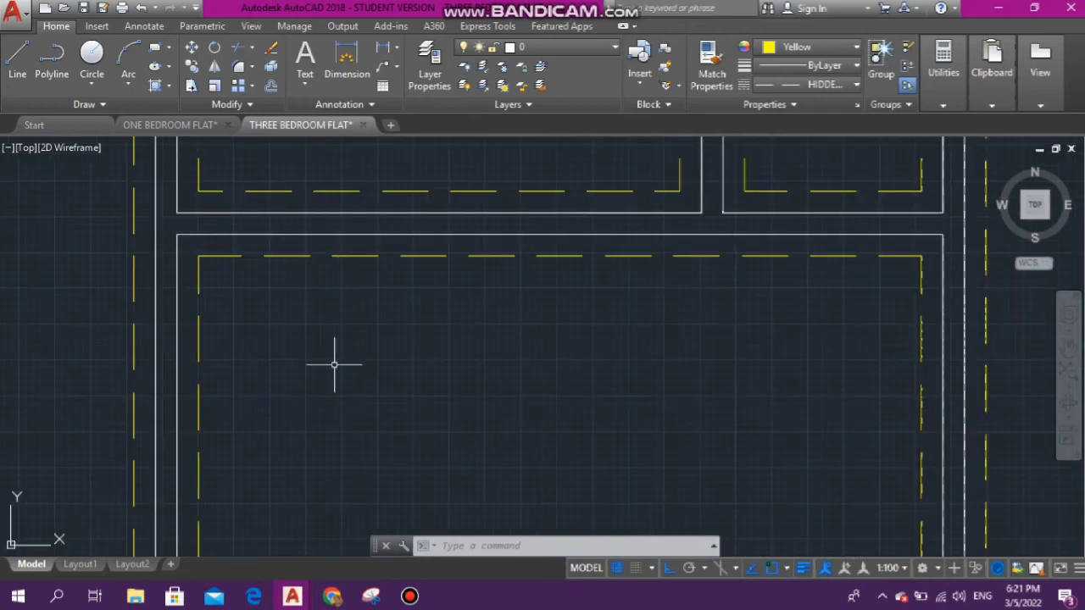
{"action": "scroll", "coordinate": [331, 307], "scroll_direction": "down", "scroll_amount": 4}
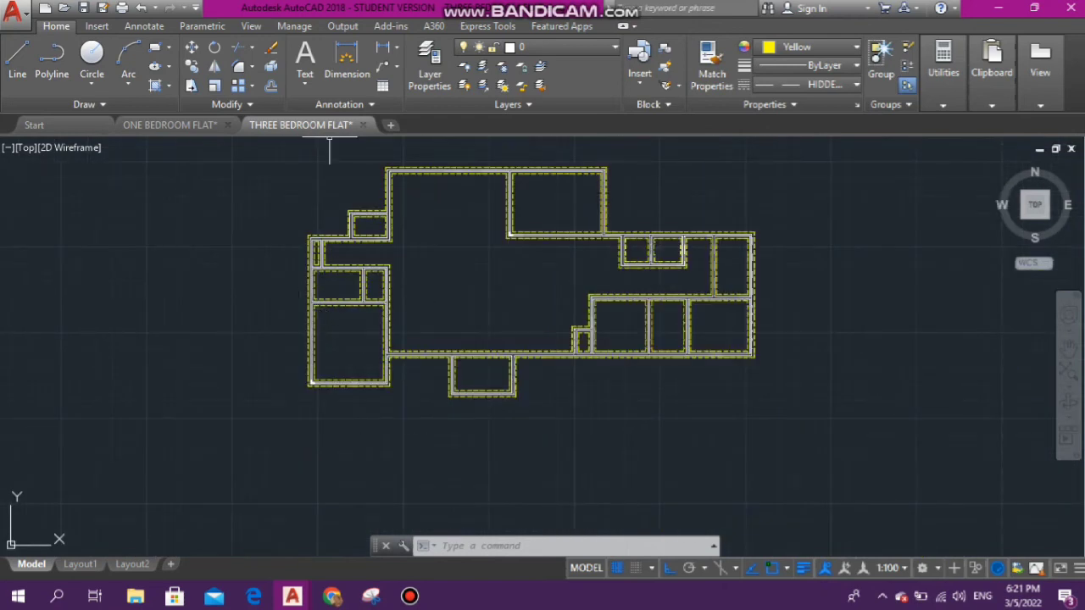
{"action": "scroll", "coordinate": [322, 245], "scroll_direction": "up", "scroll_amount": 3}
{"action": "scroll", "coordinate": [305, 219], "scroll_direction": "up", "scroll_amount": 4}
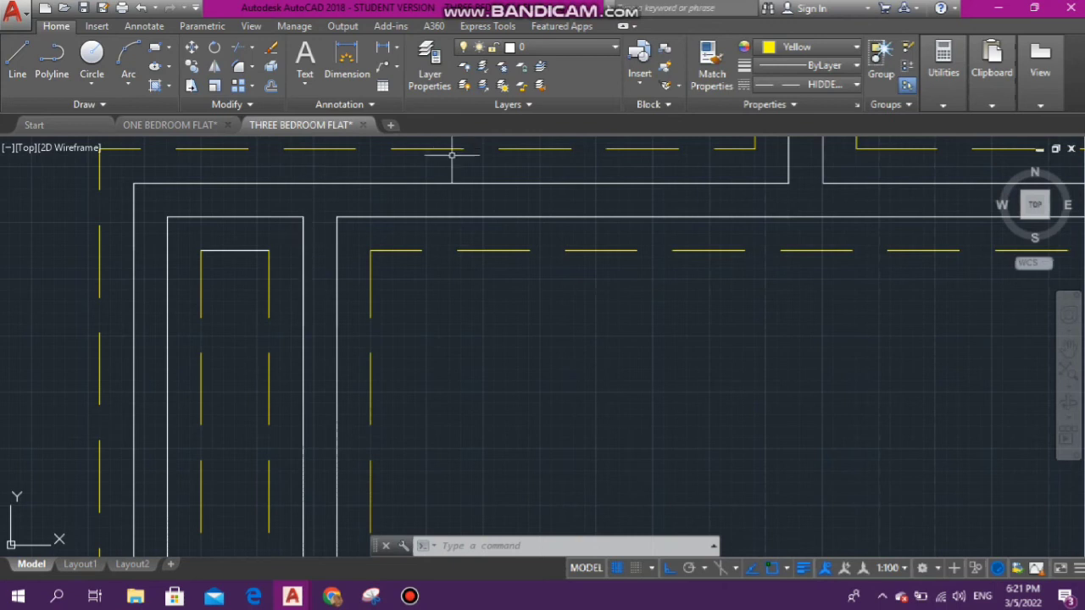
{"action": "scroll", "coordinate": [452, 155], "scroll_direction": "down", "scroll_amount": 5}
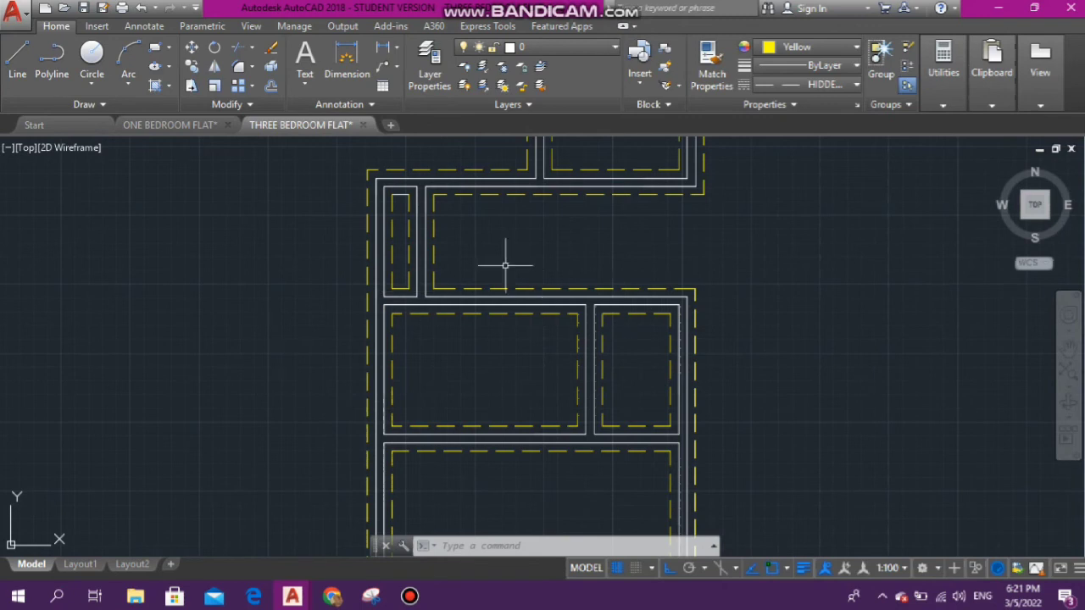
{"action": "scroll", "coordinate": [387, 286], "scroll_direction": "down", "scroll_amount": 4}
{"action": "scroll", "coordinate": [584, 230], "scroll_direction": "up", "scroll_amount": 6}
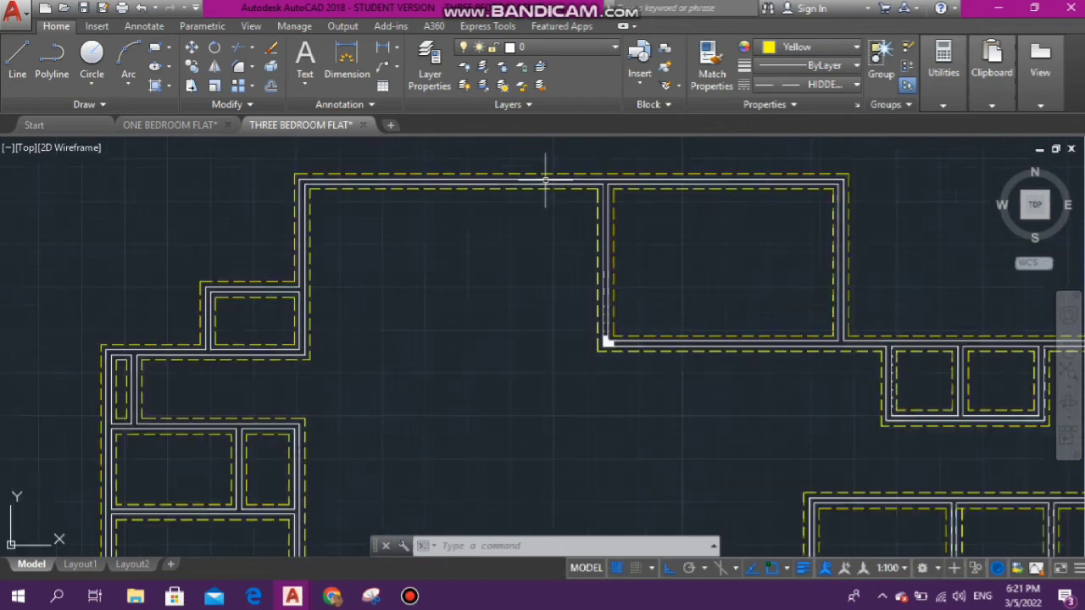
{"action": "scroll", "coordinate": [548, 205], "scroll_direction": "down", "scroll_amount": 2}
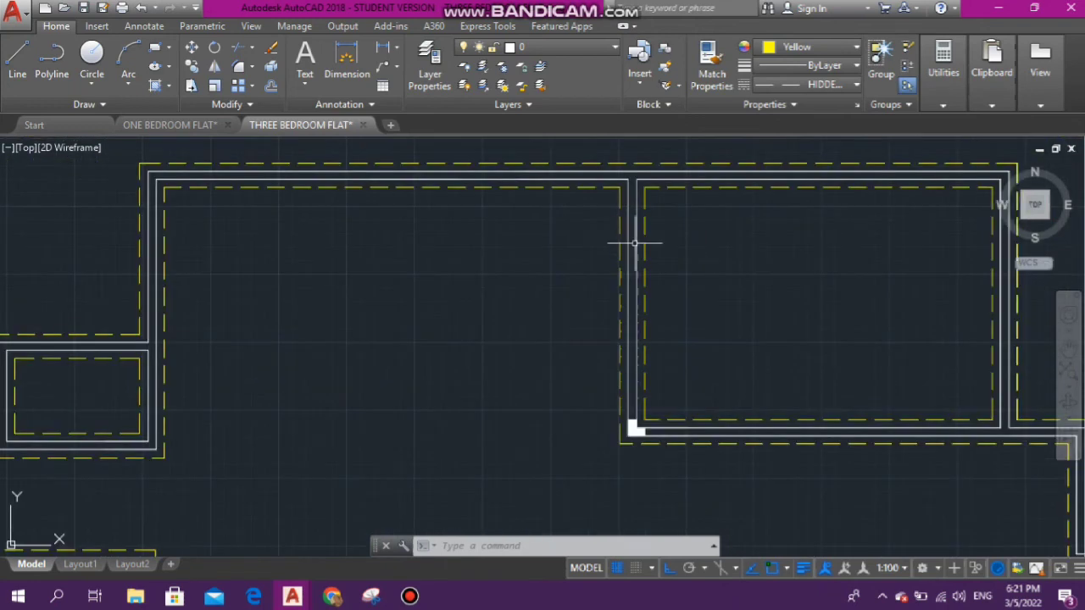
{"action": "scroll", "coordinate": [576, 312], "scroll_direction": "down", "scroll_amount": 5}
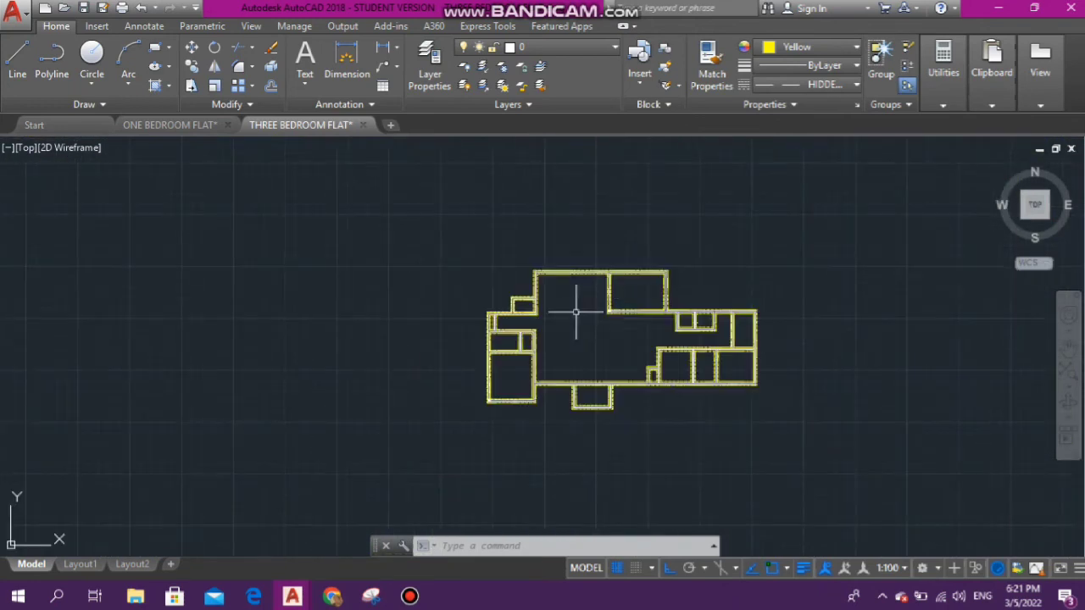
{"action": "scroll", "coordinate": [543, 374], "scroll_direction": "up", "scroll_amount": 4}
{"action": "scroll", "coordinate": [720, 416], "scroll_direction": "up", "scroll_amount": 4}
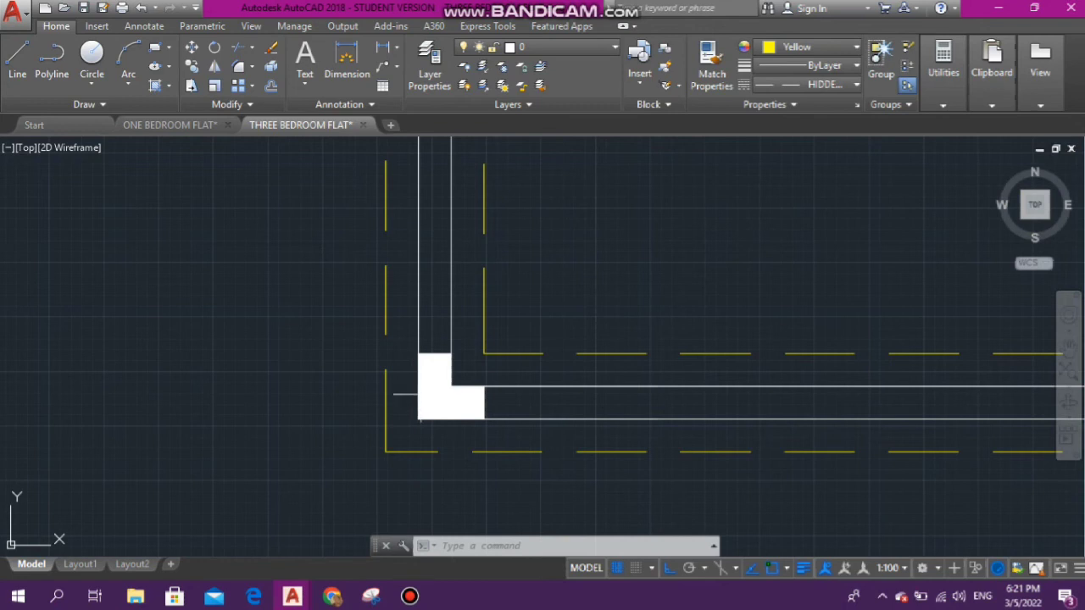
{"action": "scroll", "coordinate": [428, 381], "scroll_direction": "down", "scroll_amount": 6}
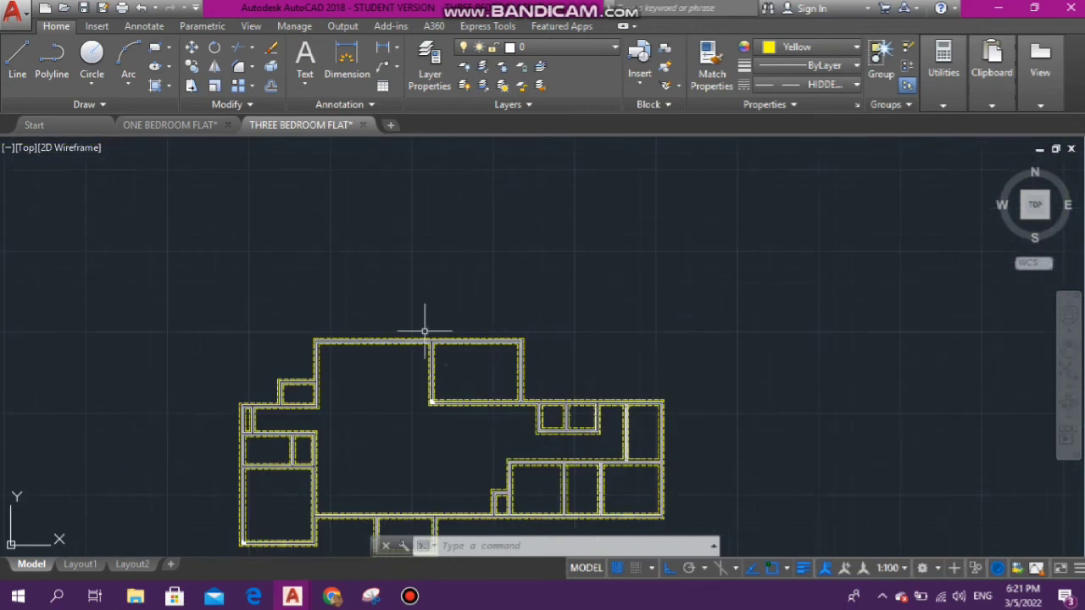
{"action": "scroll", "coordinate": [419, 332], "scroll_direction": "up", "scroll_amount": 4}
{"action": "scroll", "coordinate": [396, 466], "scroll_direction": "down", "scroll_amount": 6}
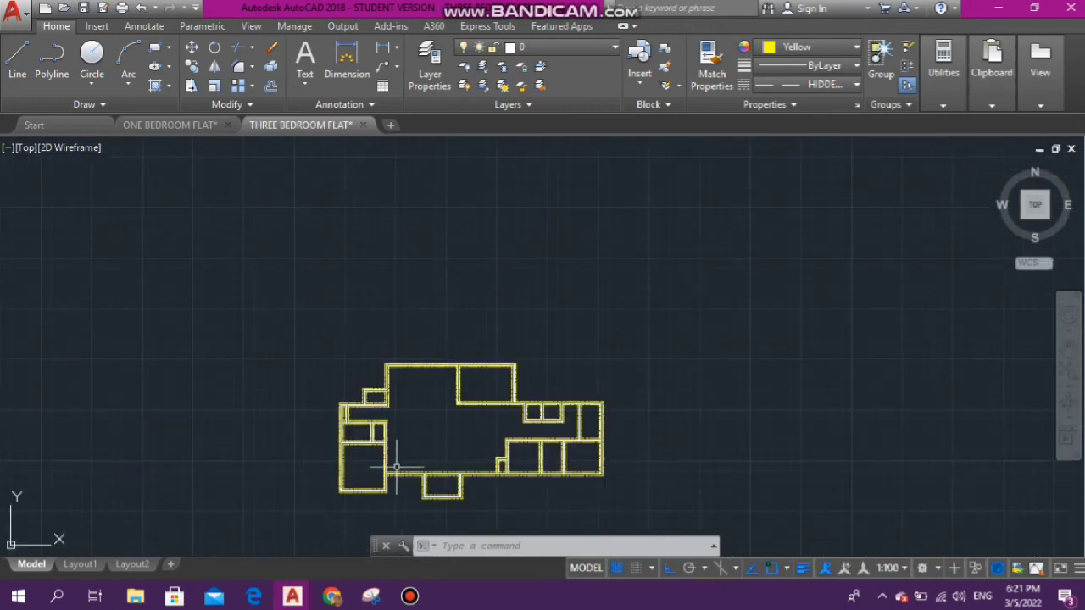
{"action": "scroll", "coordinate": [331, 468], "scroll_direction": "up", "scroll_amount": 8}
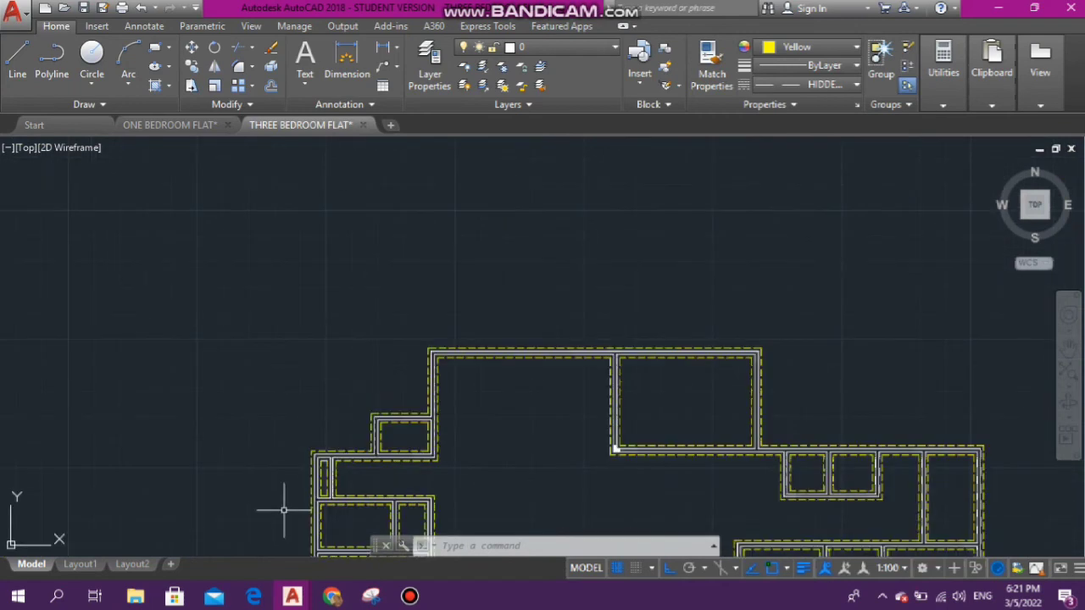
{"action": "scroll", "coordinate": [387, 379], "scroll_direction": "up", "scroll_amount": 2}
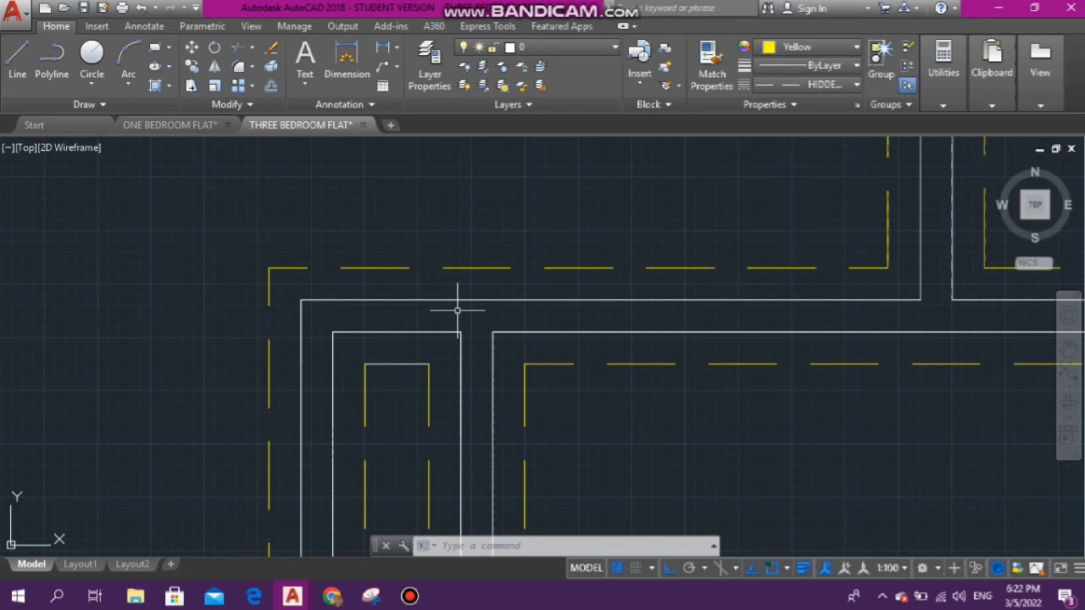
{"action": "scroll", "coordinate": [454, 307], "scroll_direction": "down", "scroll_amount": 5}
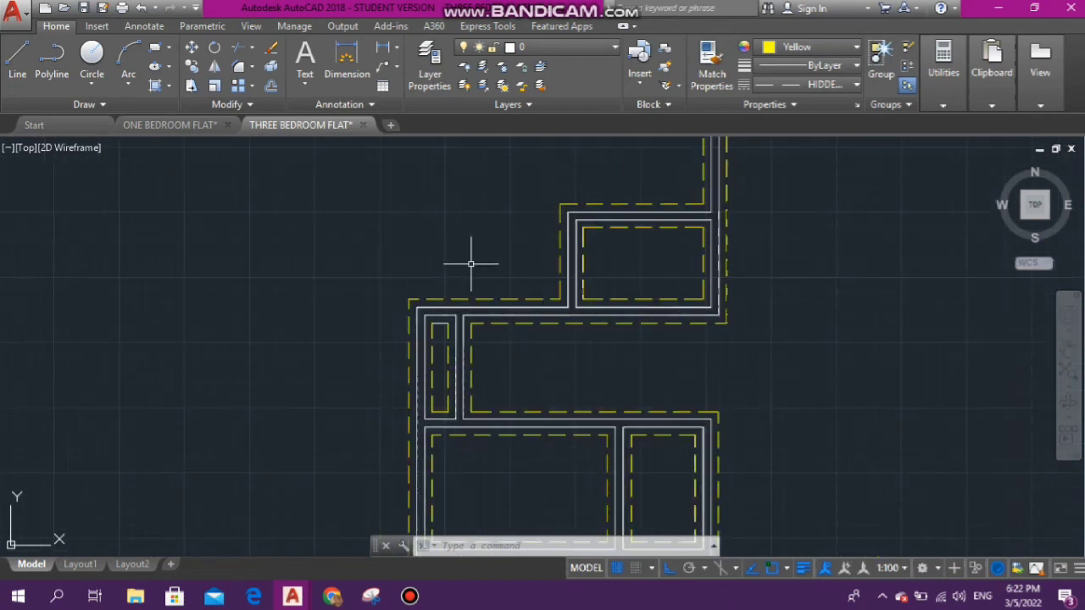
{"action": "scroll", "coordinate": [467, 260], "scroll_direction": "up", "scroll_amount": 2}
{"action": "scroll", "coordinate": [483, 243], "scroll_direction": "down", "scroll_amount": 1}
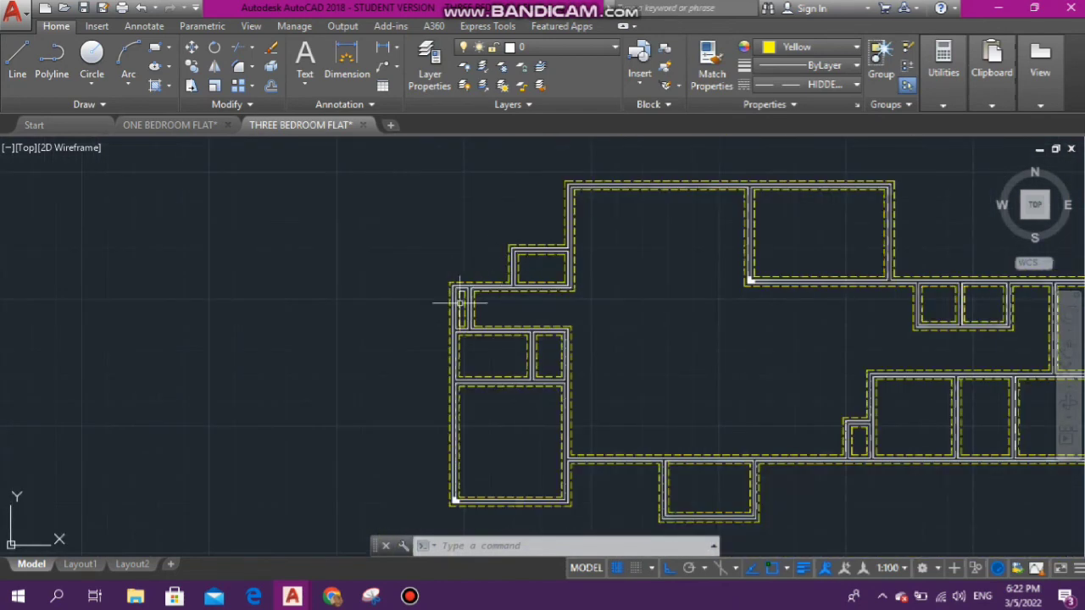
{"action": "scroll", "coordinate": [494, 288], "scroll_direction": "up", "scroll_amount": 3}
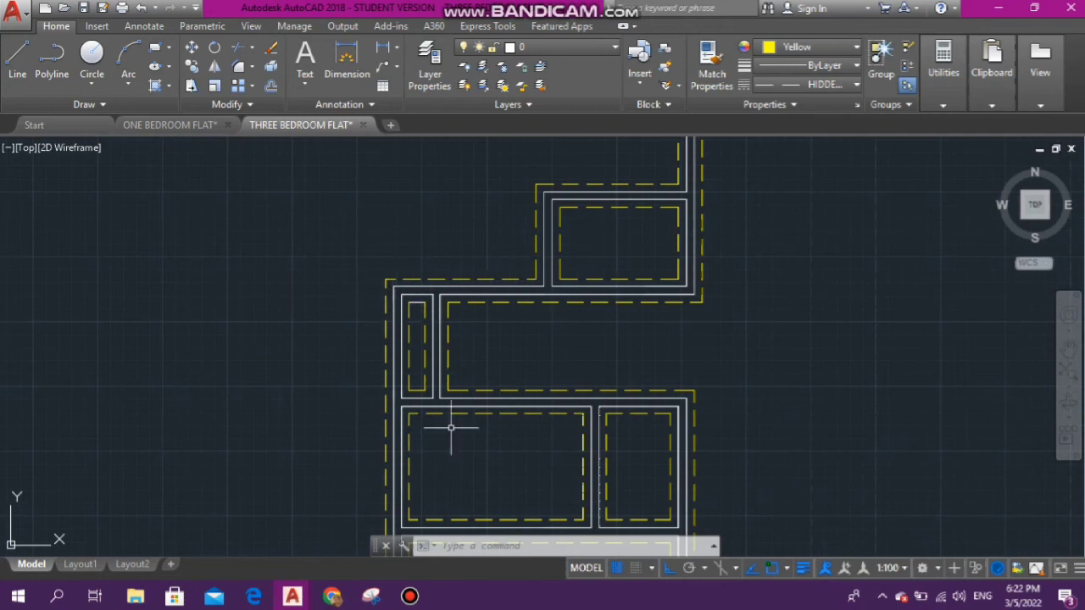
{"action": "scroll", "coordinate": [489, 364], "scroll_direction": "down", "scroll_amount": 10}
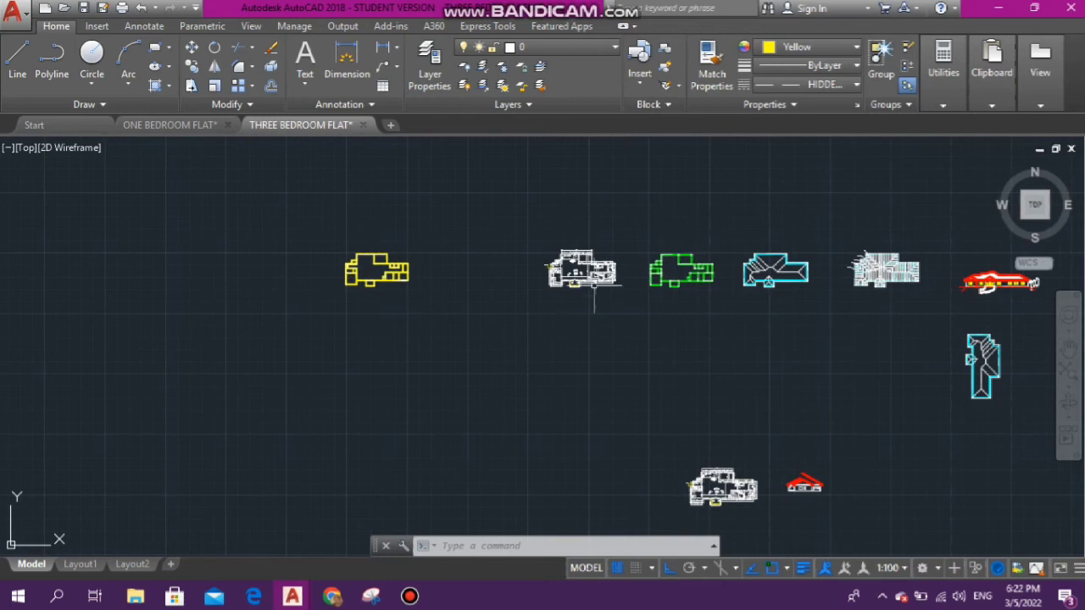
{"action": "scroll", "coordinate": [626, 322], "scroll_direction": "up", "scroll_amount": 6}
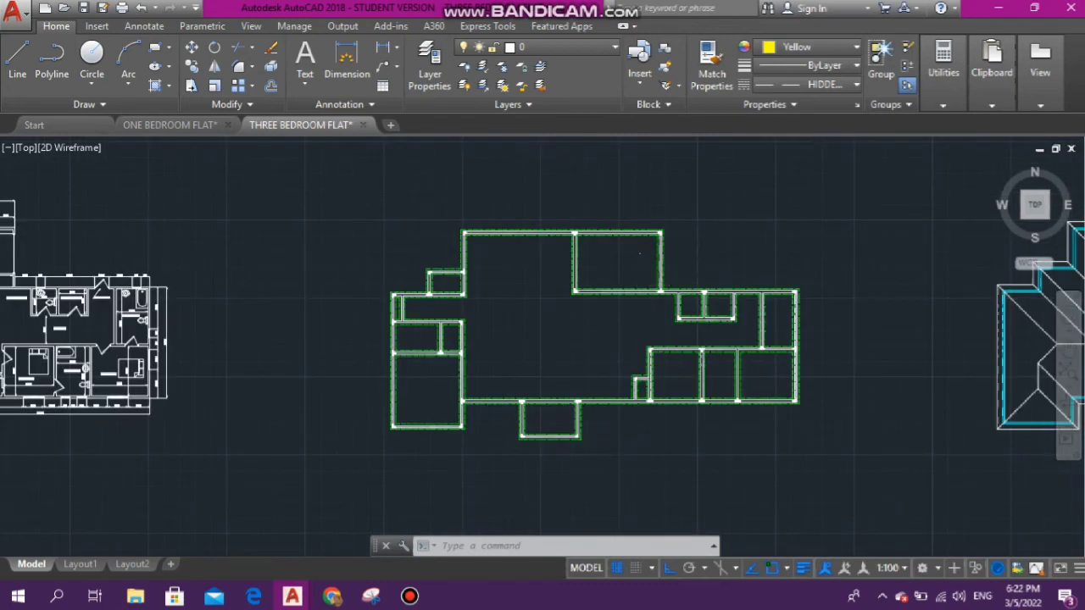
{"action": "scroll", "coordinate": [657, 297], "scroll_direction": "up", "scroll_amount": 8}
{"action": "scroll", "coordinate": [779, 307], "scroll_direction": "up", "scroll_amount": 4}
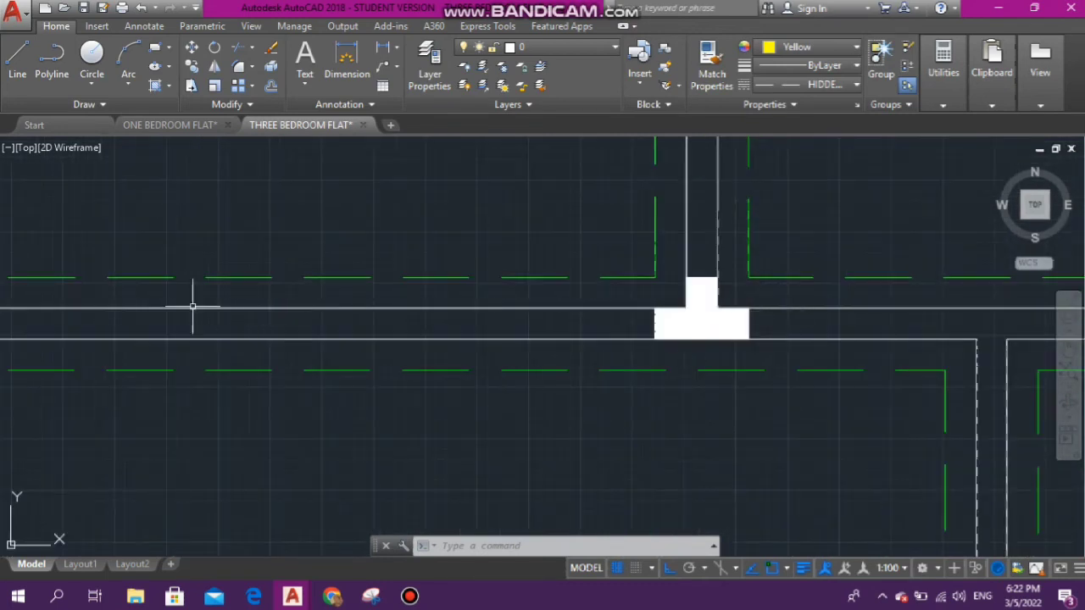
{"action": "scroll", "coordinate": [324, 227], "scroll_direction": "down", "scroll_amount": 5}
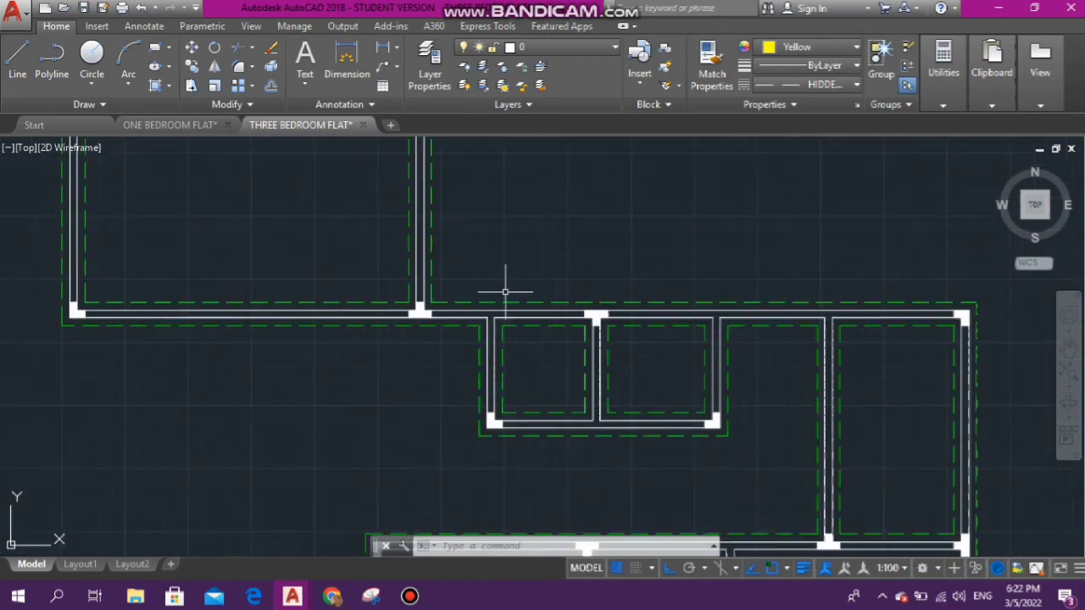
{"action": "scroll", "coordinate": [831, 310], "scroll_direction": "down", "scroll_amount": 6}
{"action": "scroll", "coordinate": [467, 303], "scroll_direction": "up", "scroll_amount": 7}
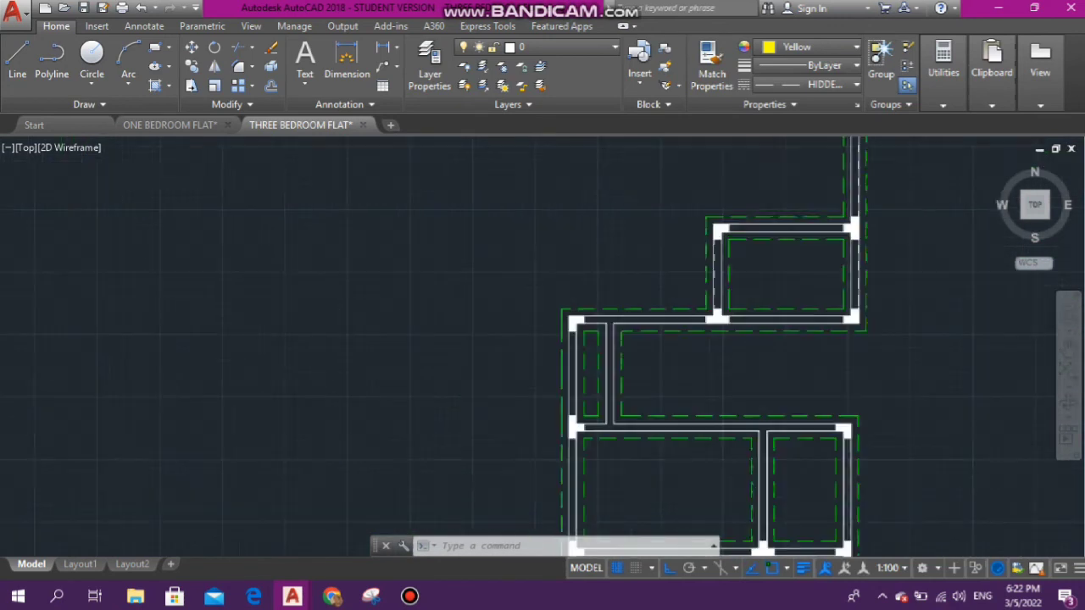
{"action": "scroll", "coordinate": [634, 376], "scroll_direction": "up", "scroll_amount": 4}
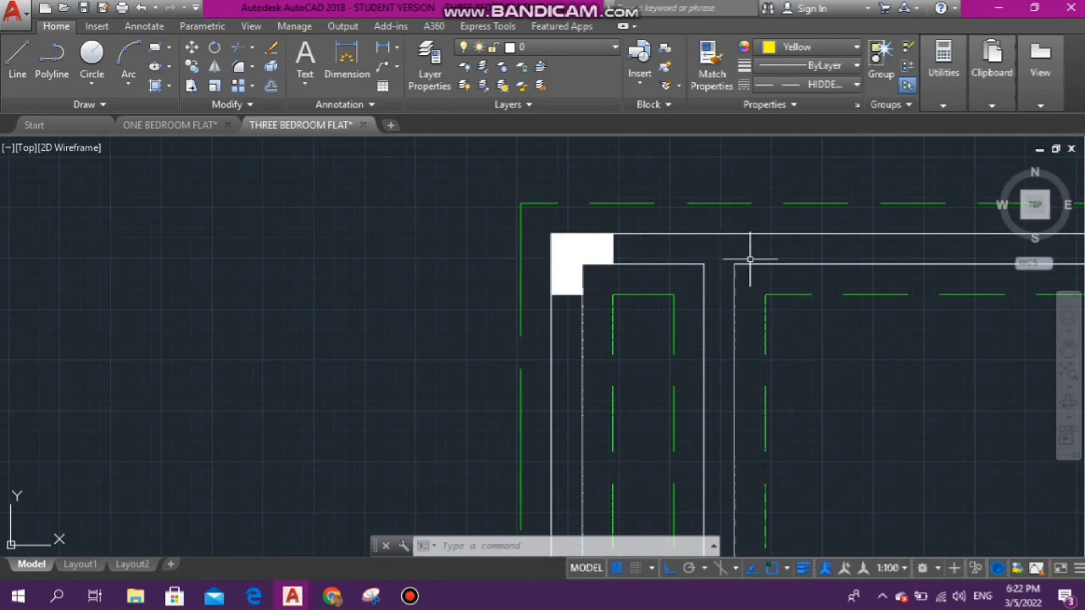
{"action": "scroll", "coordinate": [542, 249], "scroll_direction": "down", "scroll_amount": 5}
{"action": "scroll", "coordinate": [632, 254], "scroll_direction": "up", "scroll_amount": 8}
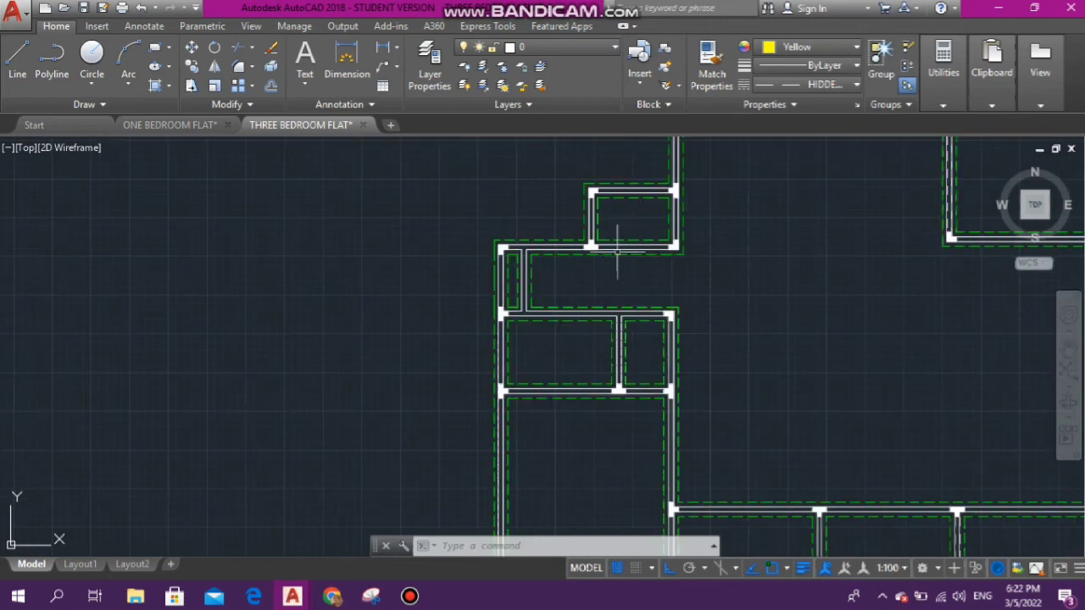
{"action": "scroll", "coordinate": [532, 284], "scroll_direction": "down", "scroll_amount": 3}
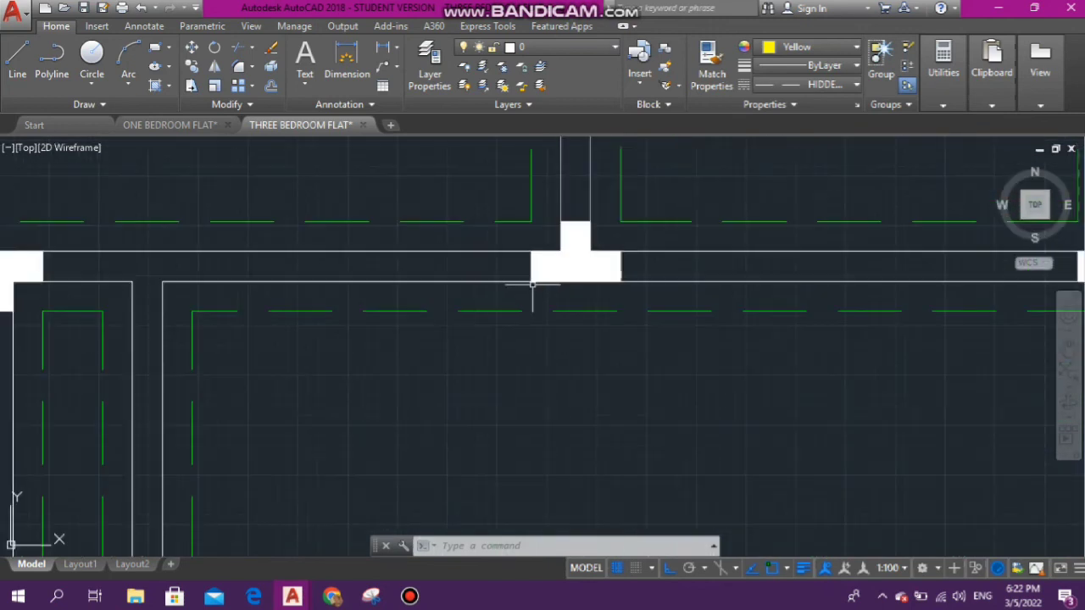
{"action": "scroll", "coordinate": [576, 219], "scroll_direction": "up", "scroll_amount": 3}
{"action": "scroll", "coordinate": [527, 259], "scroll_direction": "up", "scroll_amount": 4}
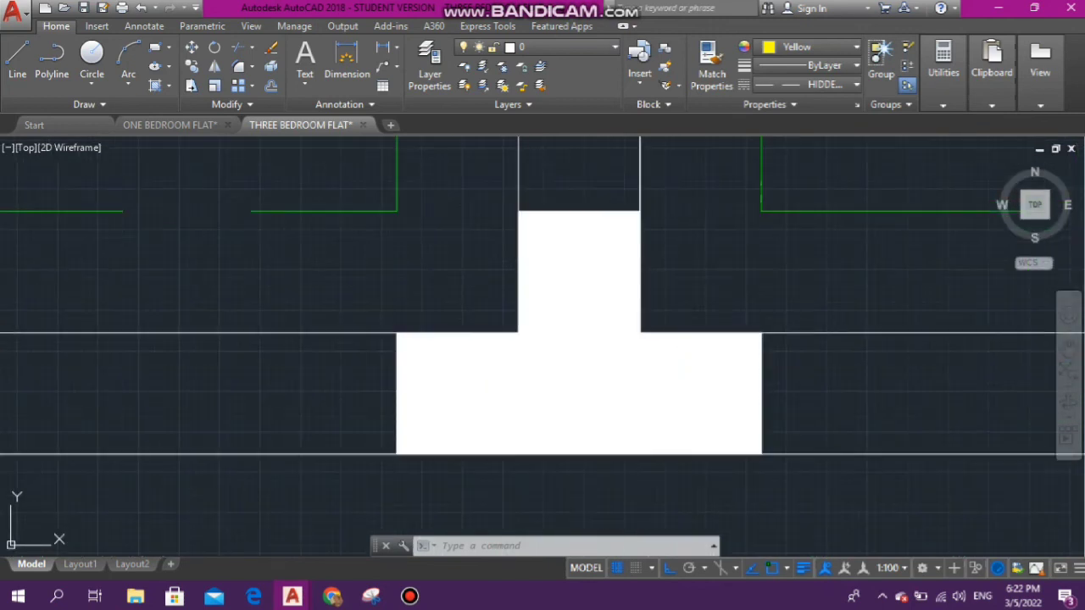
{"action": "scroll", "coordinate": [576, 263], "scroll_direction": "down", "scroll_amount": 6}
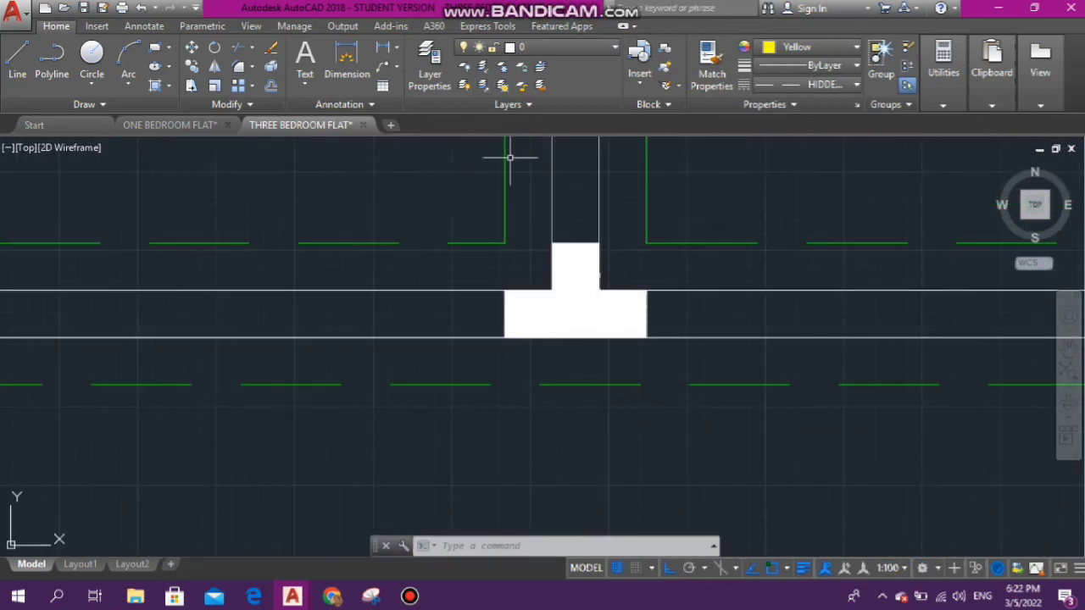
{"action": "scroll", "coordinate": [510, 157], "scroll_direction": "down", "scroll_amount": 5}
{"action": "scroll", "coordinate": [462, 327], "scroll_direction": "up", "scroll_amount": 4}
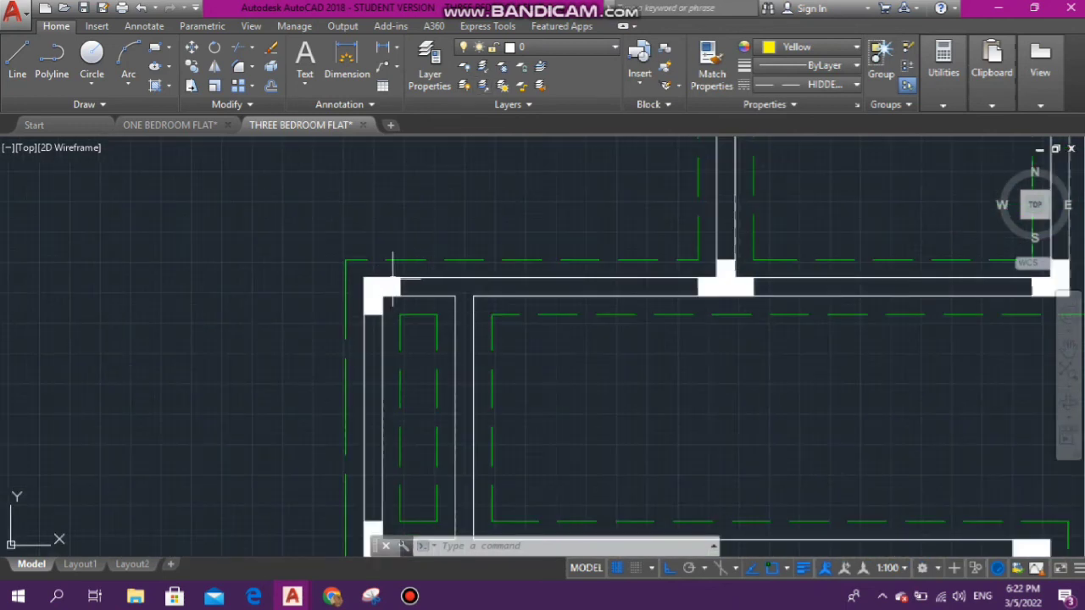
{"action": "scroll", "coordinate": [387, 285], "scroll_direction": "up", "scroll_amount": 8}
{"action": "scroll", "coordinate": [399, 339], "scroll_direction": "down", "scroll_amount": 8}
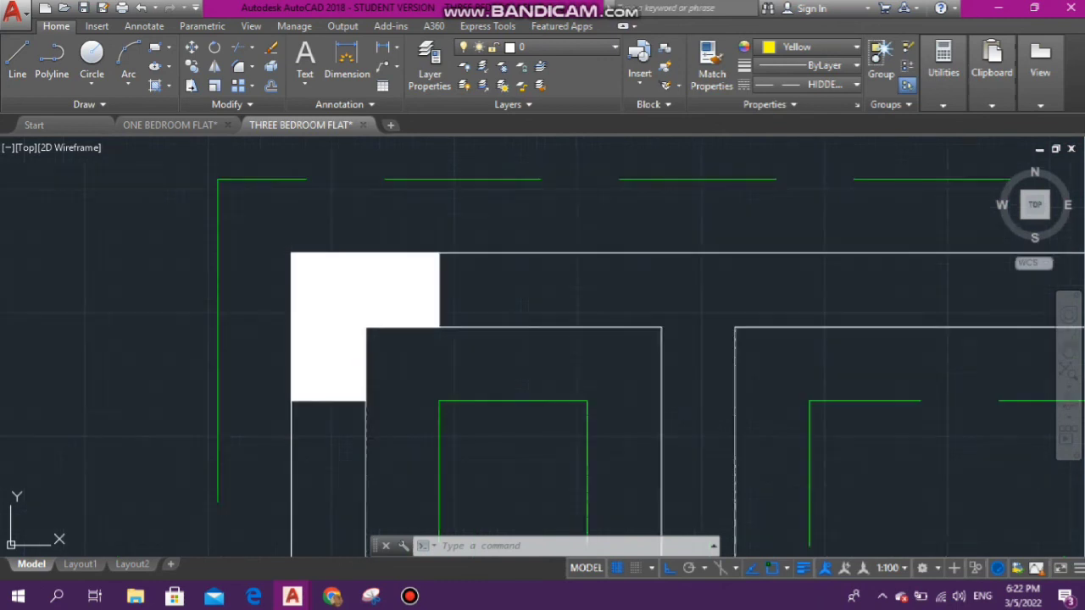
{"action": "scroll", "coordinate": [404, 396], "scroll_direction": "up", "scroll_amount": 6}
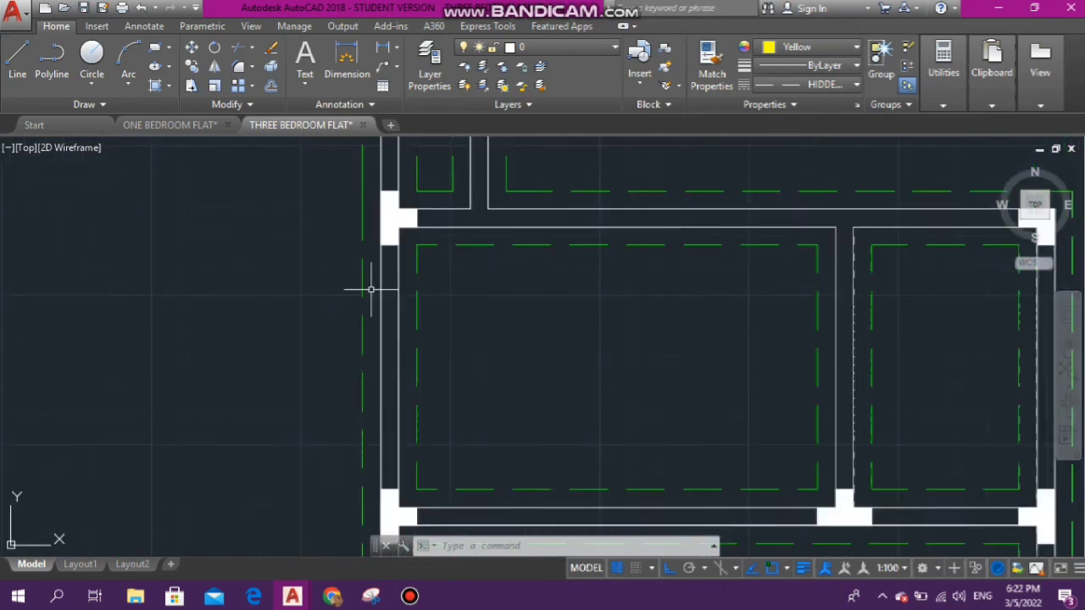
{"action": "scroll", "coordinate": [423, 242], "scroll_direction": "down", "scroll_amount": 5}
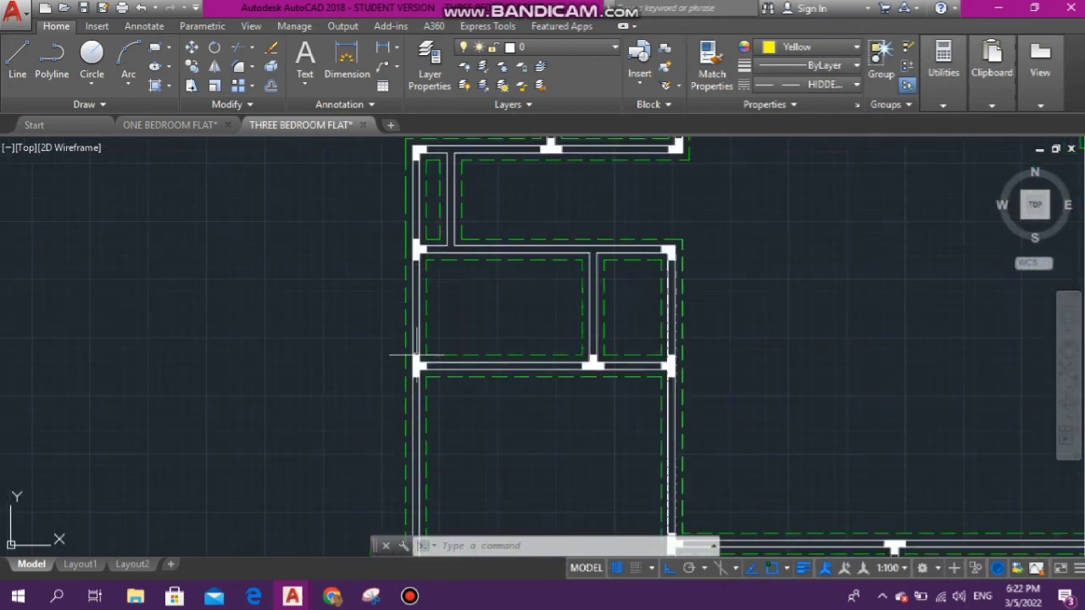
{"action": "scroll", "coordinate": [463, 361], "scroll_direction": "down", "scroll_amount": 5}
{"action": "scroll", "coordinate": [496, 318], "scroll_direction": "up", "scroll_amount": 5}
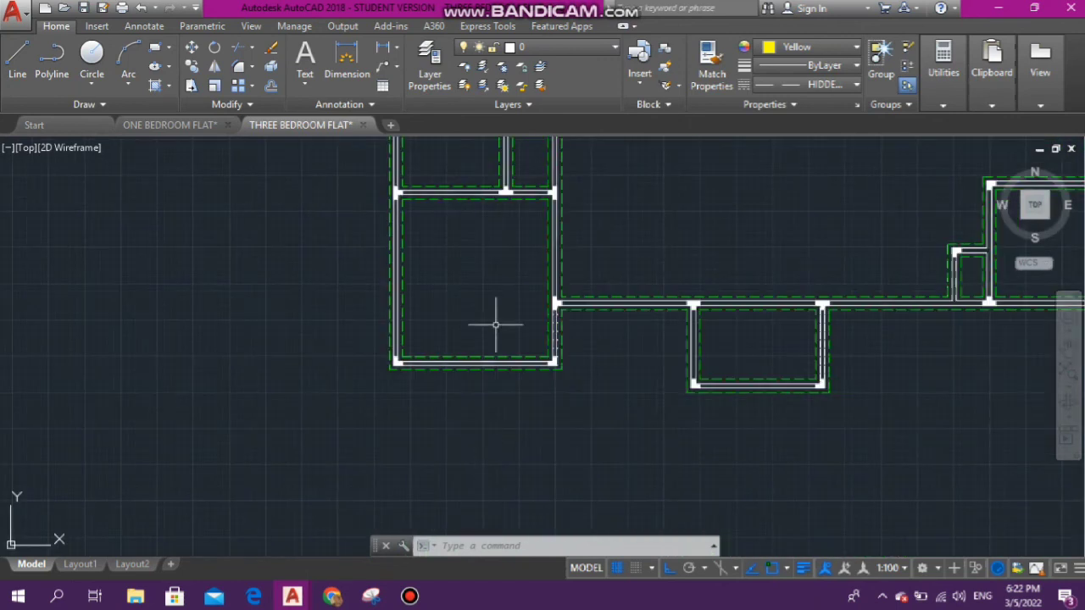
{"action": "scroll", "coordinate": [497, 370], "scroll_direction": "down", "scroll_amount": 5}
{"action": "scroll", "coordinate": [283, 313], "scroll_direction": "up", "scroll_amount": 4}
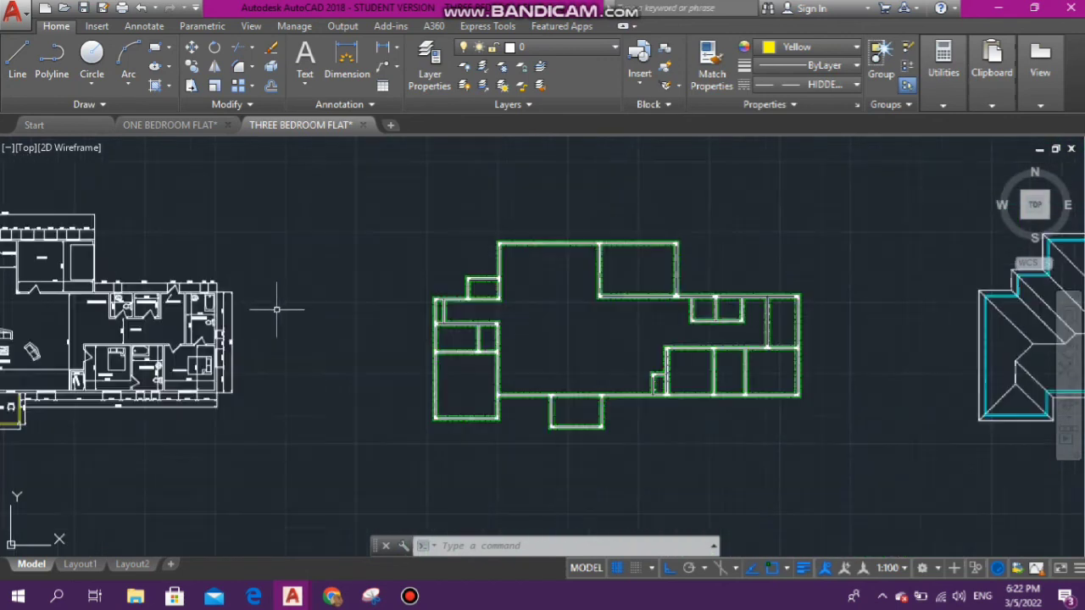
{"action": "scroll", "coordinate": [462, 266], "scroll_direction": "up", "scroll_amount": 3}
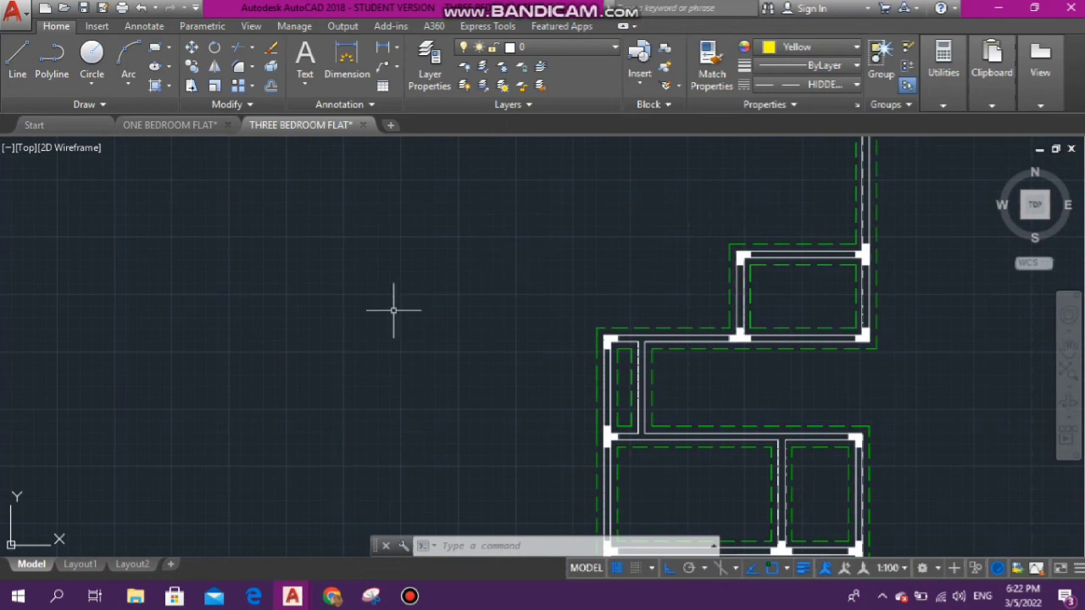
{"action": "scroll", "coordinate": [441, 322], "scroll_direction": "down", "scroll_amount": 5}
{"action": "scroll", "coordinate": [509, 339], "scroll_direction": "up", "scroll_amount": 6}
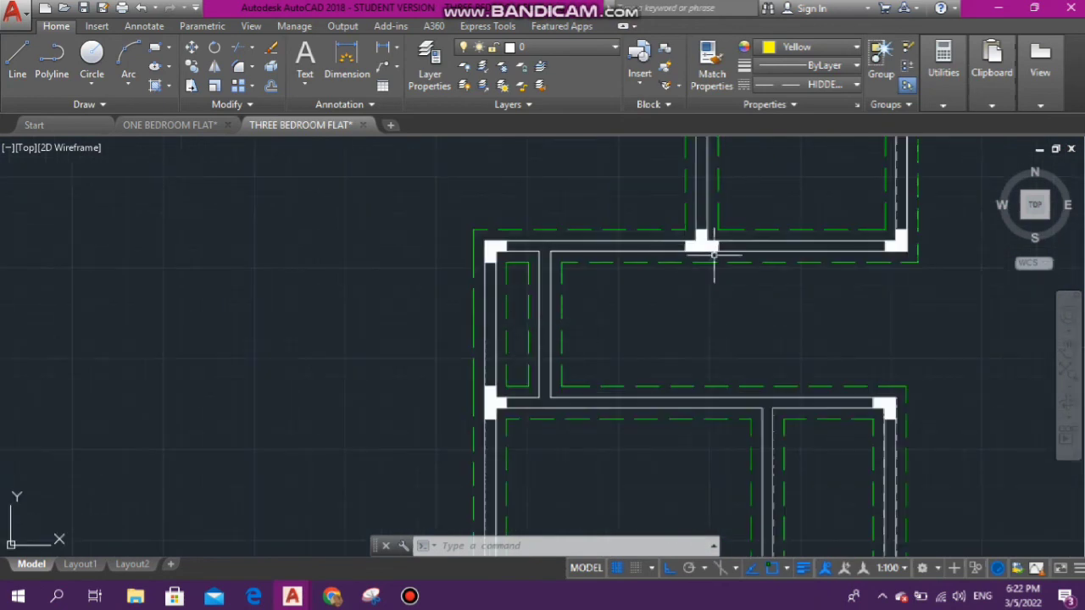
{"action": "scroll", "coordinate": [365, 388], "scroll_direction": "down", "scroll_amount": 6}
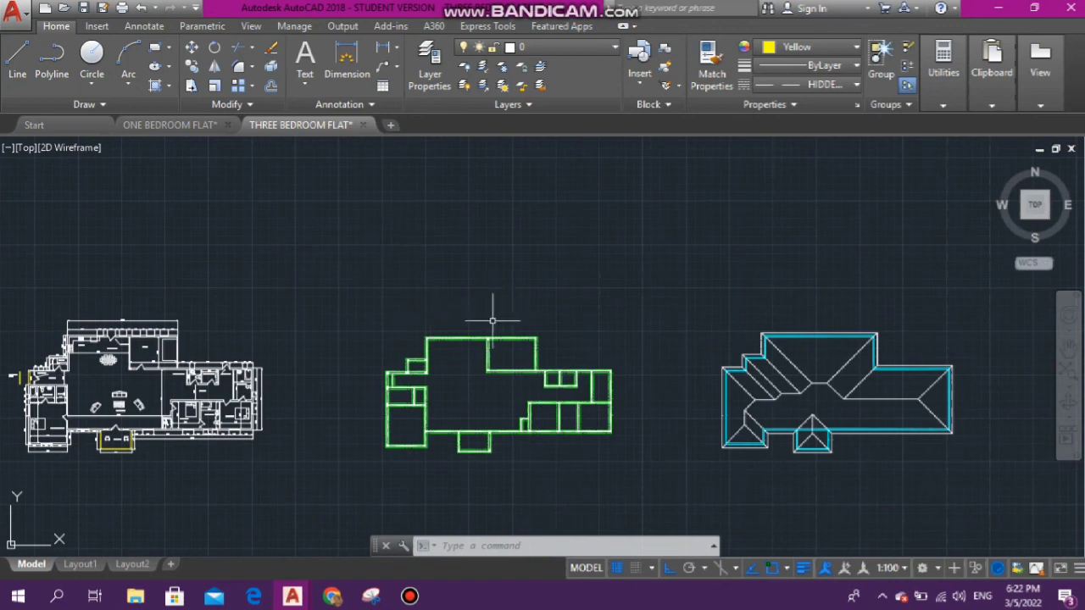
- Zoom around the other drawings and back onto the foundation plan's yellow footing lines
{"action": "scroll", "coordinate": [542, 390], "scroll_direction": "down", "scroll_amount": 5}
{"action": "scroll", "coordinate": [513, 412], "scroll_direction": "up", "scroll_amount": 4}
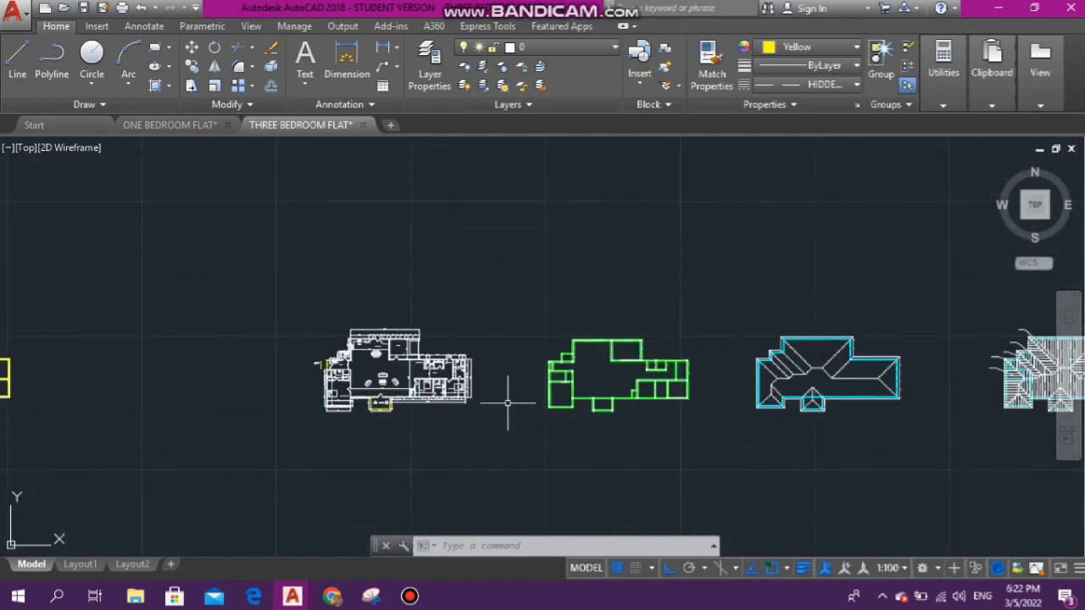
{"action": "scroll", "coordinate": [297, 370], "scroll_direction": "up", "scroll_amount": 4}
{"action": "scroll", "coordinate": [194, 266], "scroll_direction": "down", "scroll_amount": 7}
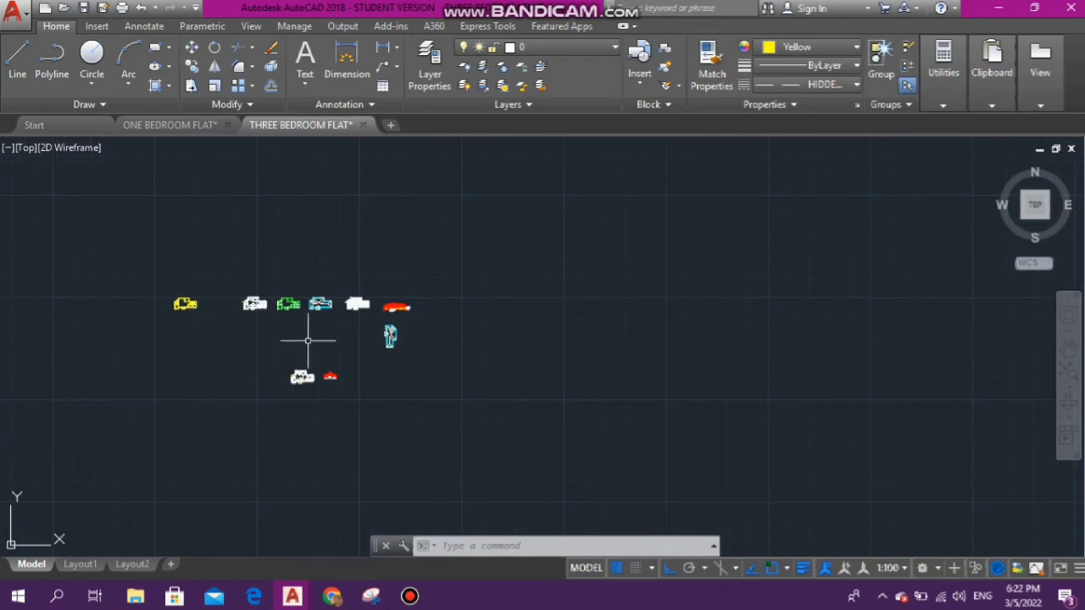
{"action": "scroll", "coordinate": [373, 243], "scroll_direction": "up", "scroll_amount": 6}
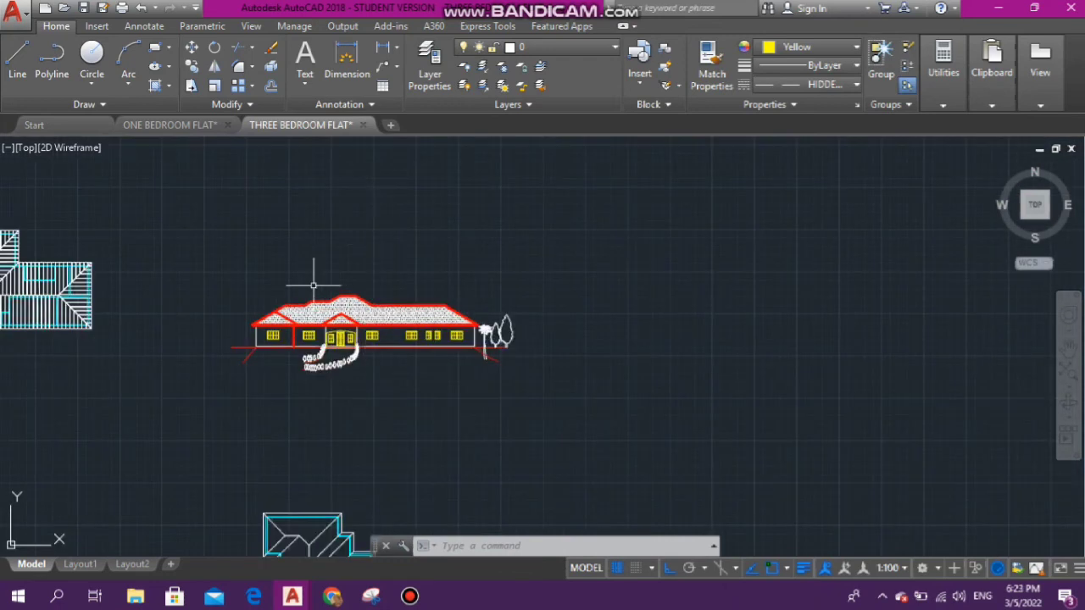
{"action": "scroll", "coordinate": [264, 355], "scroll_direction": "up", "scroll_amount": 6}
{"action": "scroll", "coordinate": [514, 250], "scroll_direction": "down", "scroll_amount": 2}
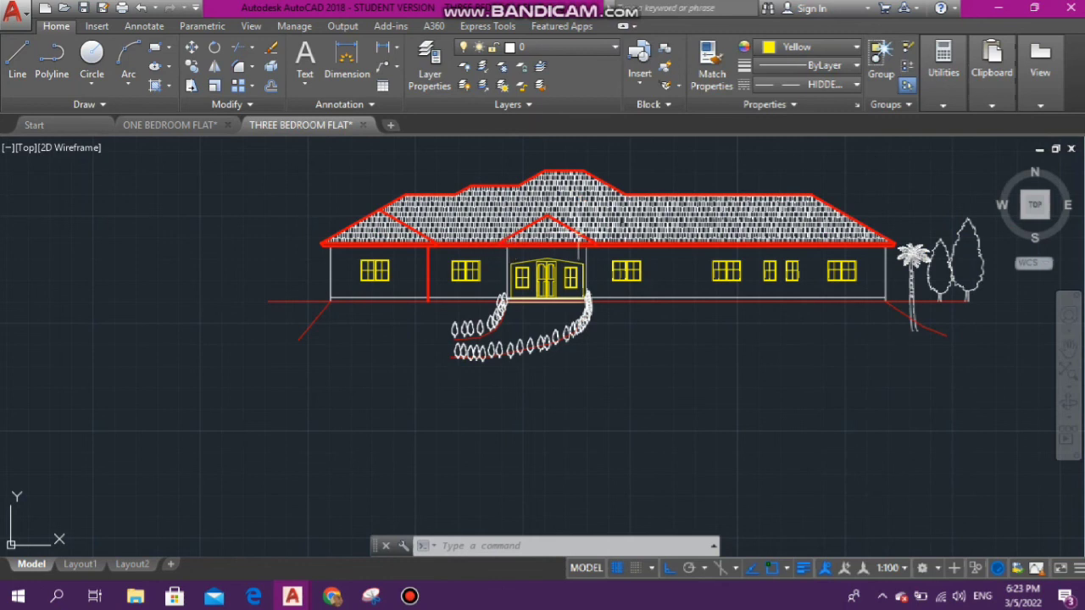
{"action": "scroll", "coordinate": [587, 268], "scroll_direction": "down", "scroll_amount": 8}
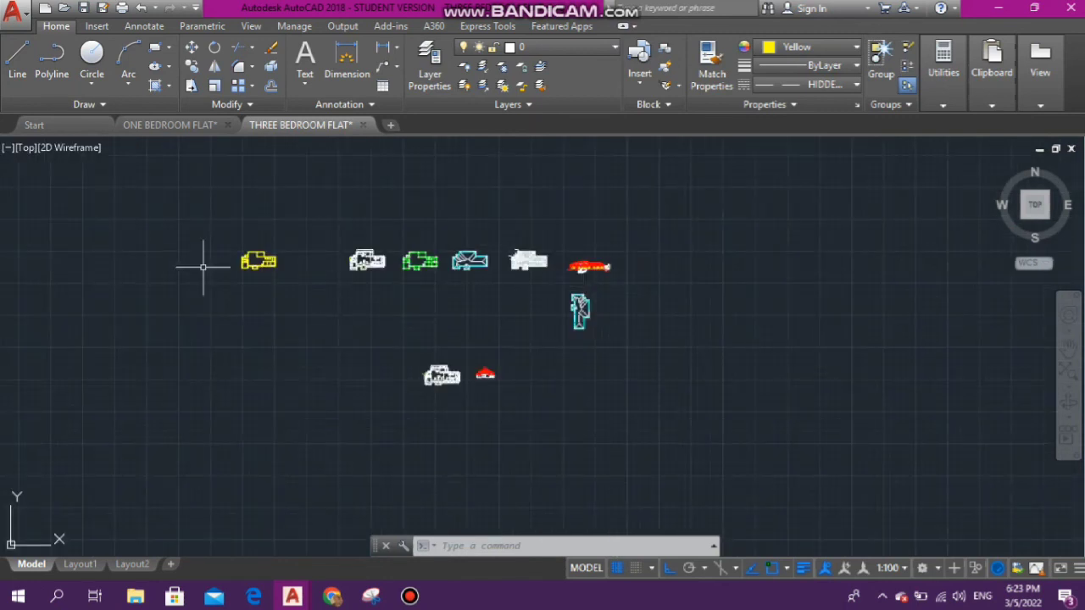
{"action": "scroll", "coordinate": [212, 242], "scroll_direction": "up", "scroll_amount": 3}
{"action": "scroll", "coordinate": [302, 271], "scroll_direction": "up", "scroll_amount": 6}
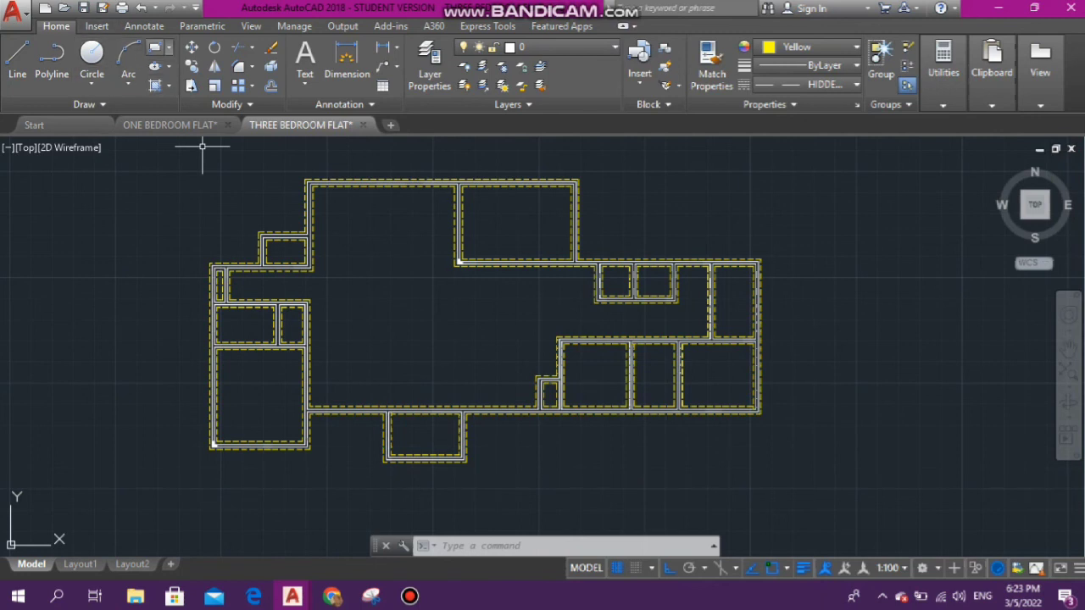
- Add a vertical 5343 dimension between the lower-left room's wall corners
{"action": "left_click", "coordinate": [347, 63]}
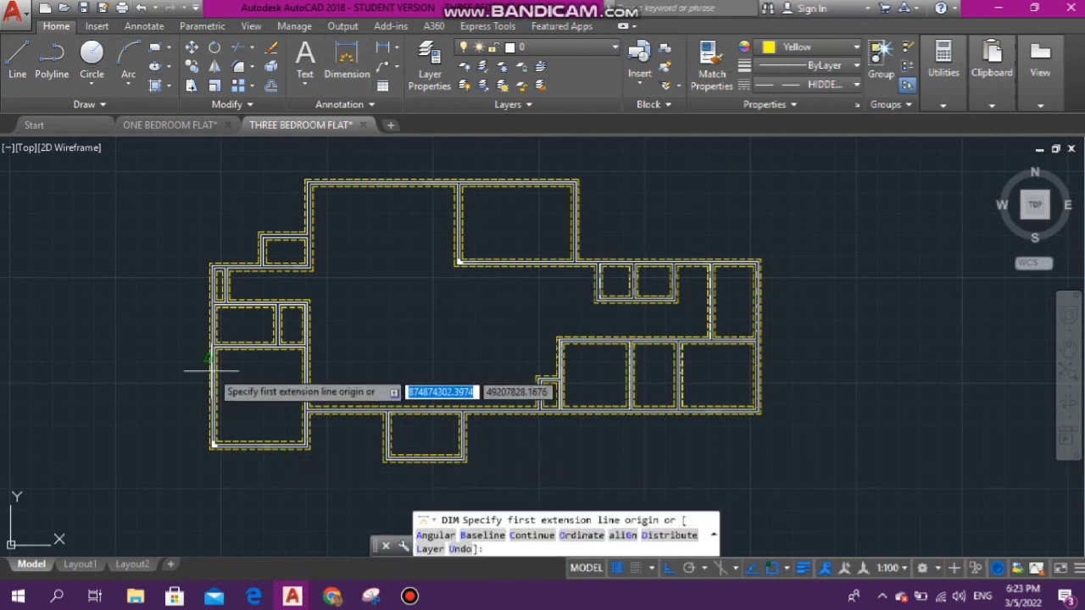
{"action": "scroll", "coordinate": [227, 326], "scroll_direction": "up", "scroll_amount": 5}
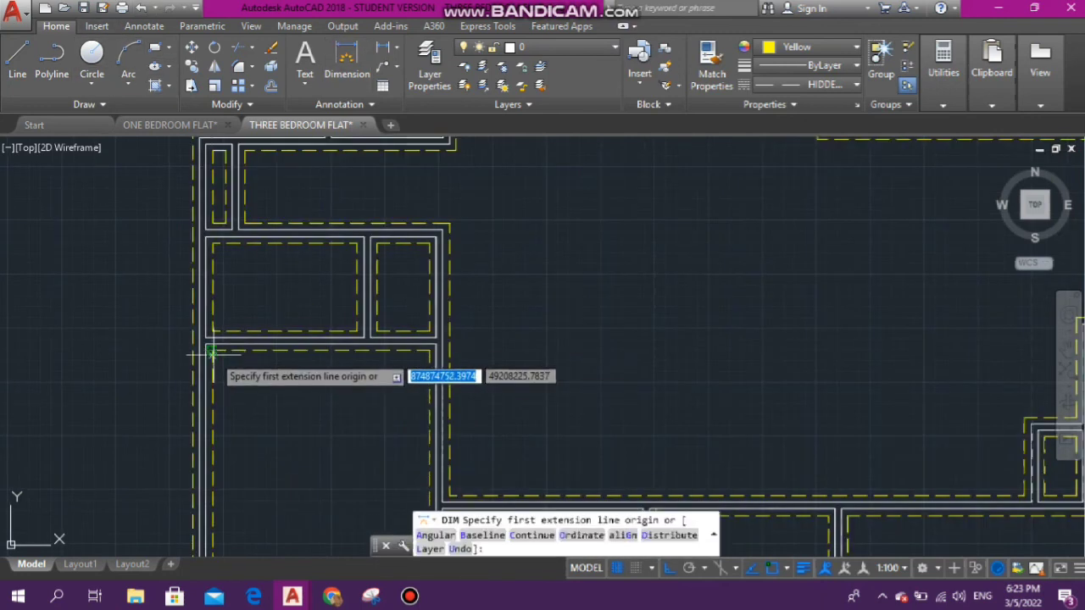
{"action": "left_click", "coordinate": [213, 350]}
{"action": "scroll", "coordinate": [227, 349], "scroll_direction": "down", "scroll_amount": 5}
{"action": "scroll", "coordinate": [235, 399], "scroll_direction": "up", "scroll_amount": 8}
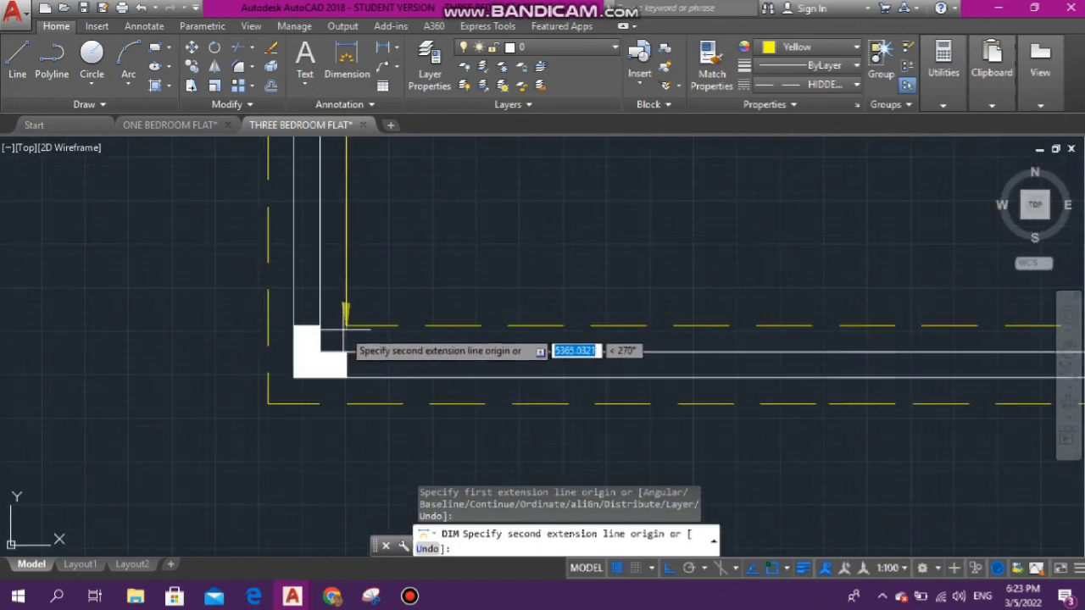
{"action": "left_click", "coordinate": [346, 326]}
{"action": "scroll", "coordinate": [356, 339], "scroll_direction": "down", "scroll_amount": 3}
{"action": "left_click", "coordinate": [428, 373]}
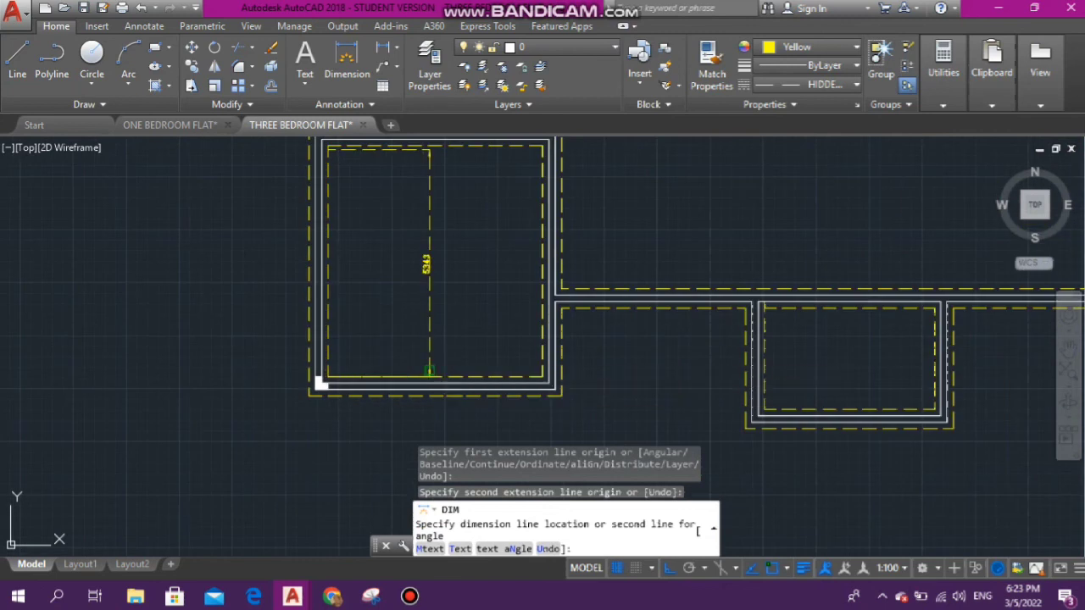
{"action": "key", "text": "Return"}
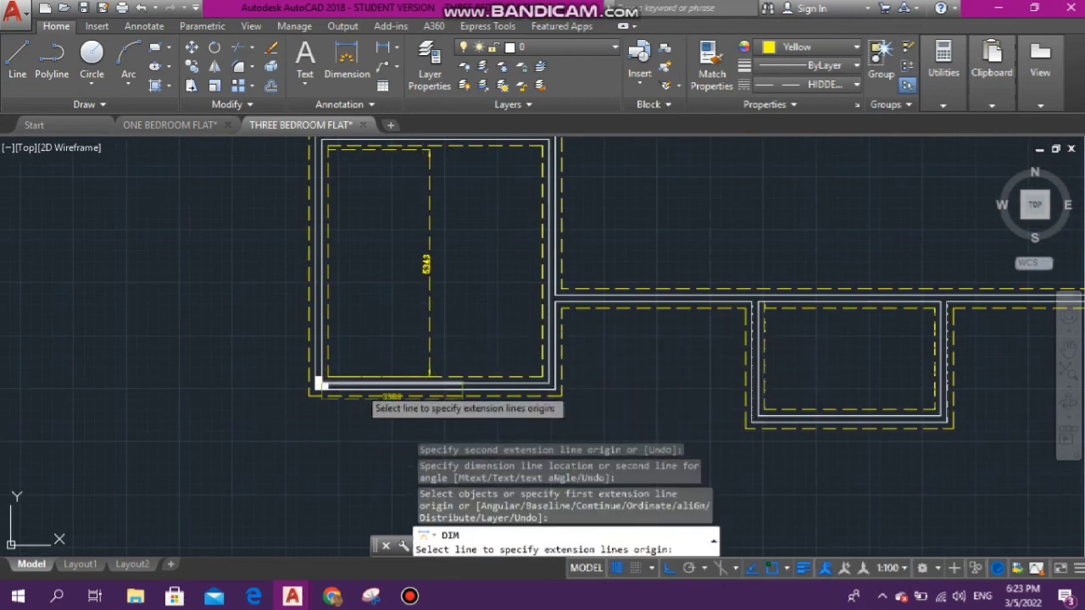
{"action": "key", "text": "Escape"}
{"action": "key", "text": "Escape"}
{"action": "key", "text": "Escape"}
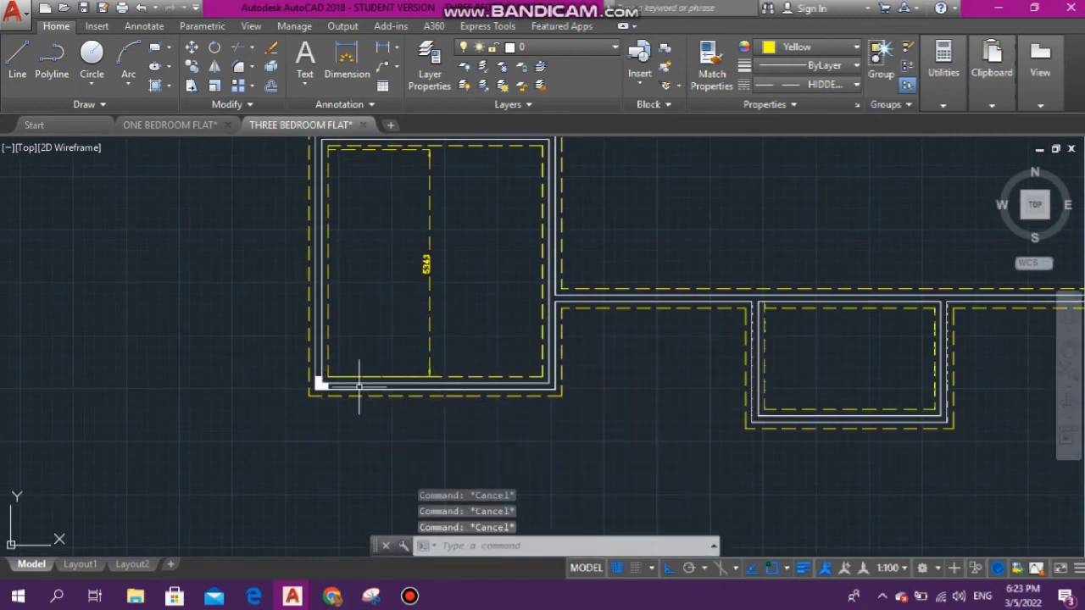
{"action": "scroll", "coordinate": [479, 327], "scroll_direction": "down", "scroll_amount": 5}
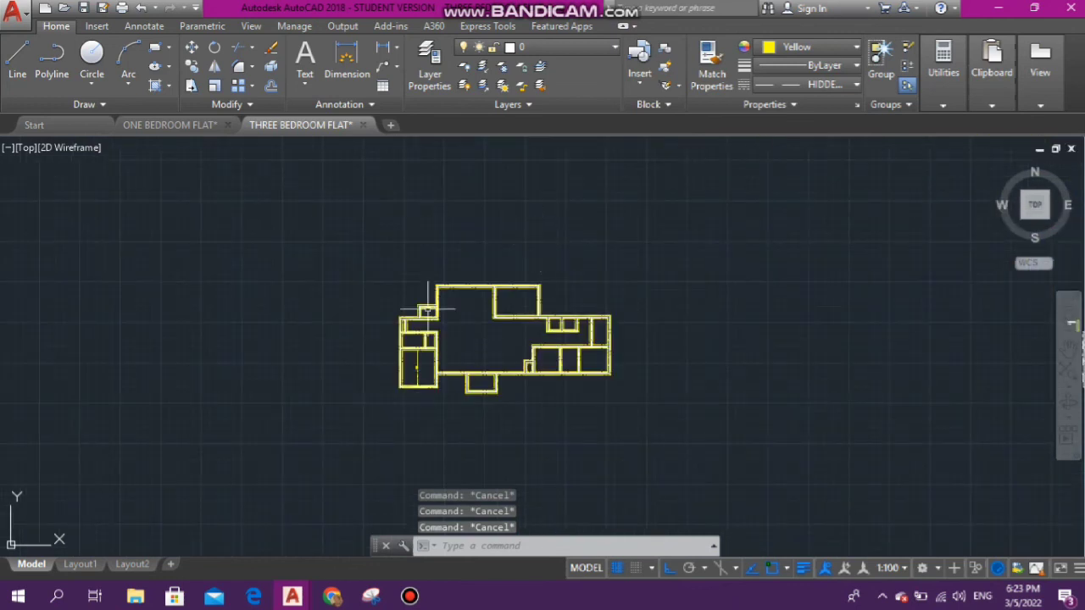
{"action": "scroll", "coordinate": [429, 311], "scroll_direction": "up", "scroll_amount": 6}
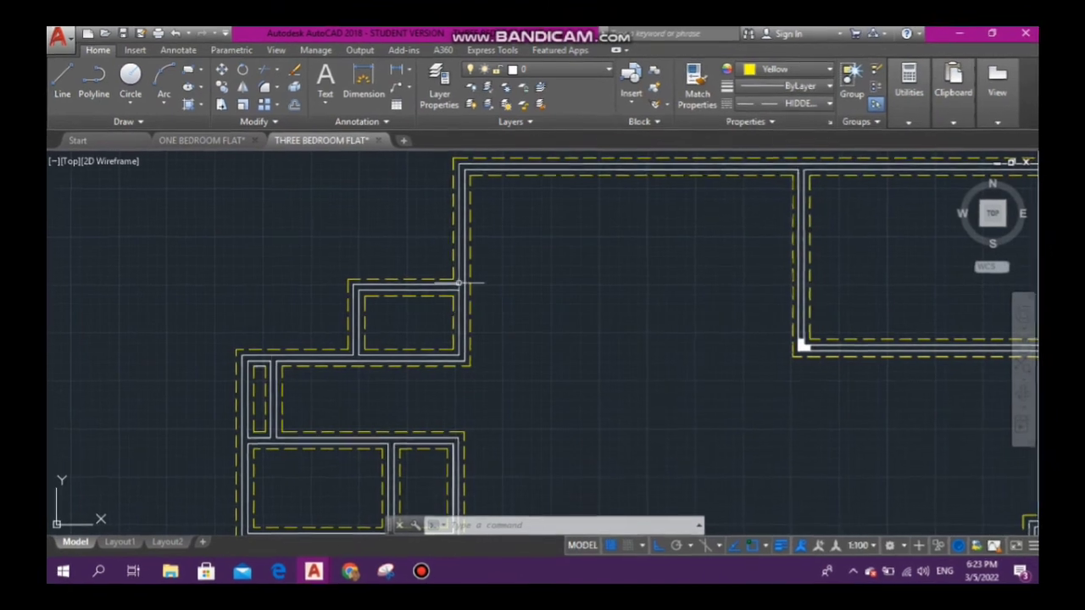
{"action": "scroll", "coordinate": [457, 293], "scroll_direction": "down", "scroll_amount": 5}
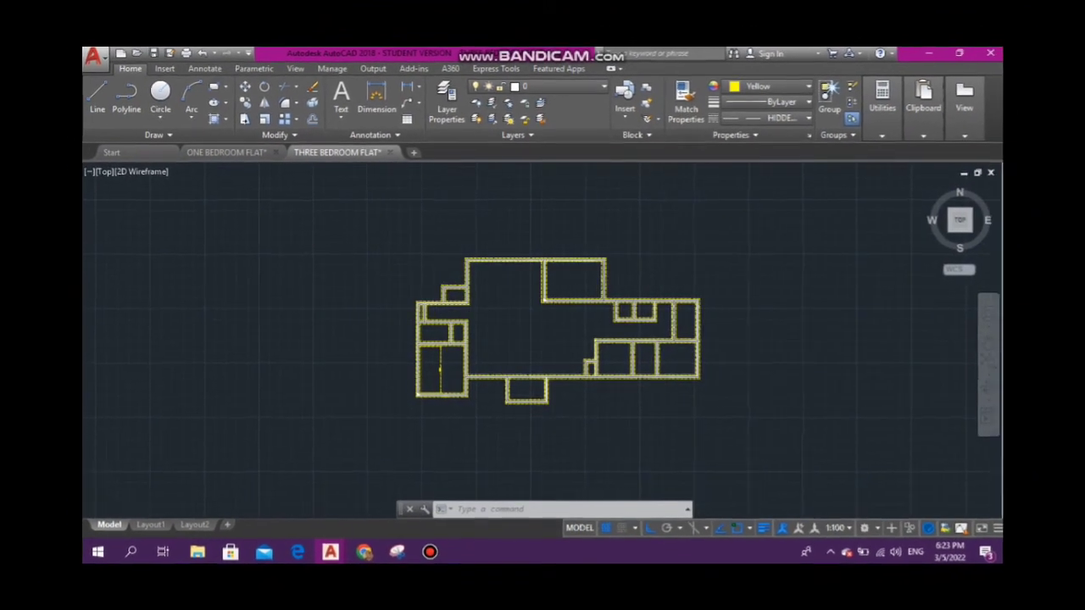
{"action": "scroll", "coordinate": [428, 295], "scroll_direction": "down", "scroll_amount": 2}
{"action": "scroll", "coordinate": [449, 293], "scroll_direction": "up", "scroll_amount": 5}
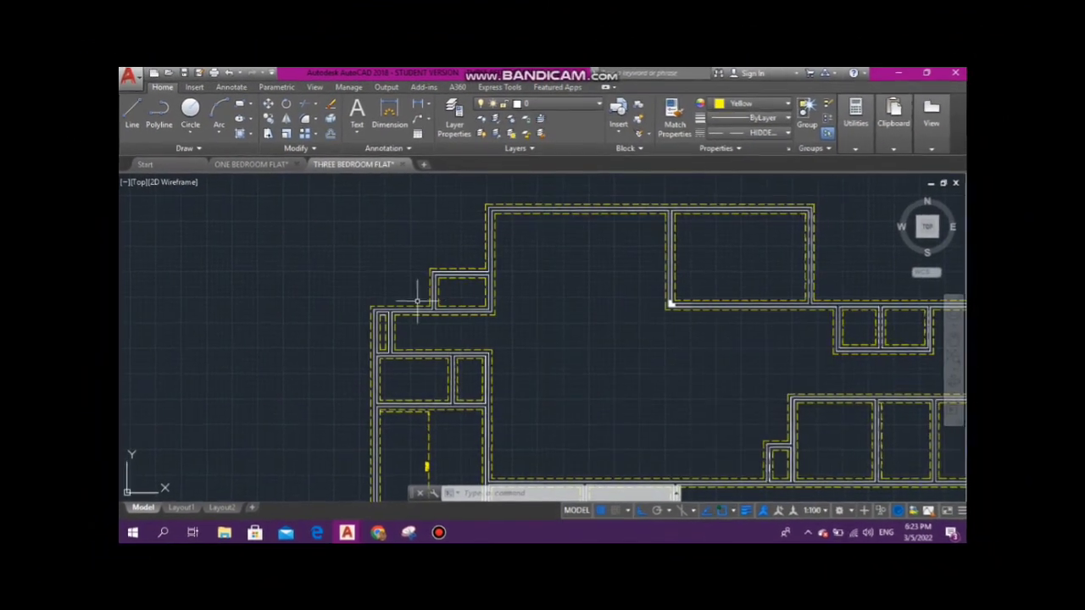